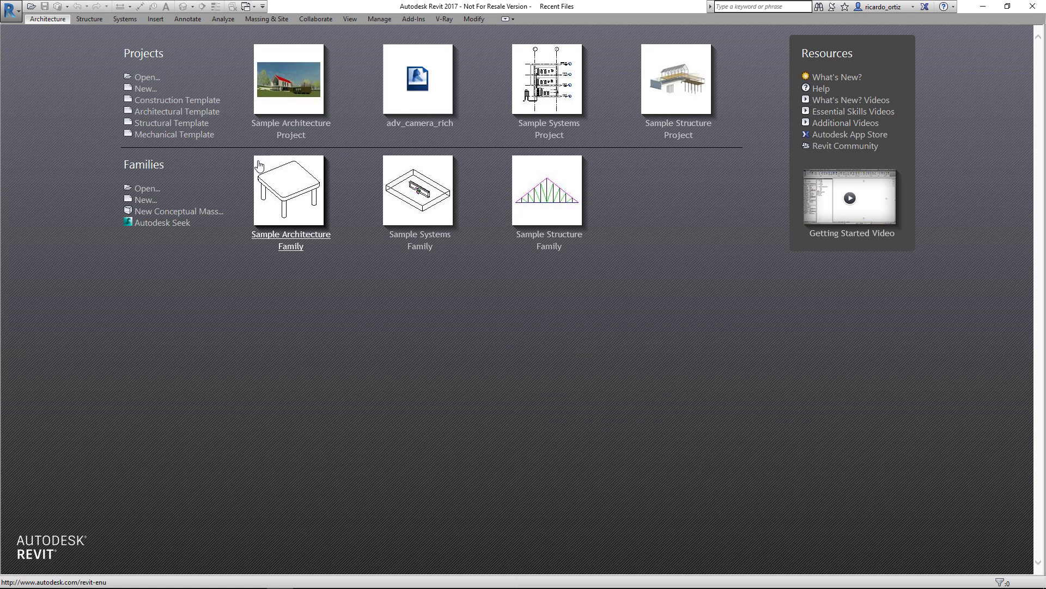
- Open the Sample Architecture Project and bring up the V-Ray tools, looking over the lighting, settings and view groups
click(282, 129)
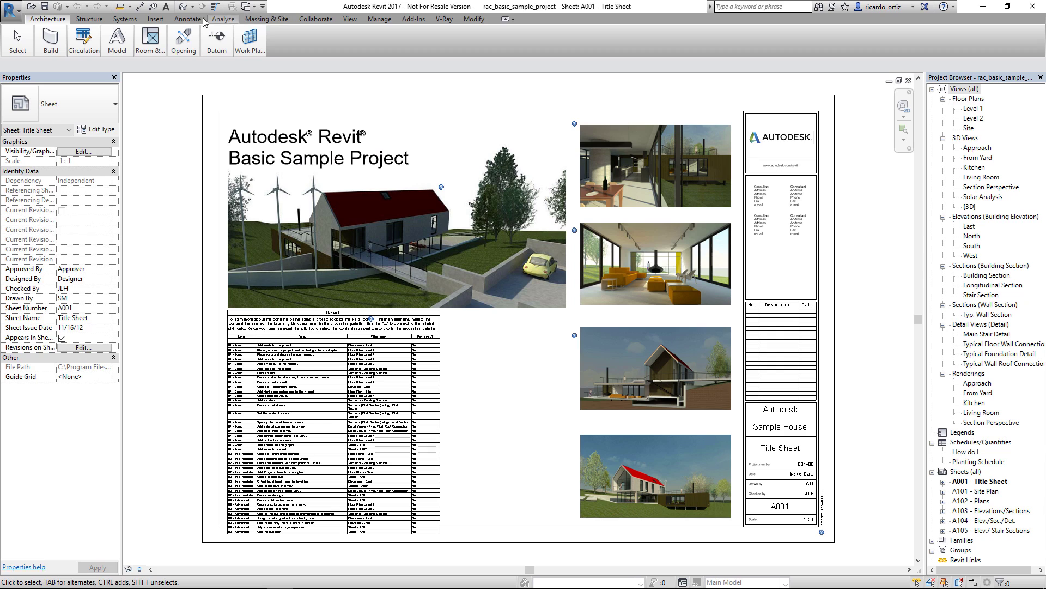
click(445, 19)
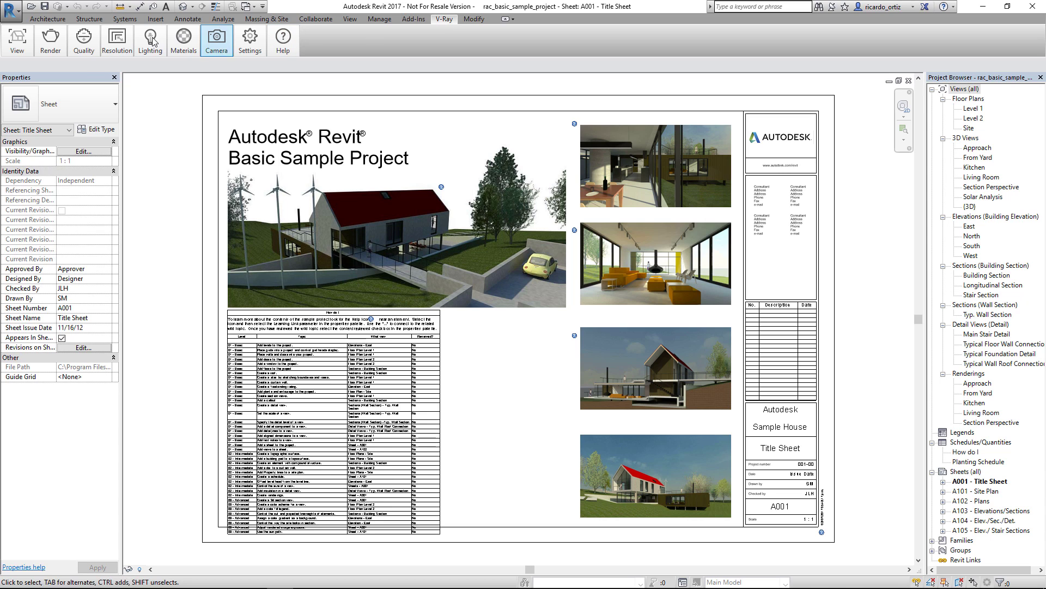
click(284, 34)
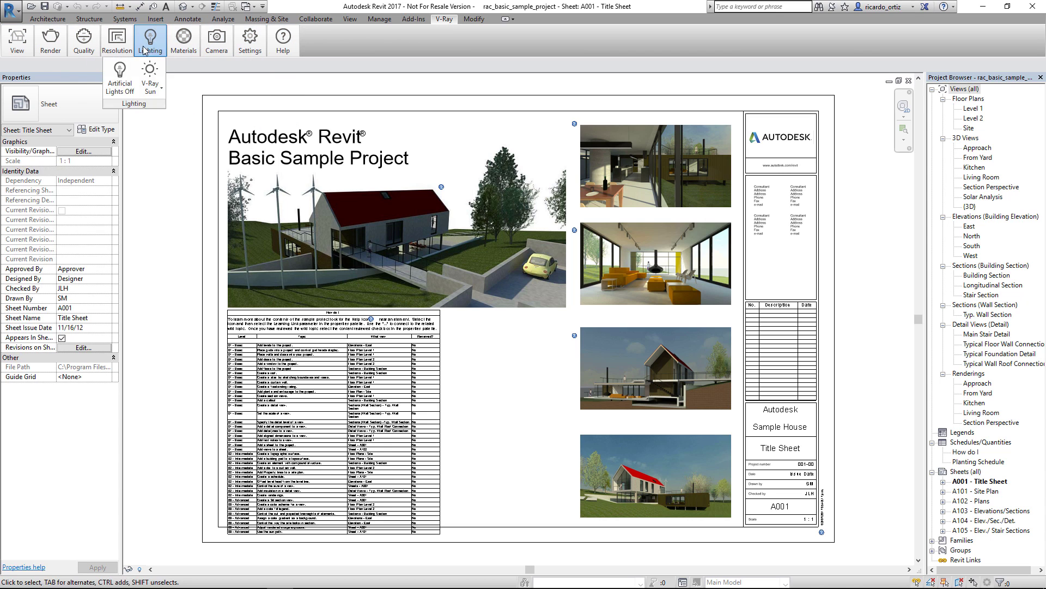
mouse_move(226, 45)
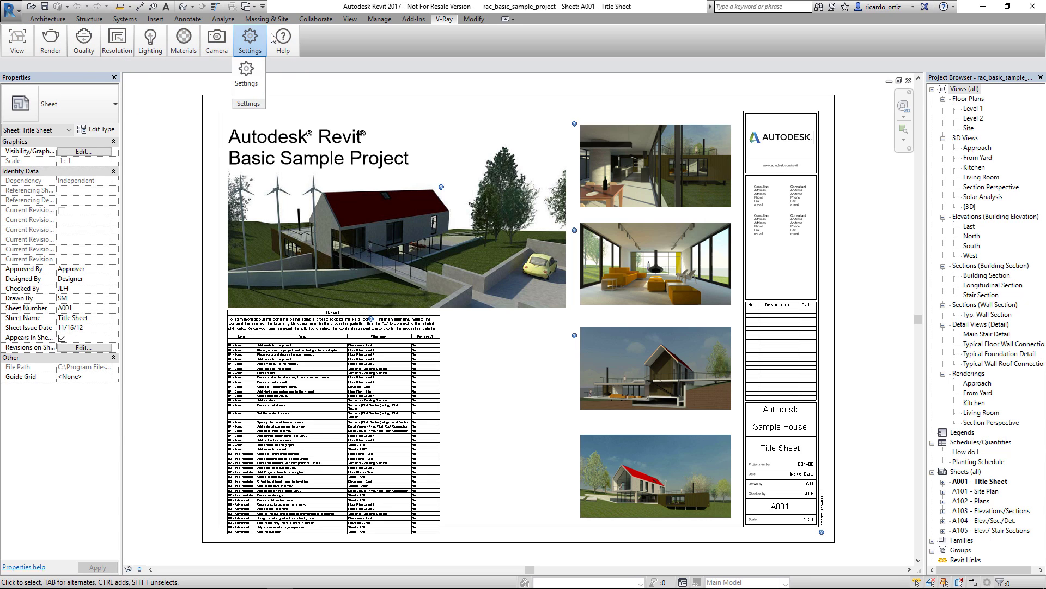
mouse_move(39, 40)
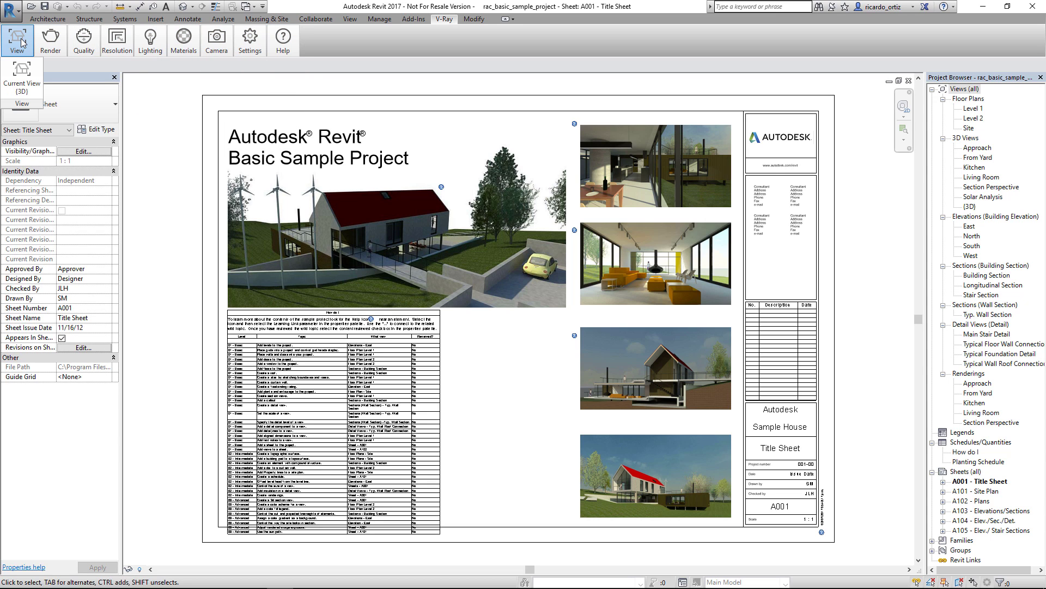
- Review the project's 3D views offered as V-Ray's active view and the available Render With V-Ray options
click(24, 74)
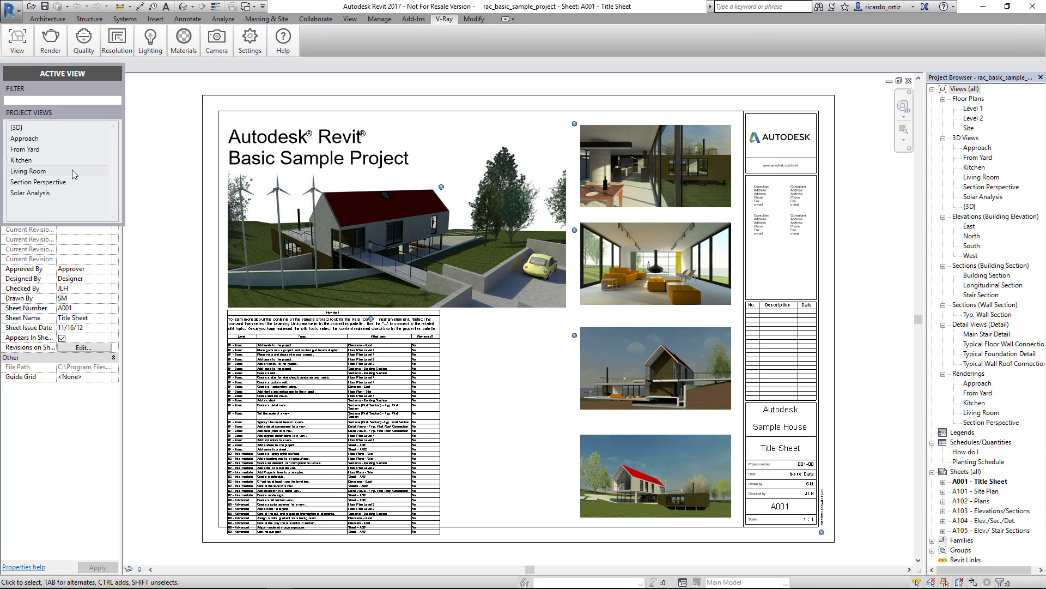
click(55, 45)
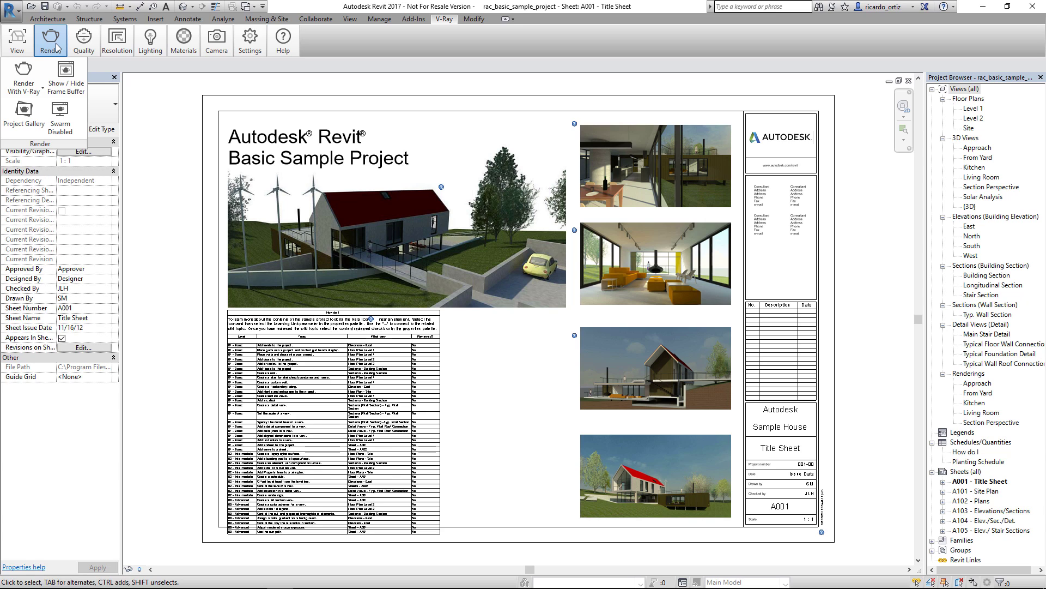
click(42, 93)
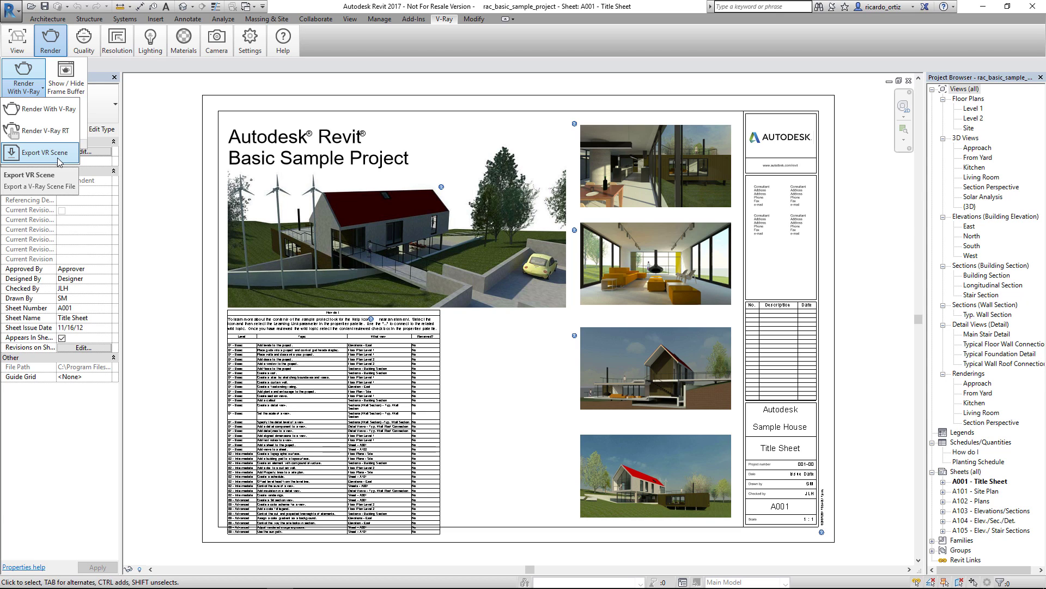
- Display the V-Ray frame buffer for inspection and close it again
click(83, 69)
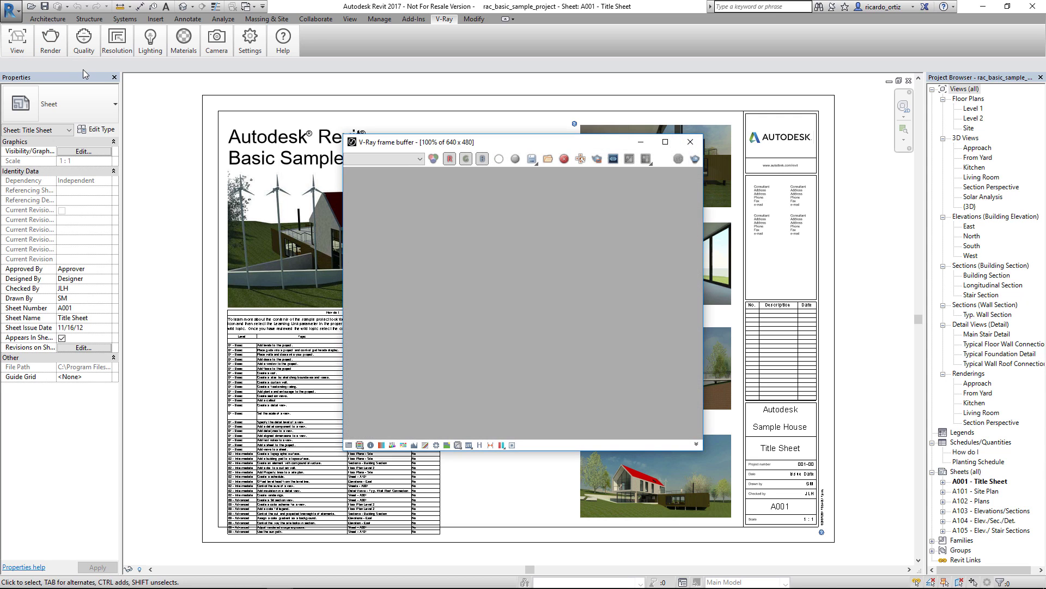
drag(431, 142, 392, 128)
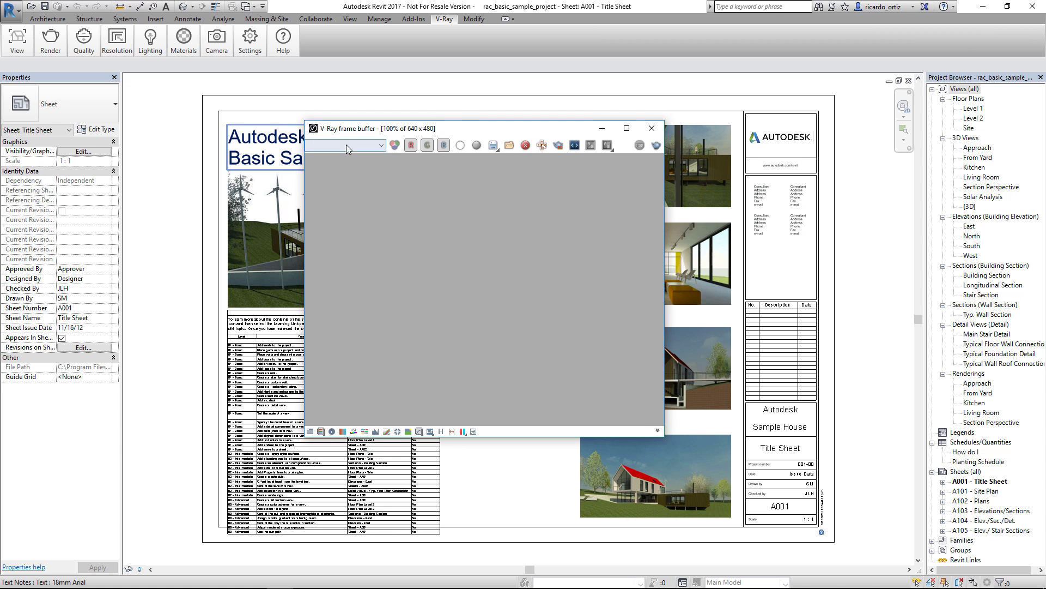
click(652, 128)
- Review the V-Ray Swarm option and the list of render quality presets
click(59, 51)
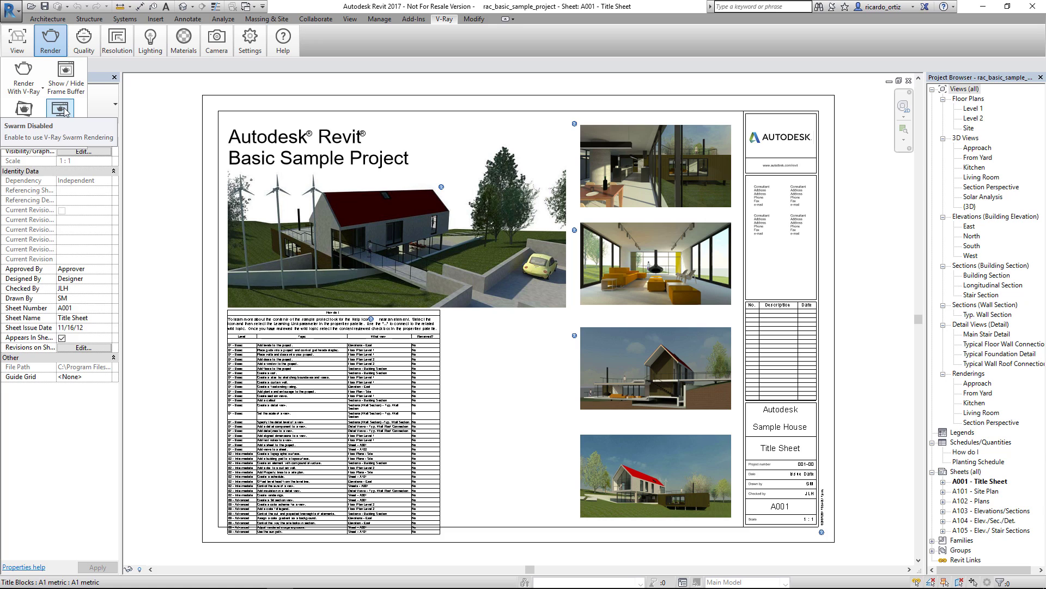
click(88, 45)
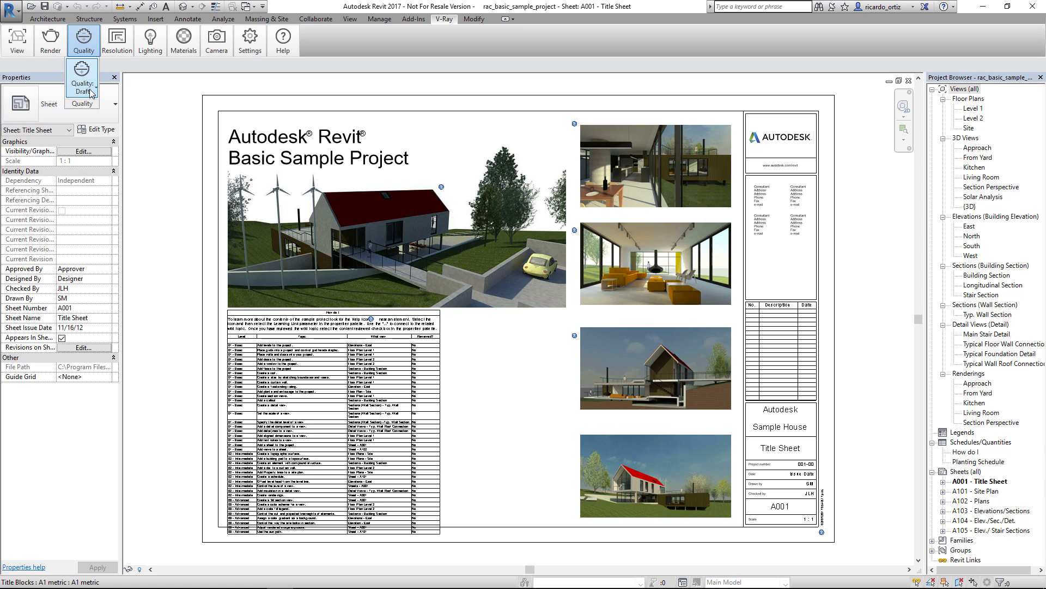
click(92, 92)
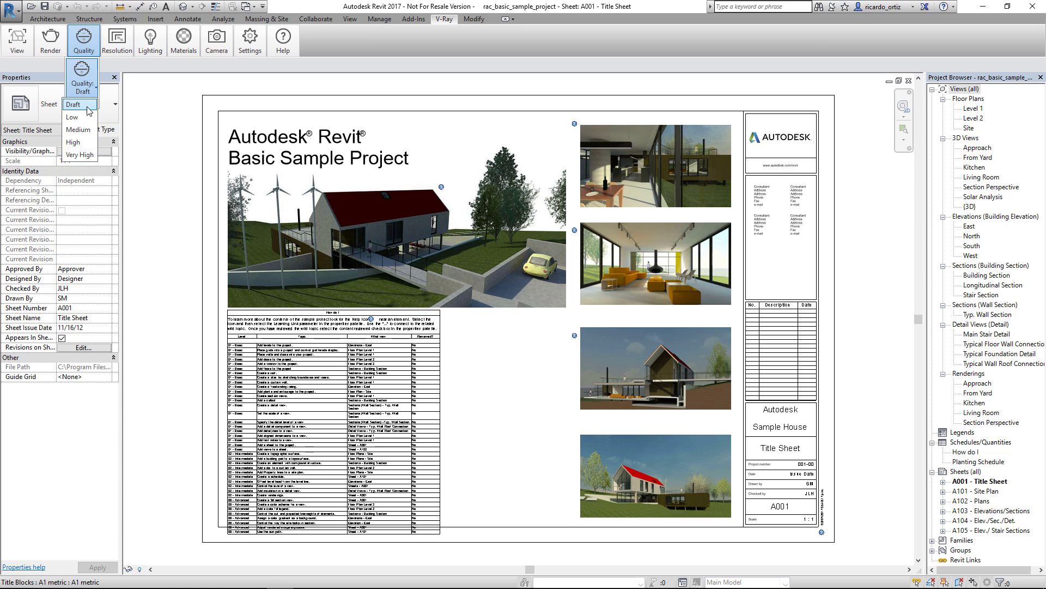
- Examine the preset, custom and crop region options in the V-Ray Resolution dialog, and close it
click(117, 47)
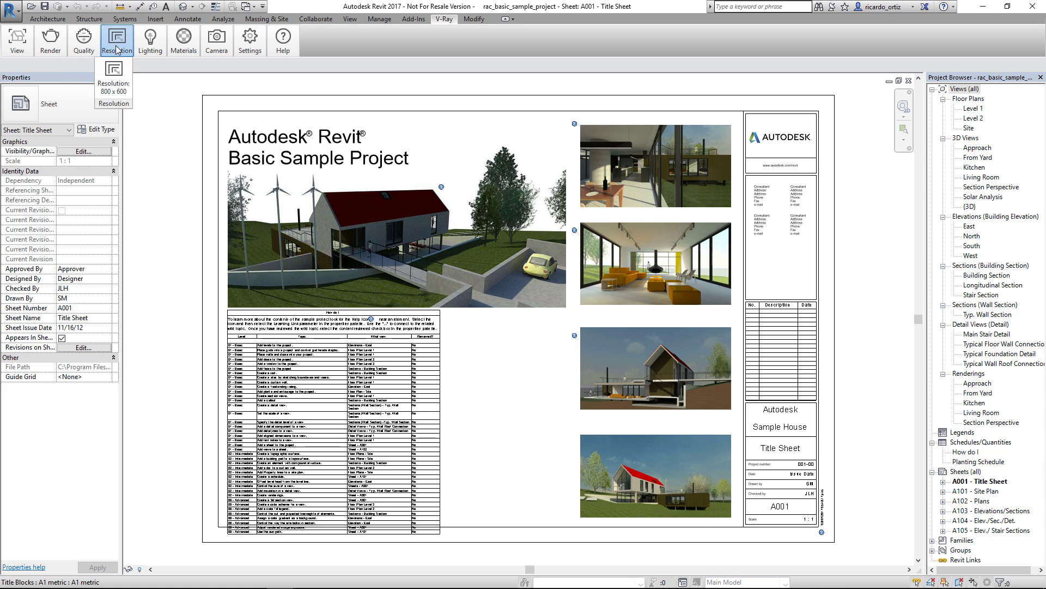
click(120, 82)
drag(126, 95, 344, 87)
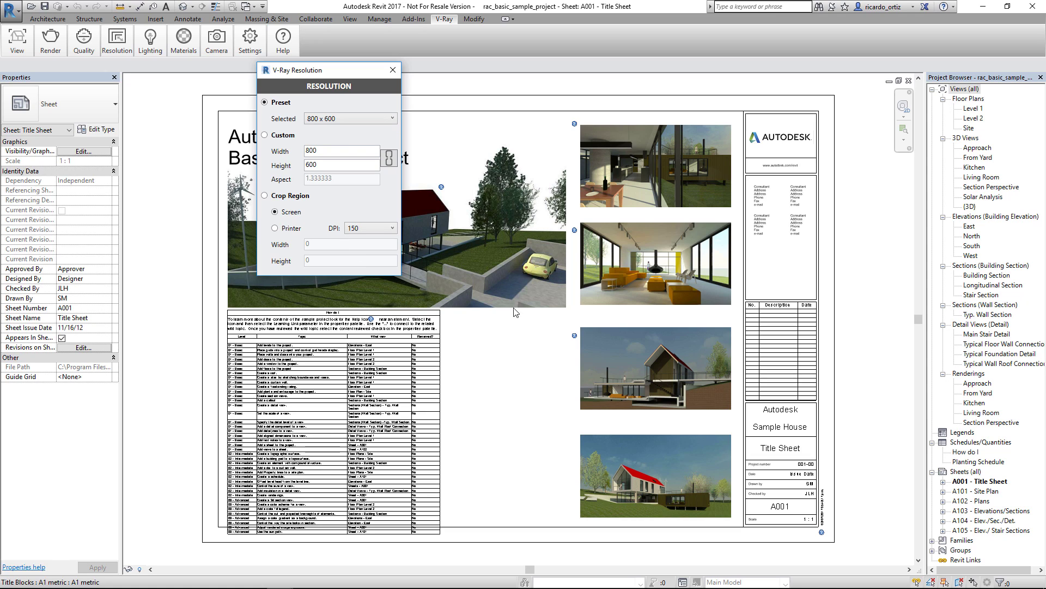
click(392, 70)
- Review the V-Ray lighting choices for artificial lights, sun, dome light and no light
mouse_move(152, 56)
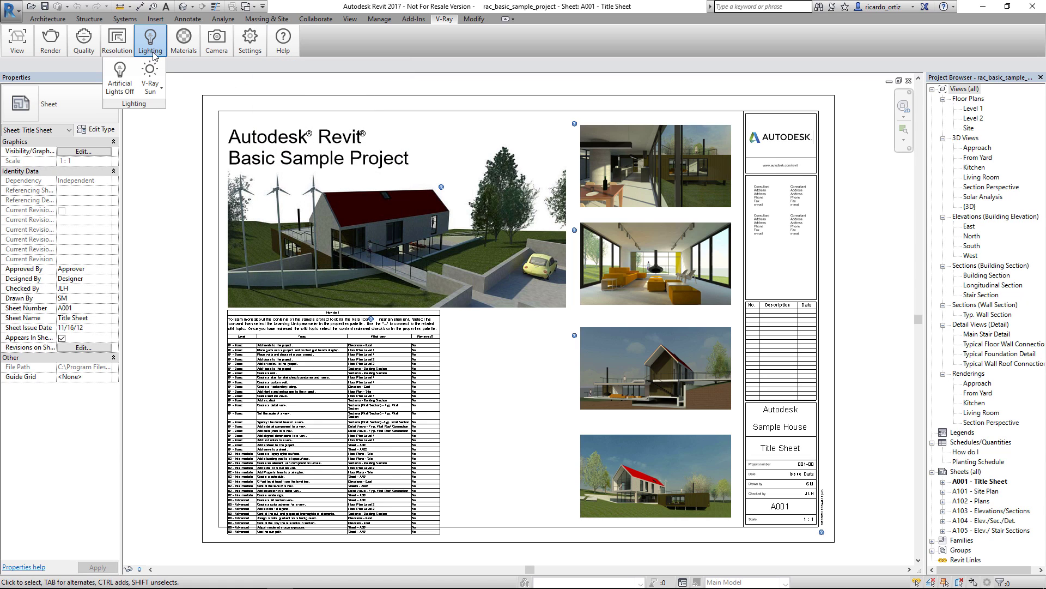
click(161, 91)
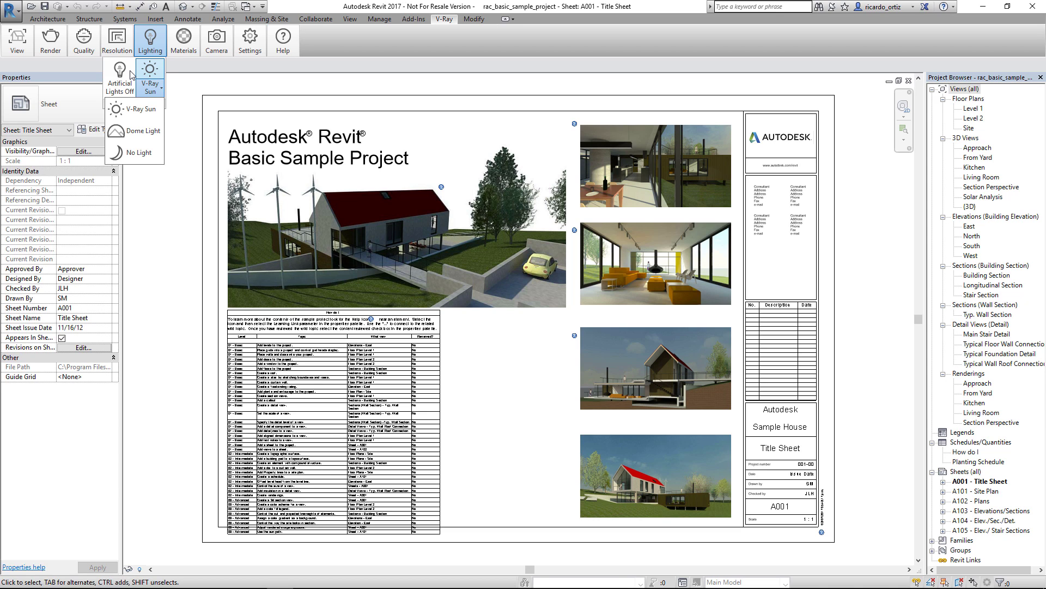
- Inspect the V-Ray Material Browser and the mapping types offered for Acetal Resin, Black, and close the browser
mouse_move(186, 43)
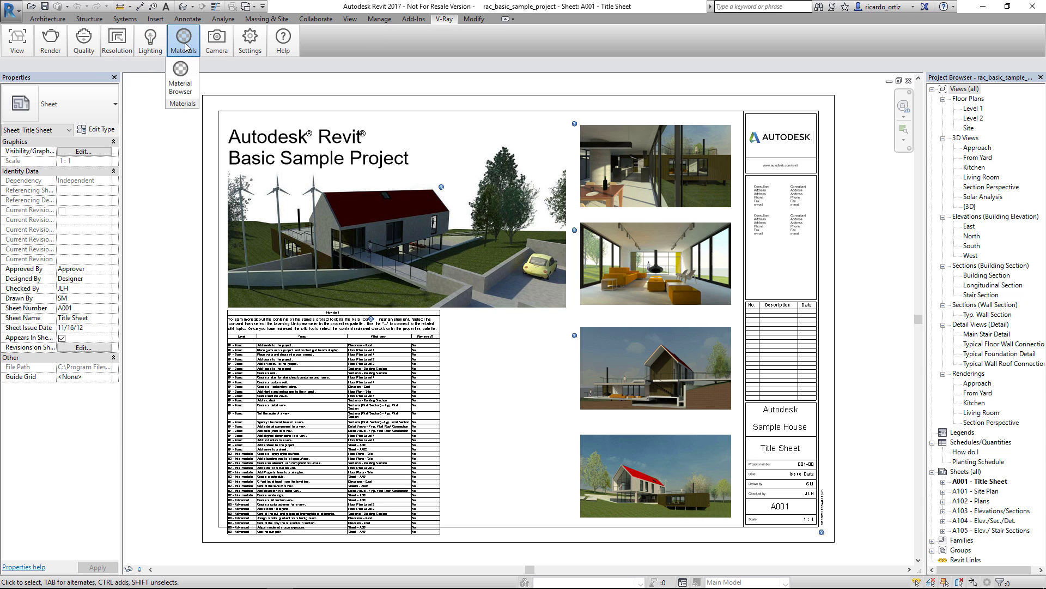
click(186, 73)
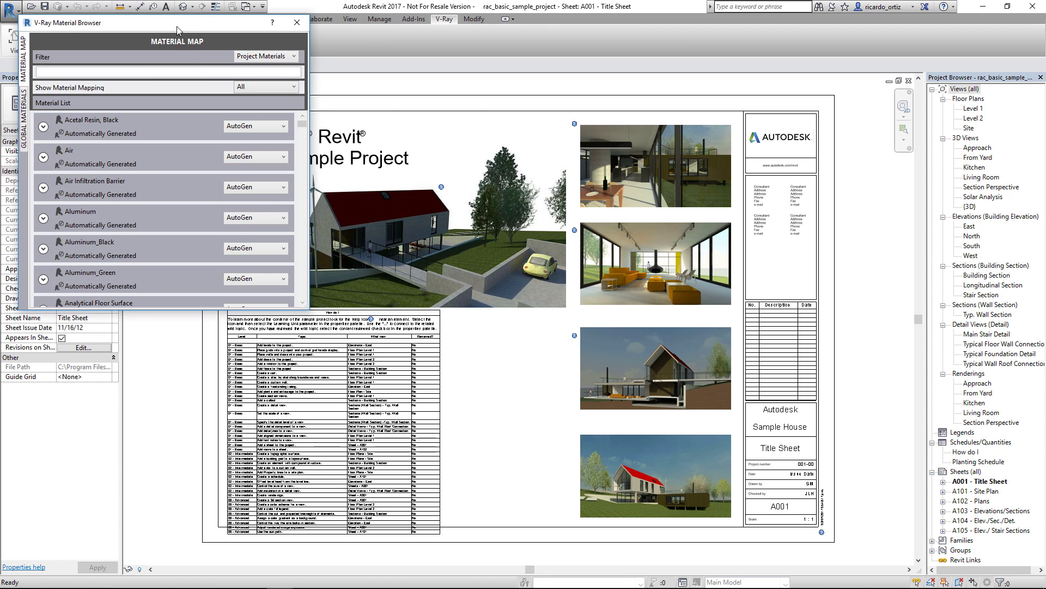
drag(170, 11, 505, 89)
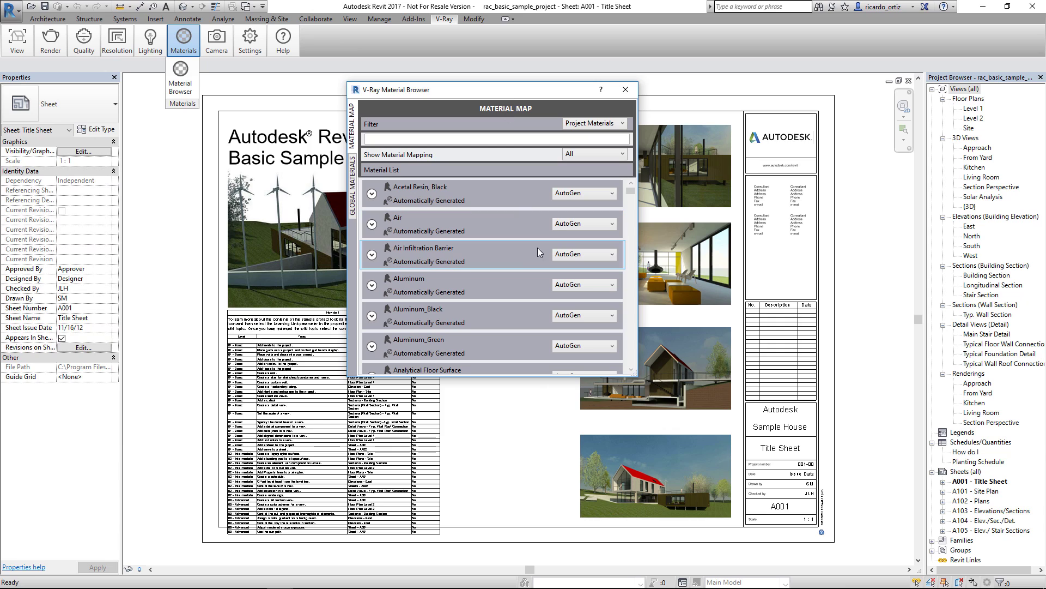
click(591, 194)
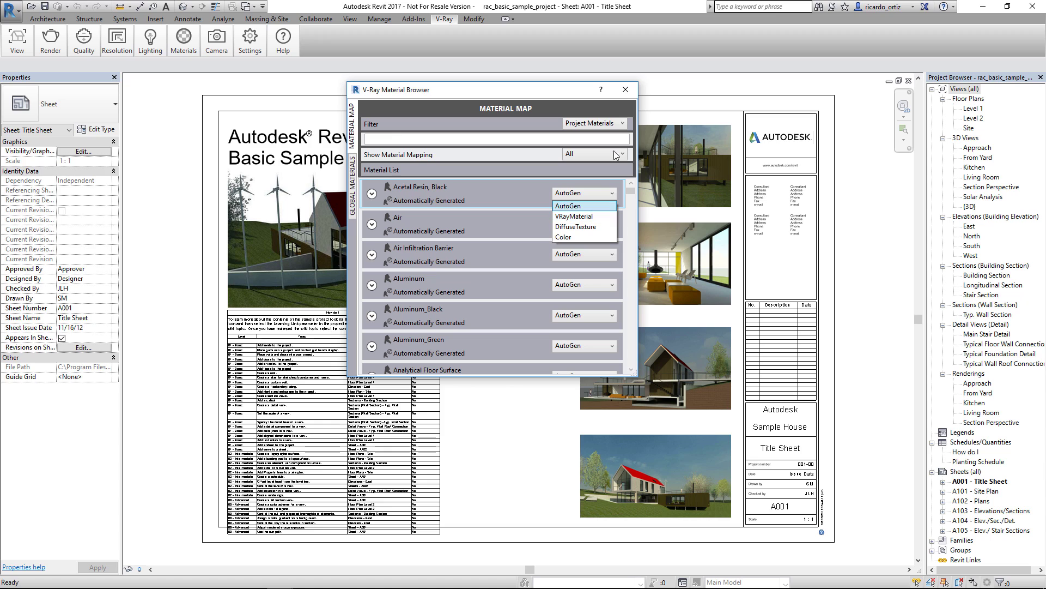
click(626, 90)
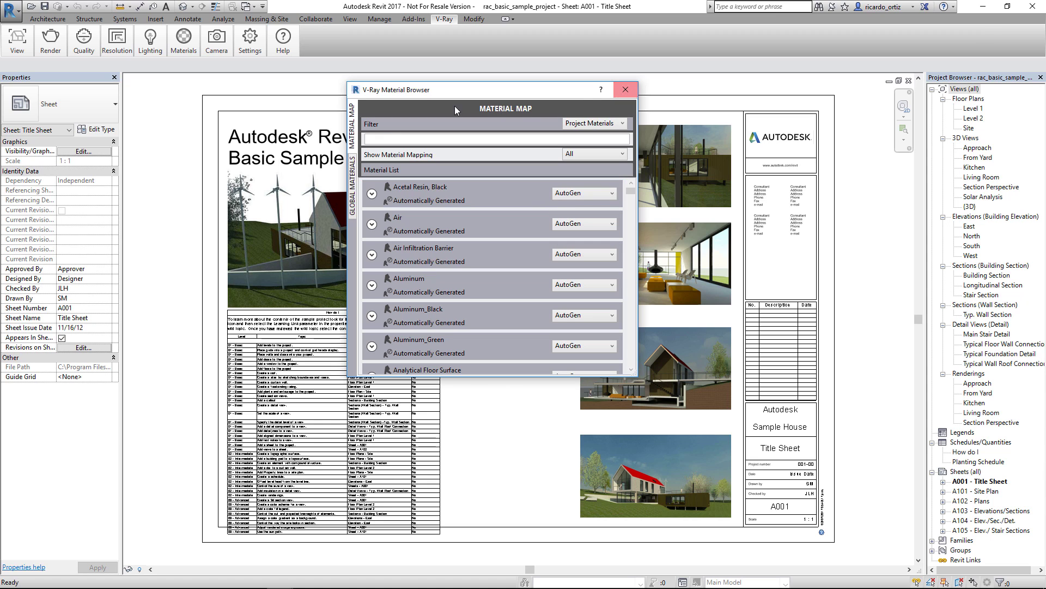
click(625, 90)
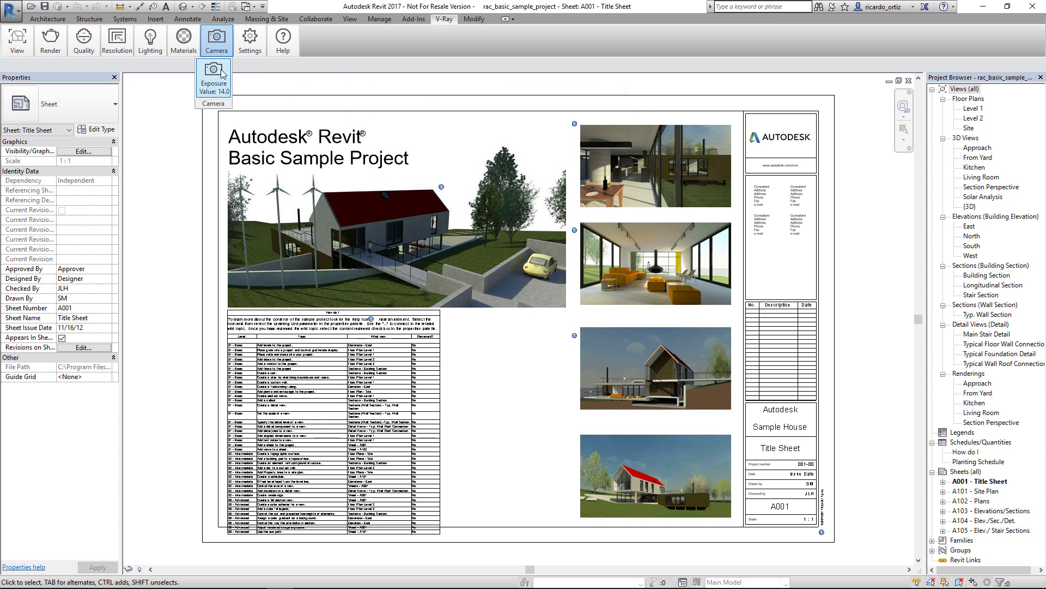
- Examine the V-Ray Camera Settings, including the expanded Effects options, and close the dialog
click(221, 44)
drag(234, 79, 431, 108)
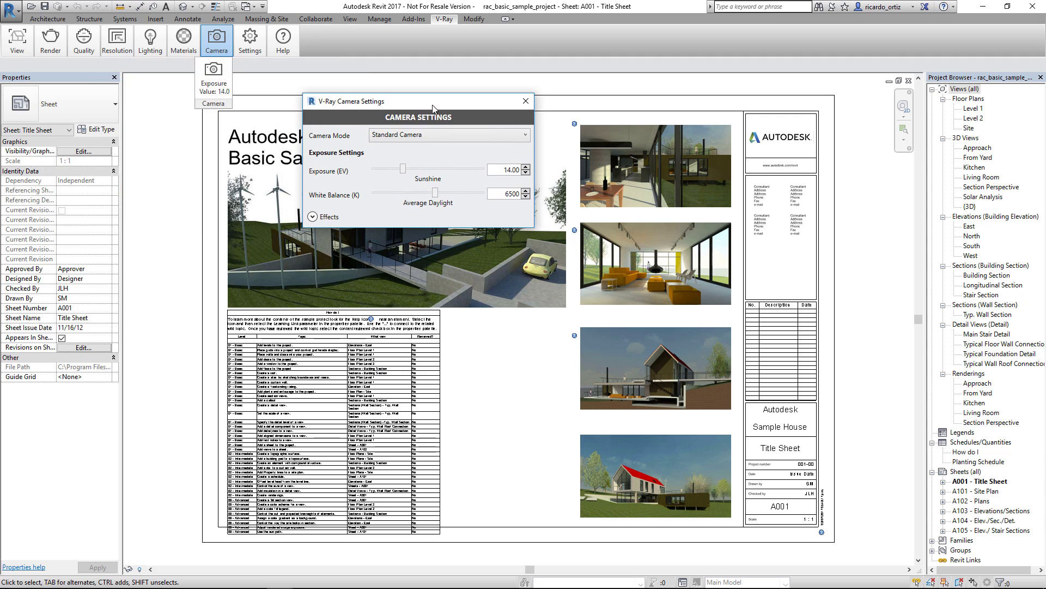
click(313, 217)
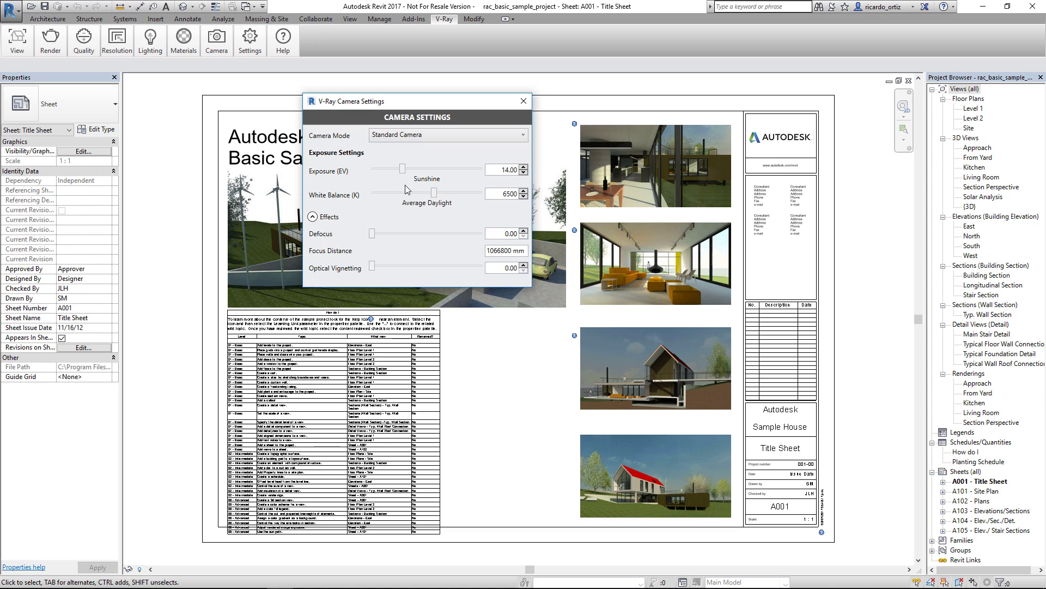
drag(435, 101, 315, 113)
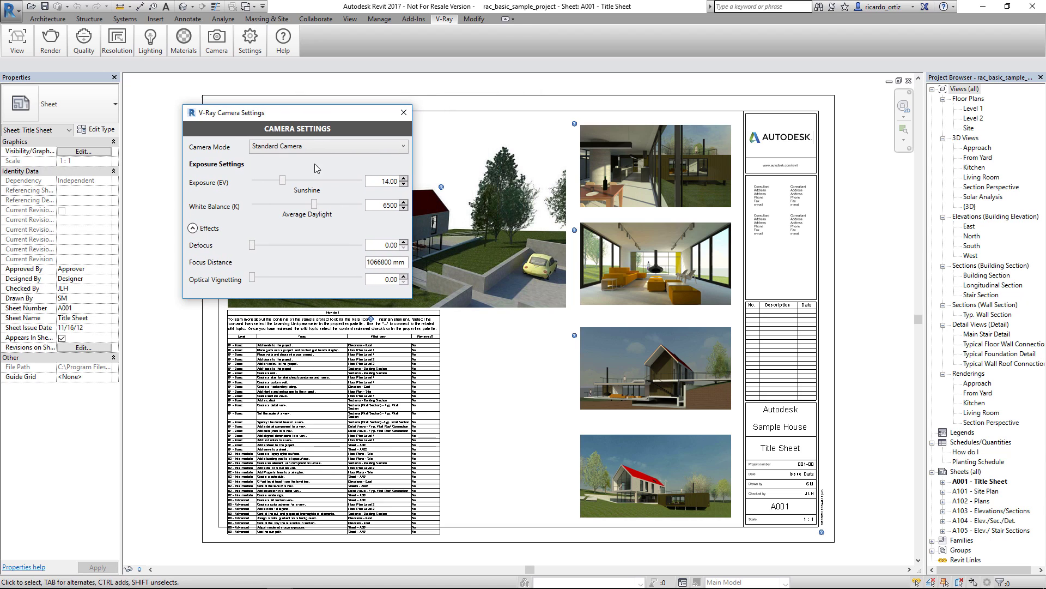
click(404, 112)
- Review the V-Ray general settings at the Paths category, close them, and look at the V-Ray help options
mouse_move(252, 45)
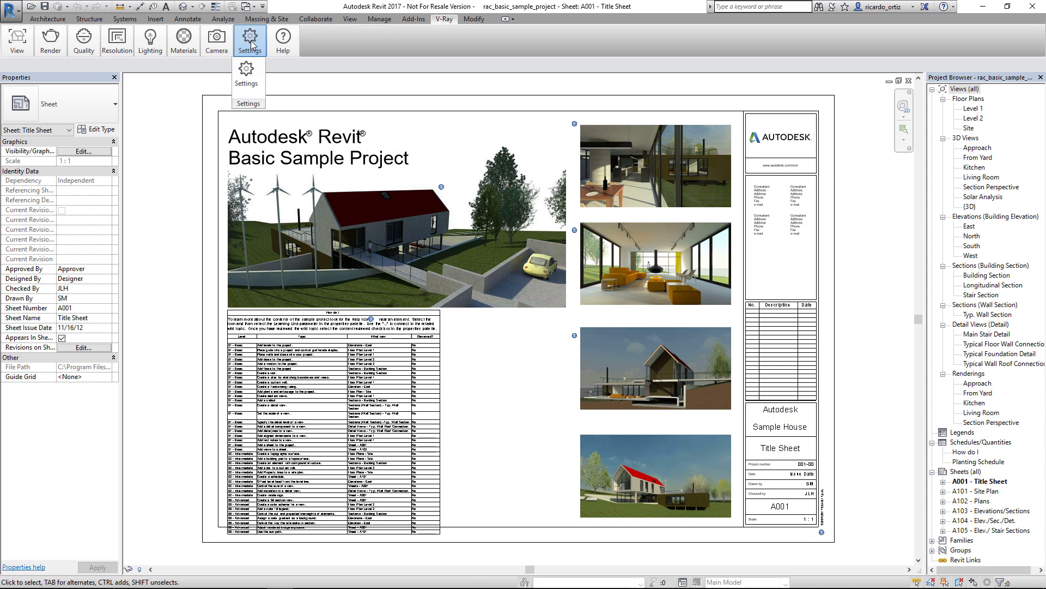
click(255, 74)
drag(286, 46, 469, 92)
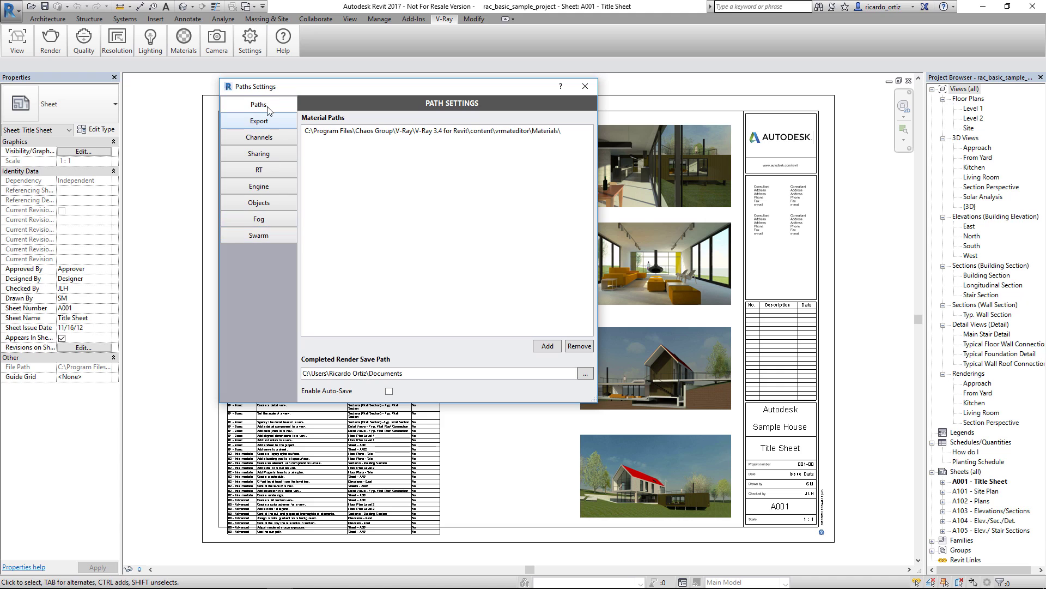
click(585, 86)
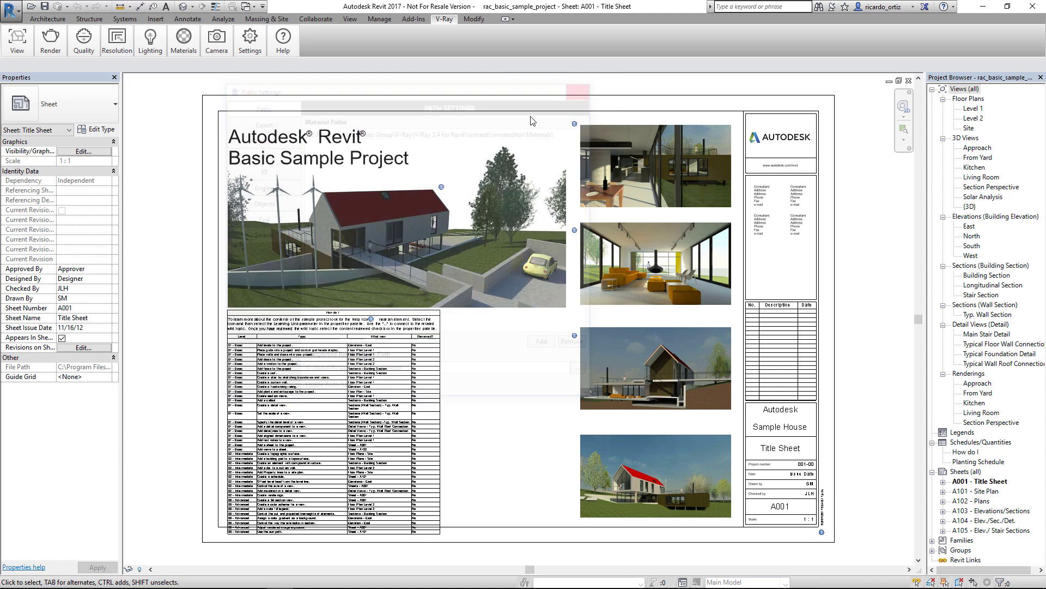
click(293, 48)
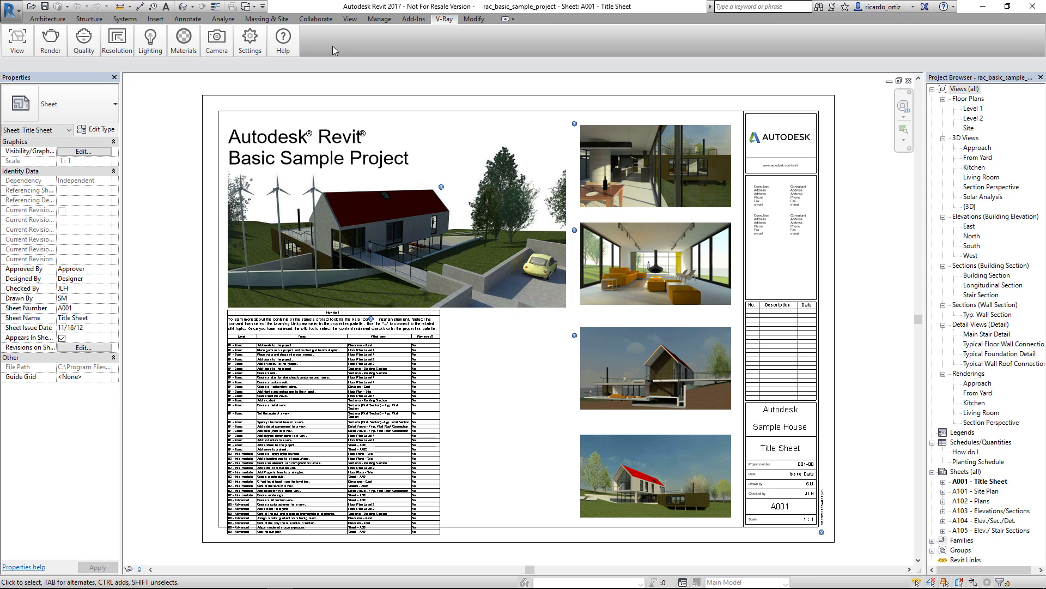
key(alt+Tab)
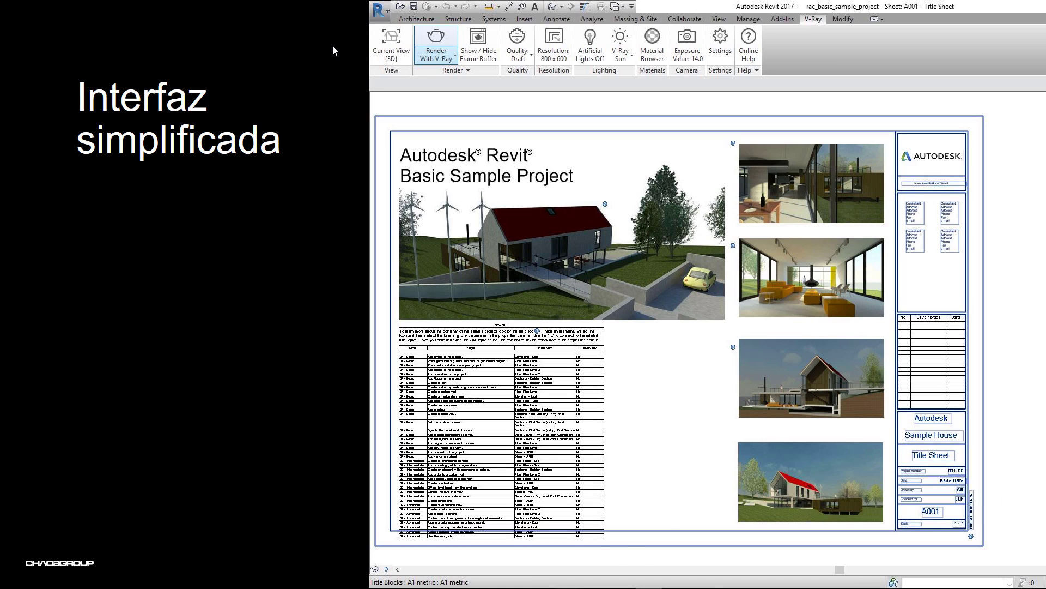
key(Right)
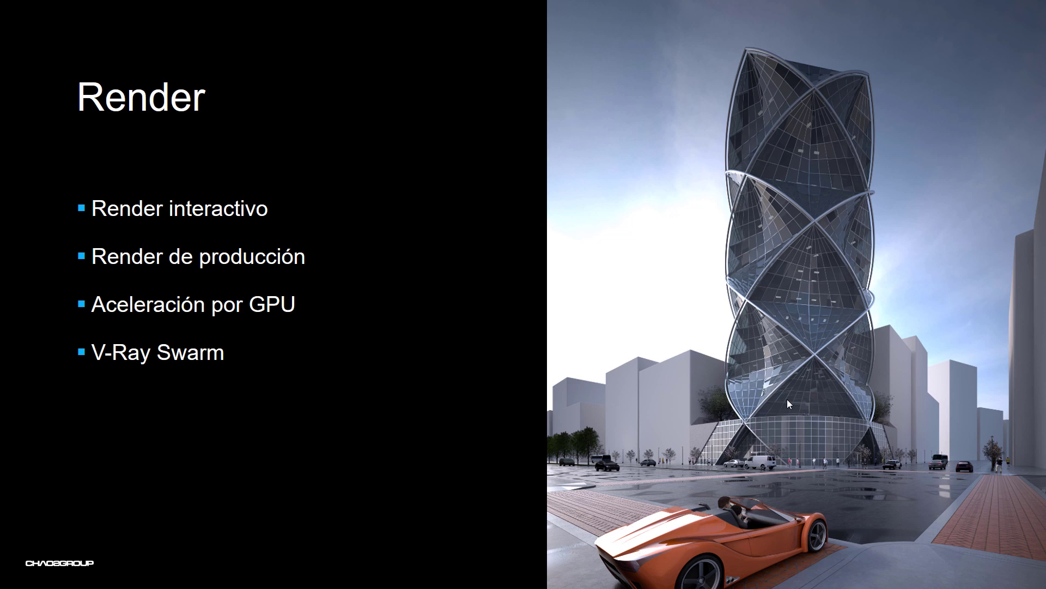
- Return to the adv_camera_rich floor plan in Revit and bring up the V-Ray for Revit – Quick Start Tutorials playlist in Chrome
key(alt+Tab)
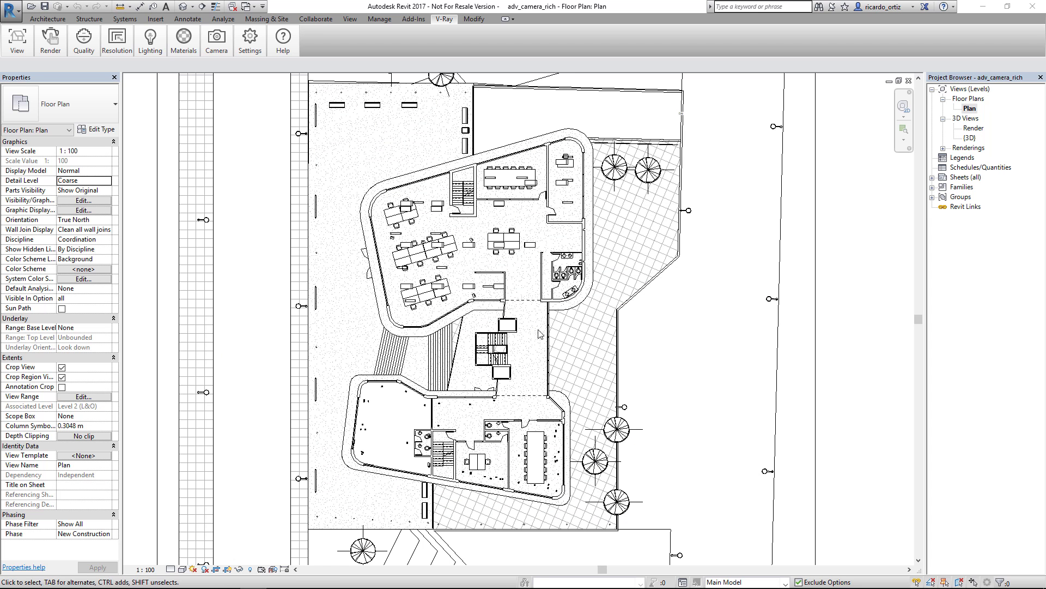
middle_drag(530, 319, 551, 309)
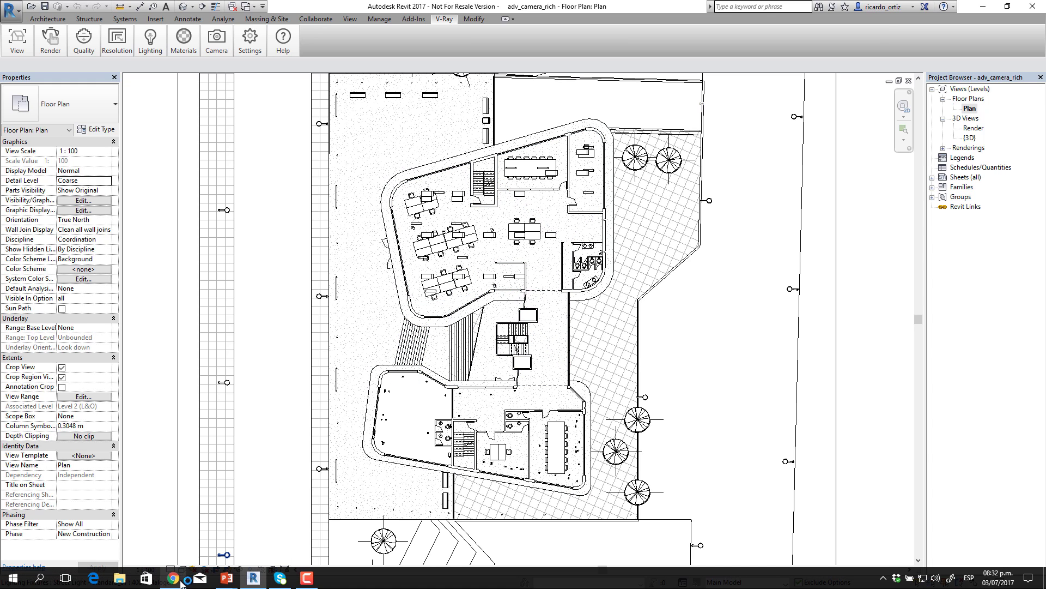
click(188, 584)
scroll(199, 395, up, 5)
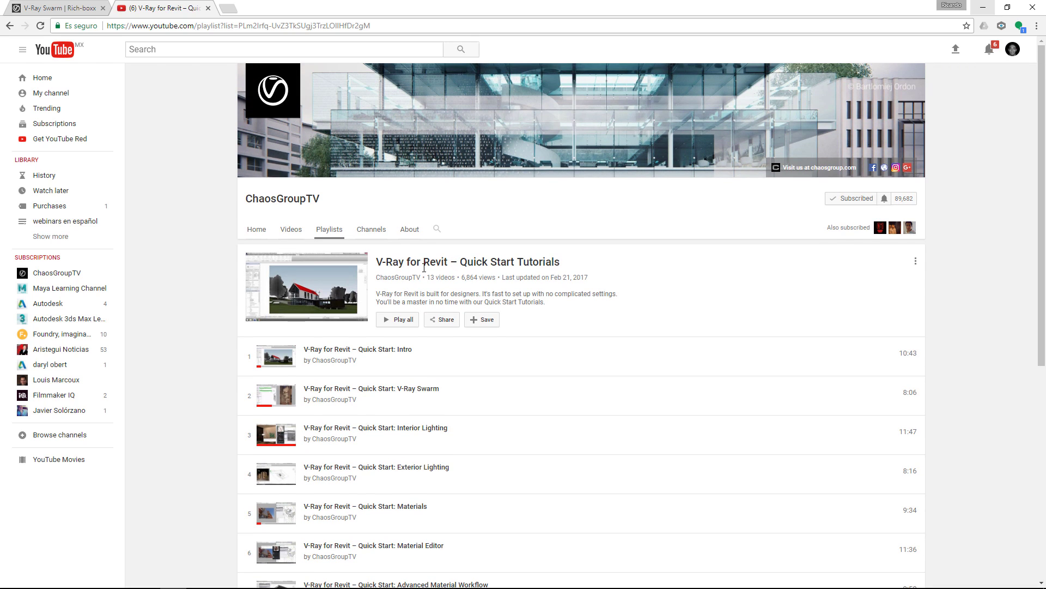
- Review the list of V-Ray for Revit – Quick Start tutorials and return to the floor plan in Revit
scroll(198, 378, down, 5)
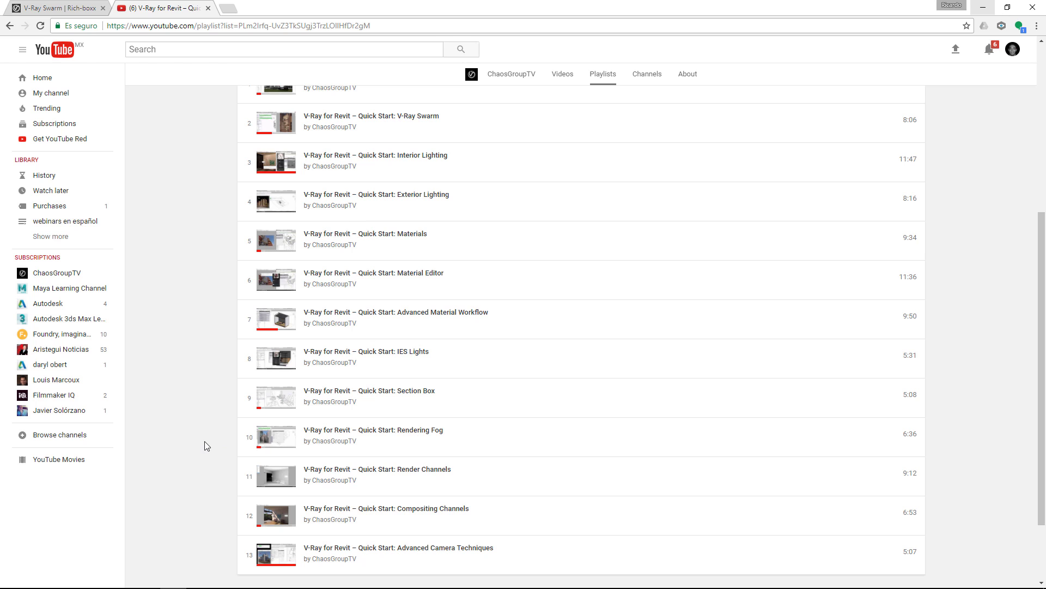
scroll(206, 446, up, 5)
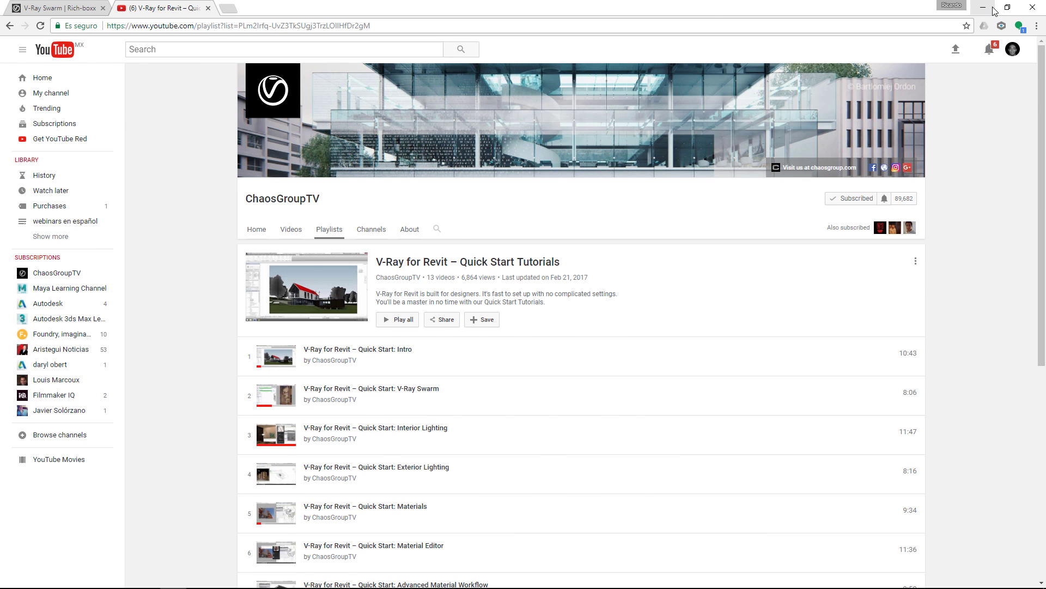
click(984, 8)
middle_drag(536, 342, 536, 351)
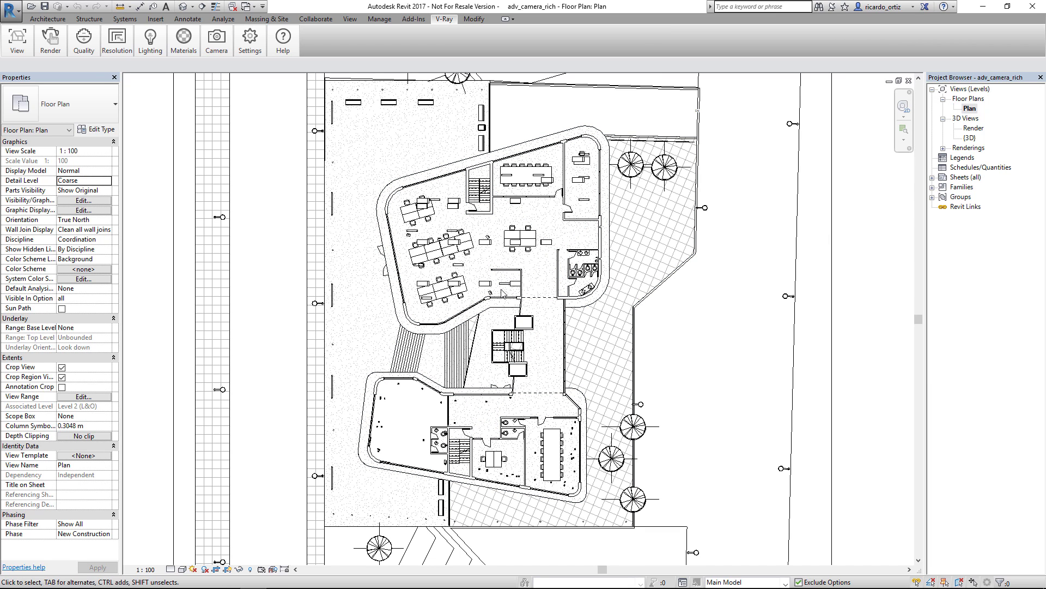
- Open the Render 3D view, look over the V-Ray tools available there, and return to the Plan floor plan
double_click(974, 128)
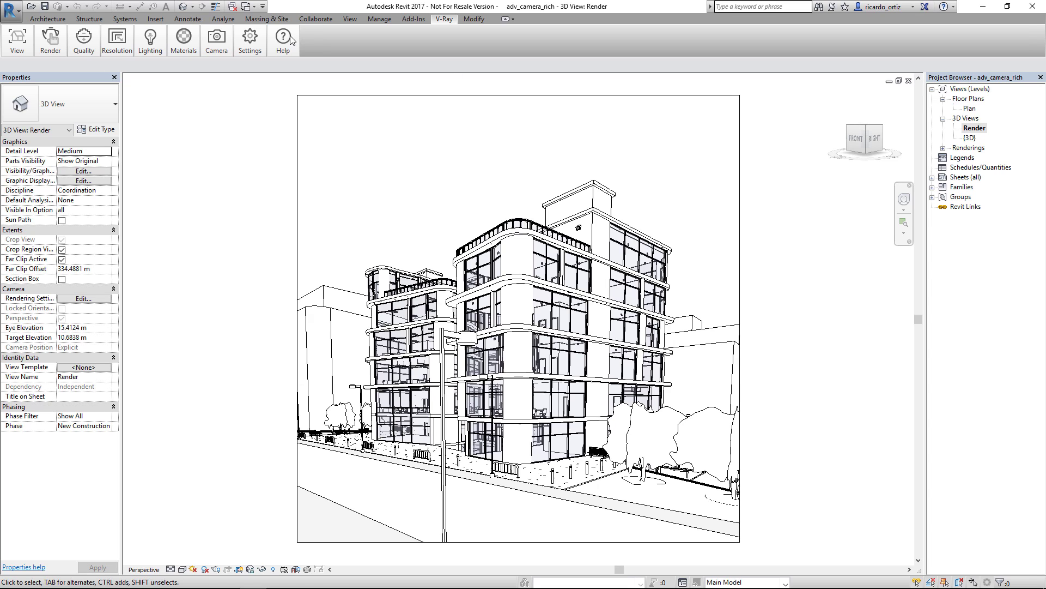
mouse_move(101, 41)
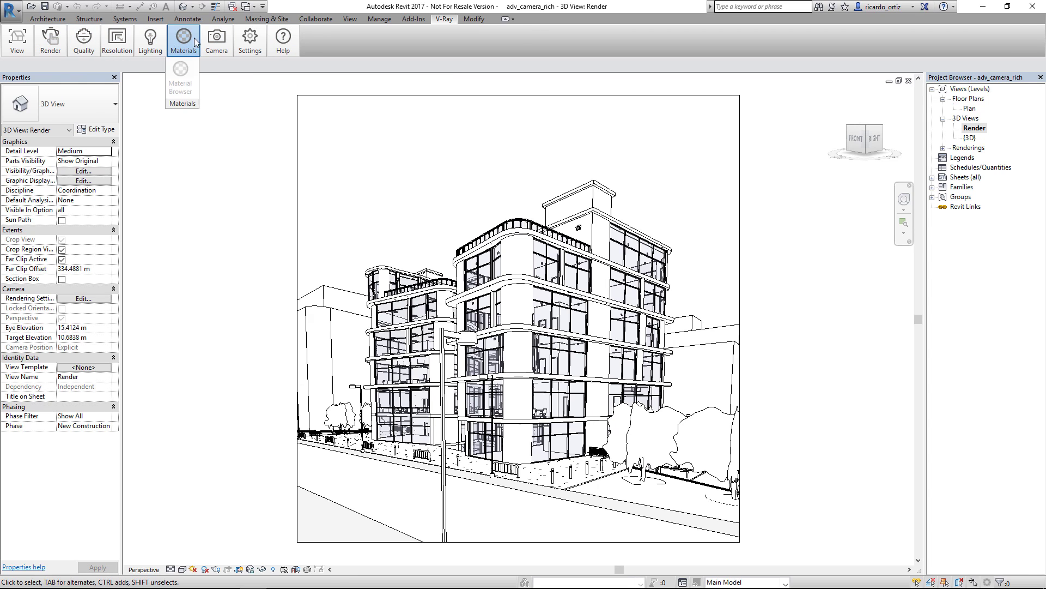
mouse_move(172, 46)
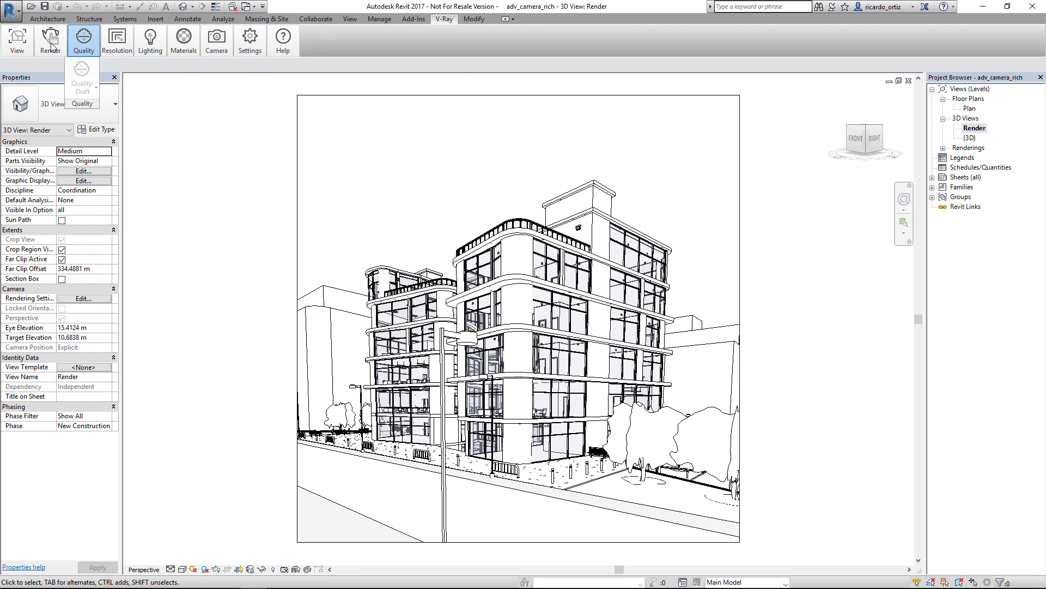
mouse_move(261, 43)
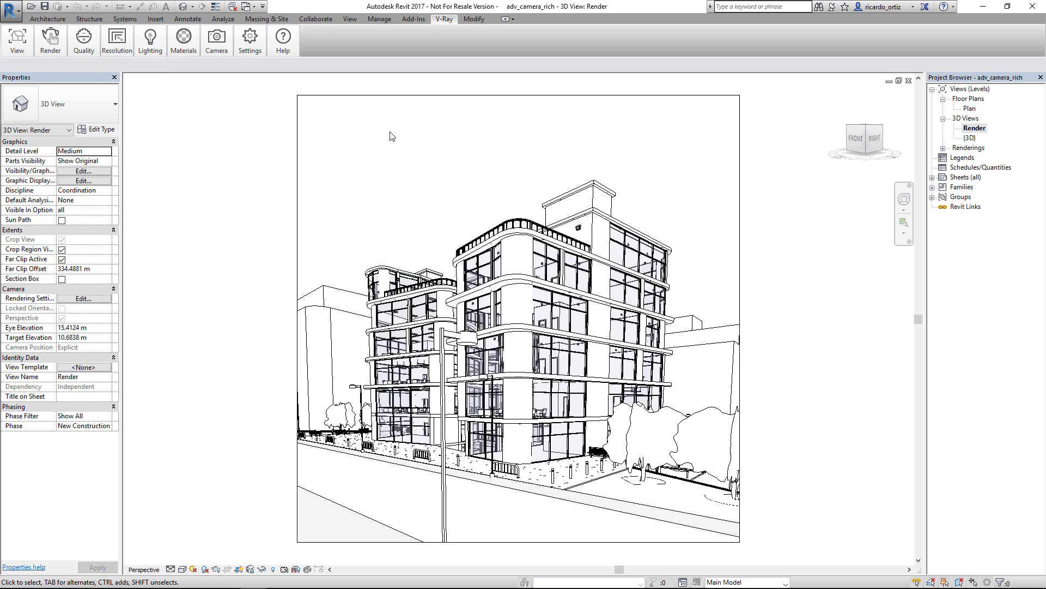
double_click(970, 109)
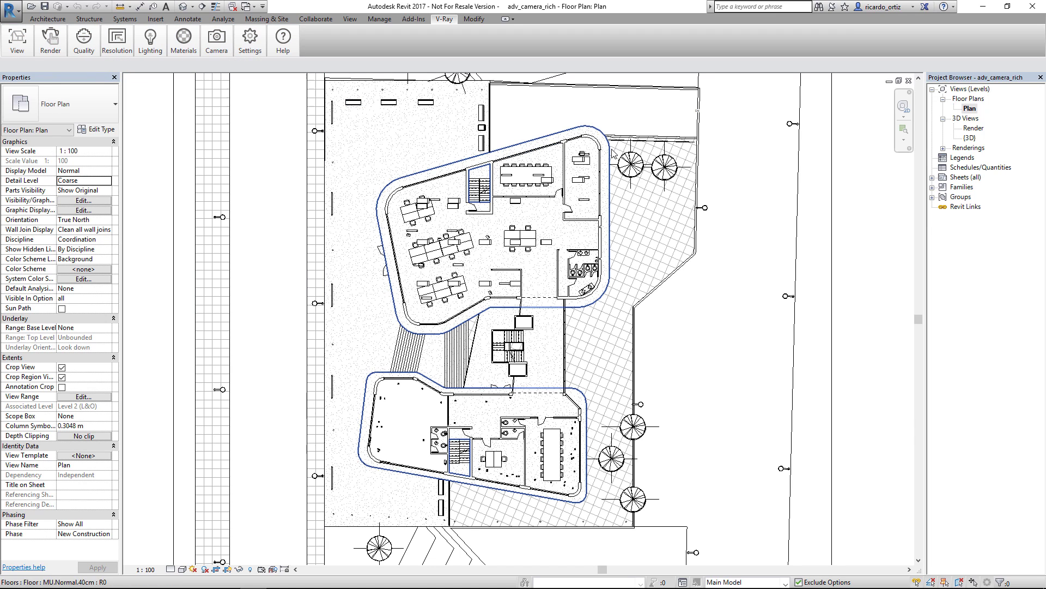
- Switch to the default 3D view and open the V-Ray Material Browser
click(183, 7)
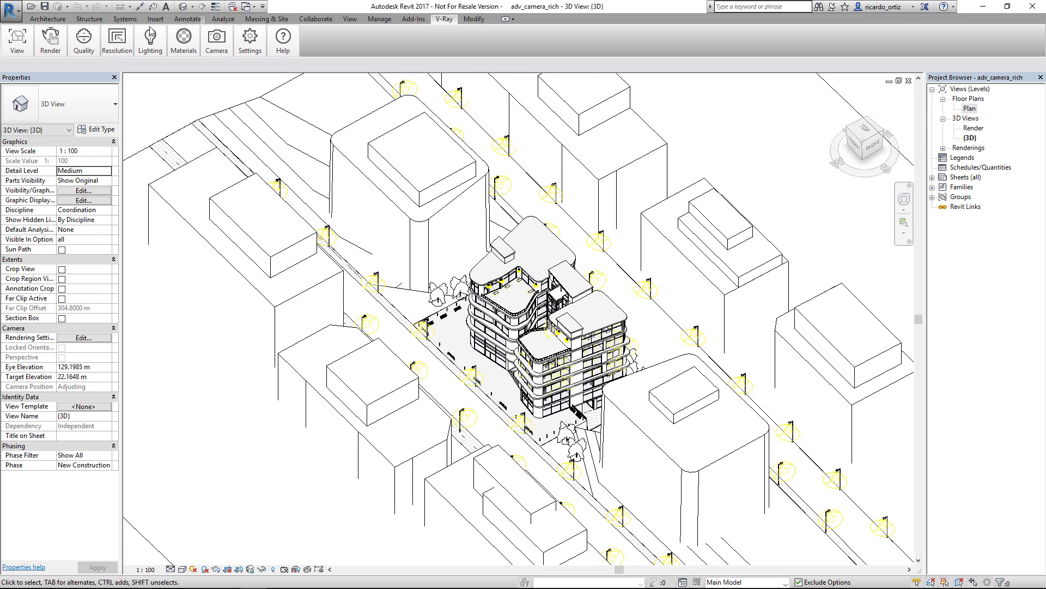
mouse_move(21, 47)
click(184, 41)
click(181, 76)
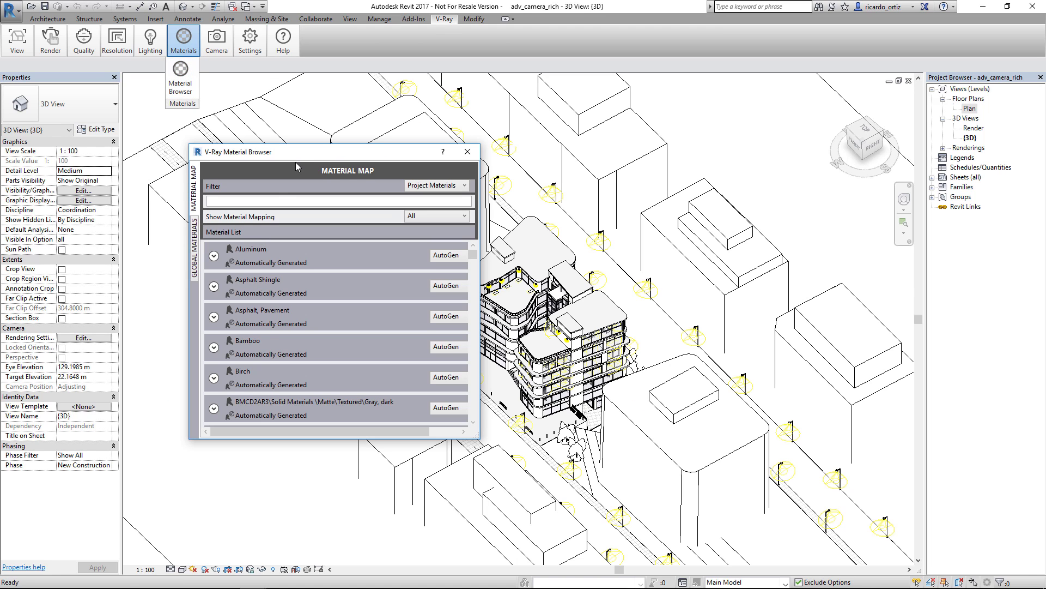
drag(299, 156, 339, 130)
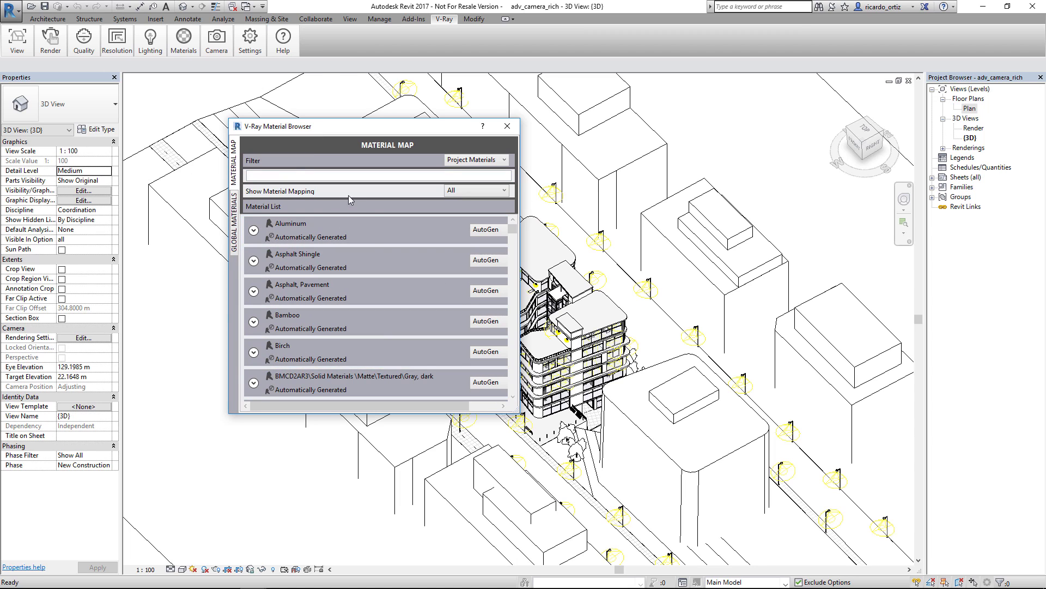
- Enable the opaque and transparent material overrides in the V-Ray global materials and close the browser
click(235, 219)
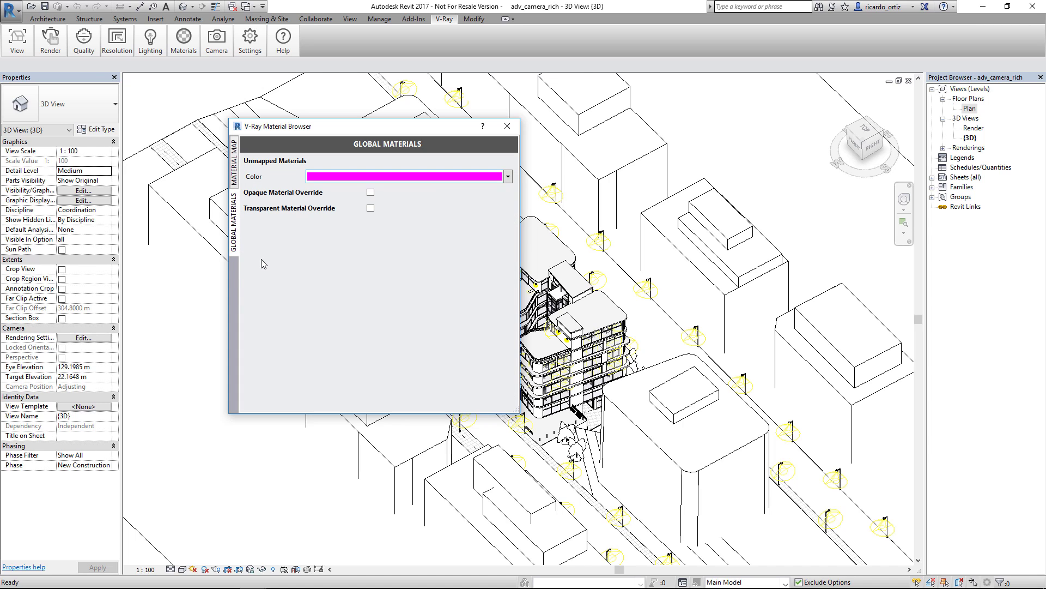
drag(335, 127, 294, 126)
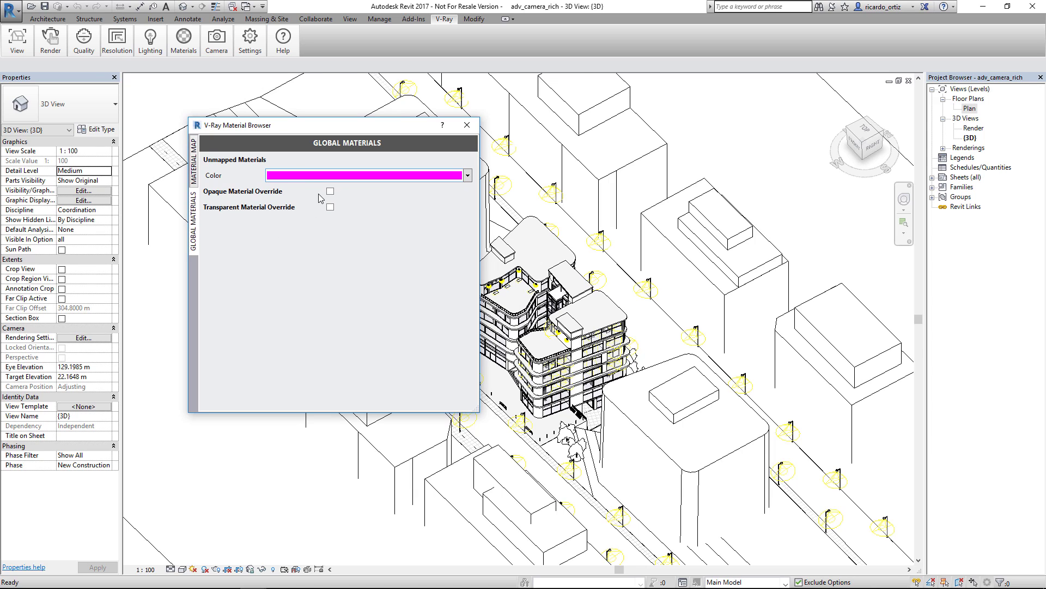
click(330, 192)
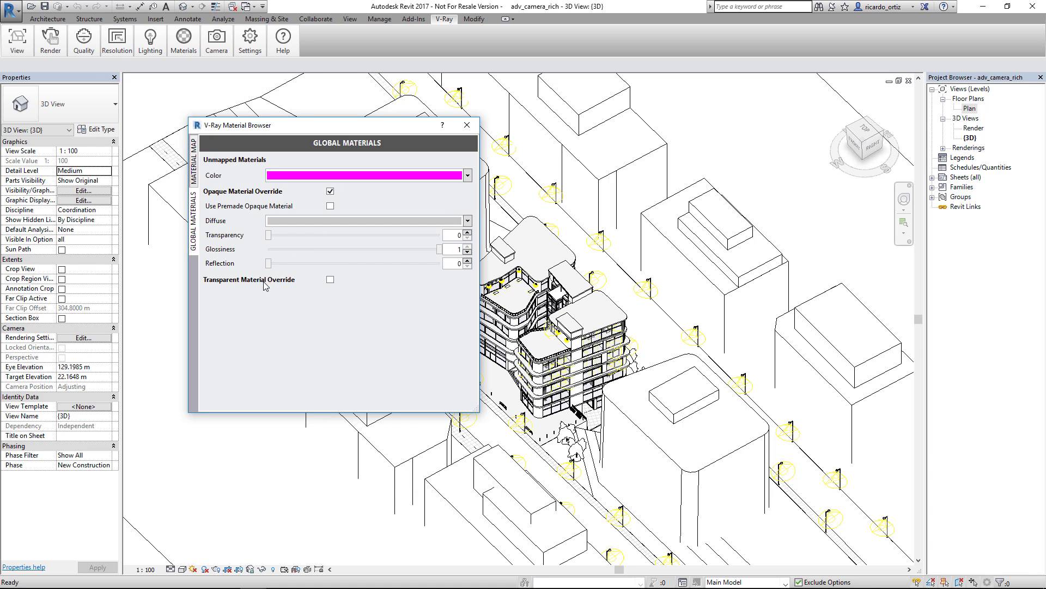
click(331, 280)
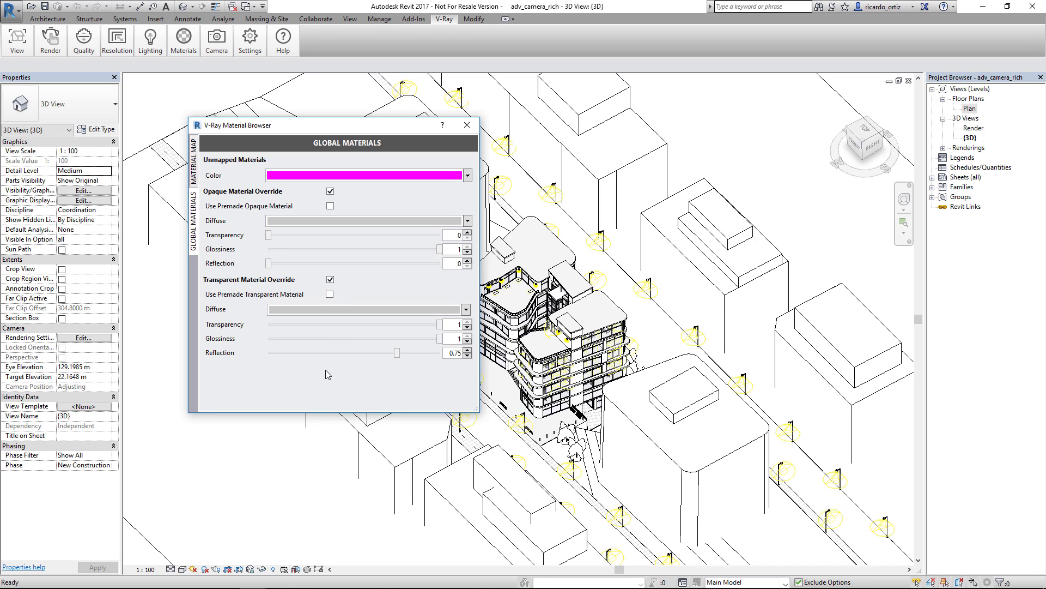
click(466, 125)
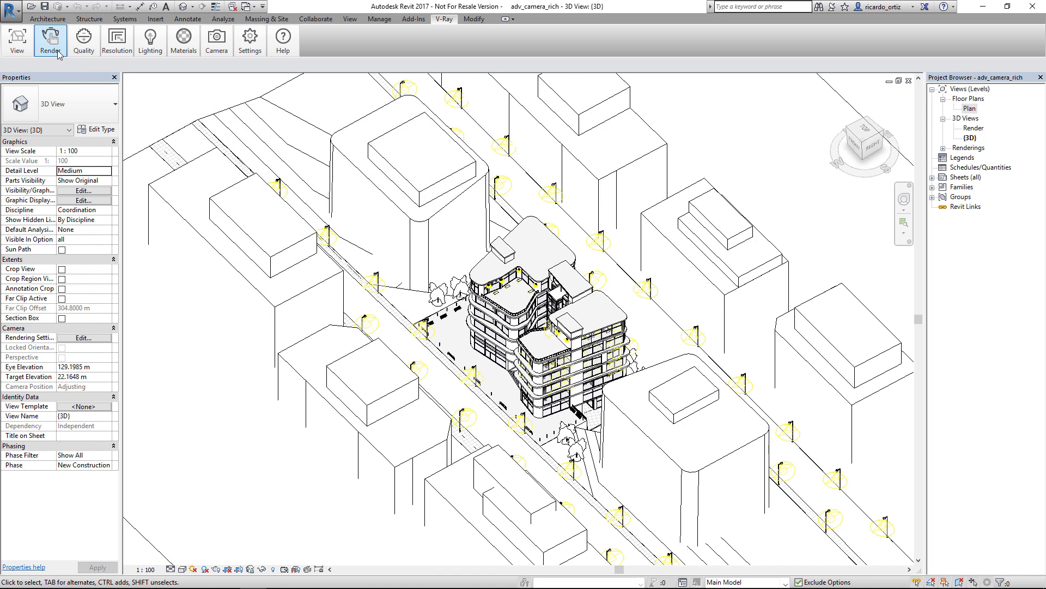
- Start a V-Ray RT render and reposition the frame buffer window over the 3D view
mouse_move(50, 43)
click(36, 90)
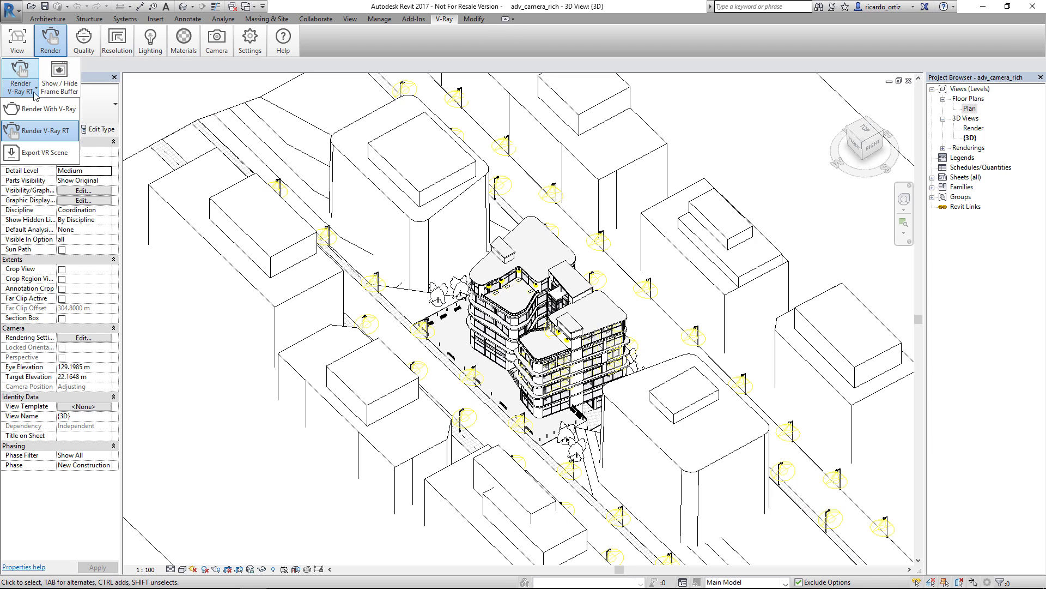
click(54, 131)
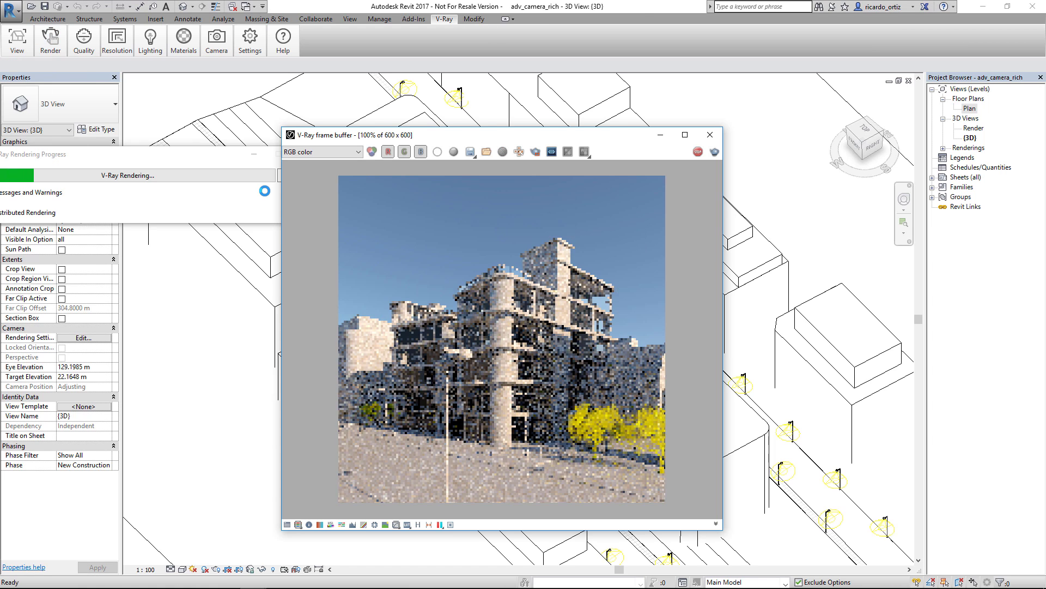
drag(498, 135, 578, 161)
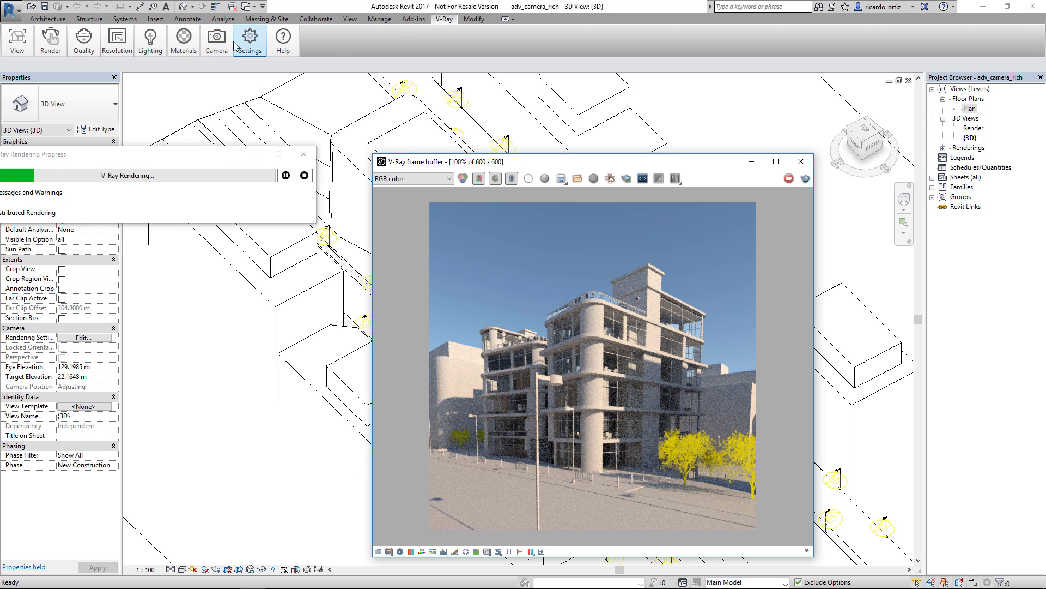
- Try a V-Ray camera exposure of 9.15 EV, set it to 14.39 EV, and close the camera settings
click(216, 38)
click(214, 73)
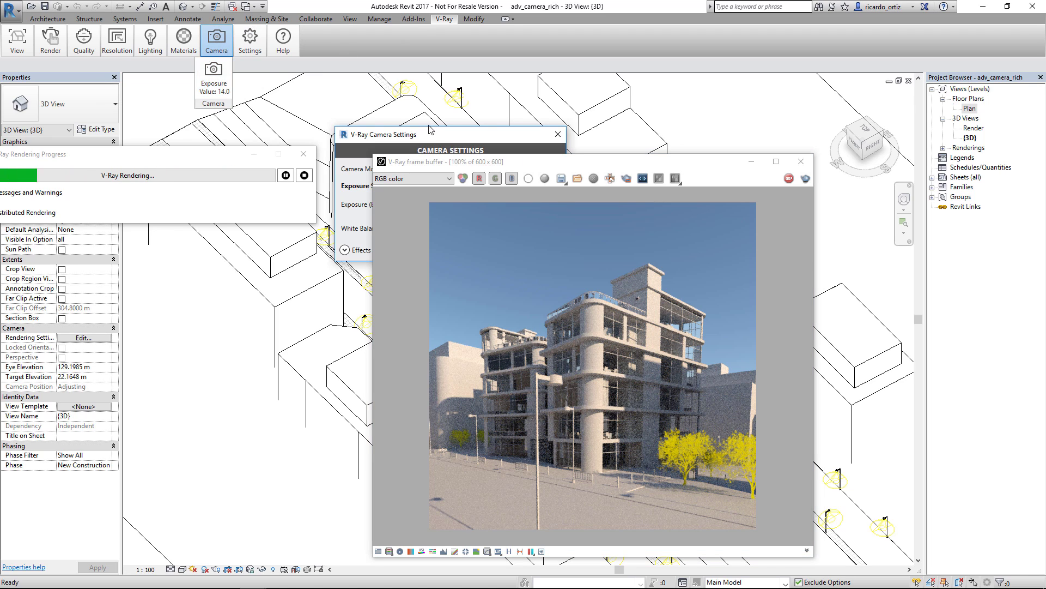
drag(430, 129, 197, 234)
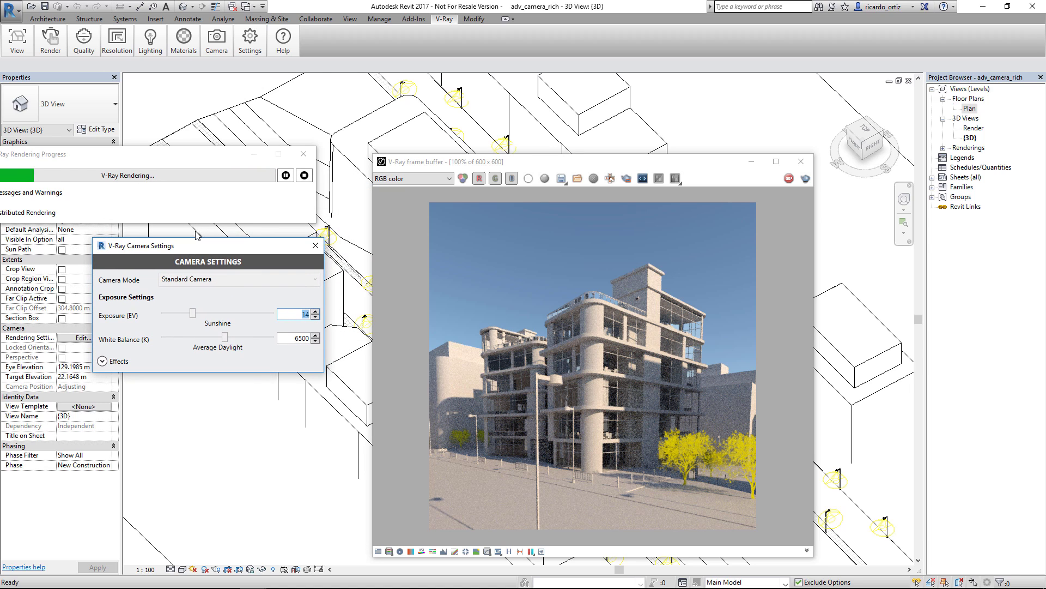
drag(192, 314, 208, 314)
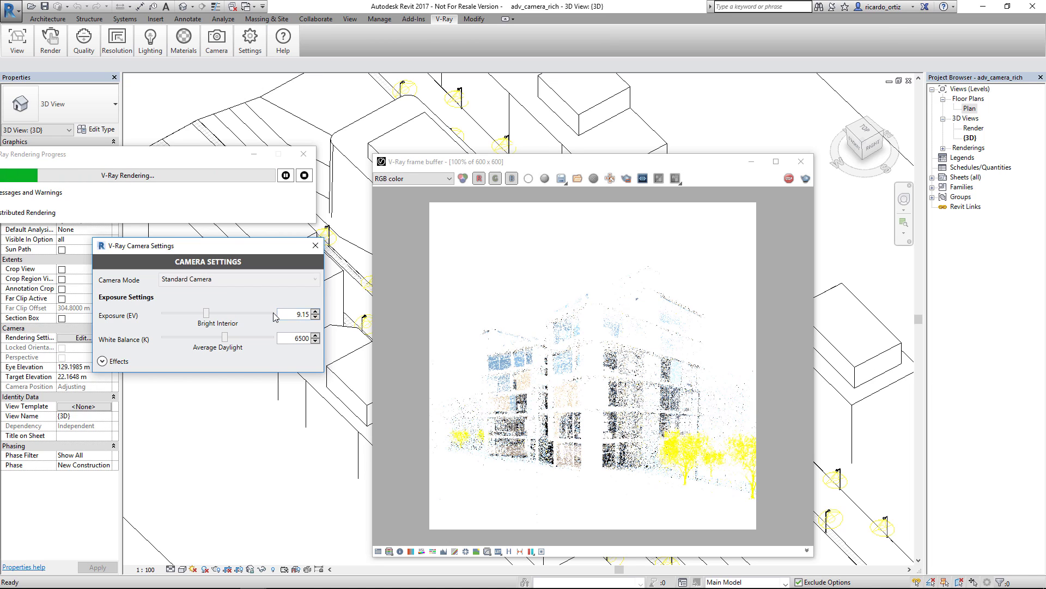
drag(206, 314, 191, 315)
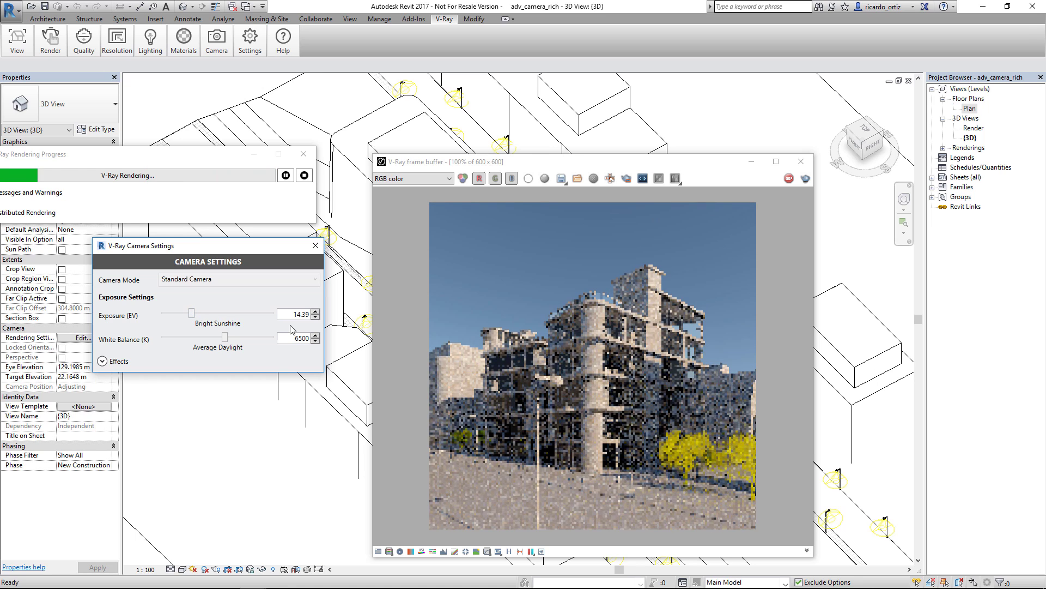
drag(528, 165, 546, 127)
drag(221, 250, 239, 251)
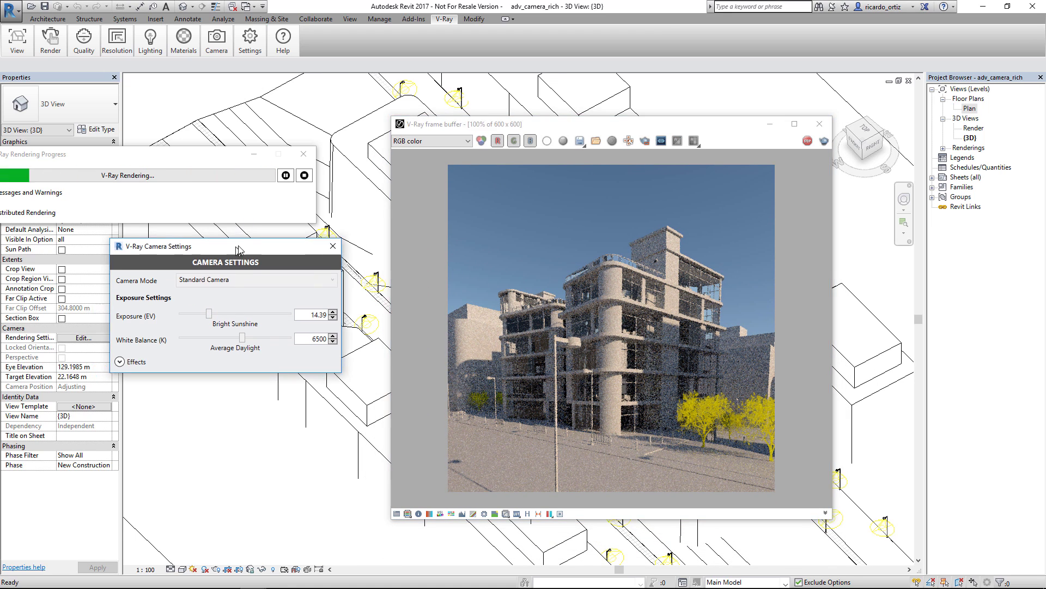
click(333, 246)
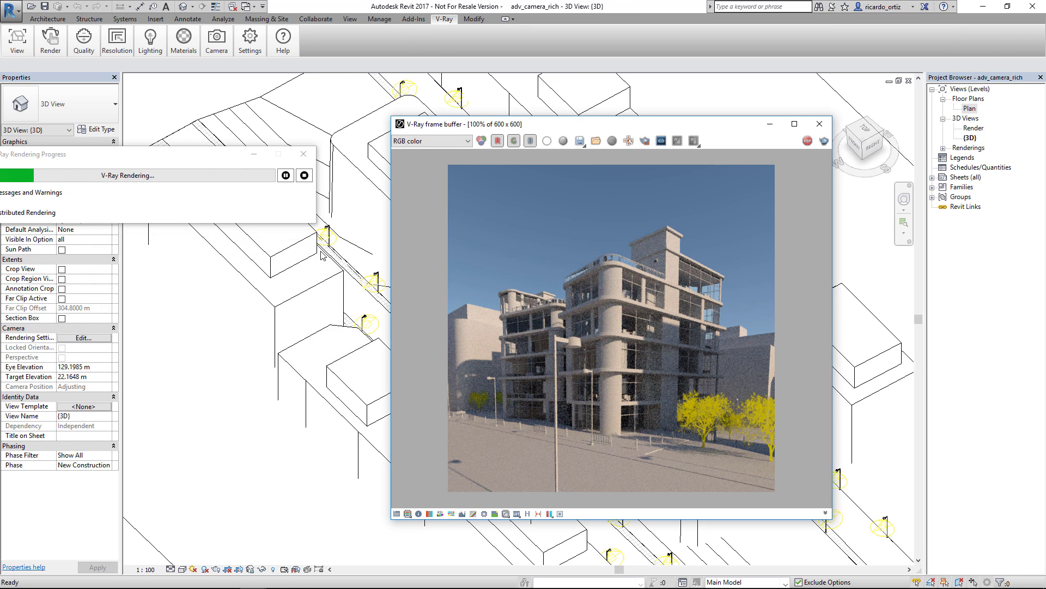
- Switch the V-Ray lighting to Dome Light, enable its HDR image, and set the image rotation to 145
drag(610, 126, 587, 113)
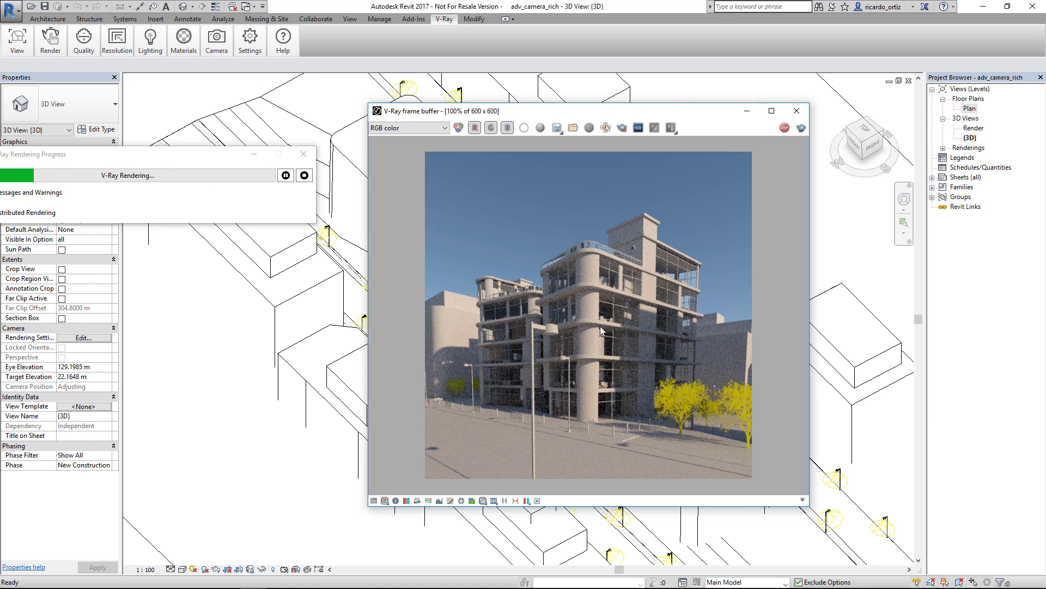
click(160, 51)
click(161, 89)
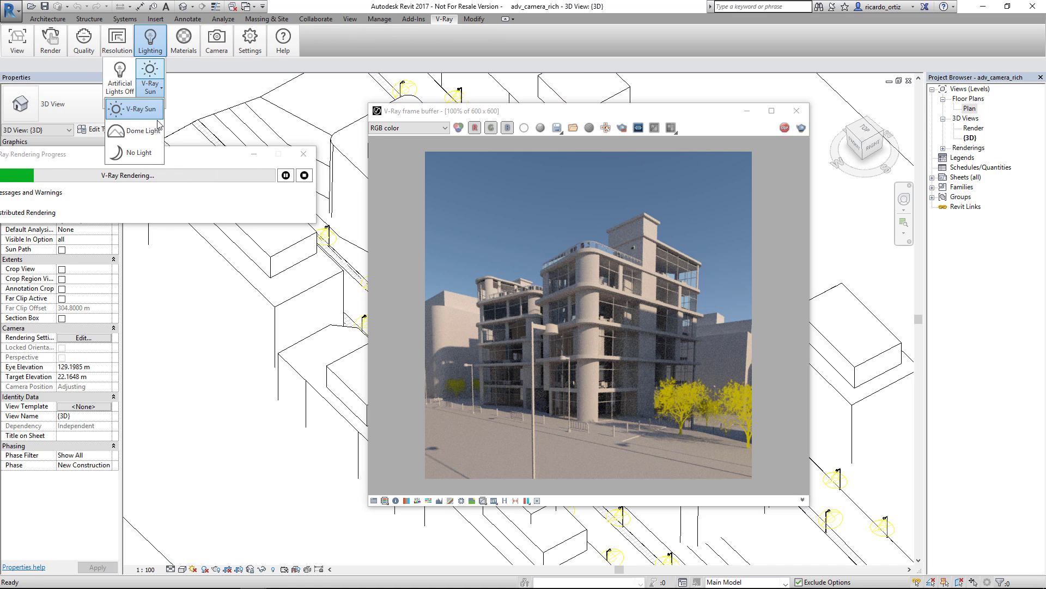
click(143, 132)
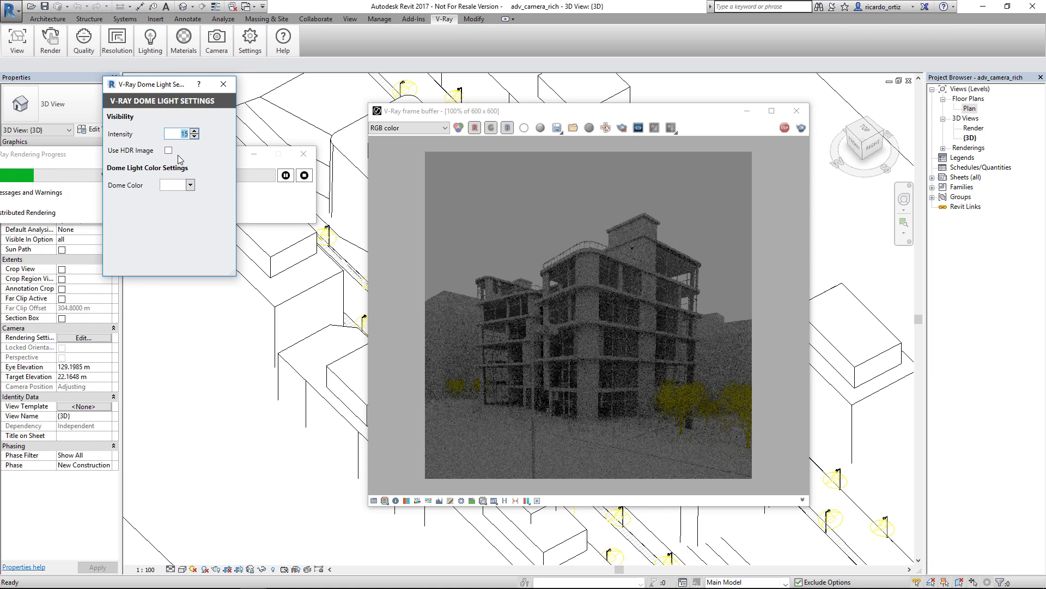
click(168, 151)
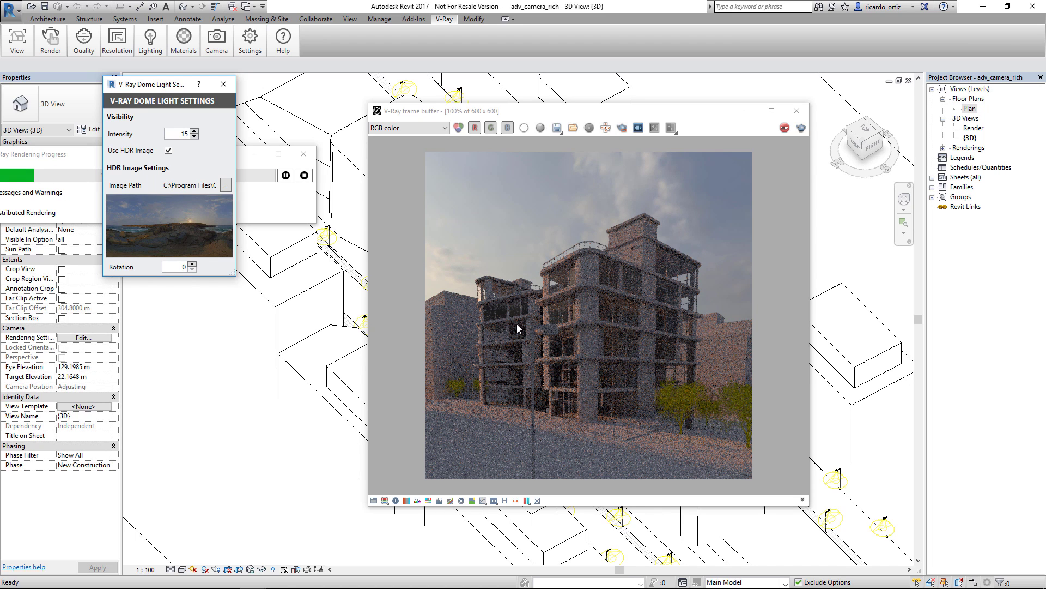
double_click(183, 267)
text(145)
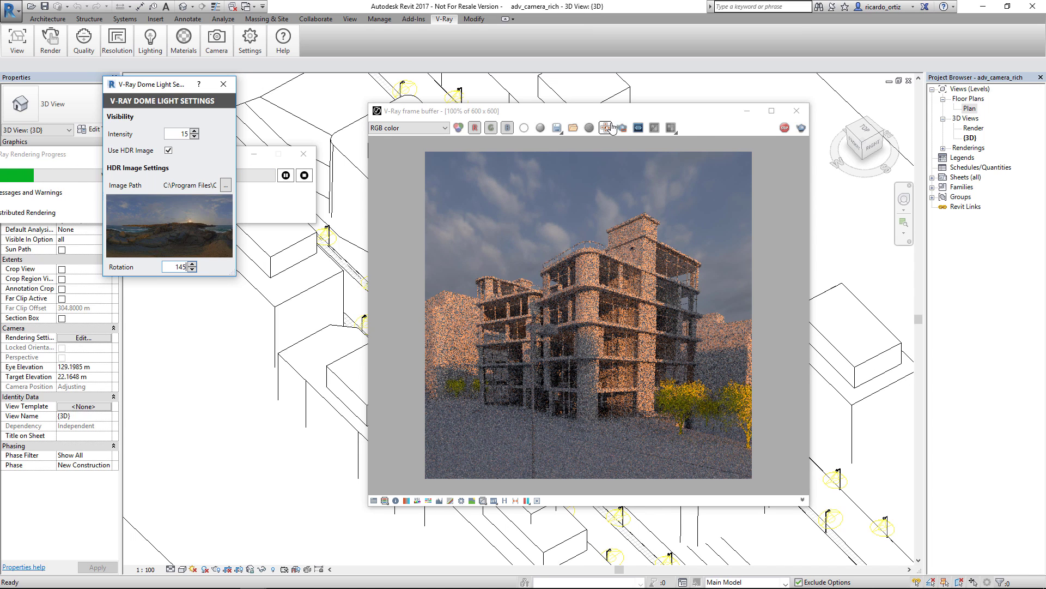
drag(618, 109, 564, 112)
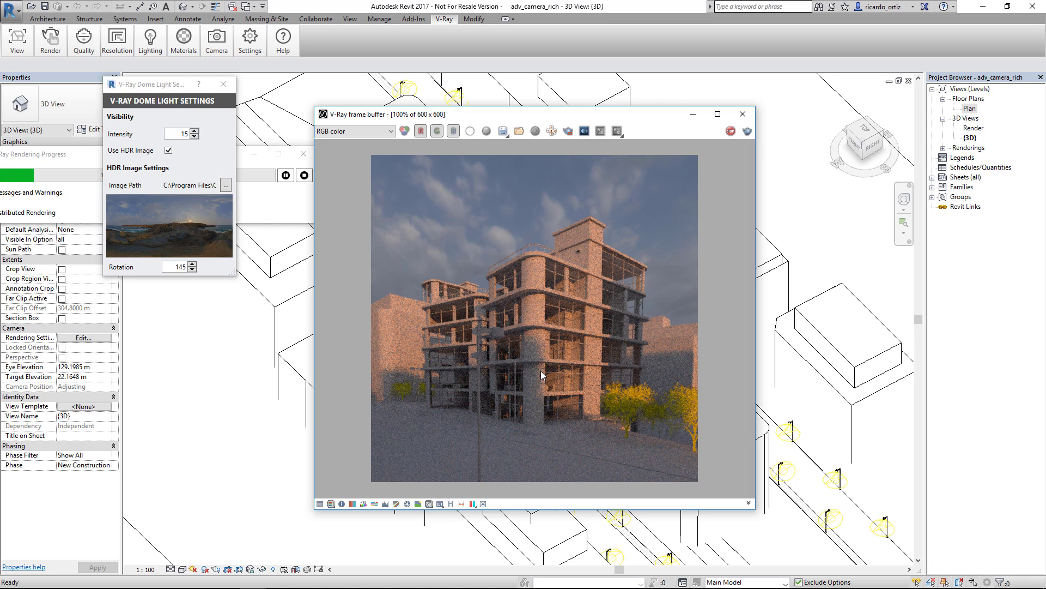
- Open the Render 3D view beside the frame buffer and orbit its camera around the building with the SteeringWheel
drag(547, 114, 385, 130)
double_click(973, 128)
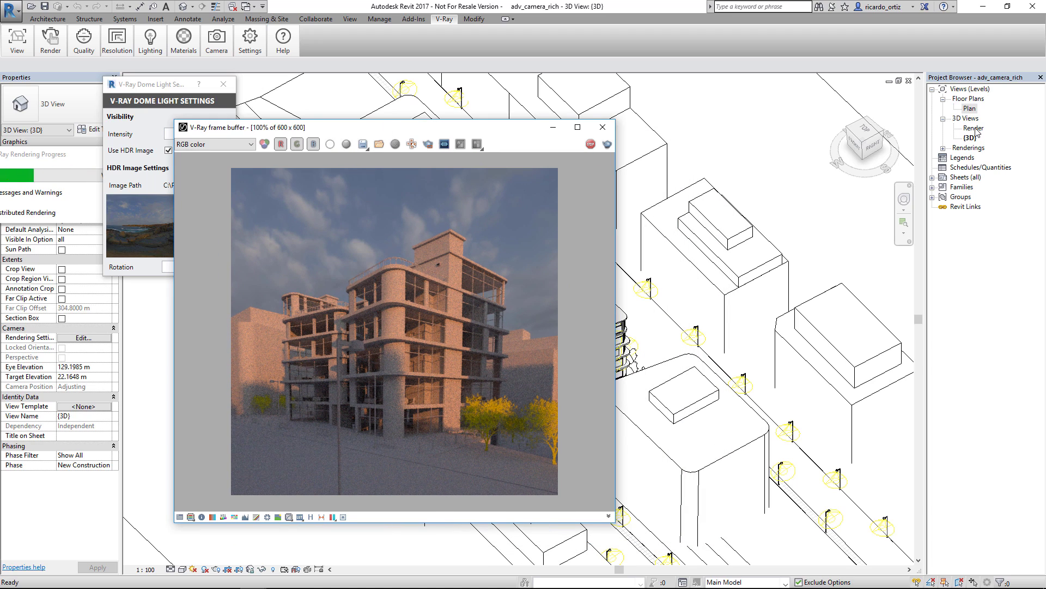
drag(452, 131, 318, 139)
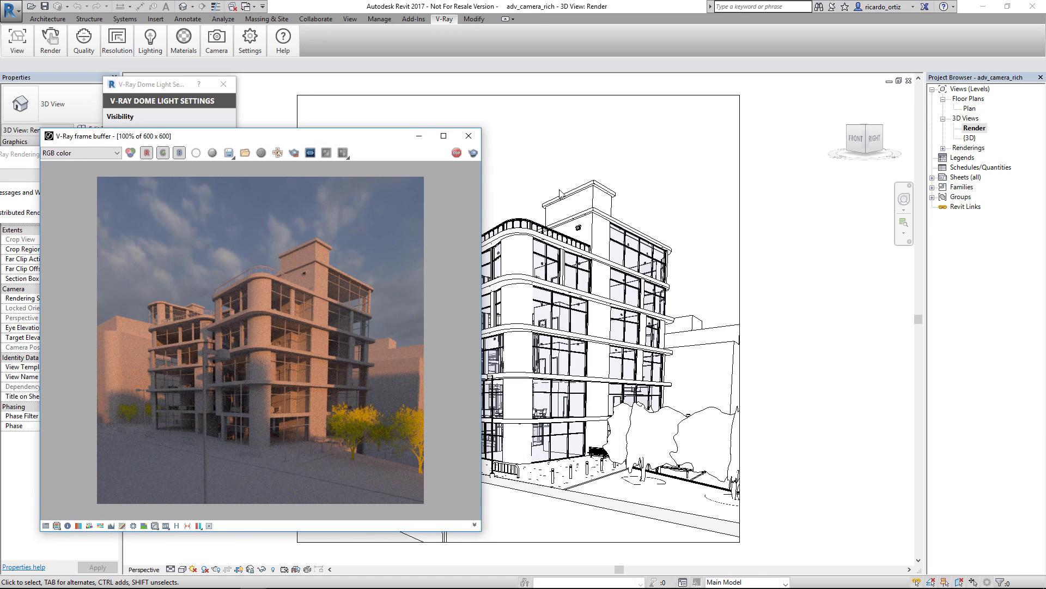
click(904, 199)
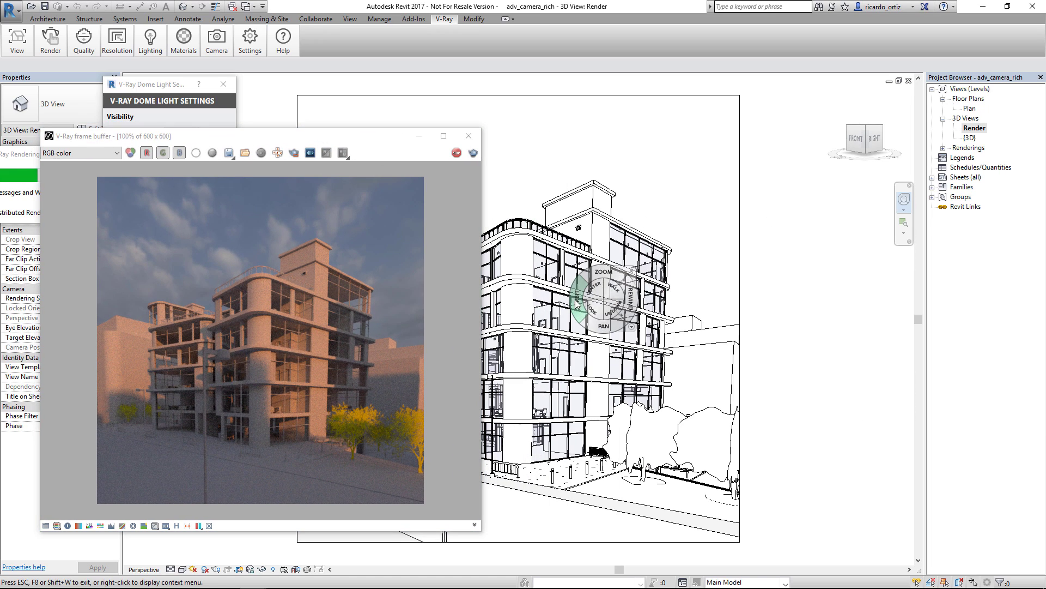
mouse_move(583, 300)
mouse_down()
mouse_move(568, 322)
mouse_move(590, 307)
mouse_up()
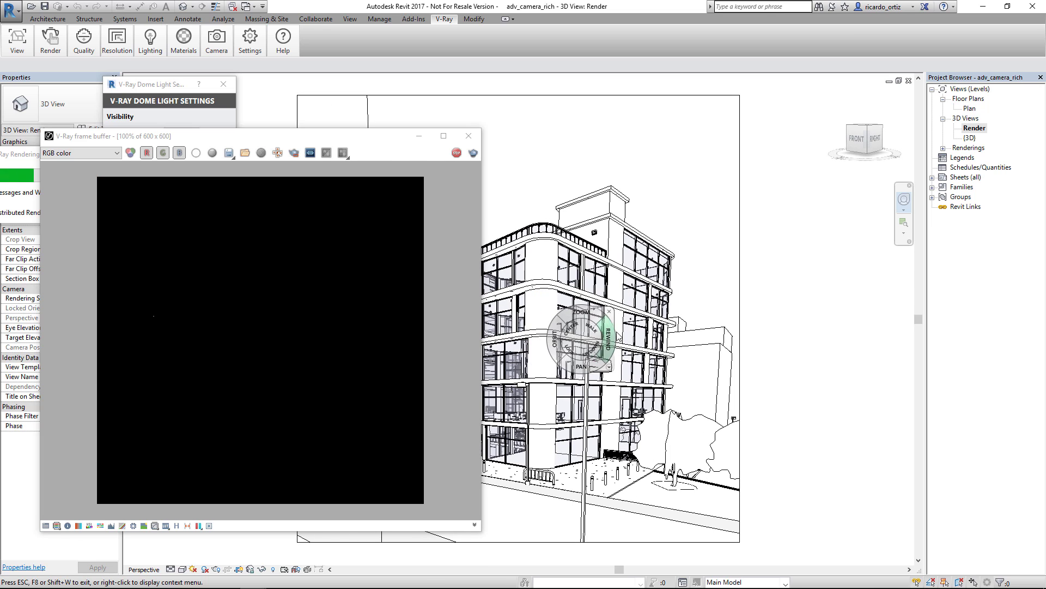
- Bring the Render view's camera closer to the building with the SteeringWheel and reposition the frame buffer window
click(599, 304)
drag(599, 306, 599, 297)
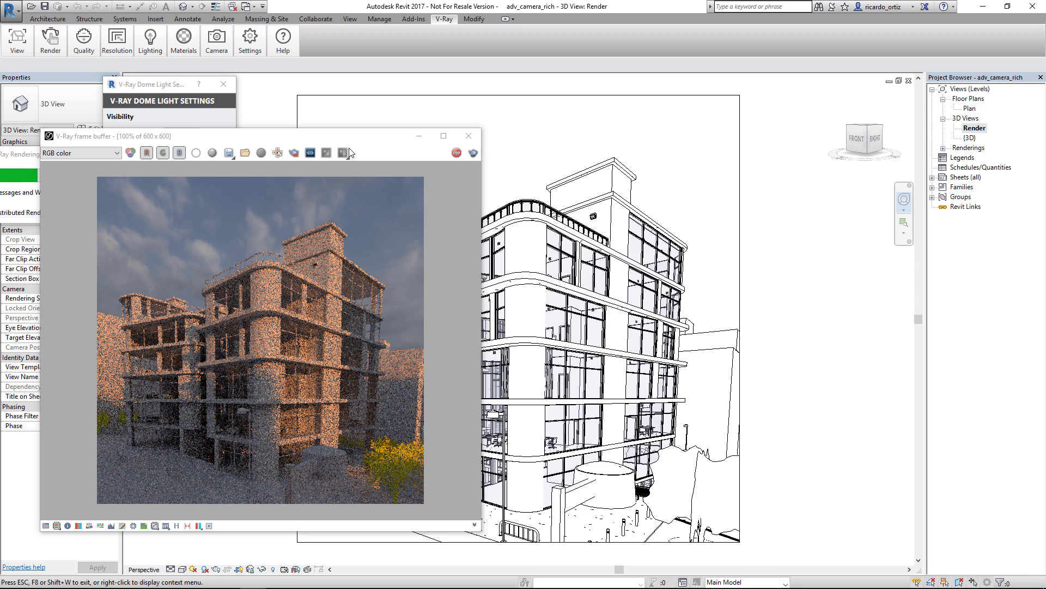
drag(351, 140, 425, 146)
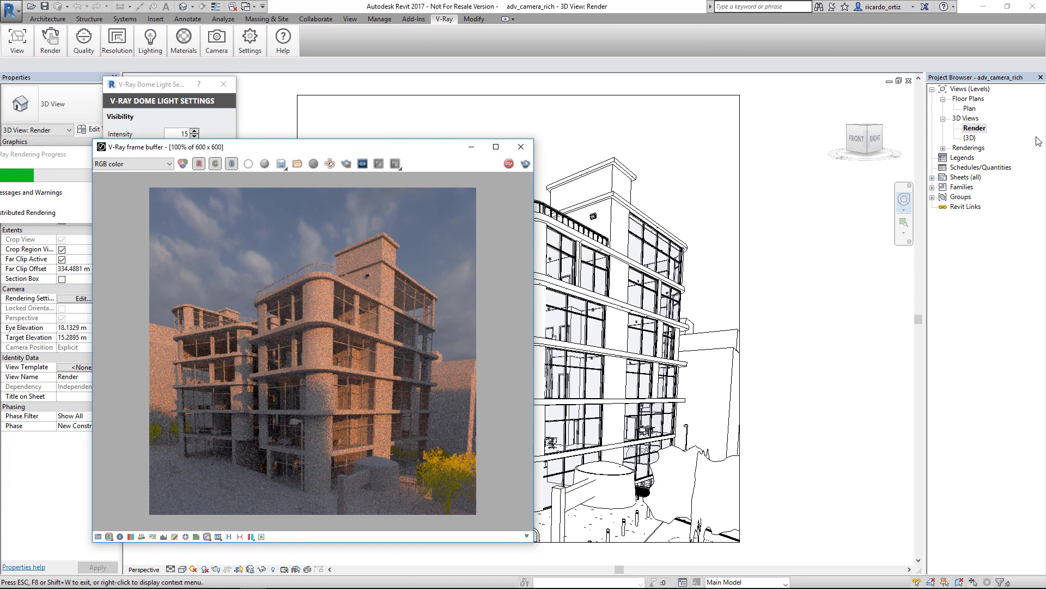
- Stop the RT render with the Plan floor plan open, and close the dome light settings
double_click(970, 108)
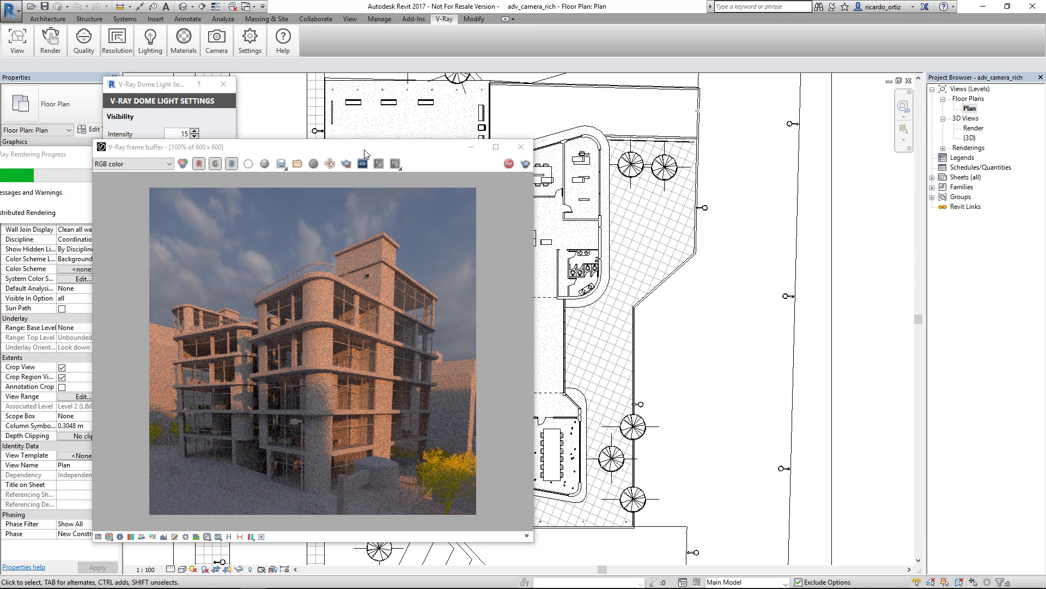
drag(366, 154, 639, 165)
click(555, 168)
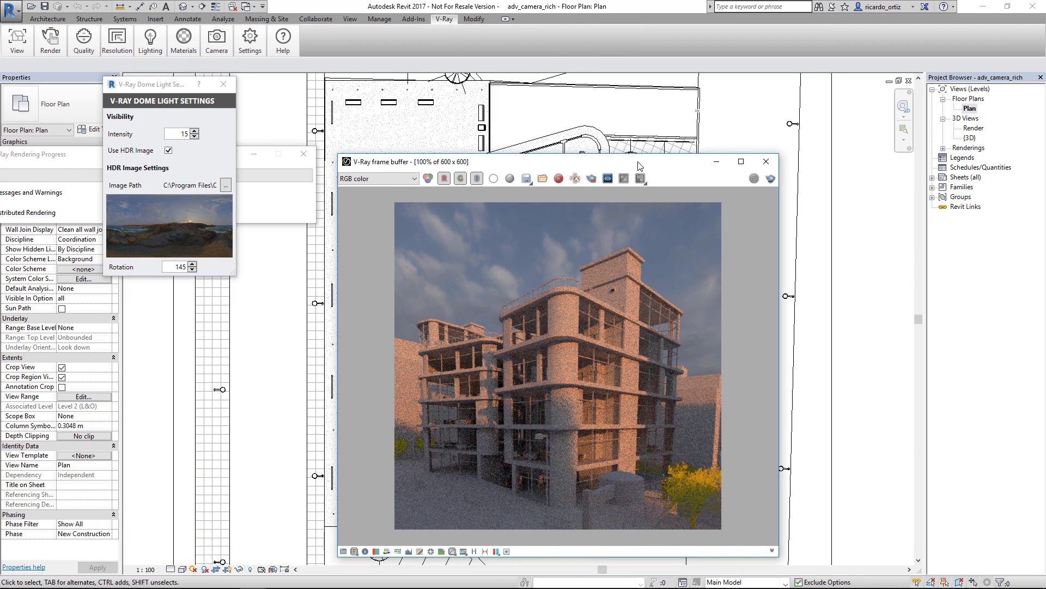
click(224, 84)
drag(459, 161, 502, 163)
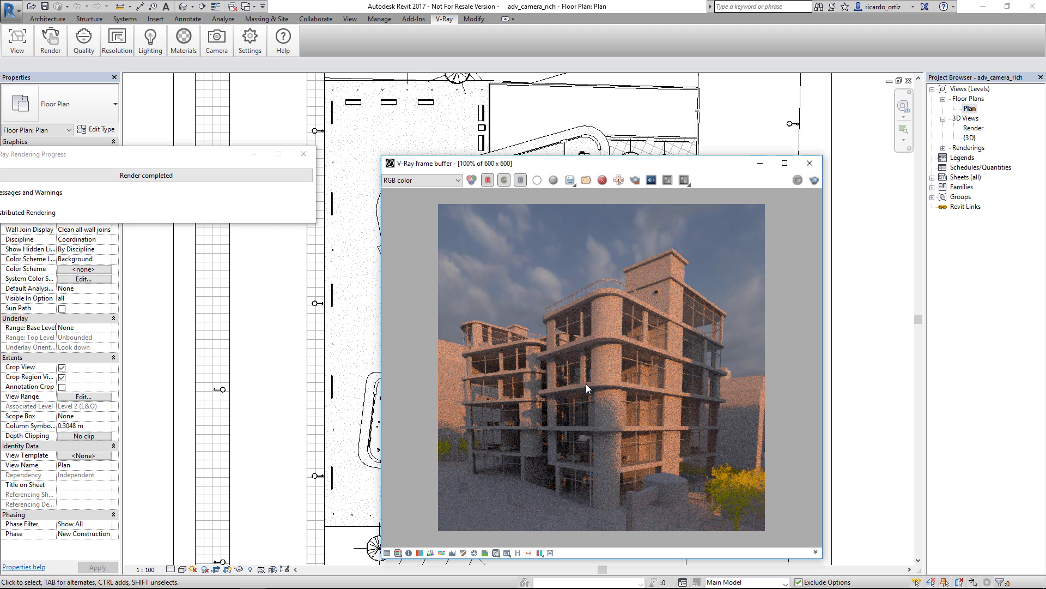
- Review the engine, shading, rendering and performance options in the V-Ray RT settings, and close the settings window
click(257, 45)
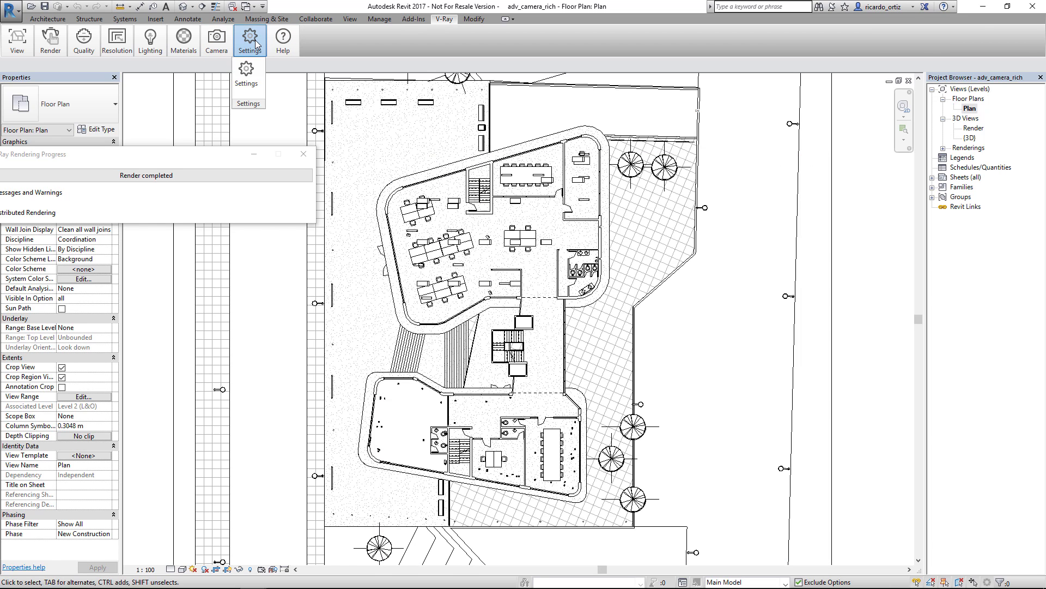
click(246, 72)
drag(258, 112, 398, 153)
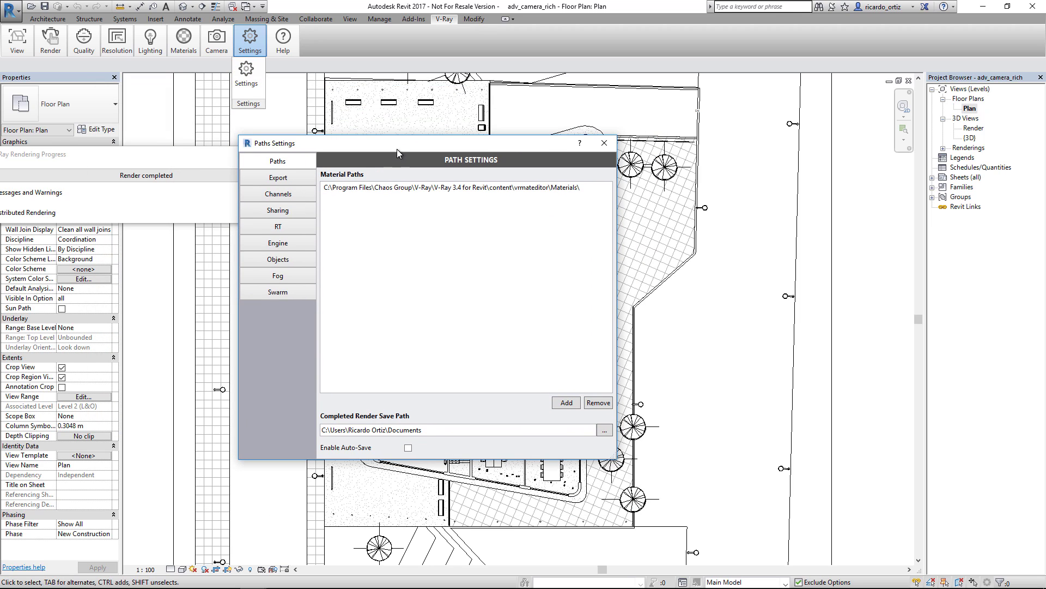
click(284, 229)
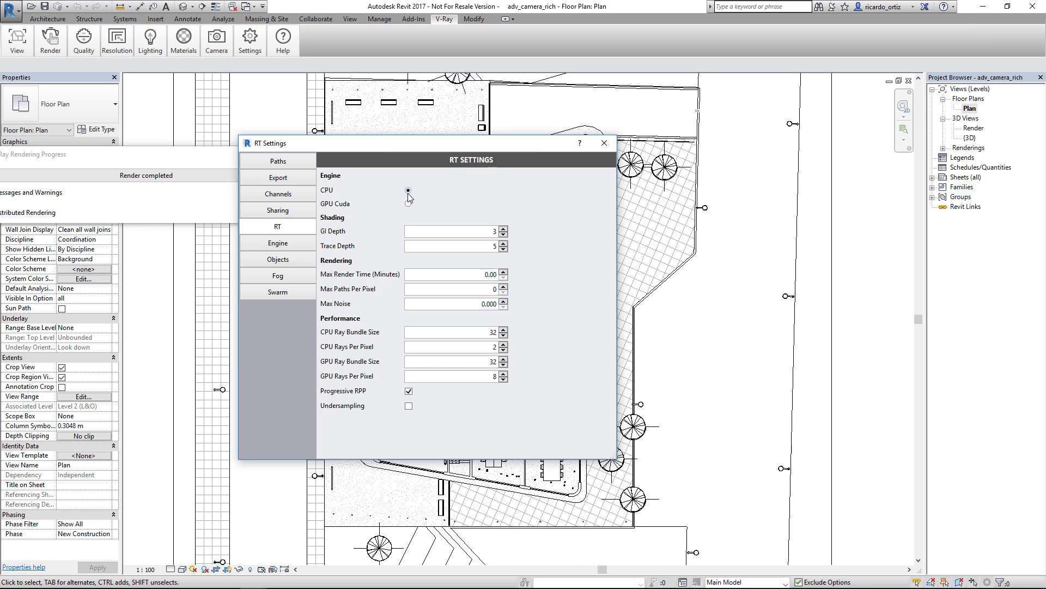
drag(401, 150, 435, 156)
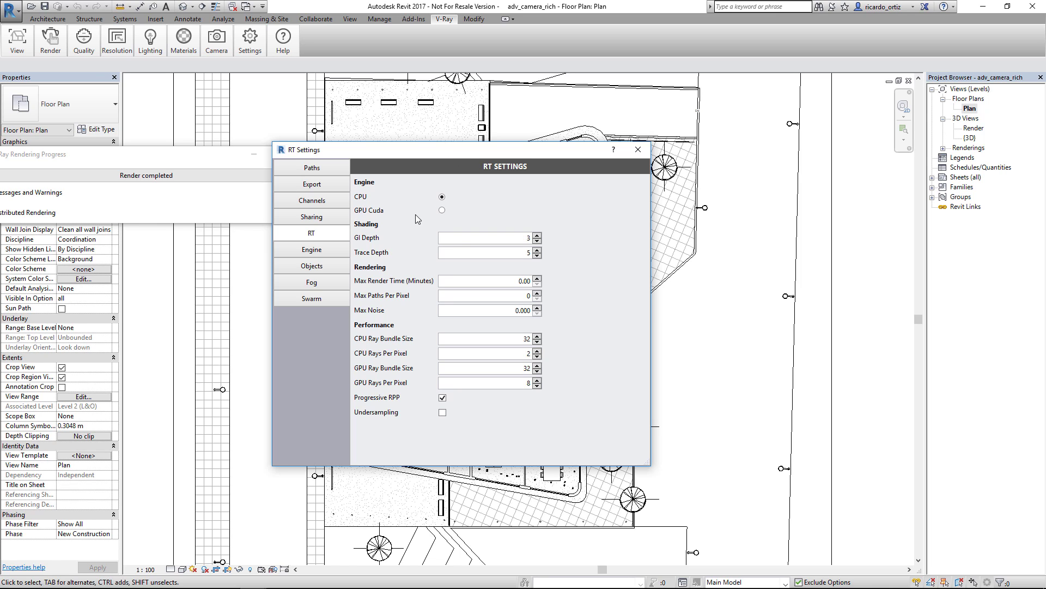
drag(450, 154, 469, 151)
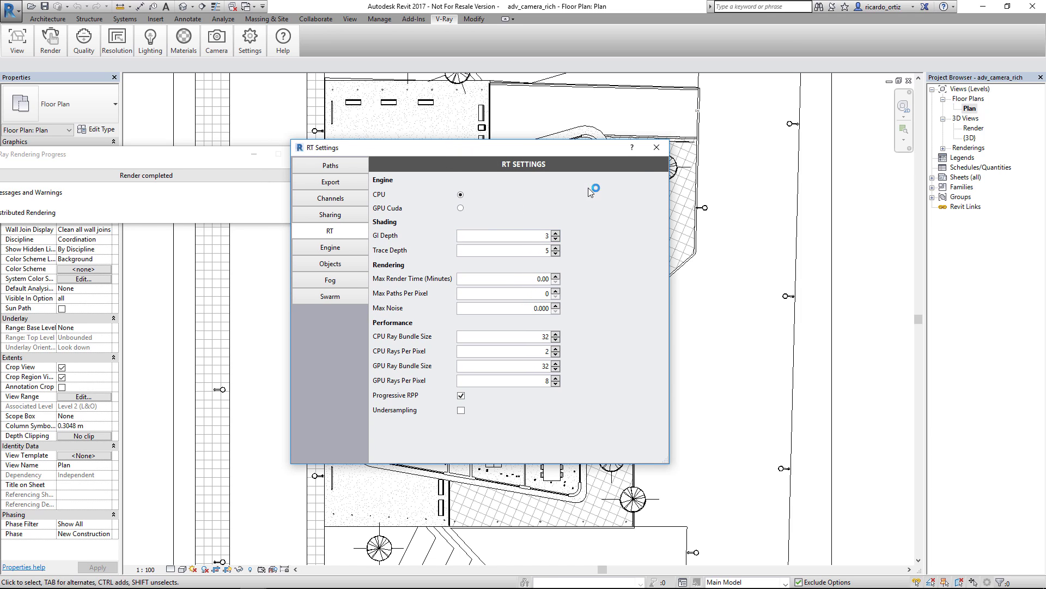
click(660, 147)
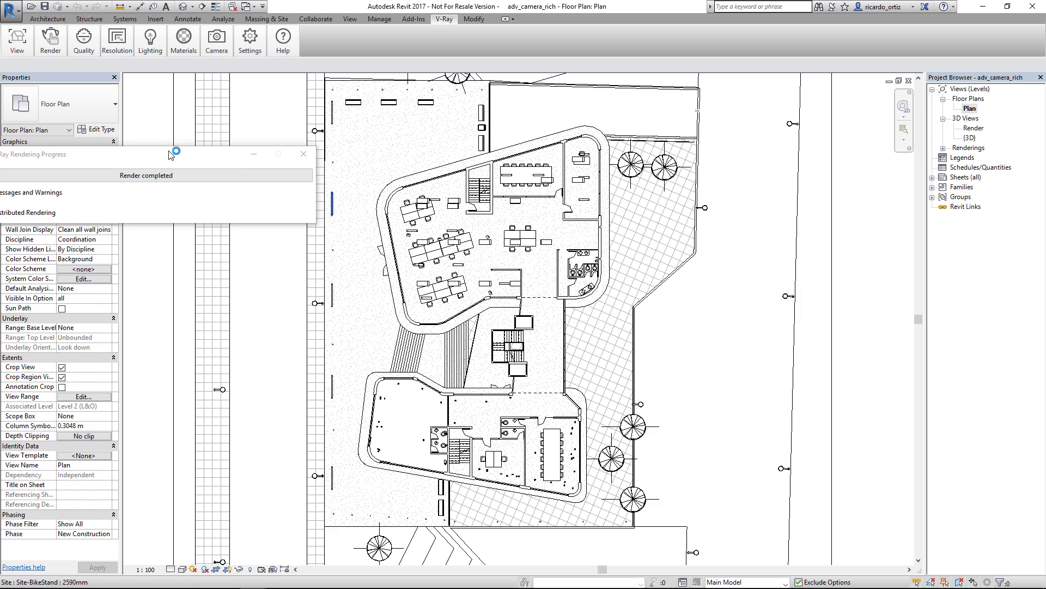
- Look over the available V-Ray render modes and choose Draft as the render quality
drag(172, 154, 331, 150)
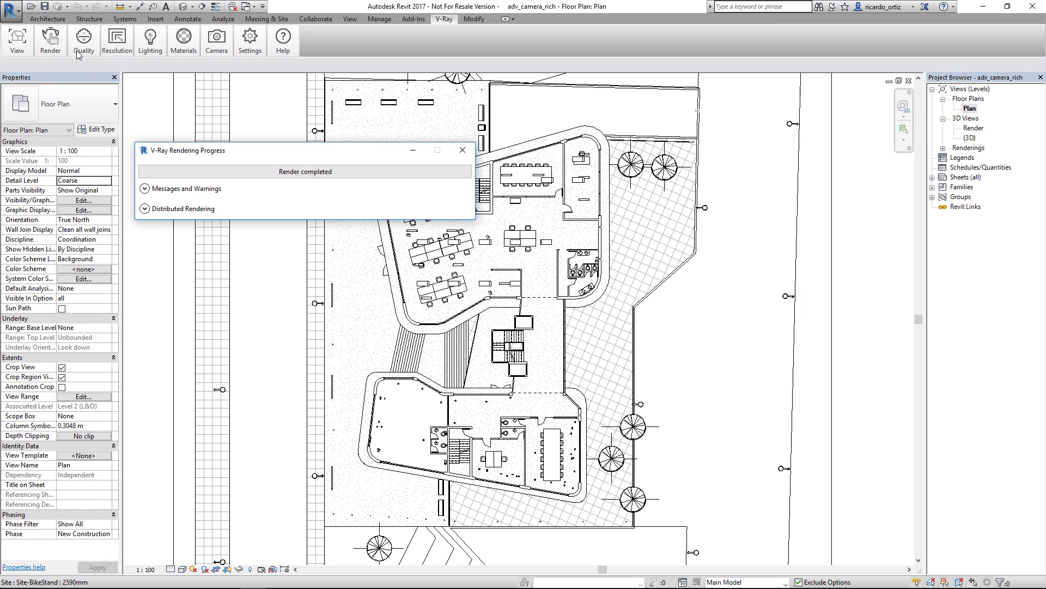
click(50, 41)
click(36, 91)
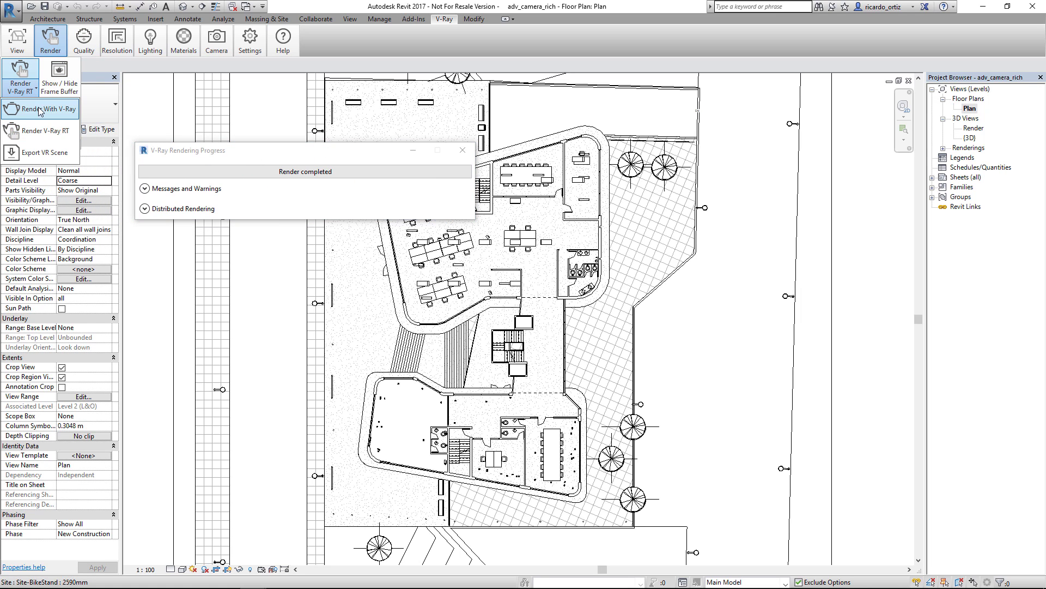
click(335, 1)
mouse_move(91, 46)
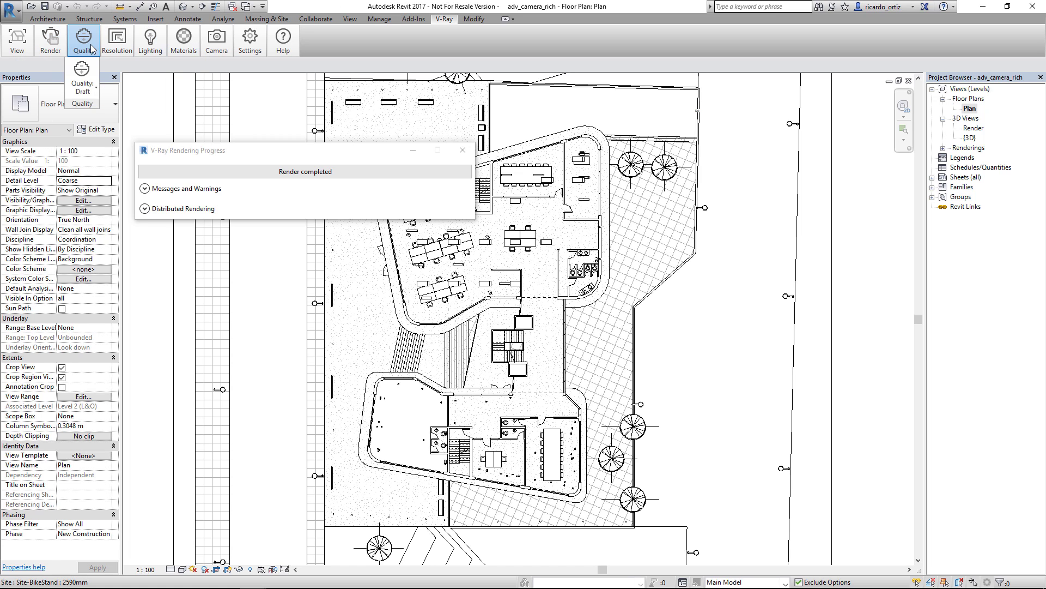
click(90, 90)
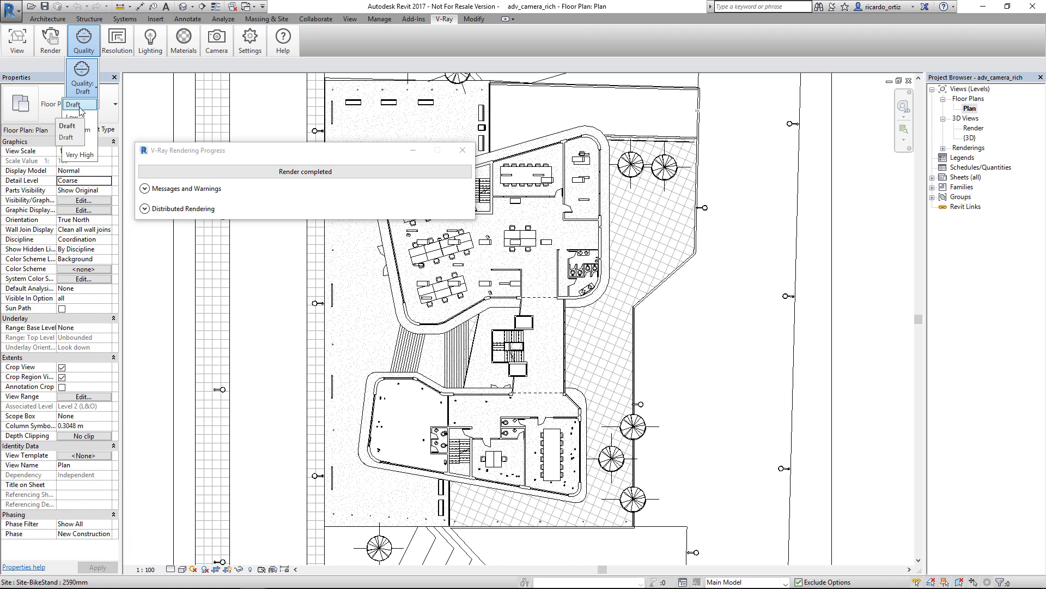
click(81, 105)
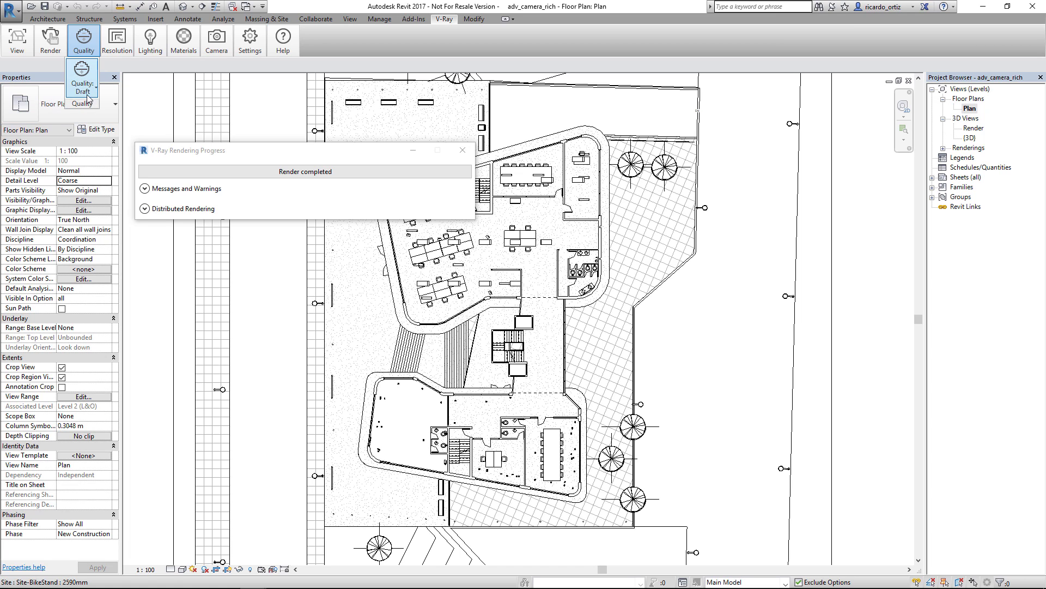
- Examine the GI engine and image sampler options for each quality level in the V-Ray engine settings
mouse_move(252, 43)
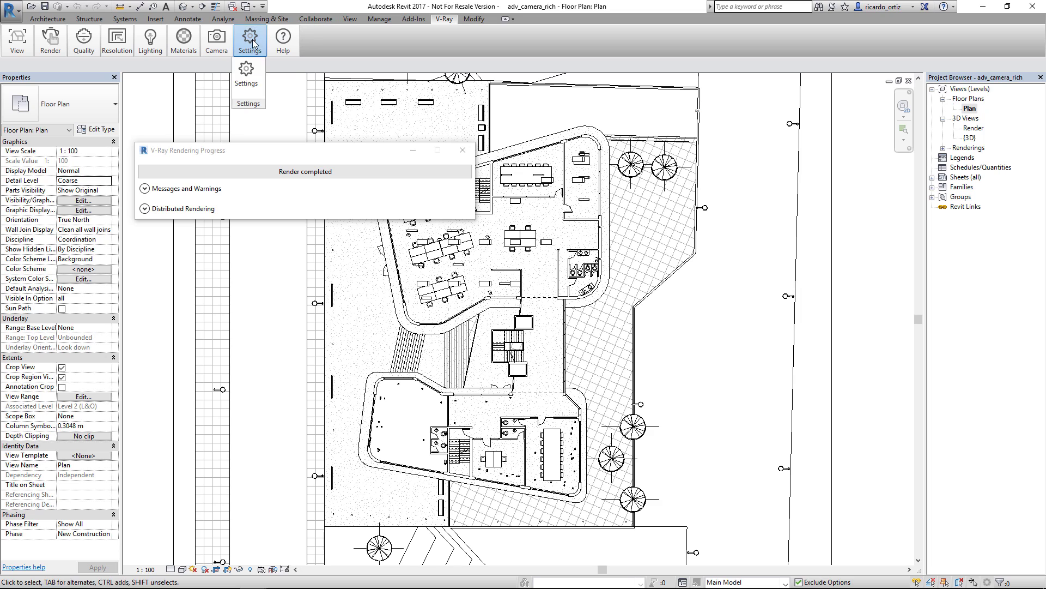
click(250, 76)
drag(338, 147, 342, 115)
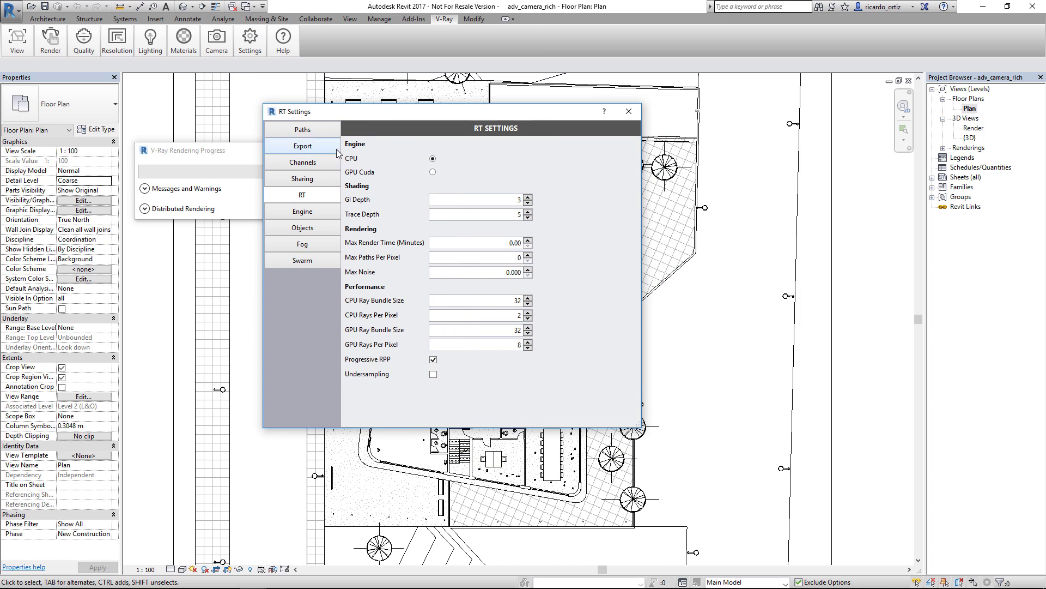
click(304, 213)
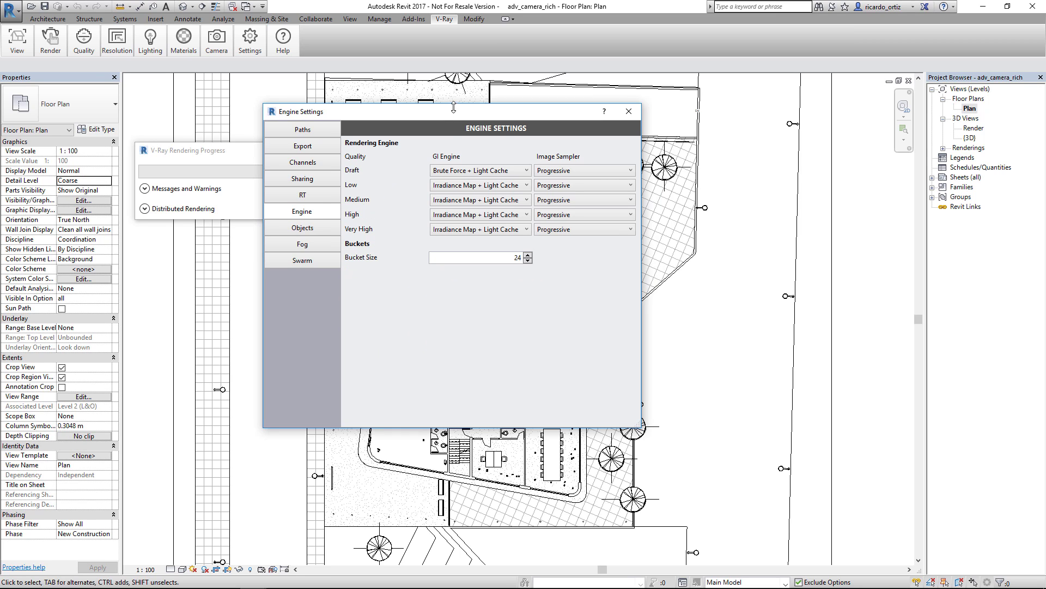
drag(456, 112, 409, 109)
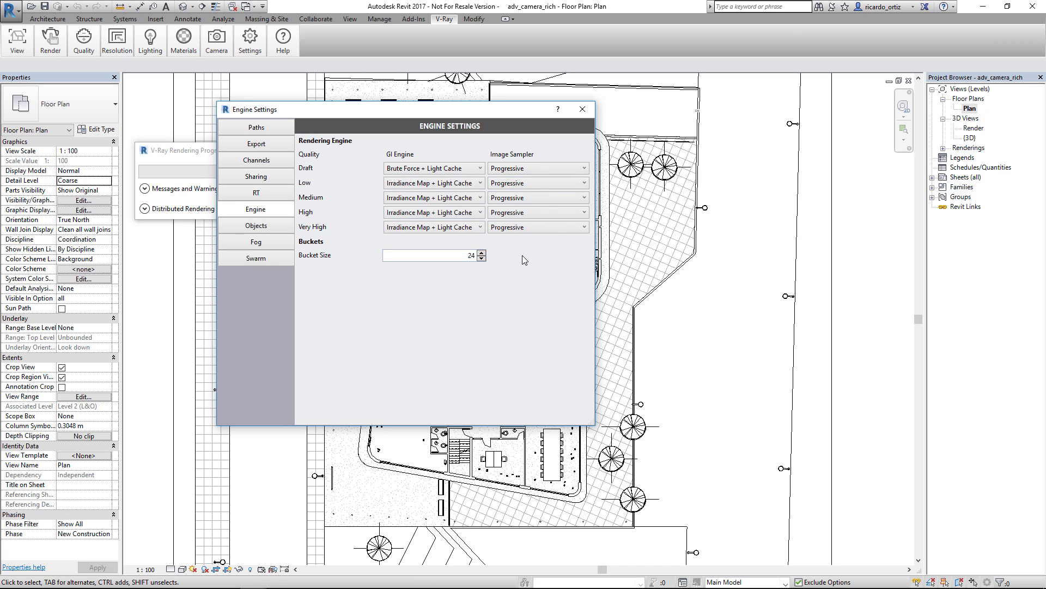
click(525, 170)
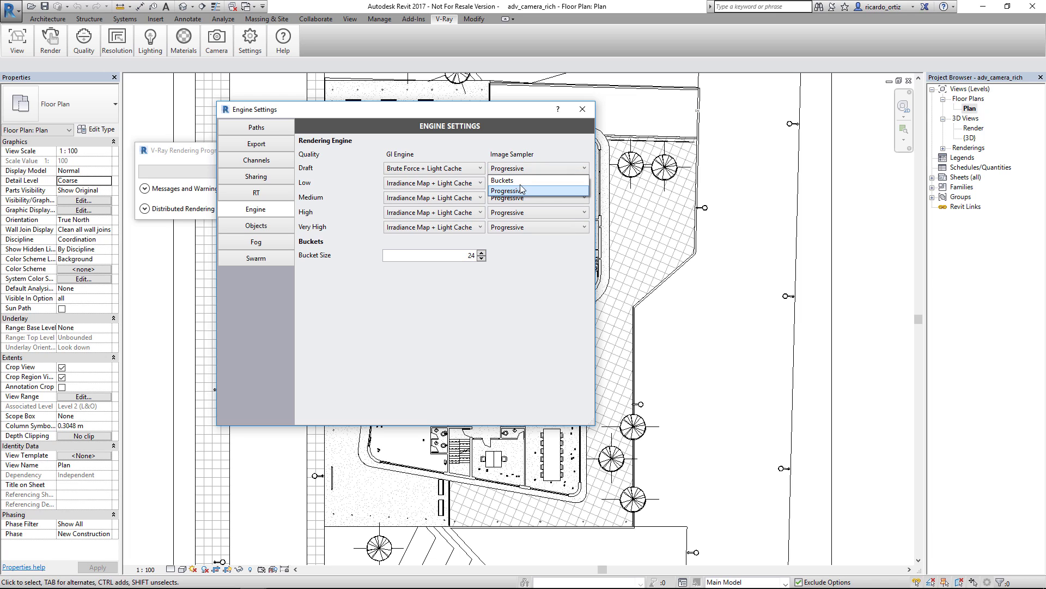
click(545, 144)
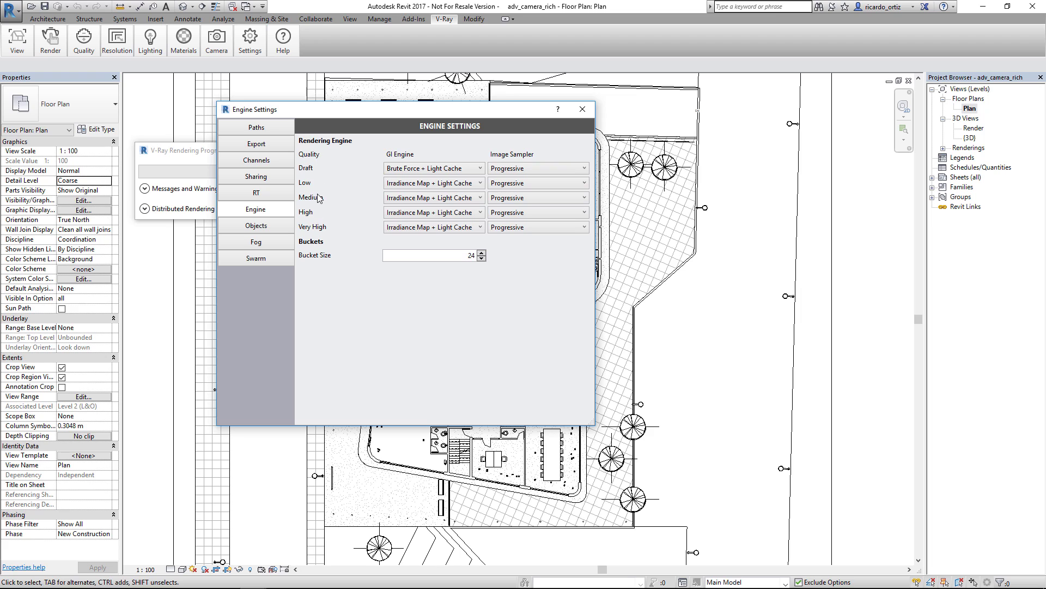
drag(381, 112, 366, 116)
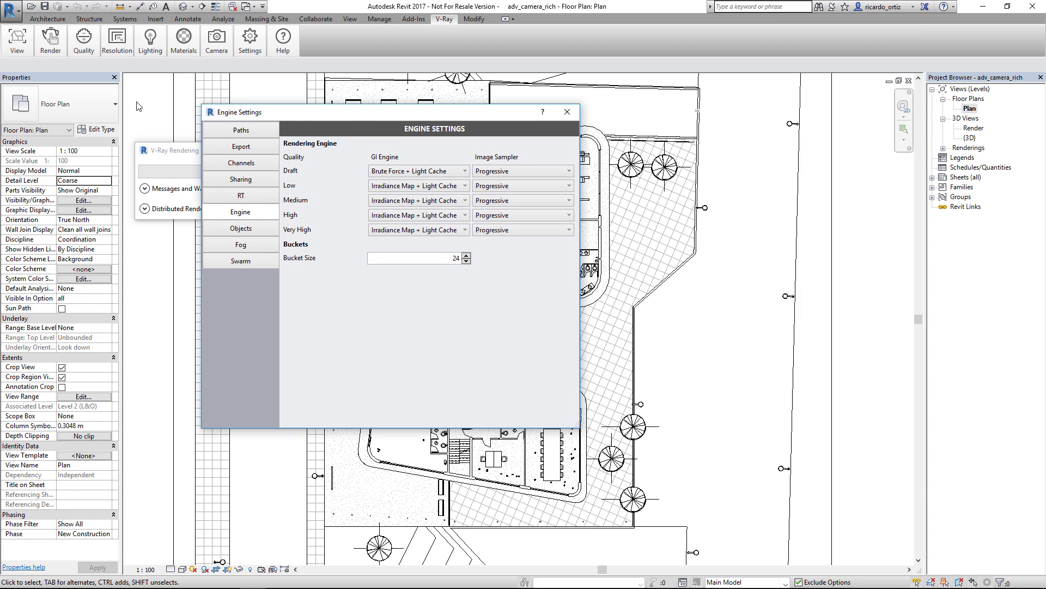
- Show the V-Ray frame buffer beside the engine settings and start a production render with V-Ray
click(50, 40)
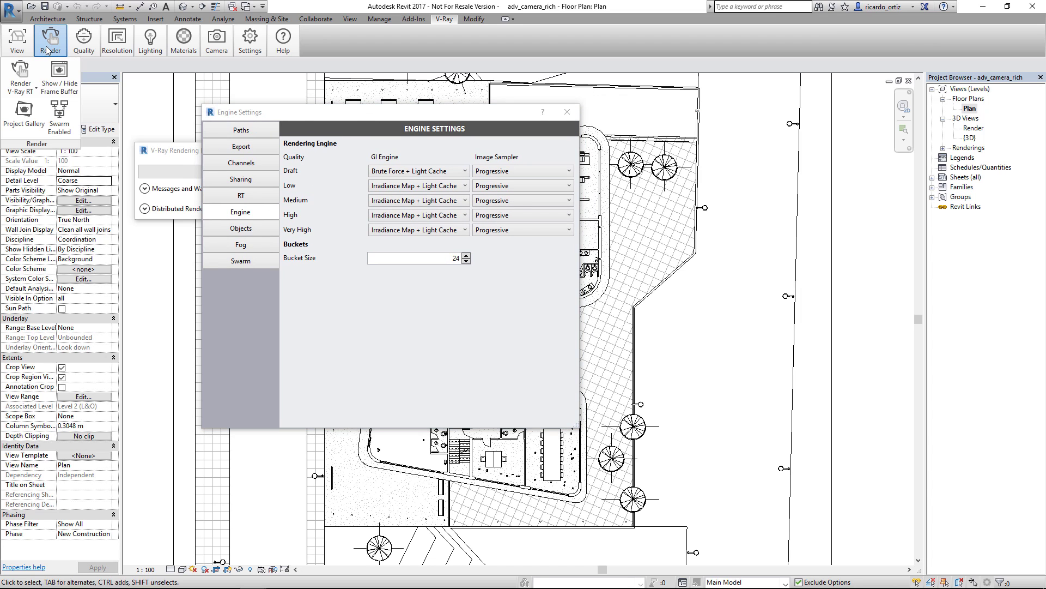
click(59, 82)
drag(616, 158, 762, 138)
click(708, 152)
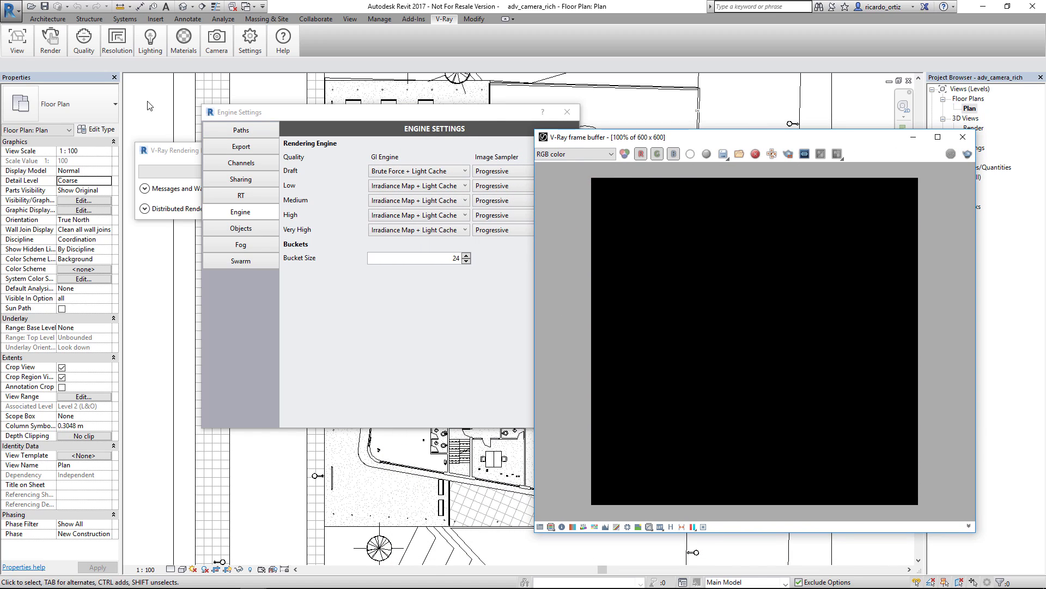
click(50, 40)
click(35, 91)
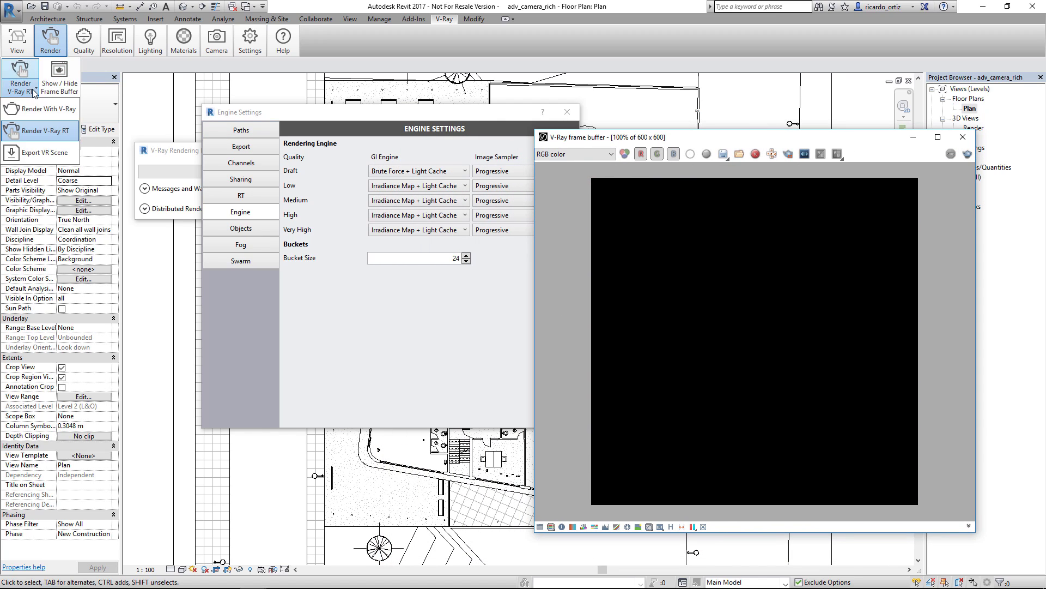
click(38, 110)
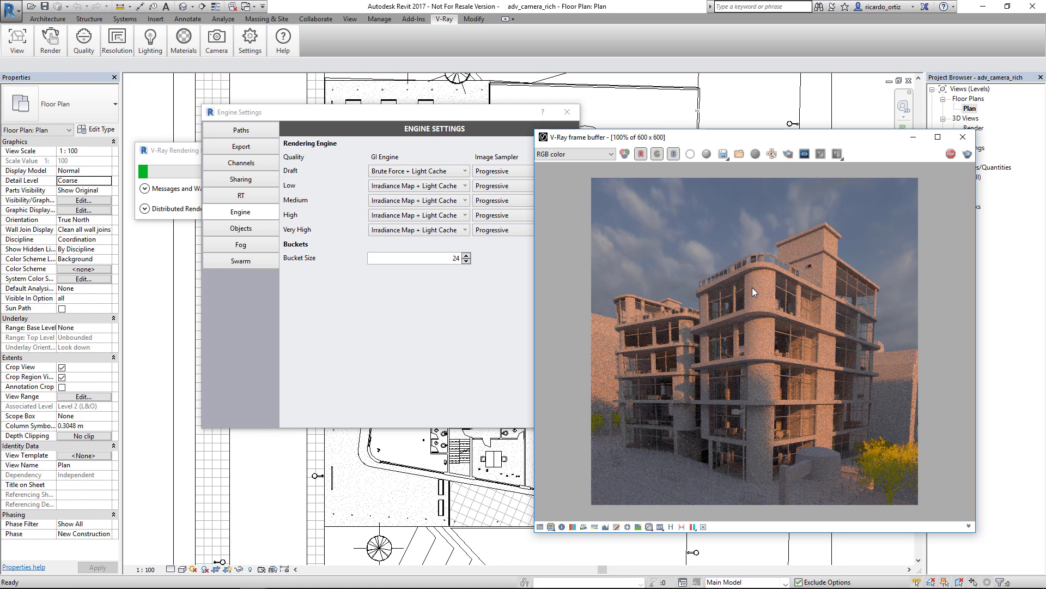
- Arrange the engine settings and rendering progress windows, and bring the frame buffer forward to inspect the render
drag(467, 112, 353, 229)
drag(285, 148, 226, 112)
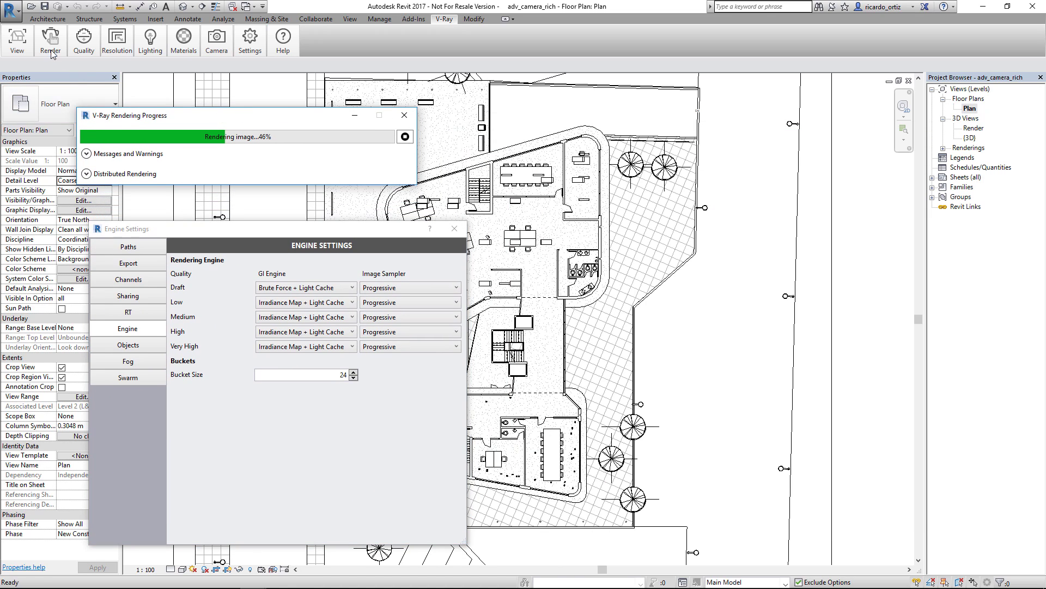
click(253, 578)
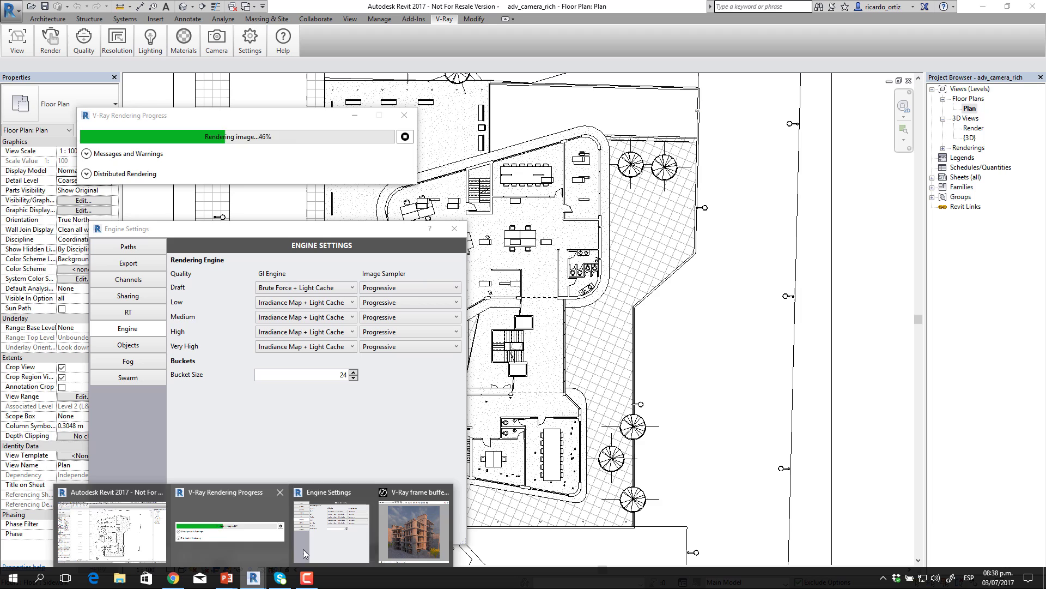
click(419, 526)
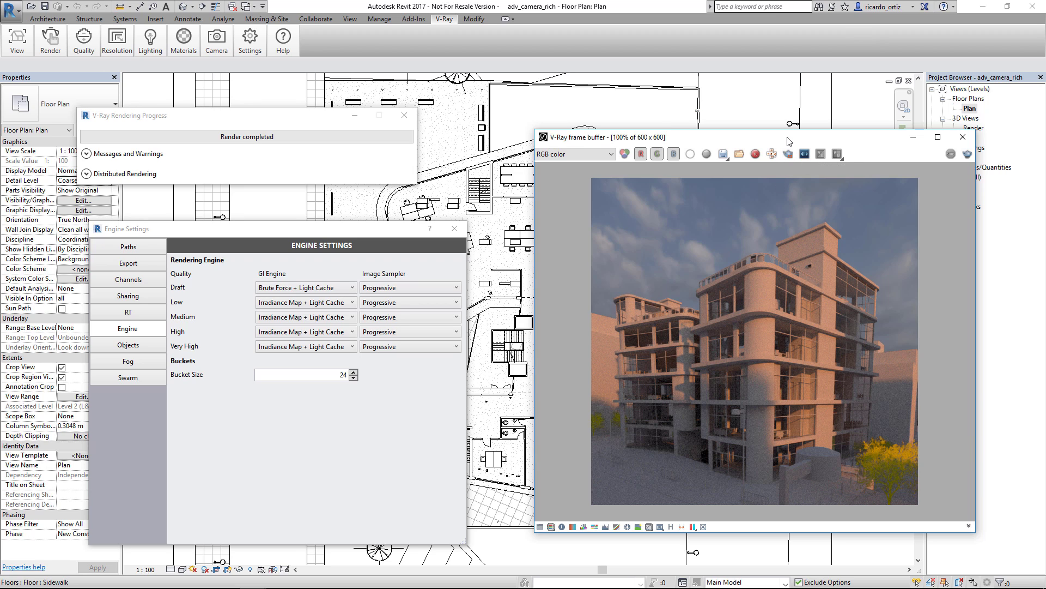
drag(786, 137, 715, 116)
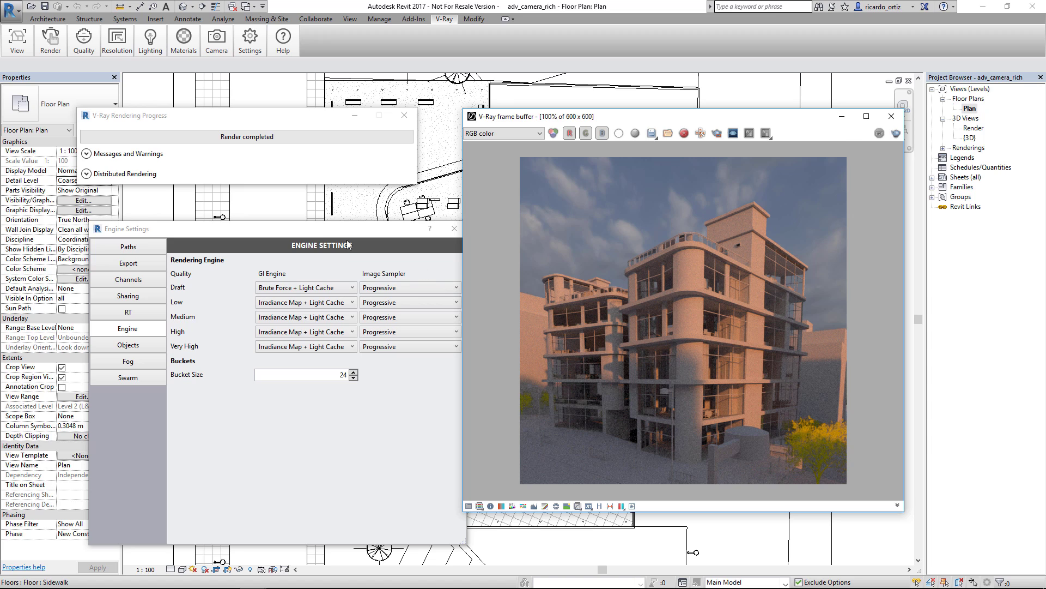
- Set the image sampler for Draft quality to Buckets in the V-Ray engine settings
drag(341, 229, 297, 202)
click(349, 260)
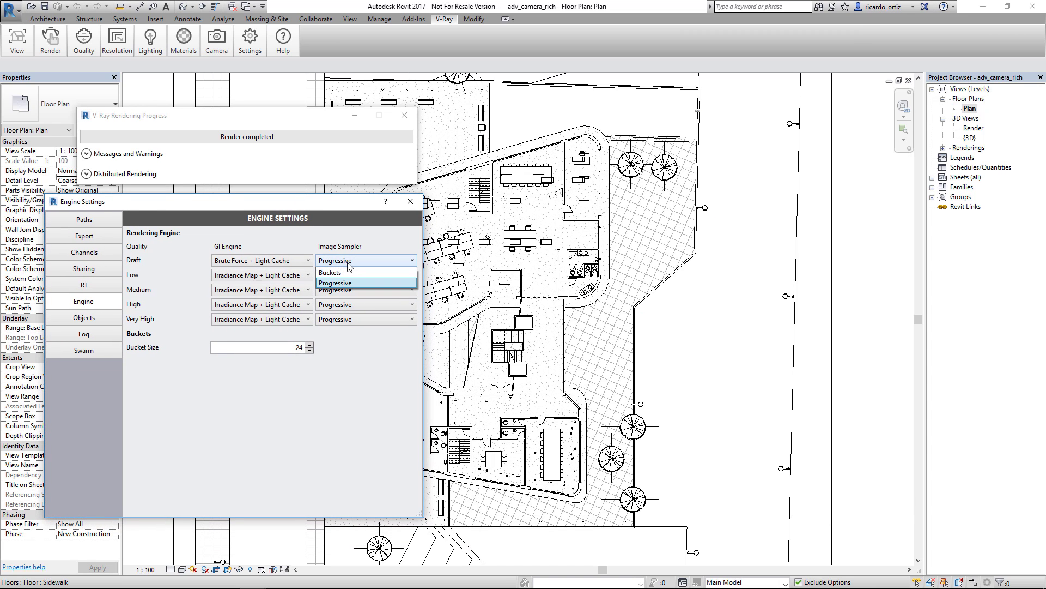
click(349, 272)
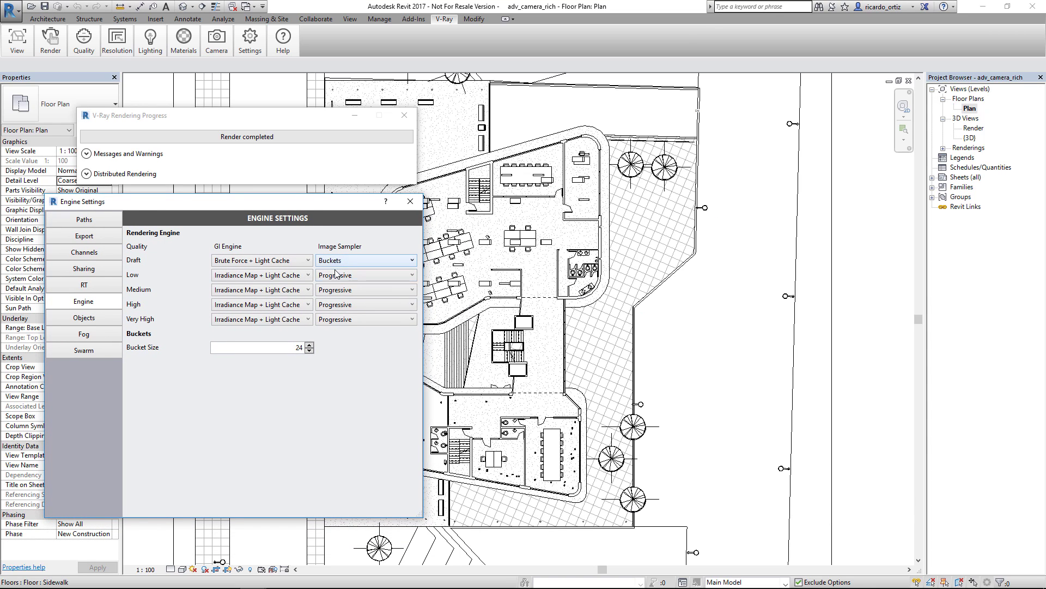
drag(269, 206, 300, 194)
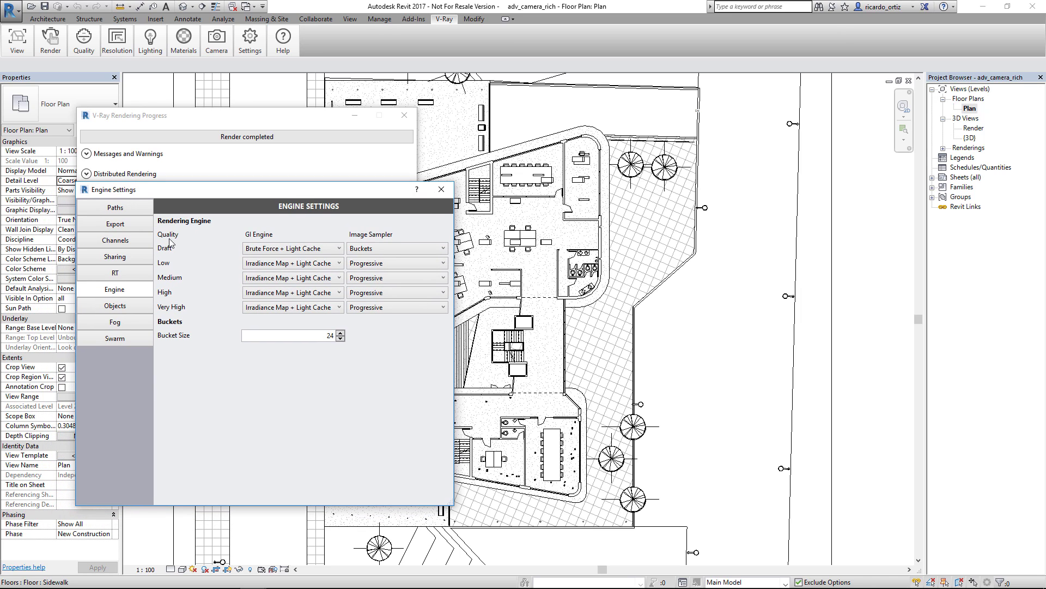
mouse_move(50, 39)
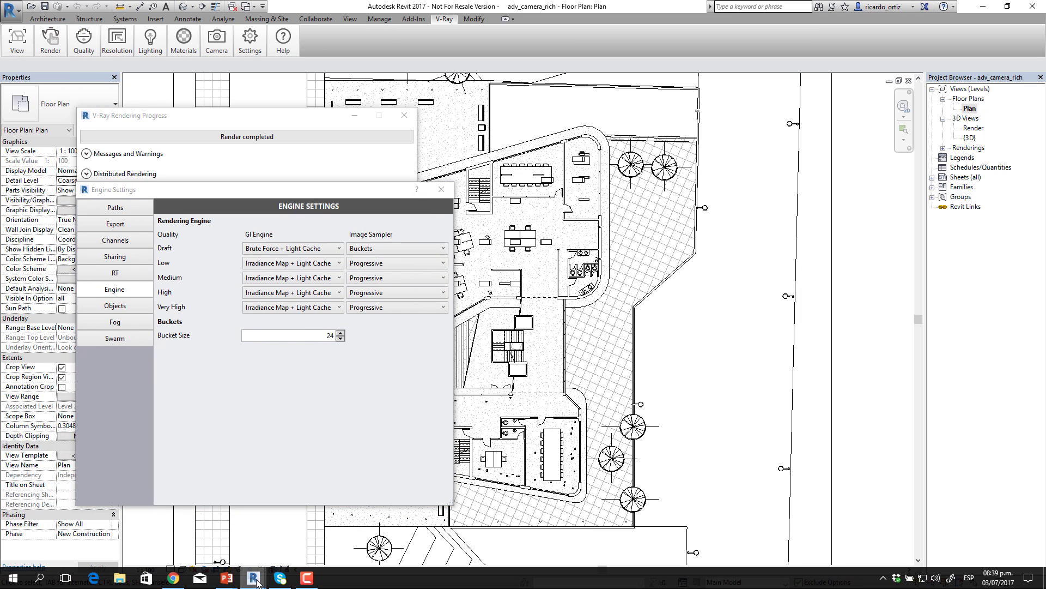
- Bring the frame buffer forward, clear its image, and start a production render with V-Ray using the bucket sampler
mouse_move(252, 578)
click(420, 527)
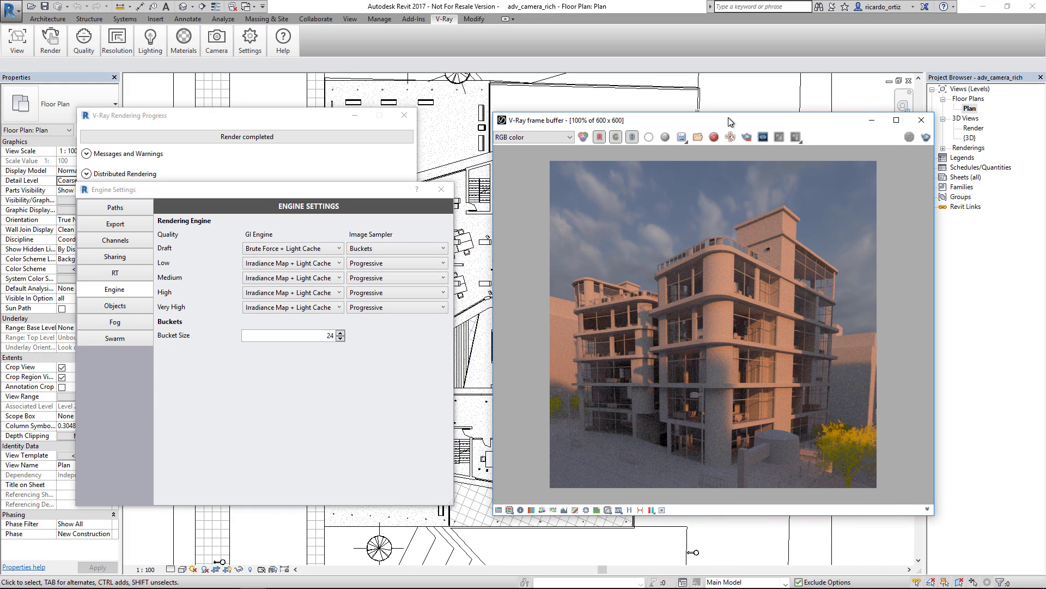
click(714, 137)
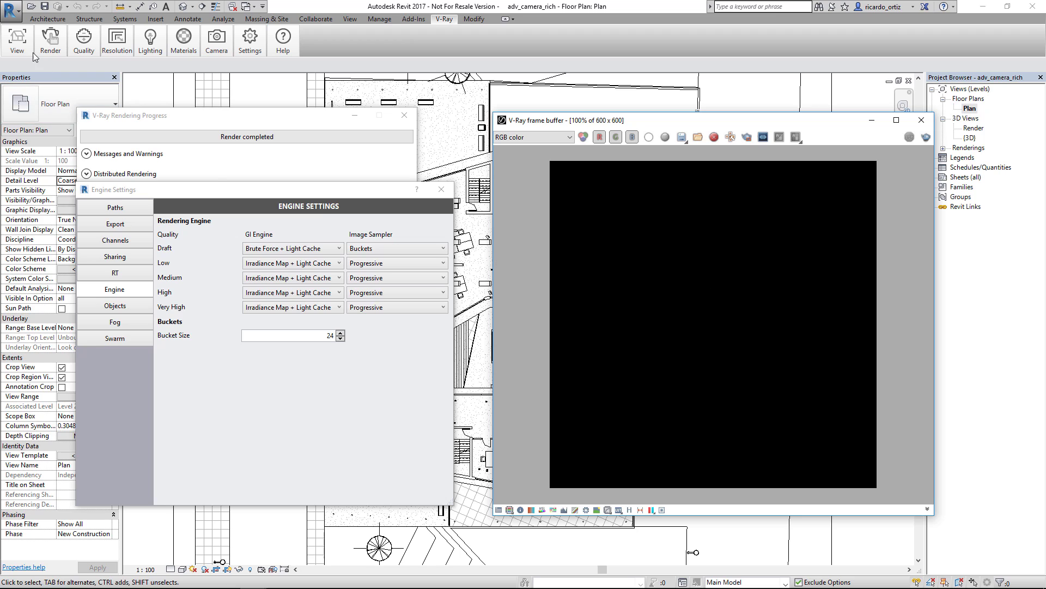
click(50, 47)
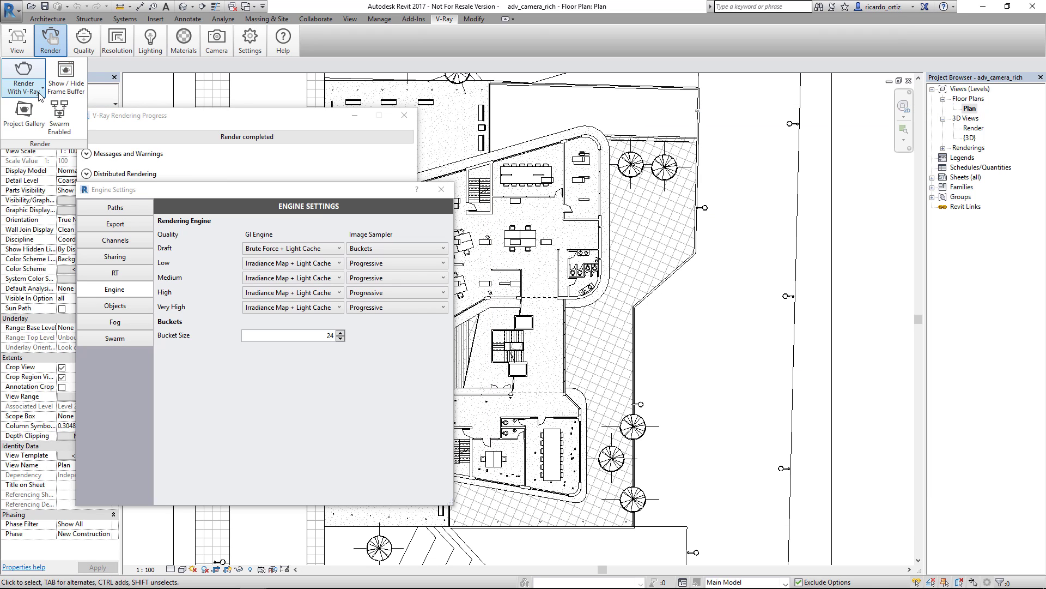
click(37, 93)
click(31, 70)
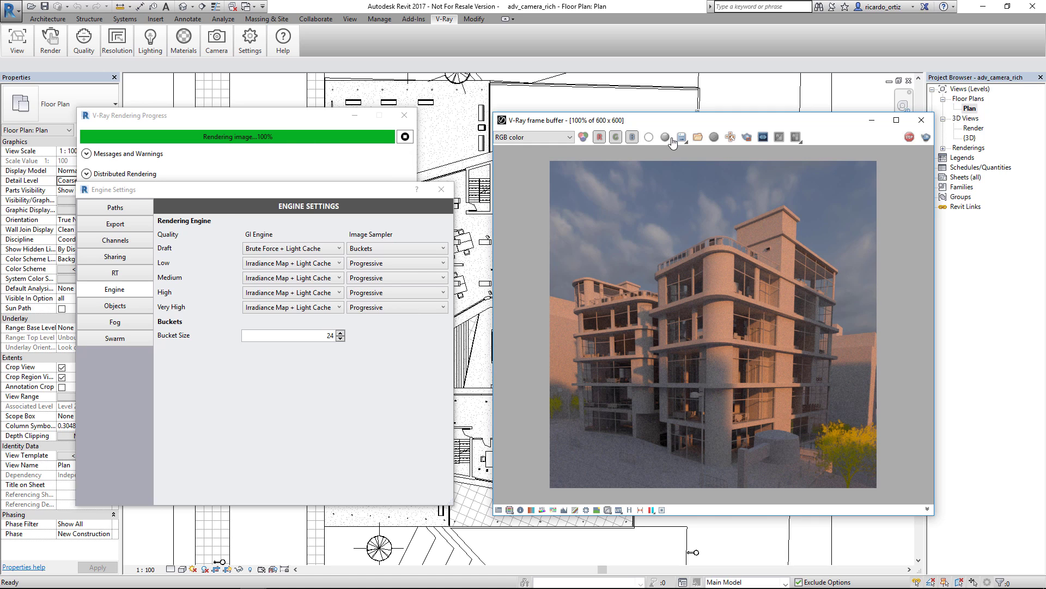
drag(683, 120, 657, 95)
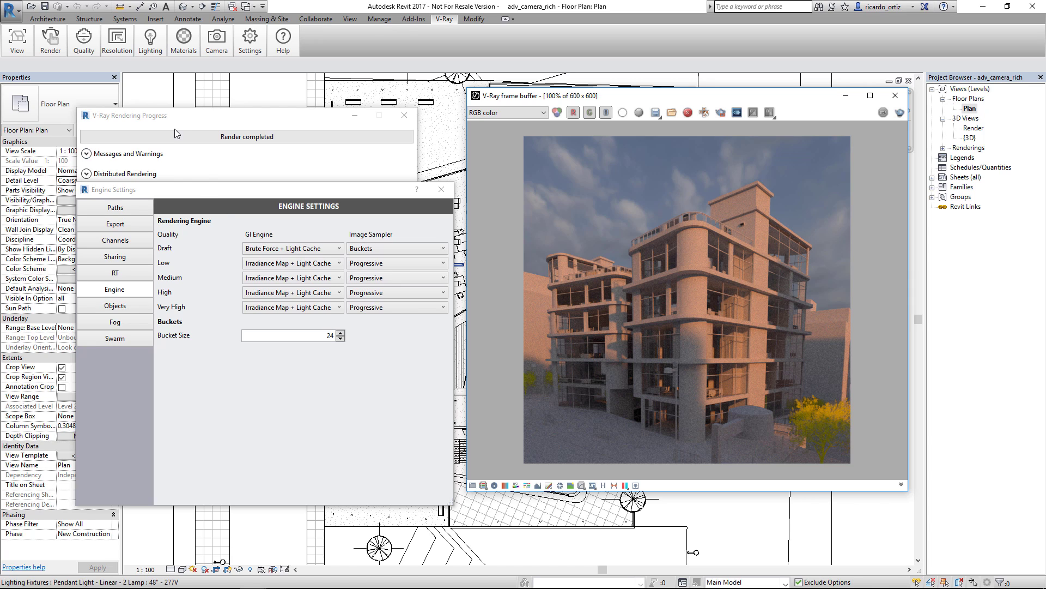
- Expand the distributed rendering options in the rendering progress window and disable V-Ray Swarm
mouse_move(189, 119)
mouse_down()
mouse_move(163, 114)
mouse_move(204, 115)
mouse_up()
click(61, 168)
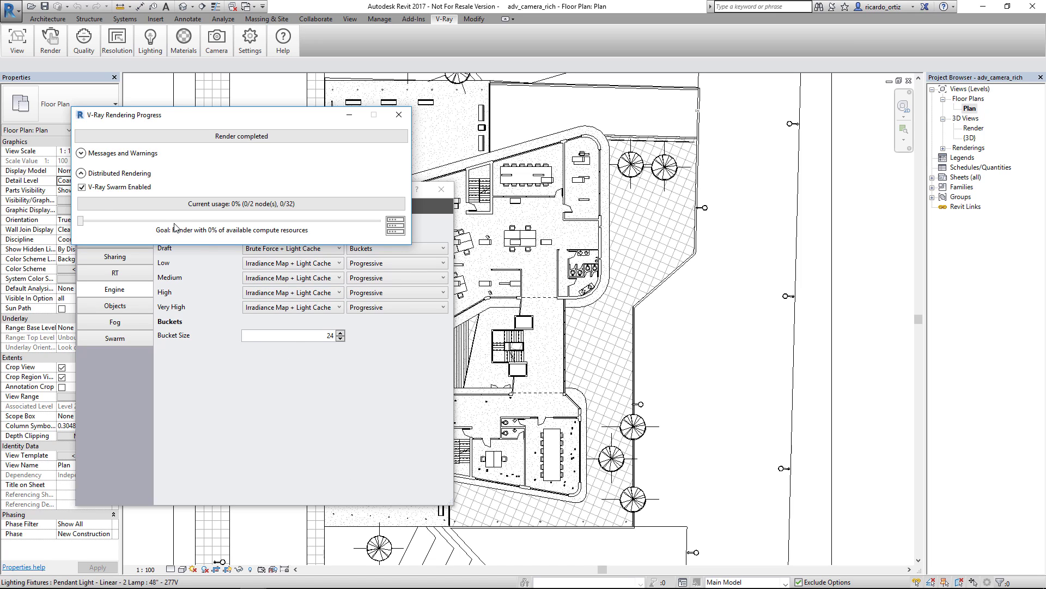
click(82, 188)
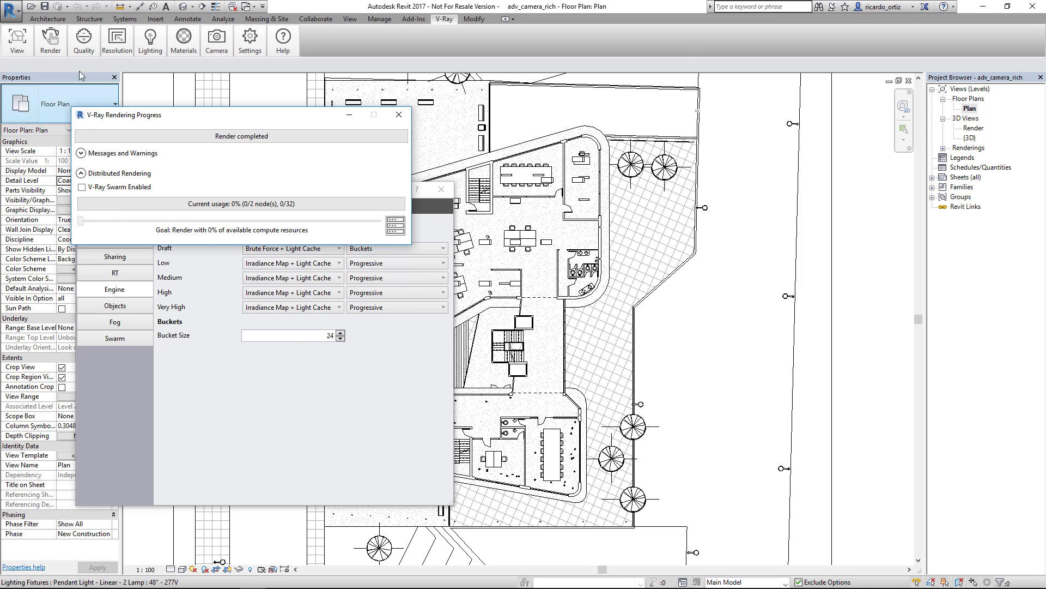
- Start a production render with V-Ray without Swarm, and stop it partway through
click(50, 40)
click(23, 86)
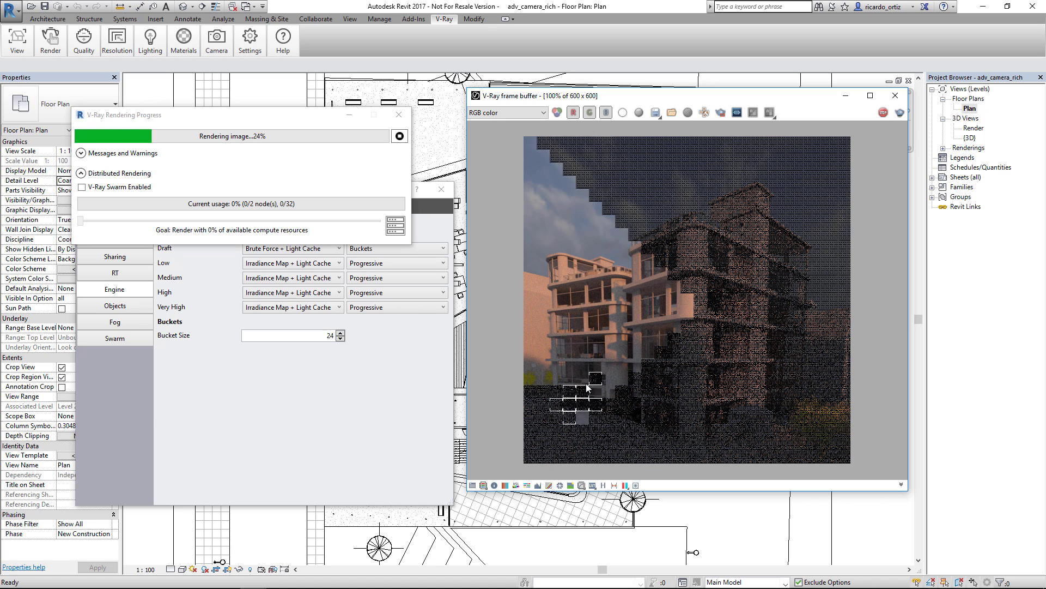
click(881, 113)
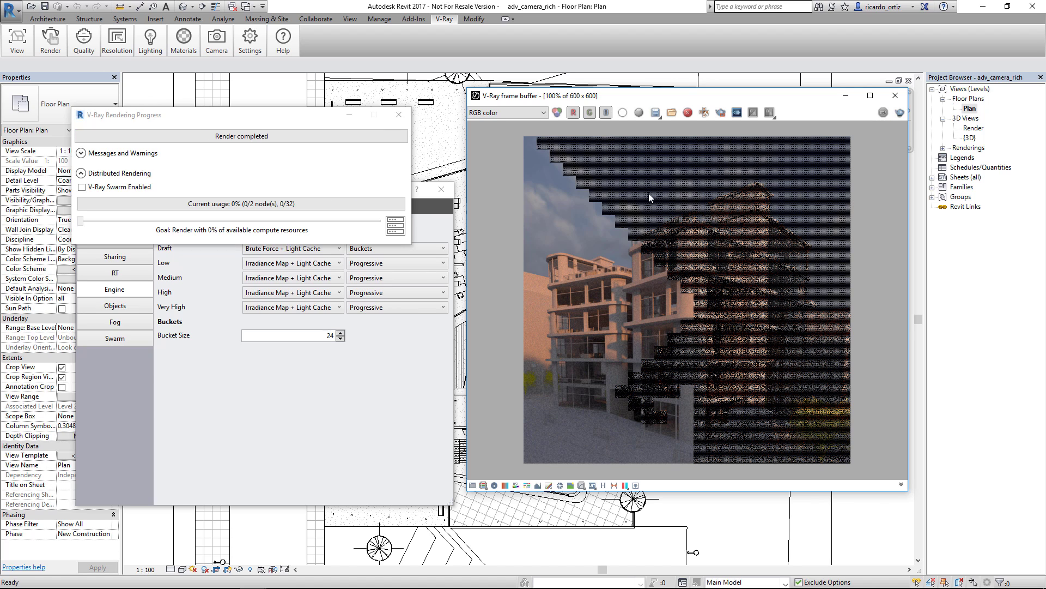
drag(686, 98, 696, 110)
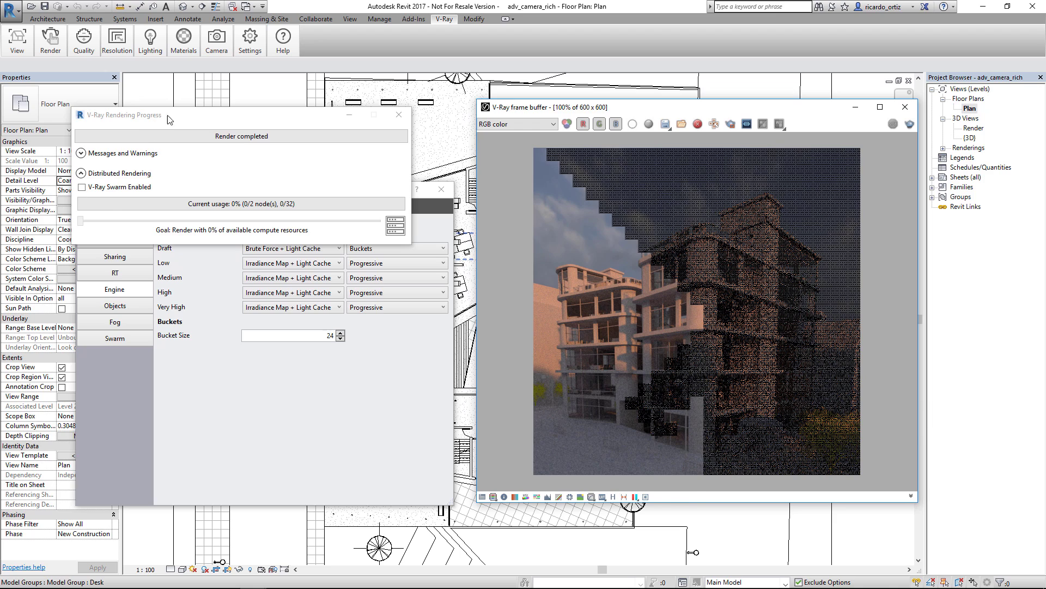
- Re-enable V-Ray Swarm for distributed rendering, and toggle it off and on from the V-Ray render commands, leaving it enabled
drag(169, 120, 218, 110)
click(131, 177)
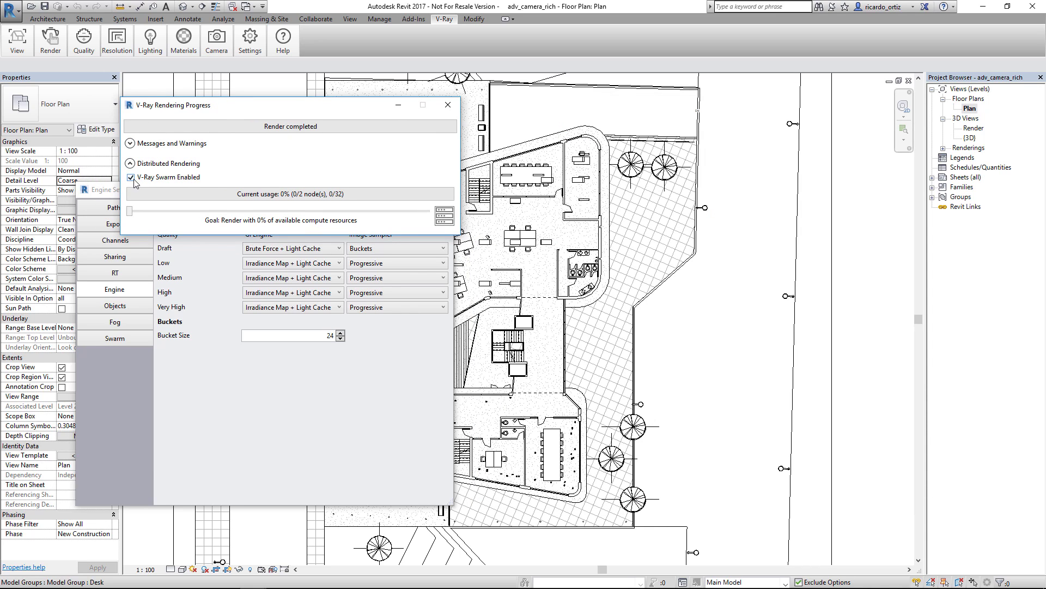
click(56, 50)
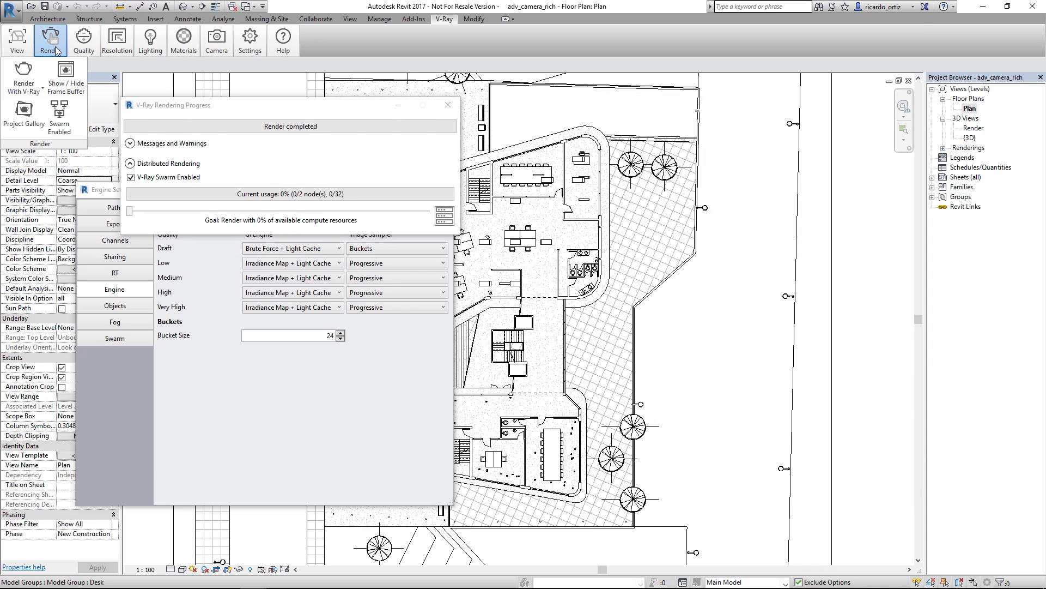
click(60, 117)
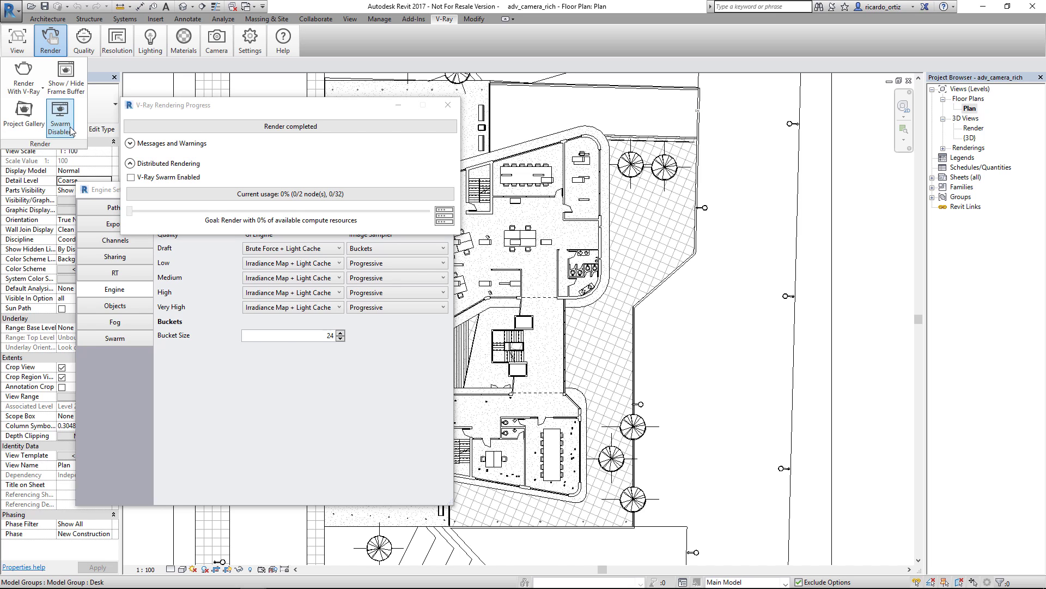
click(63, 118)
click(62, 127)
click(64, 119)
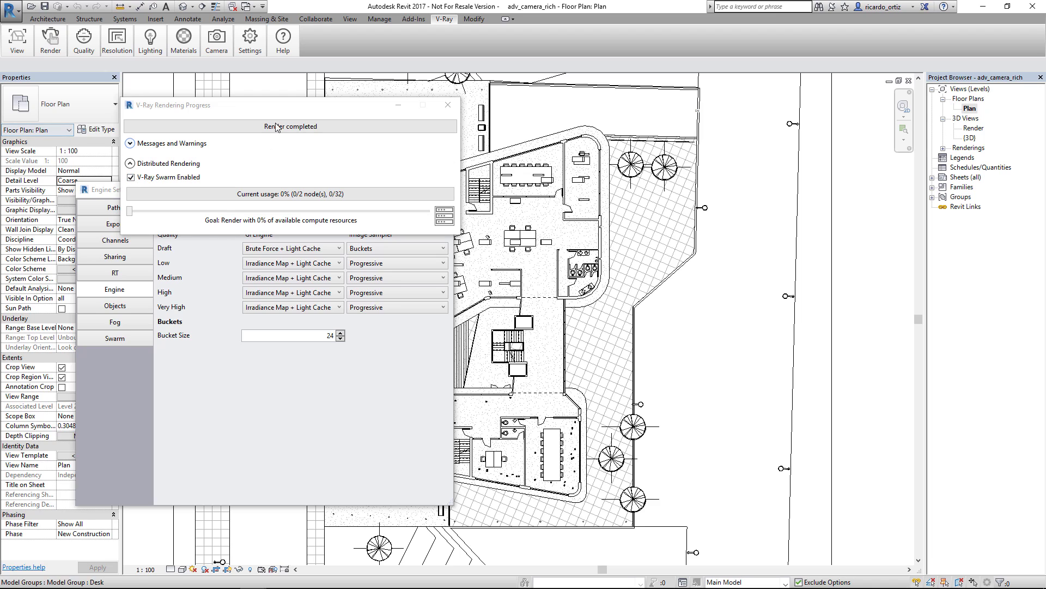
- Open the V-Ray Swarm network page in the browser to examine the render nodes, and return to Revit
drag(283, 107, 258, 106)
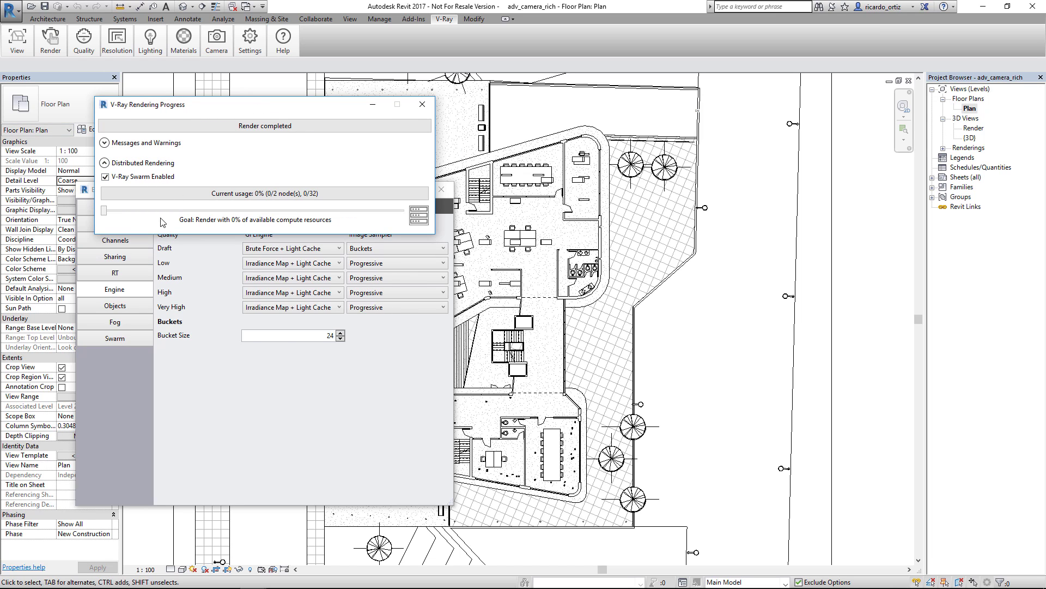
click(420, 220)
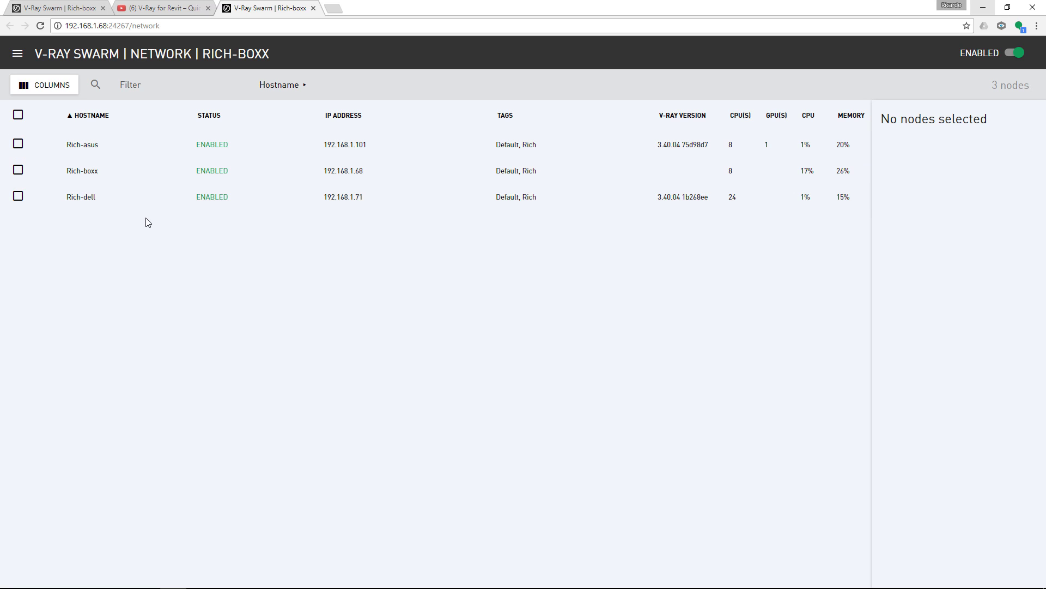
click(983, 8)
- Try Swarm compute resource goals of 100% and 50%, leaving the goal at 100% of available resources
drag(254, 103, 168, 112)
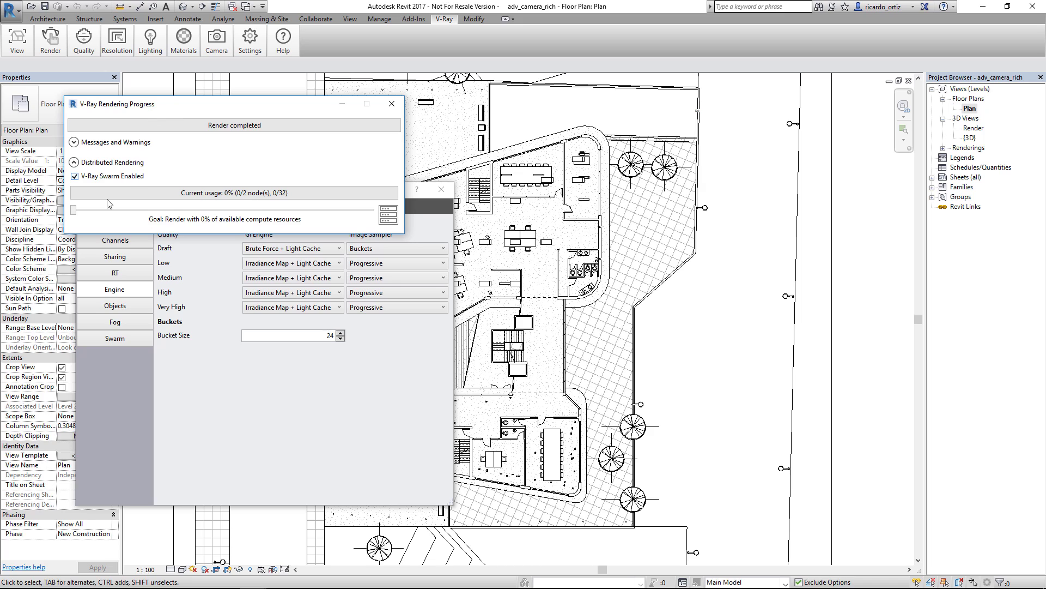
drag(74, 211, 381, 236)
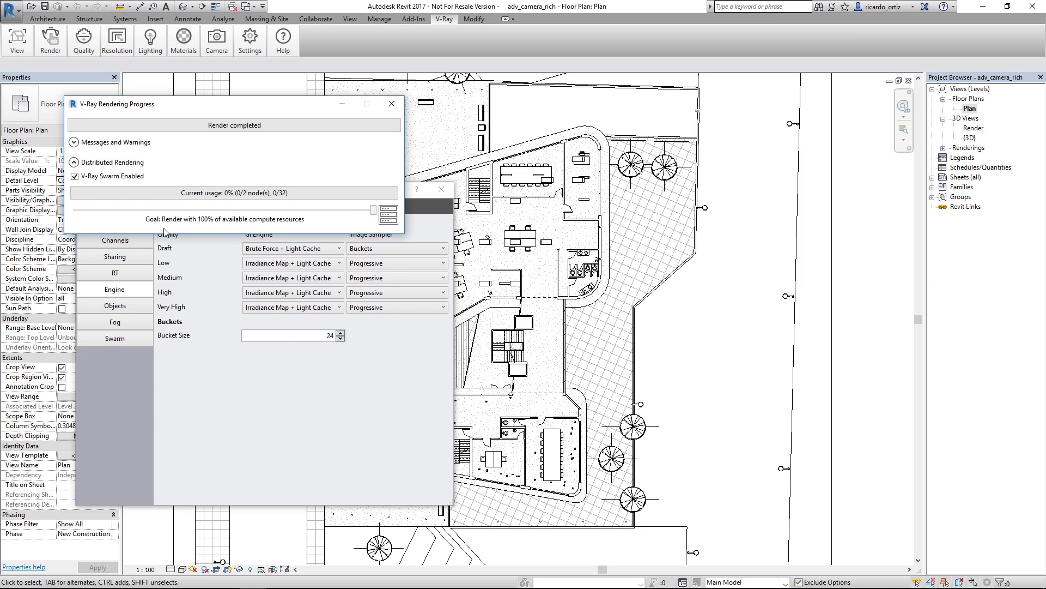
mouse_move(373, 211)
mouse_down()
mouse_move(277, 215)
mouse_move(379, 225)
mouse_up()
drag(372, 215, 222, 220)
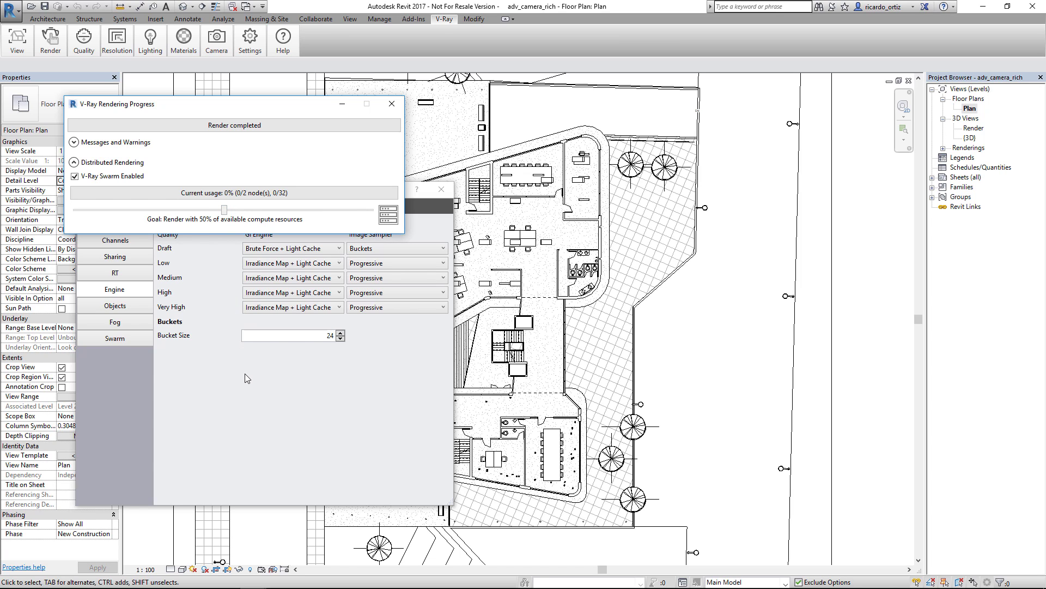
drag(224, 217, 372, 240)
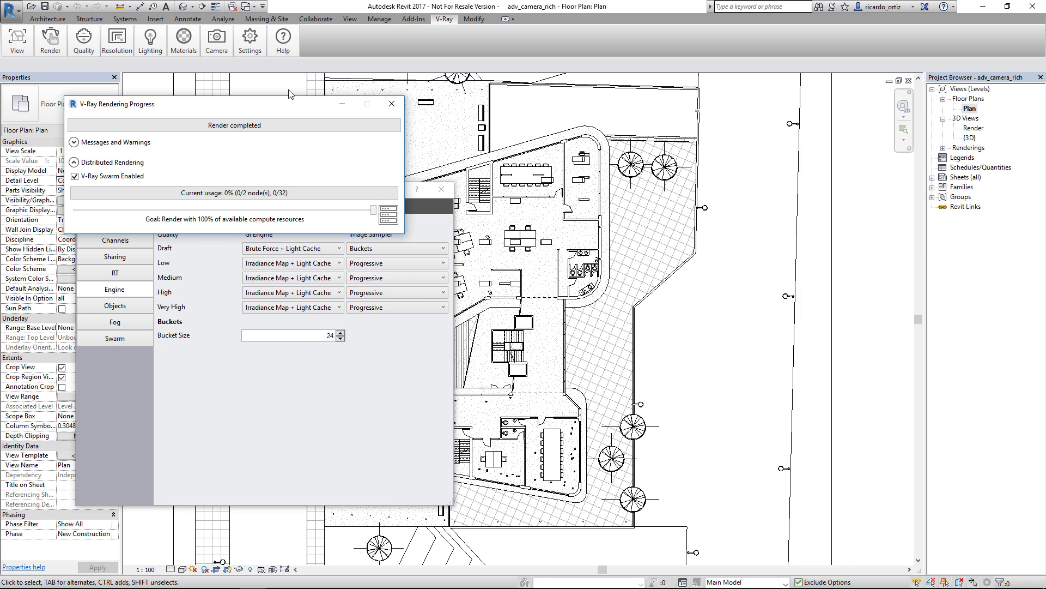
- Set the image sampler for Low quality to Buckets in the V-Ray engine settings
drag(258, 107, 223, 106)
drag(391, 193, 553, 193)
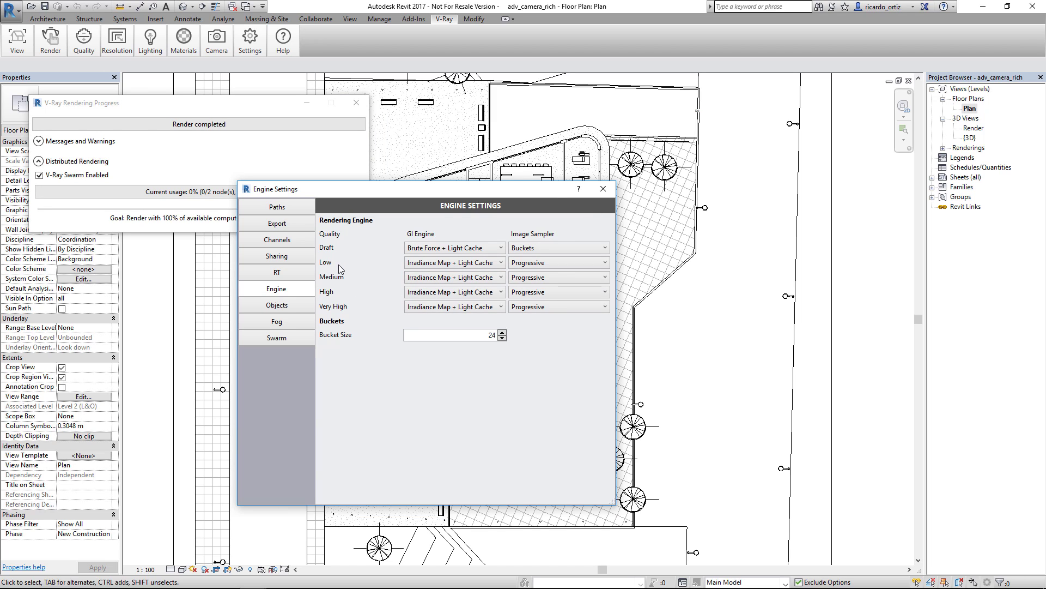
click(557, 263)
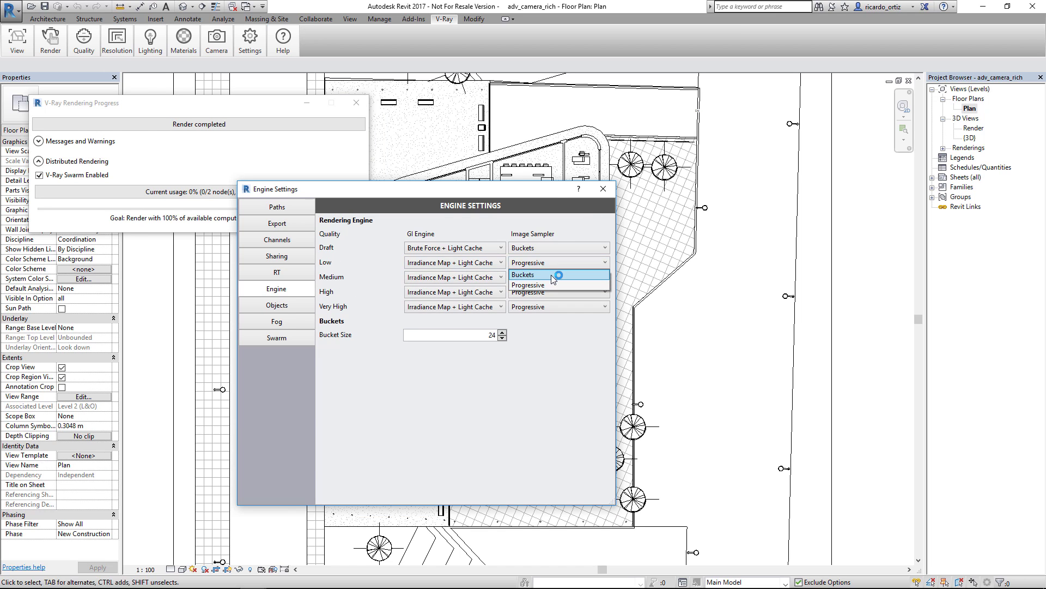
click(554, 275)
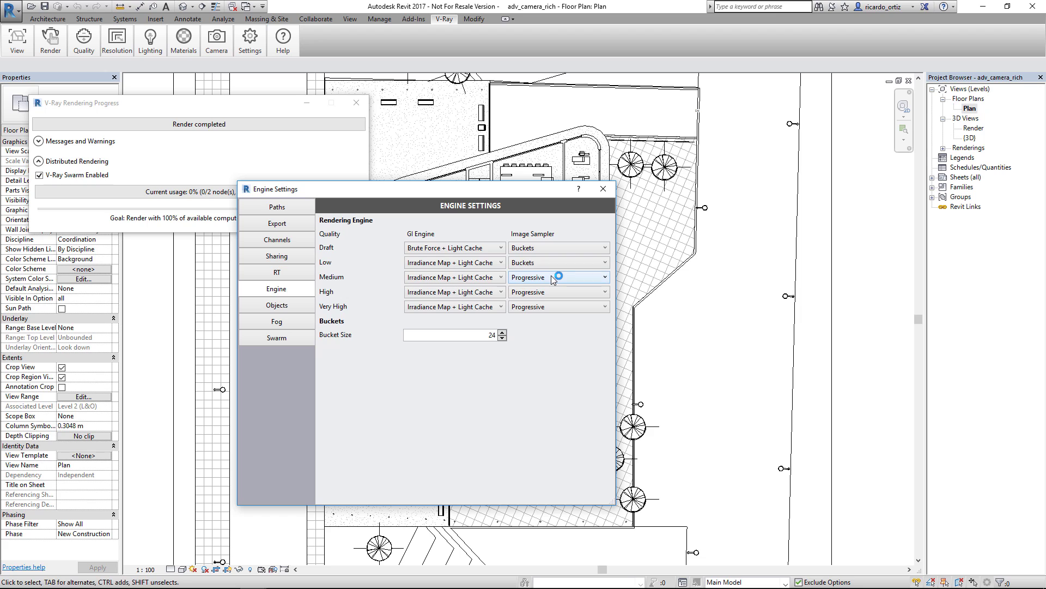
- Lock the aspect ratio of the custom render resolution, set it to 800 x 800, and close the engine settings
click(120, 46)
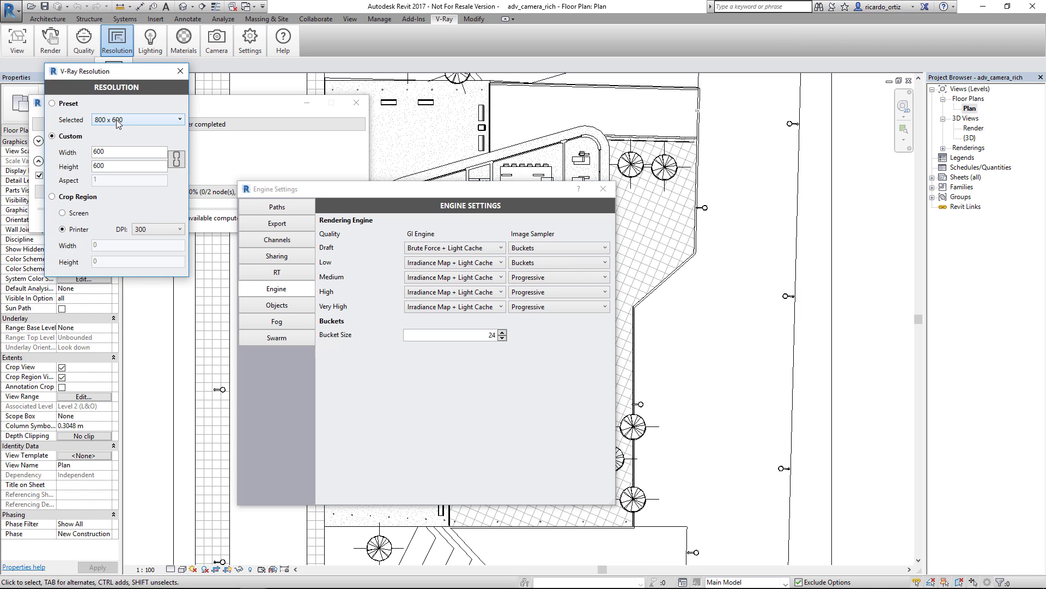
click(176, 159)
double_click(111, 152)
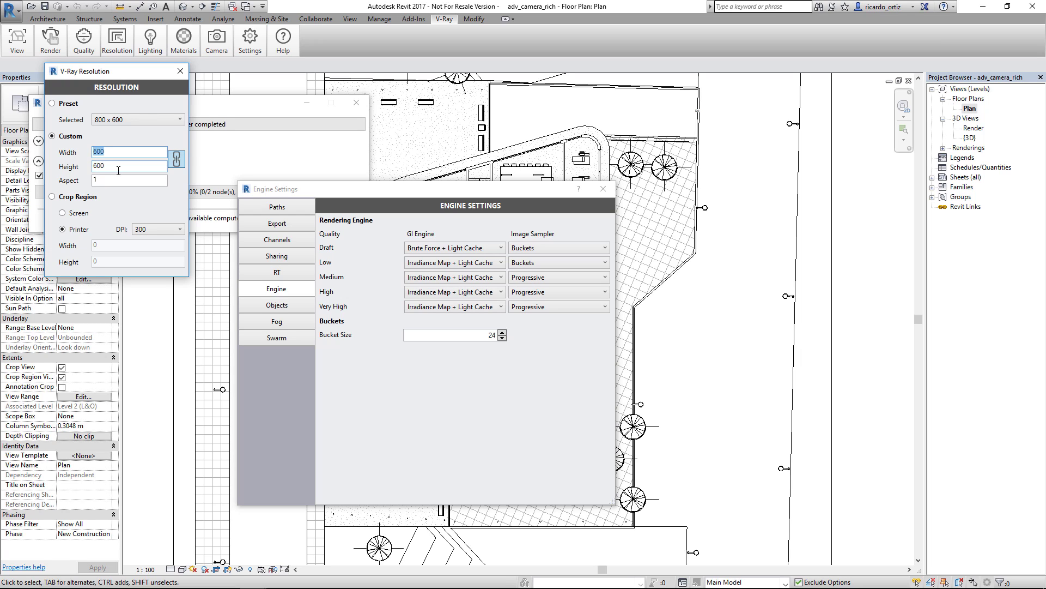
text(8)
drag(110, 72, 146, 105)
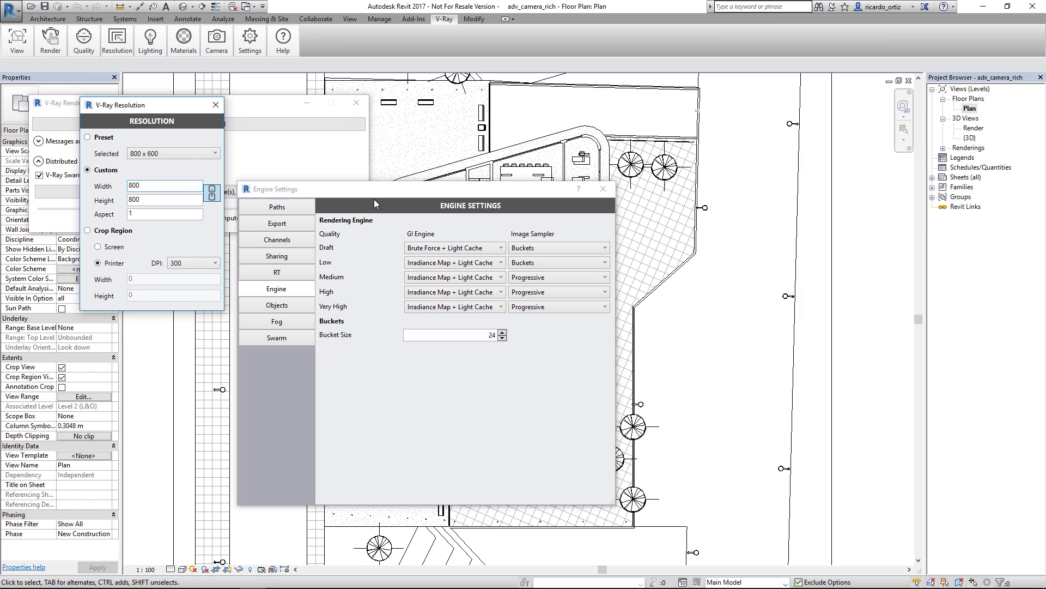
drag(373, 194, 441, 197)
drag(158, 111, 185, 139)
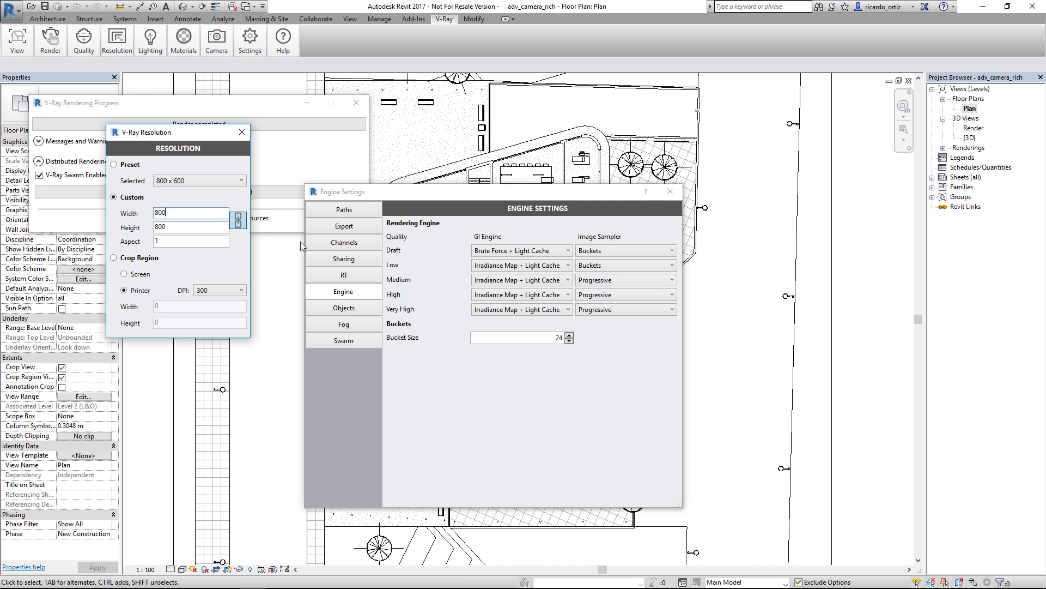
click(669, 191)
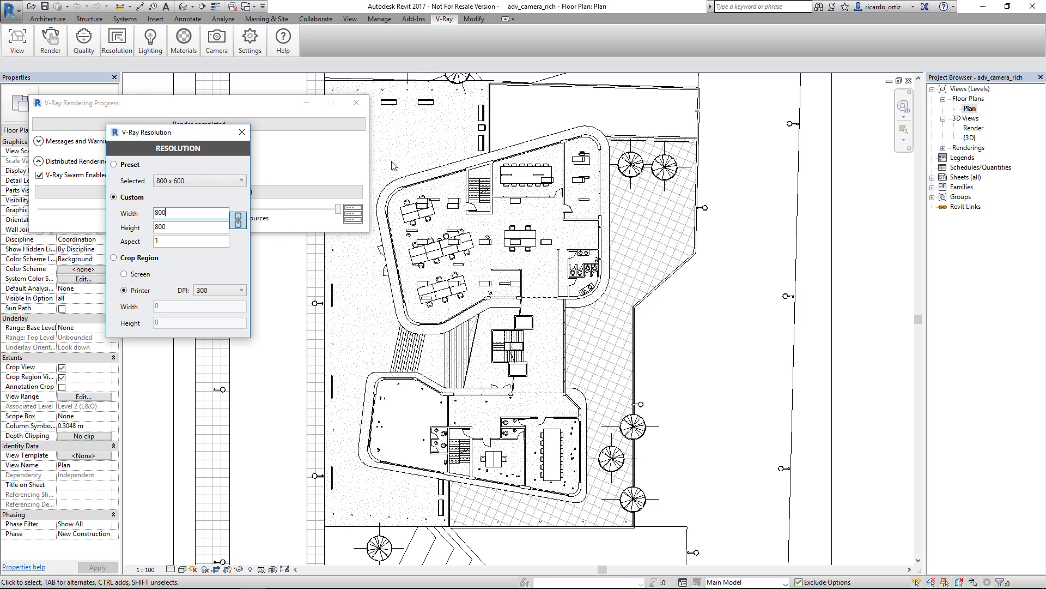
drag(184, 139, 465, 150)
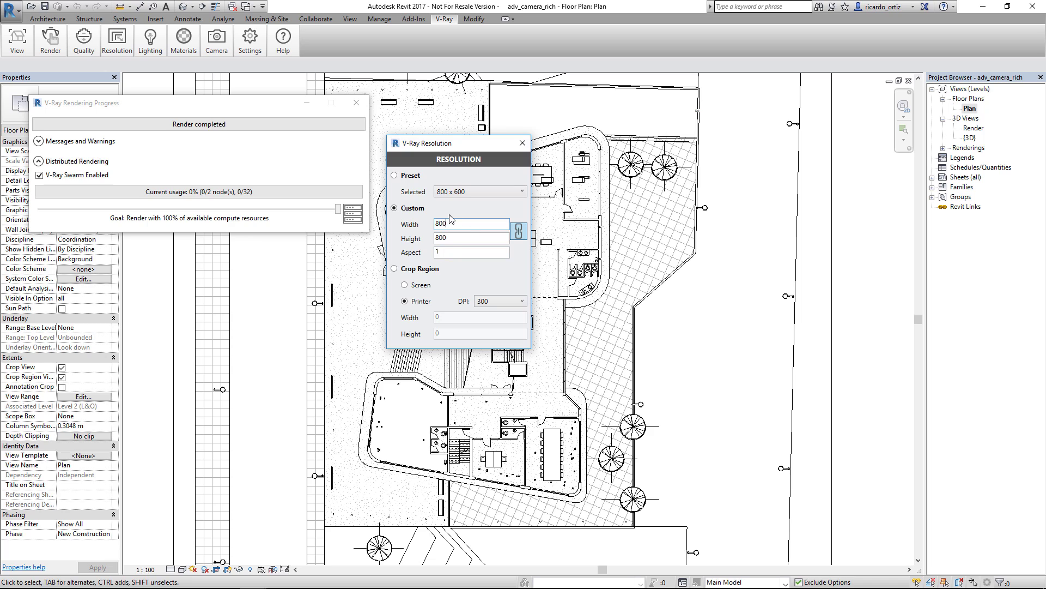
- Disable the opaque and transparent material overrides in the V-Ray global materials, and close the material browser
click(183, 41)
click(180, 82)
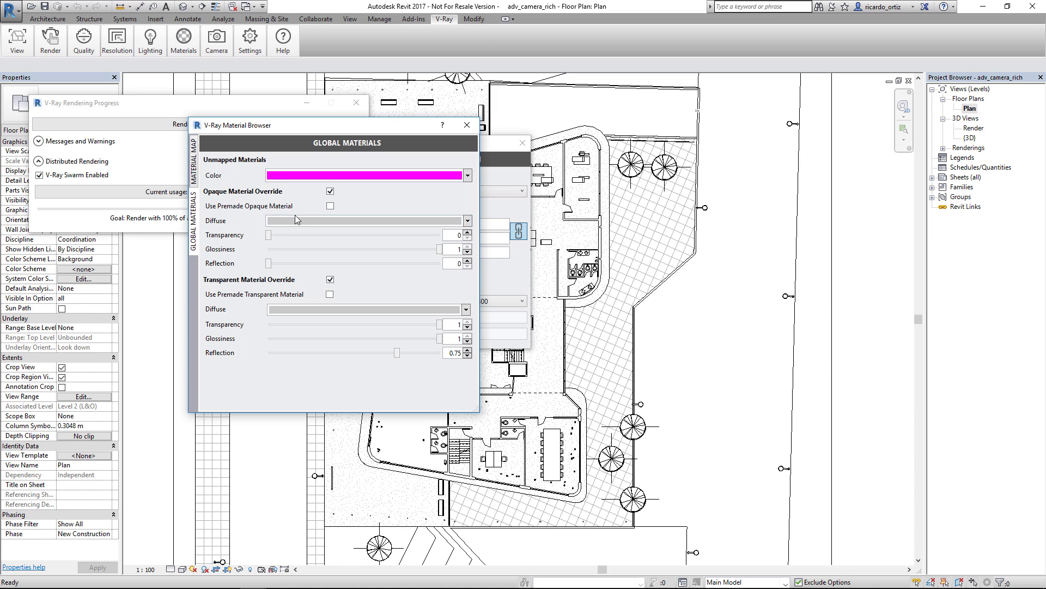
click(330, 191)
click(330, 207)
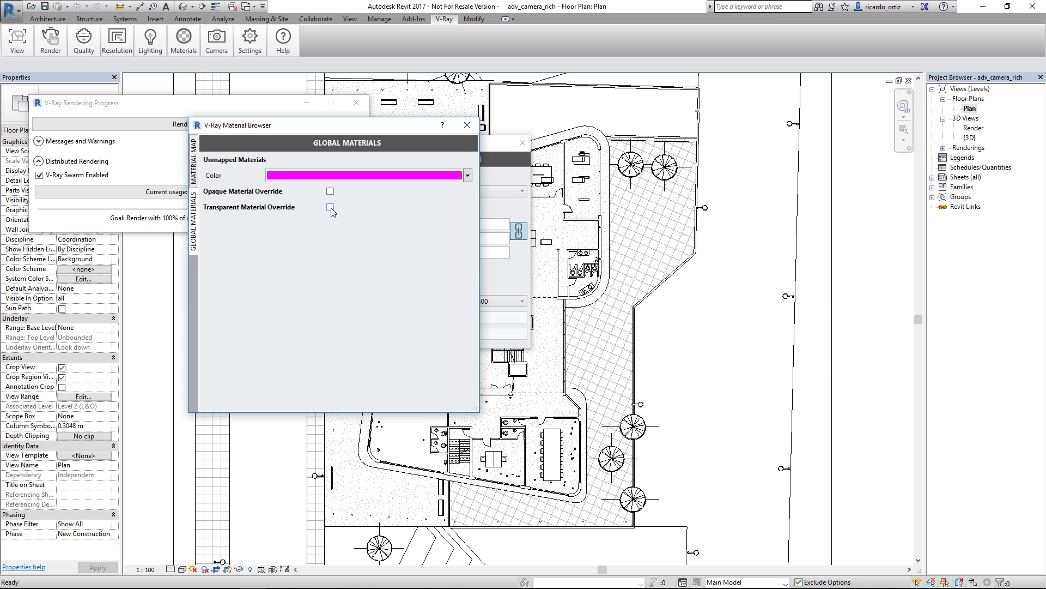
drag(335, 128, 201, 129)
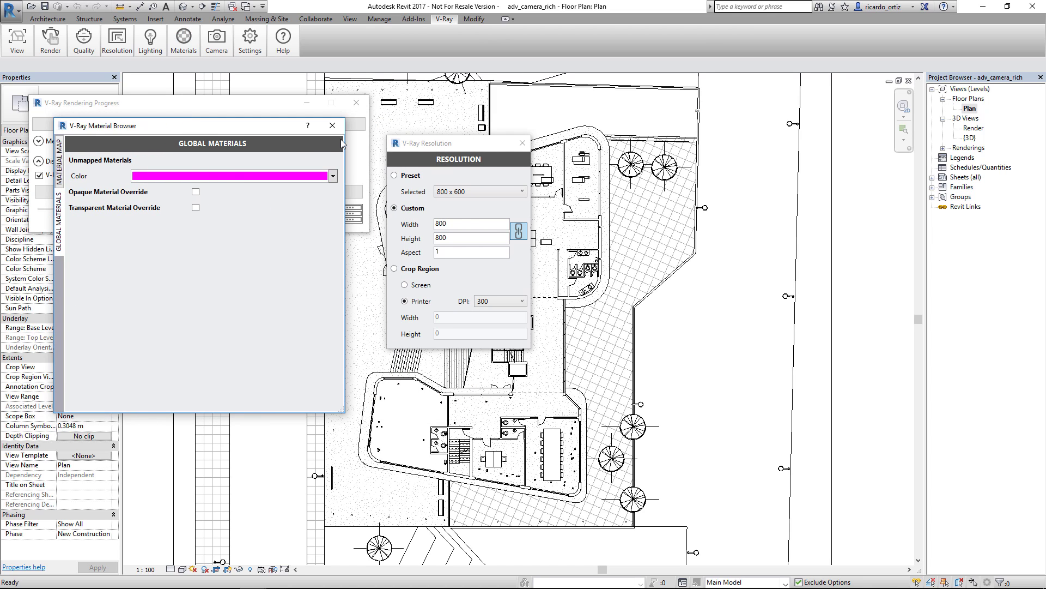
click(333, 125)
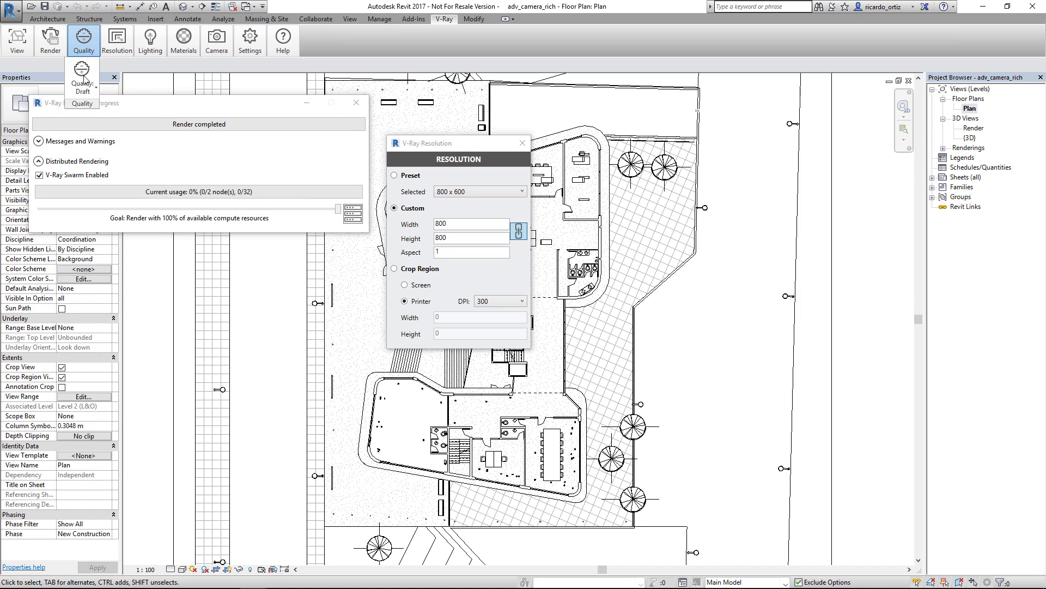
- Choose the V-Ray render quality level and close the resolution settings
click(83, 79)
click(87, 117)
drag(150, 112, 200, 114)
click(523, 143)
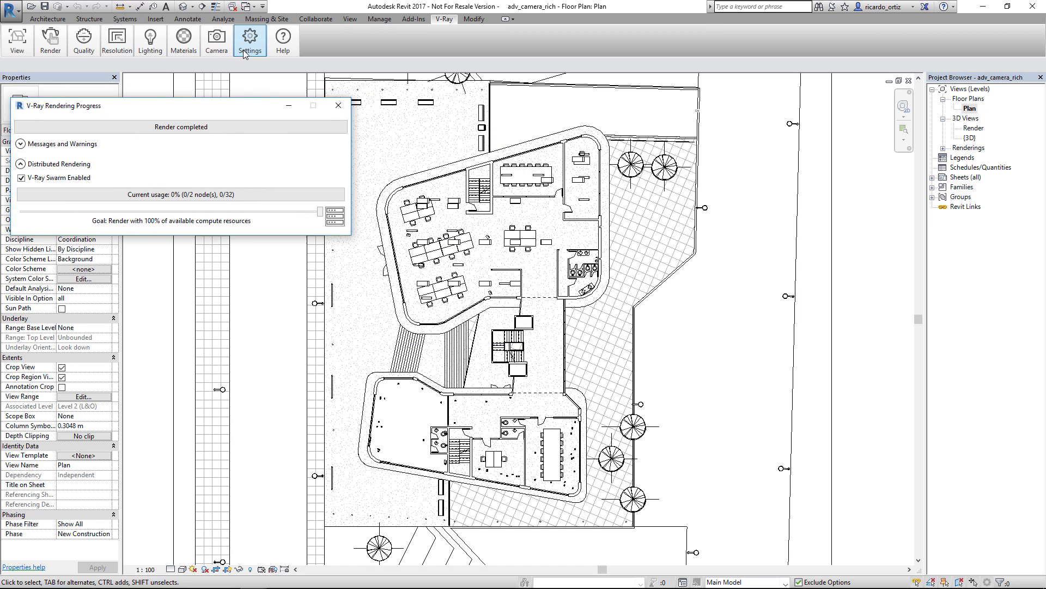
- Enable the DR Buckets render channel in the V-Ray channel settings and close the settings
click(250, 41)
click(246, 73)
drag(404, 191, 503, 179)
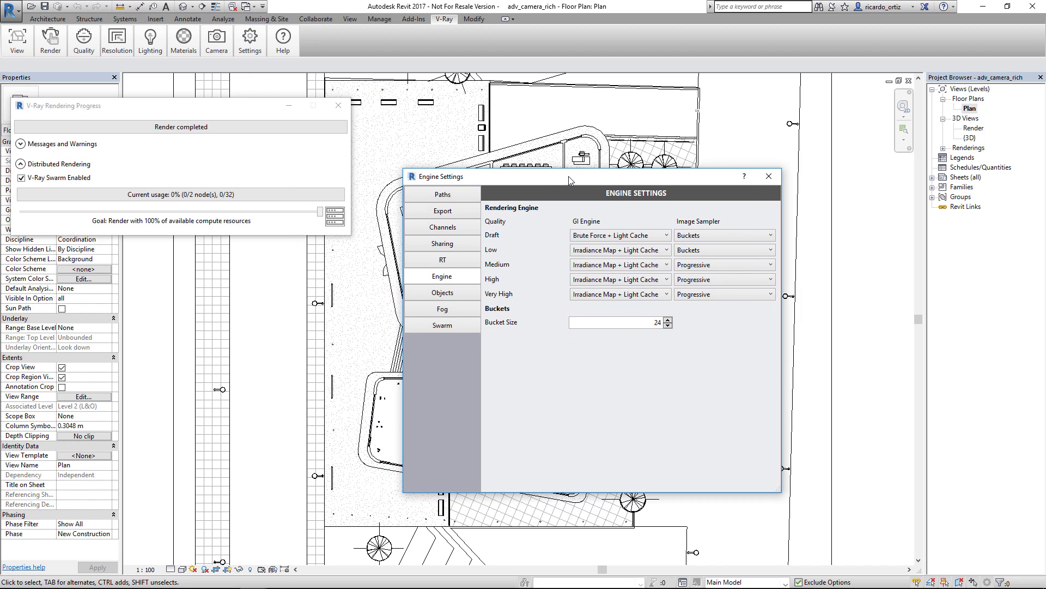
drag(569, 180, 537, 168)
click(411, 217)
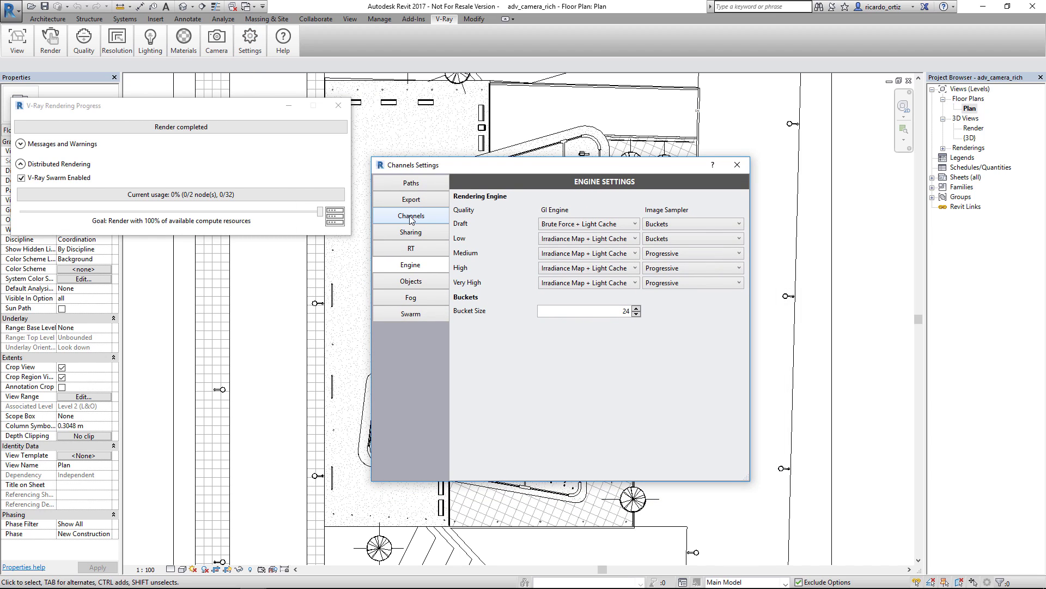
click(736, 221)
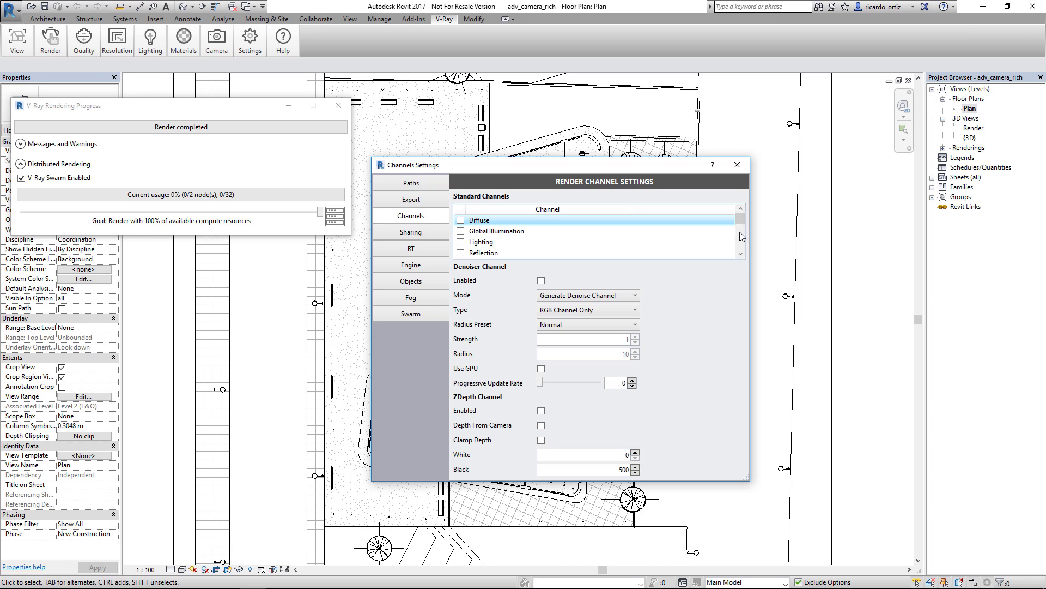
drag(743, 218, 741, 251)
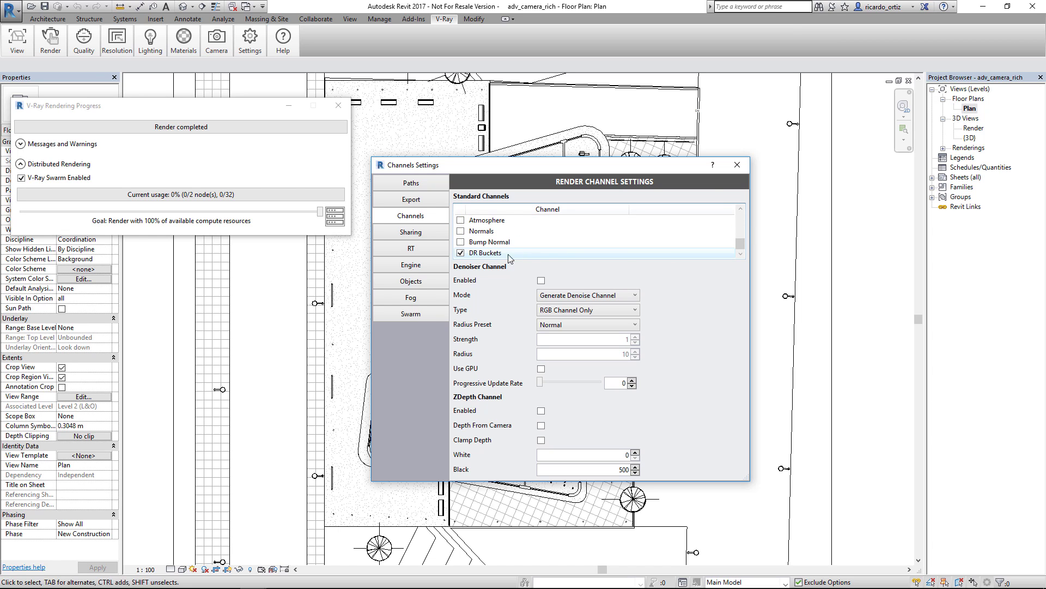
click(460, 253)
click(738, 165)
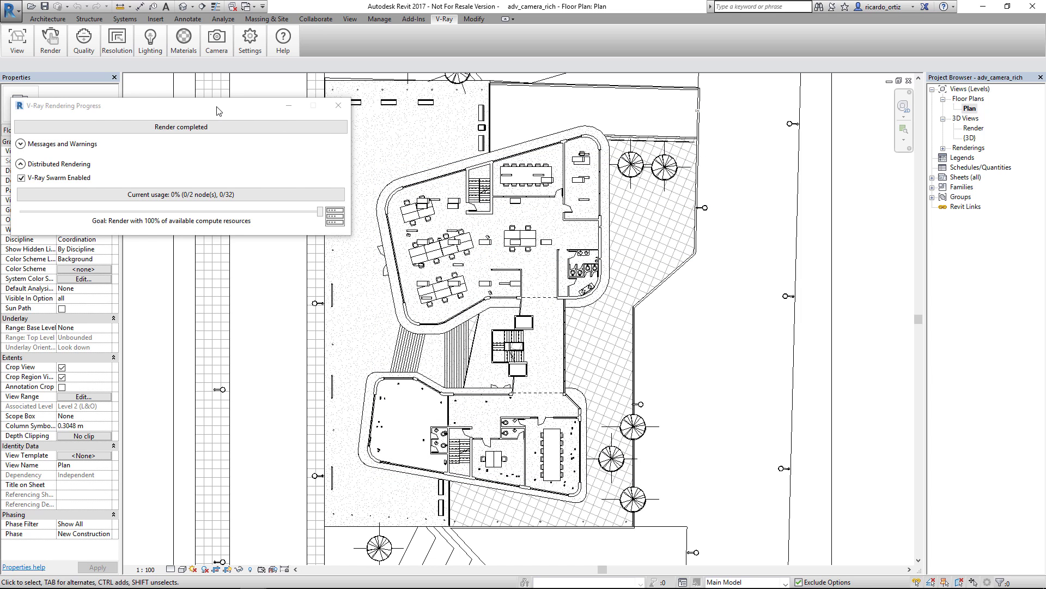
- Start a V-Ray production render and enlarge the frame buffer window to fit the whole 800 x 800 image
drag(217, 111, 261, 96)
click(50, 41)
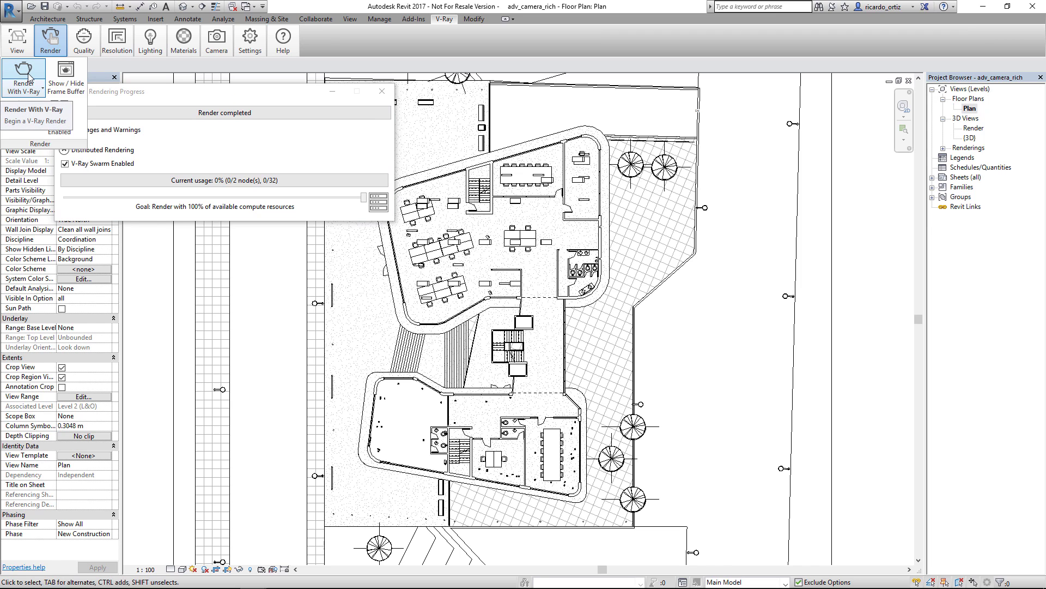
click(28, 76)
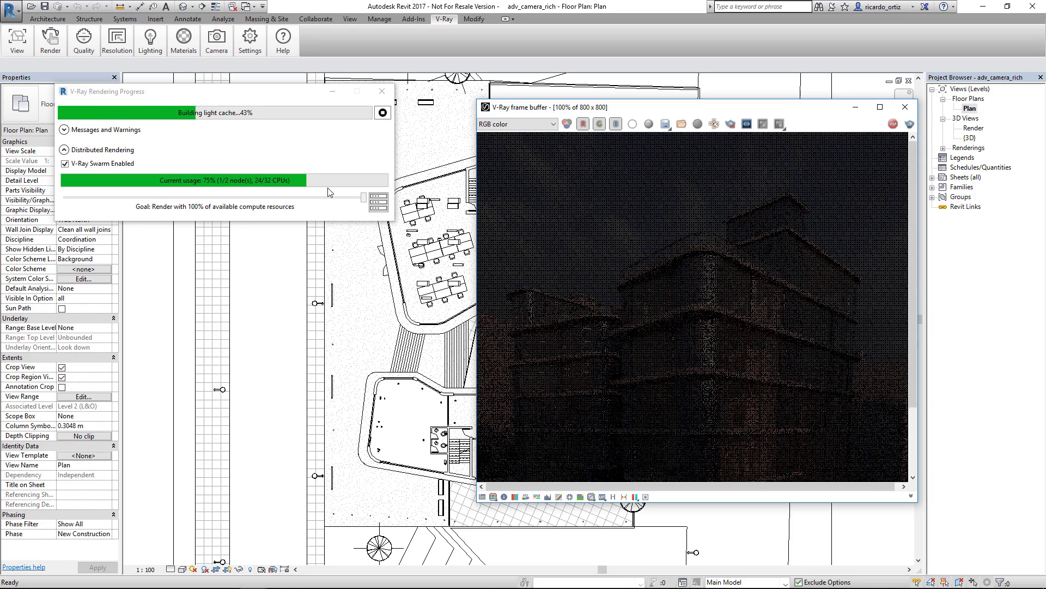
drag(475, 504, 402, 541)
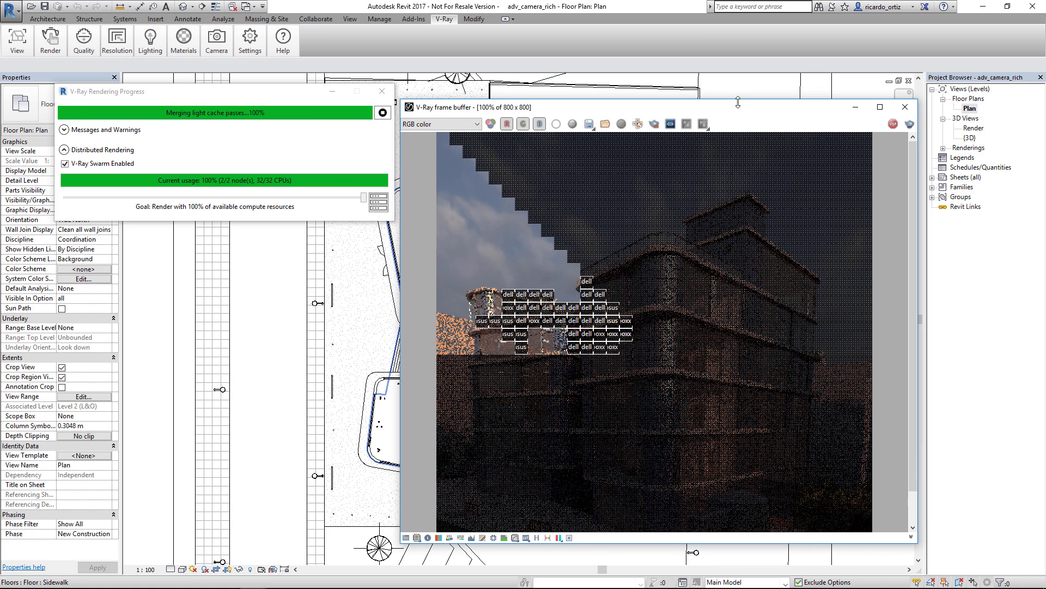
drag(726, 107, 665, 73)
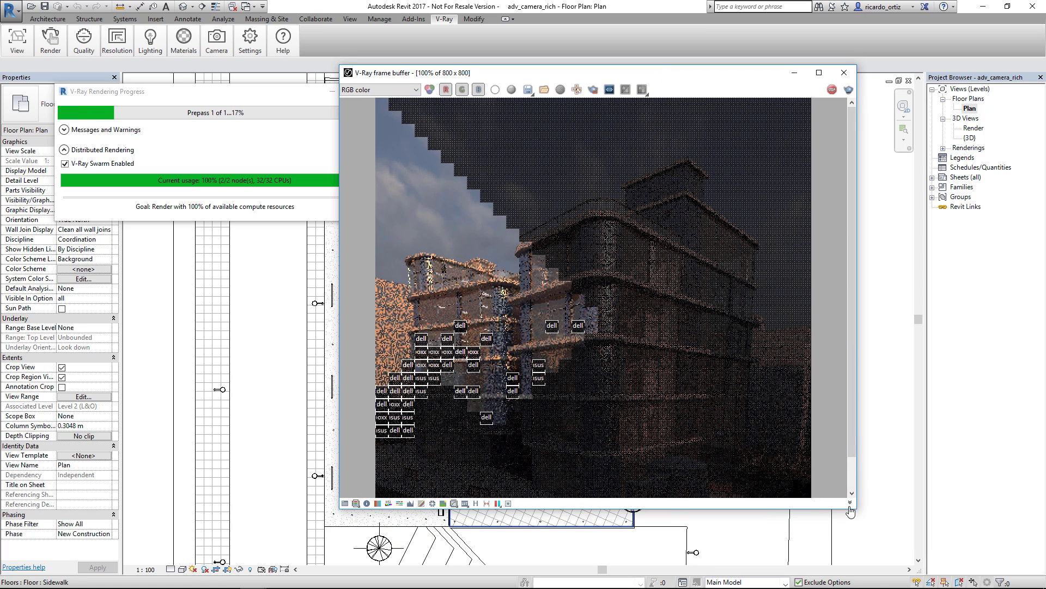
drag(857, 510, 893, 568)
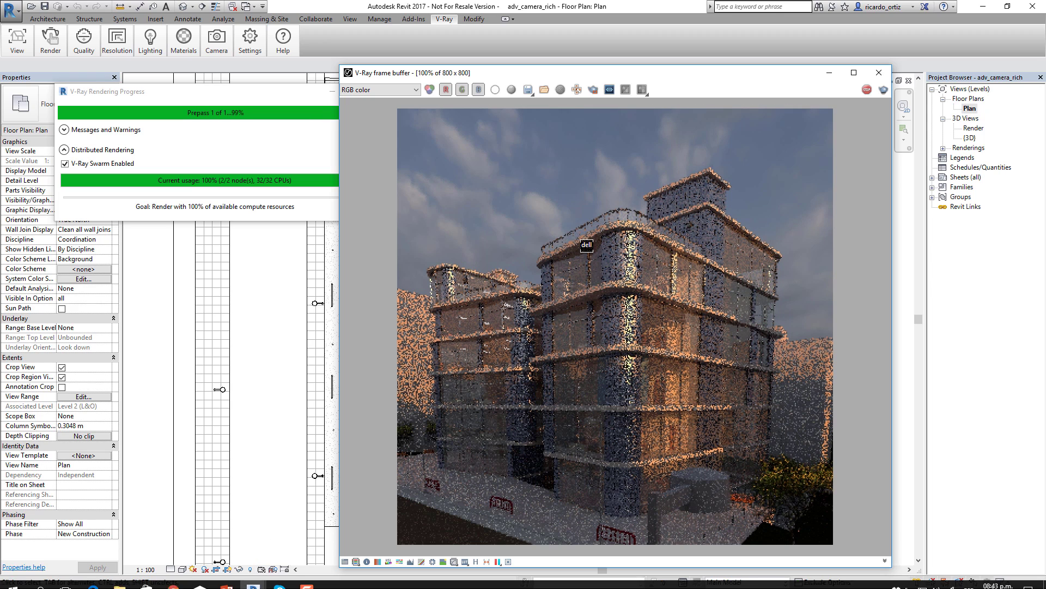
- Check the render nodes' status on the V-Ray Swarm network page in Chrome, and return to the frame buffer in Revit
click(174, 578)
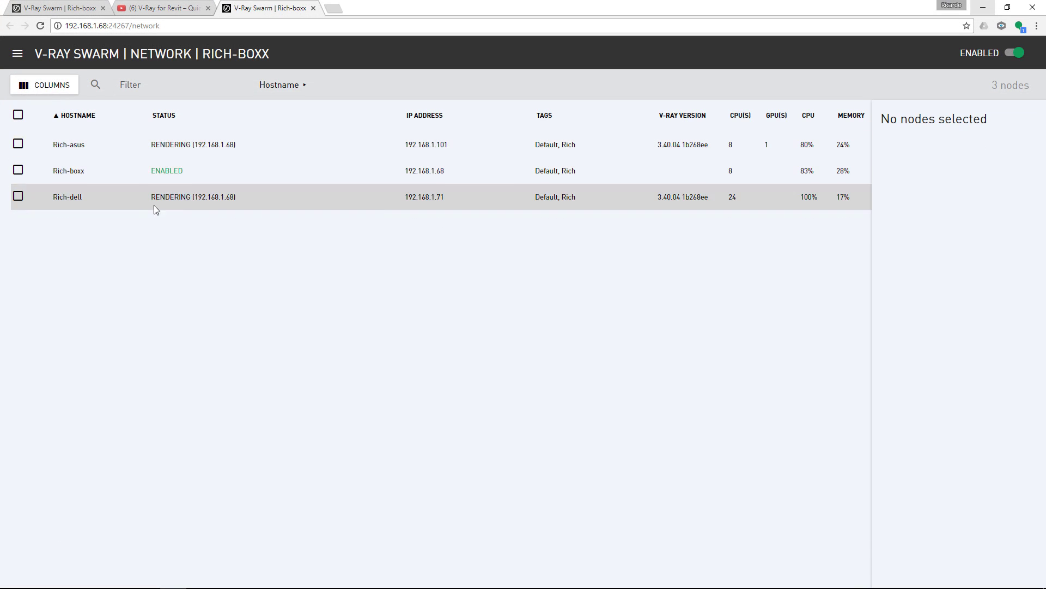
click(984, 12)
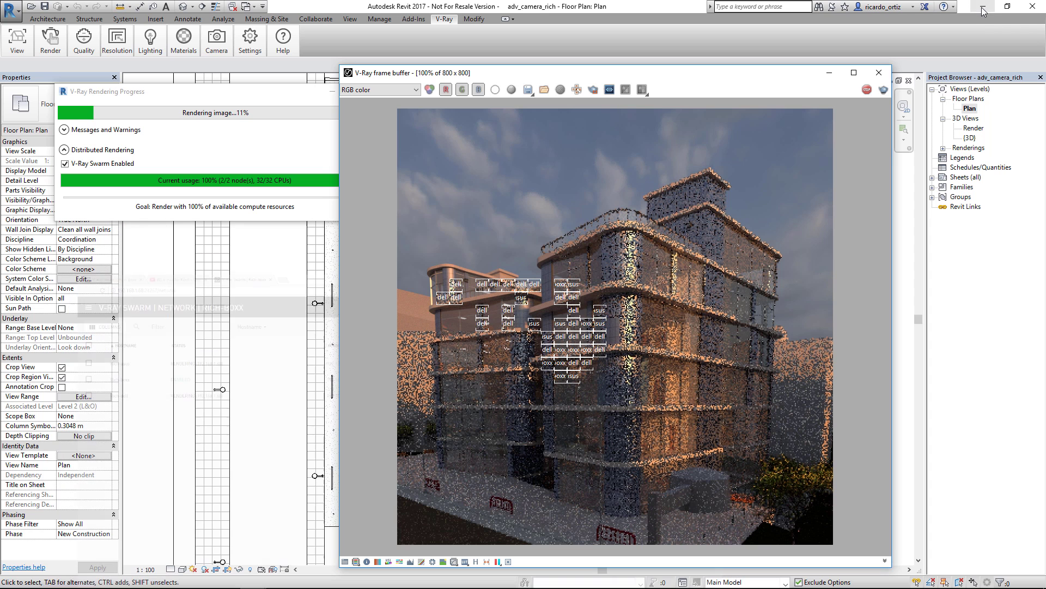
drag(603, 74, 543, 56)
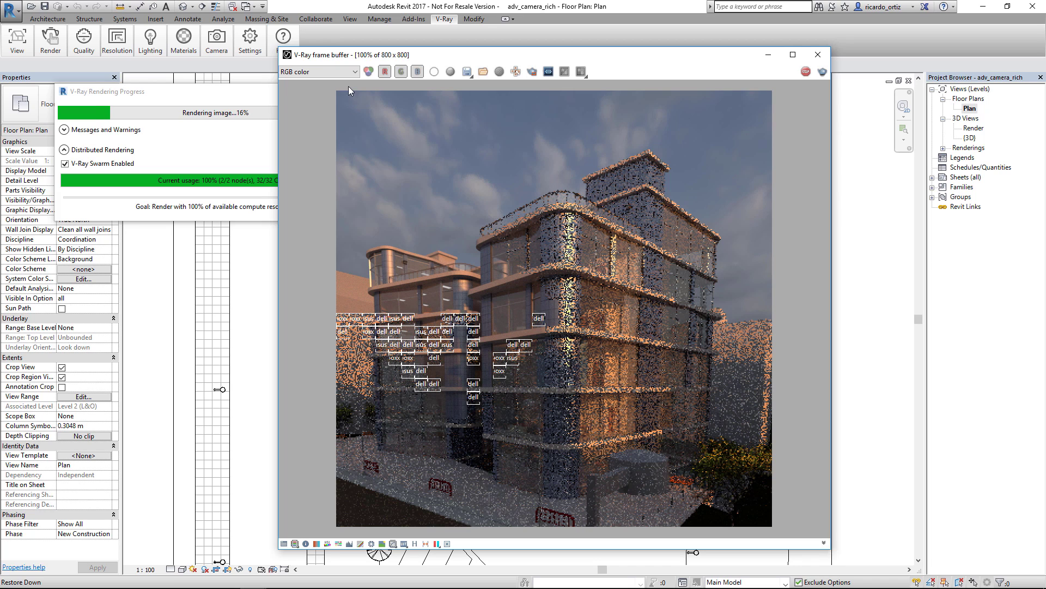
- View the DR Buckets channel in the frame buffer during rendering, and return to RGB color
click(344, 71)
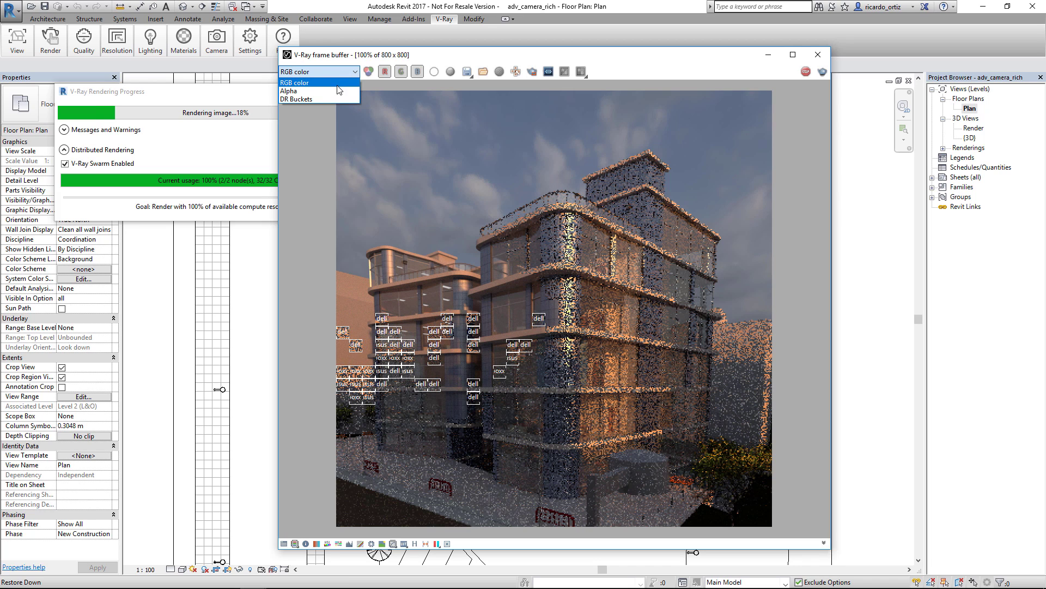
click(313, 100)
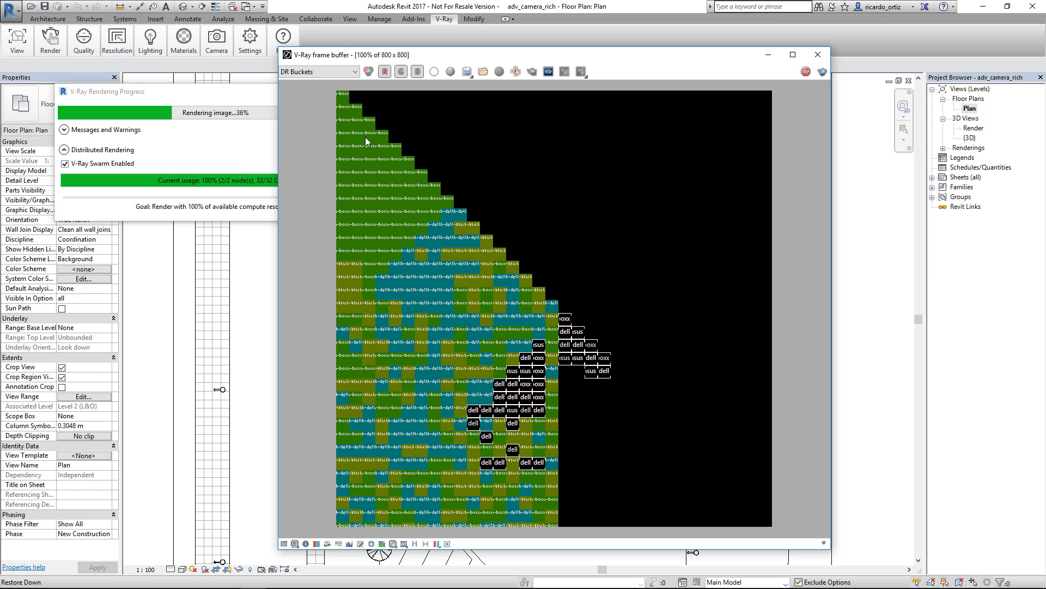
click(319, 72)
click(316, 81)
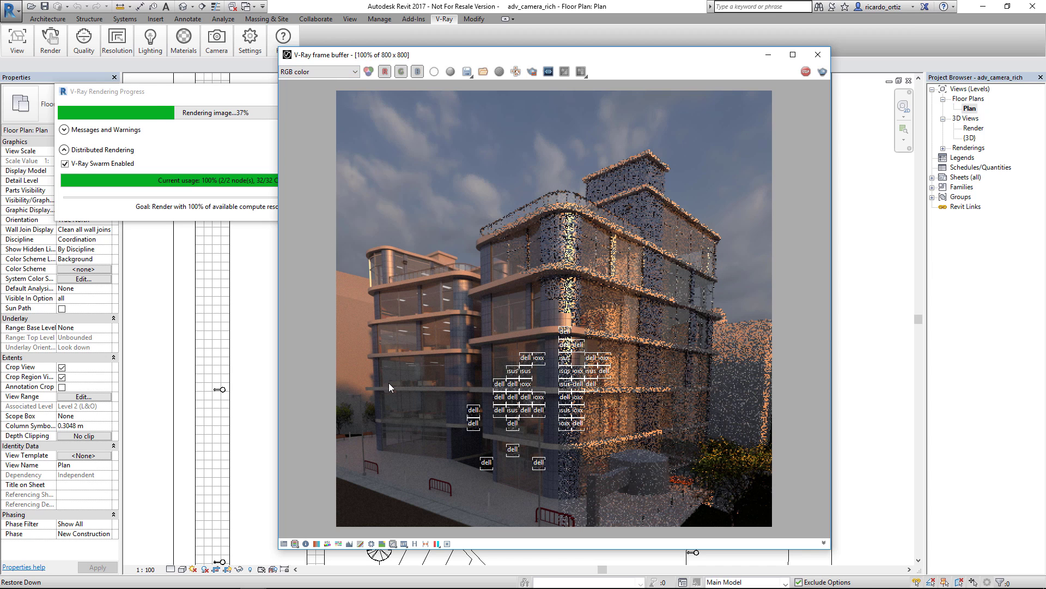
- Arrange the rendering progress window and the V-Ray frame buffer side by side while the image renders
drag(519, 53, 480, 43)
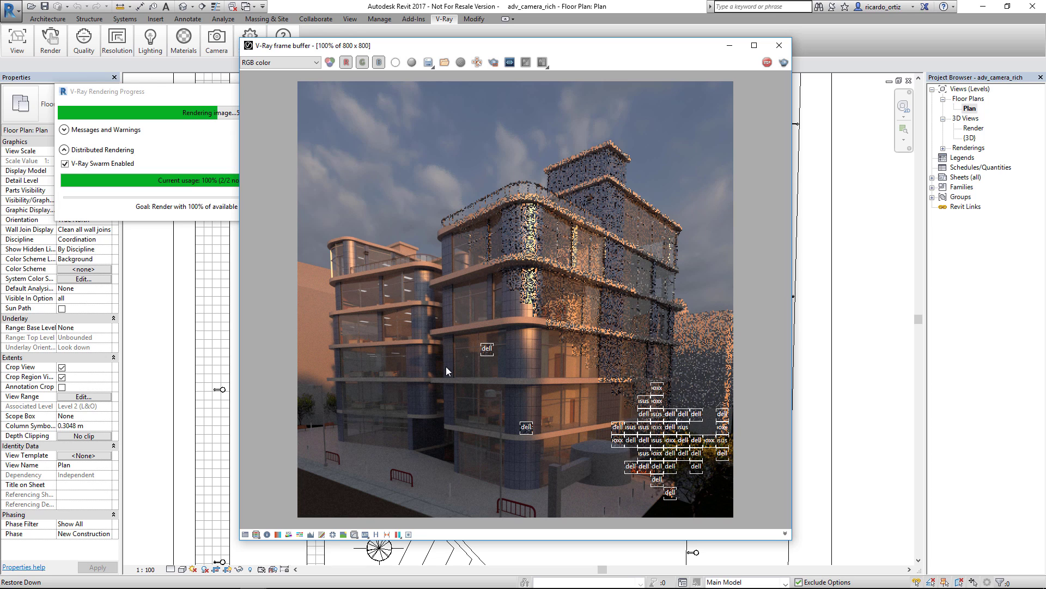
drag(421, 49, 567, 66)
drag(284, 93, 243, 93)
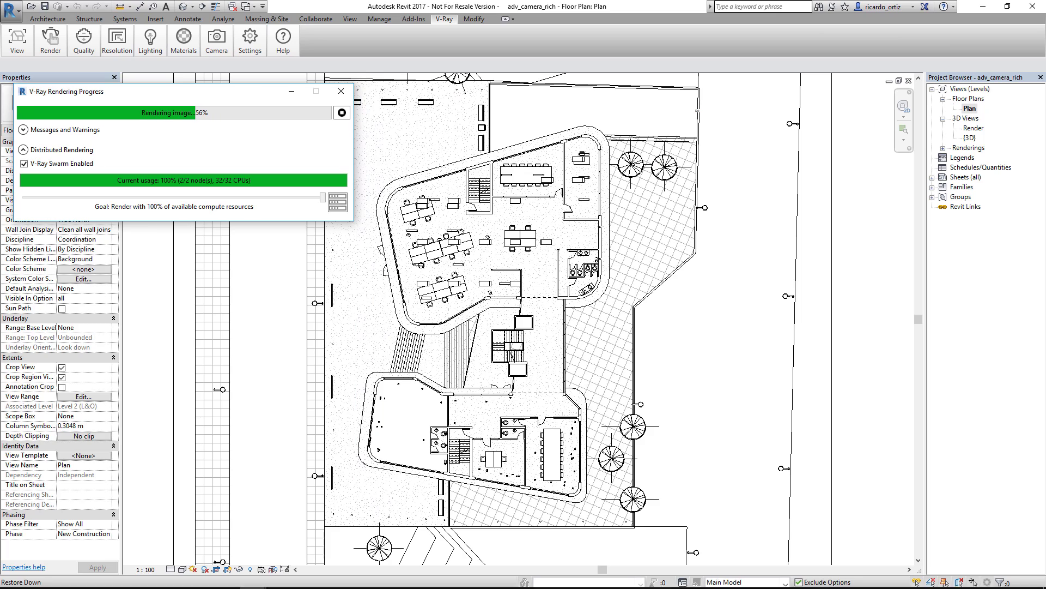
mouse_move(269, 575)
click(390, 531)
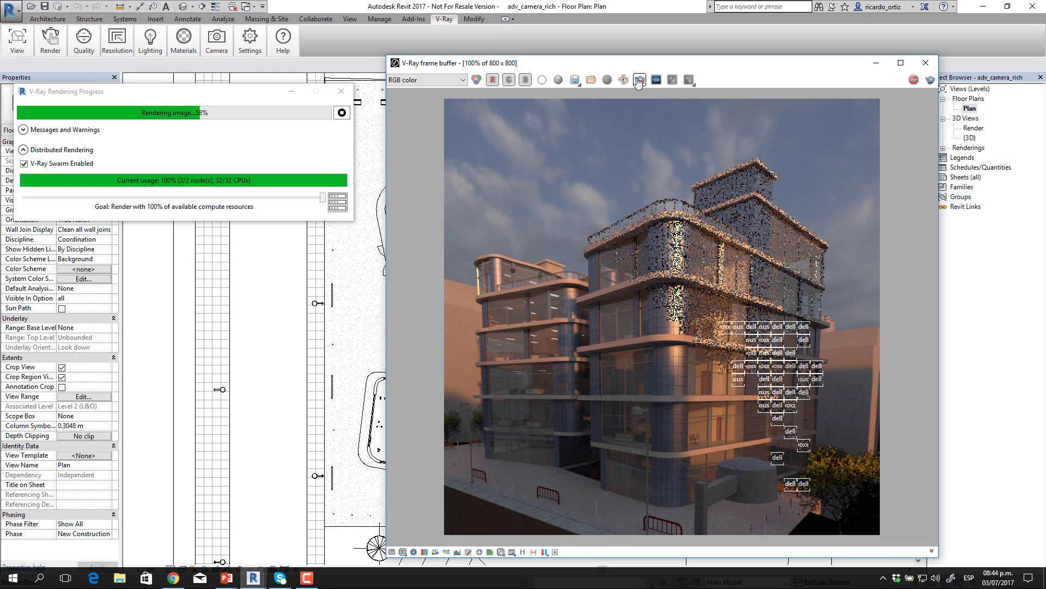
drag(649, 59, 629, 47)
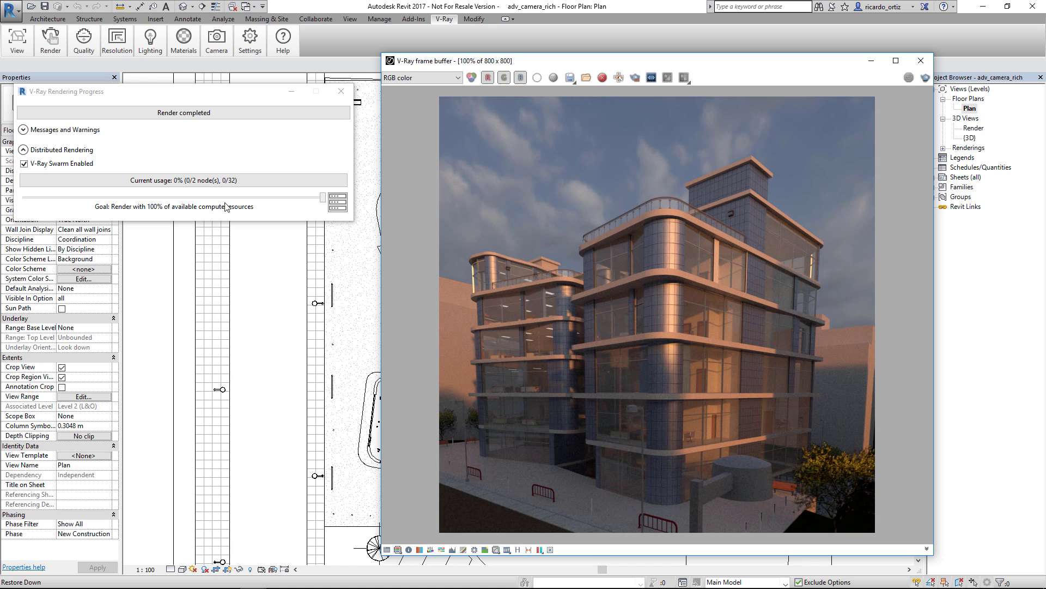
- Examine the finished render's DR Buckets channel in the frame buffer, and switch the display back to RGB color
drag(670, 64, 638, 50)
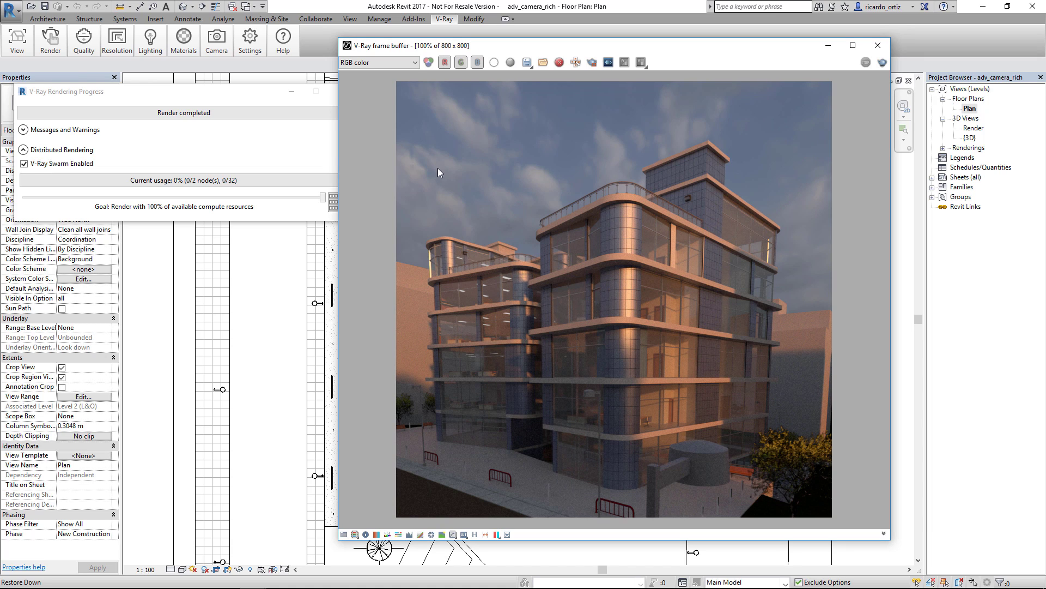
click(404, 65)
click(387, 89)
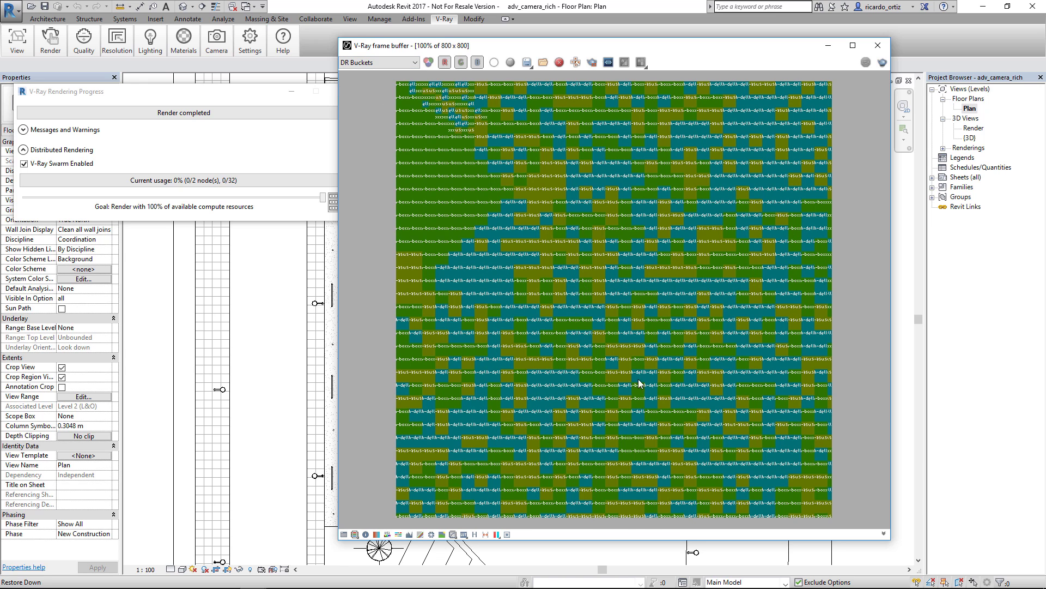
click(394, 61)
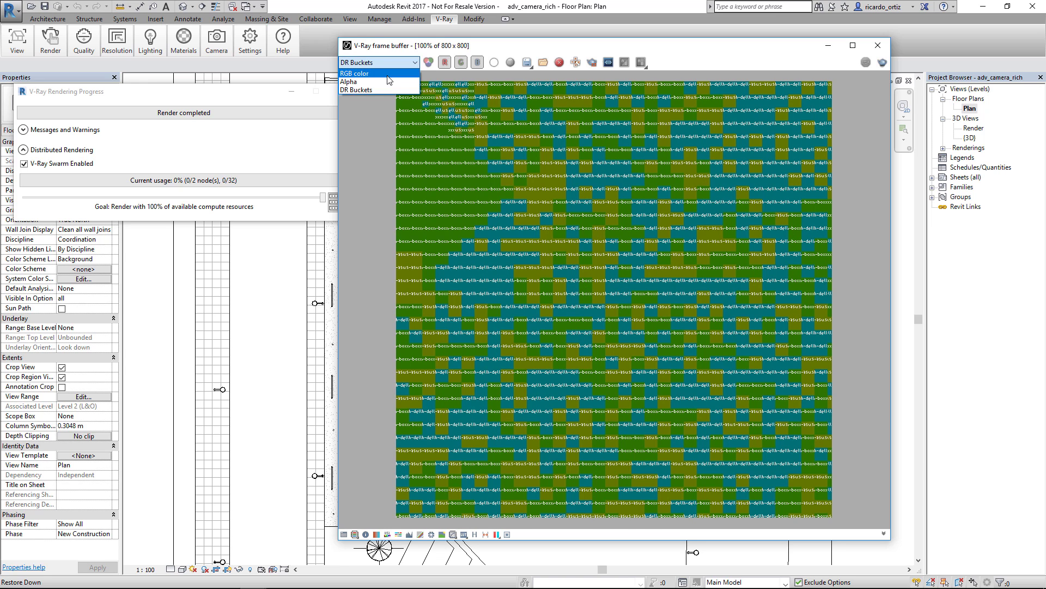
click(382, 71)
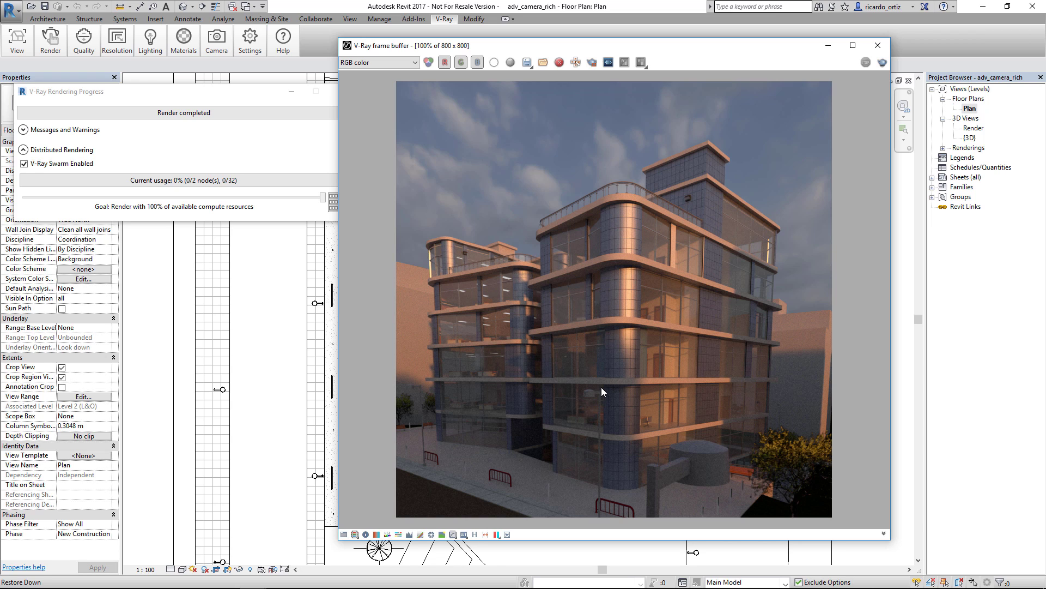
- Switch to the PowerPoint slide show and advance from the Render slide to the Iluminación slide
key(alt+Tab)
key(alt+Tab)
key(alt+Tab)
key(alt+Tab)
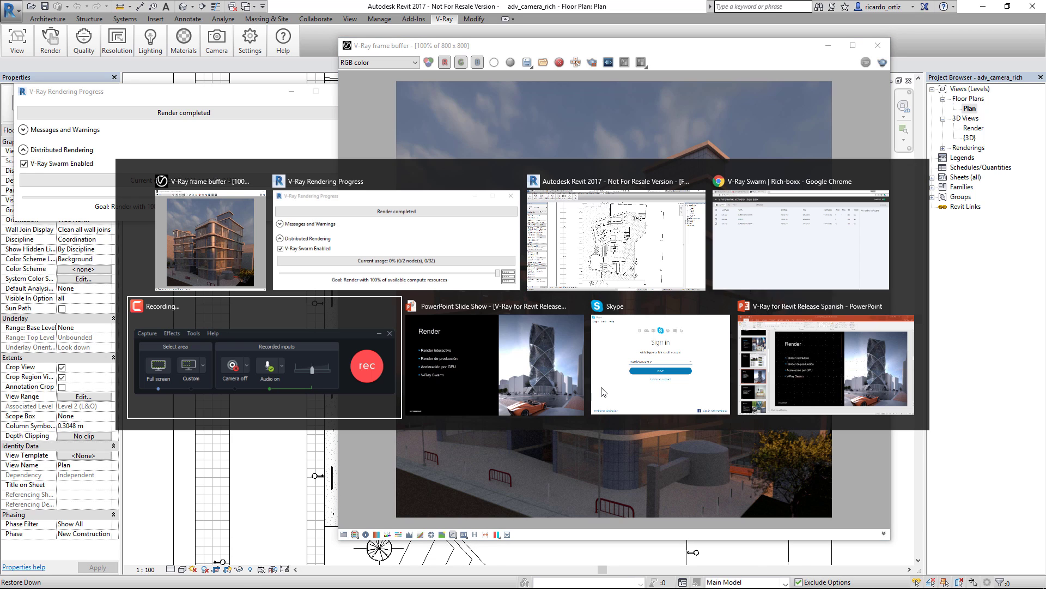
key(alt+Tab)
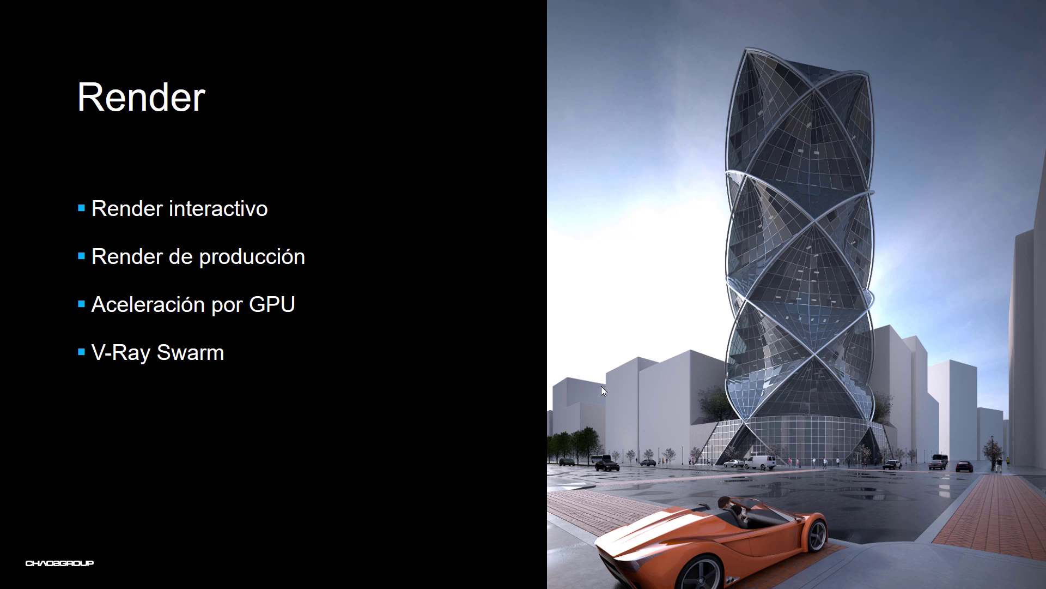
key(Right)
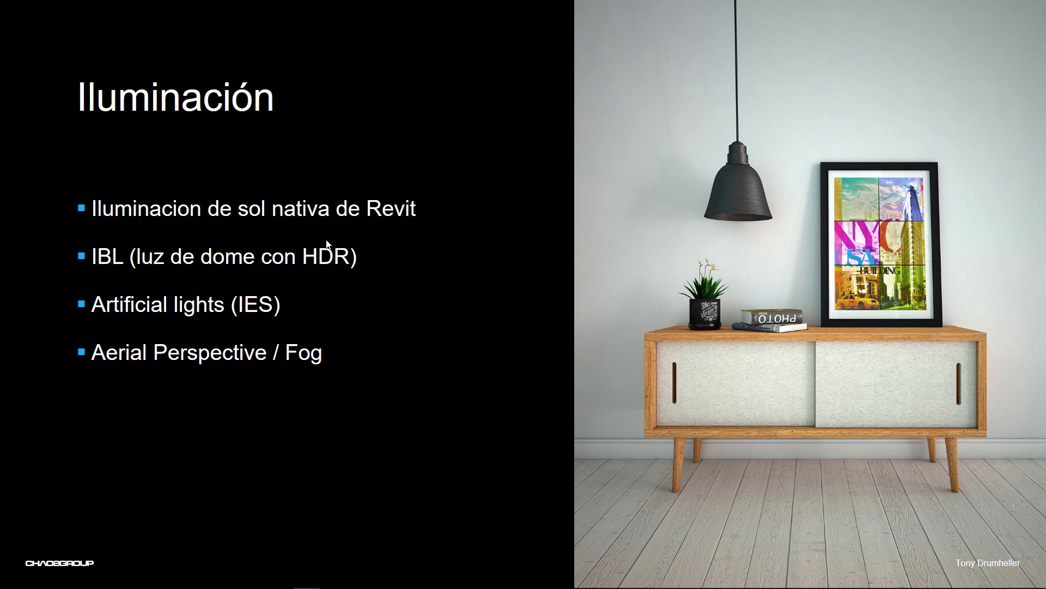
- Switch back to Revit from the slide show and bring up the V-Ray frame buffer beside the rendering progress window
key(alt+Tab)
key(Tab)
key(Tab)
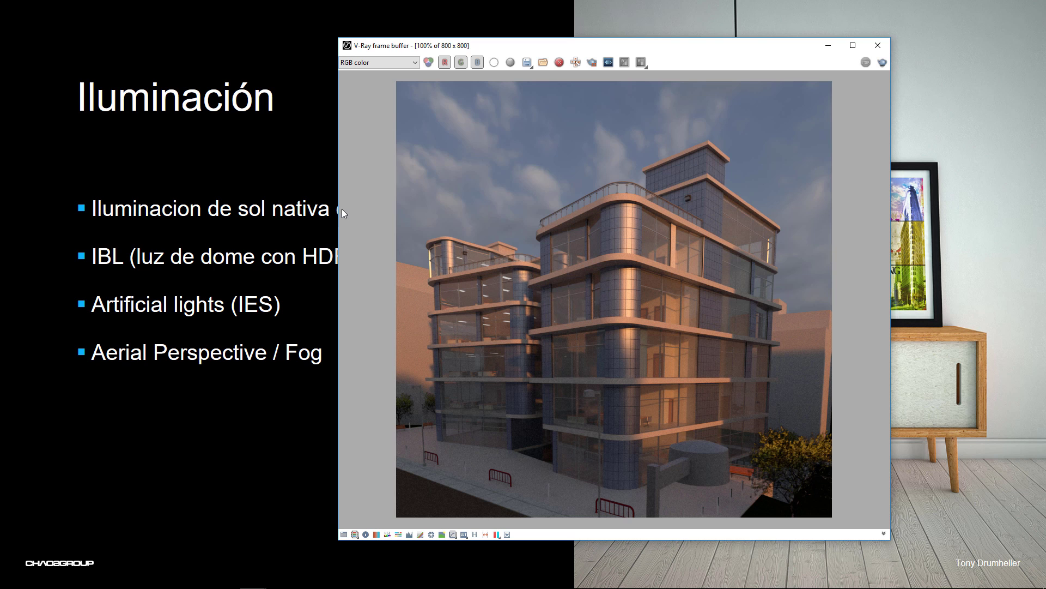
key(alt+Tab)
key(Tab)
key(Tab)
key(Tab)
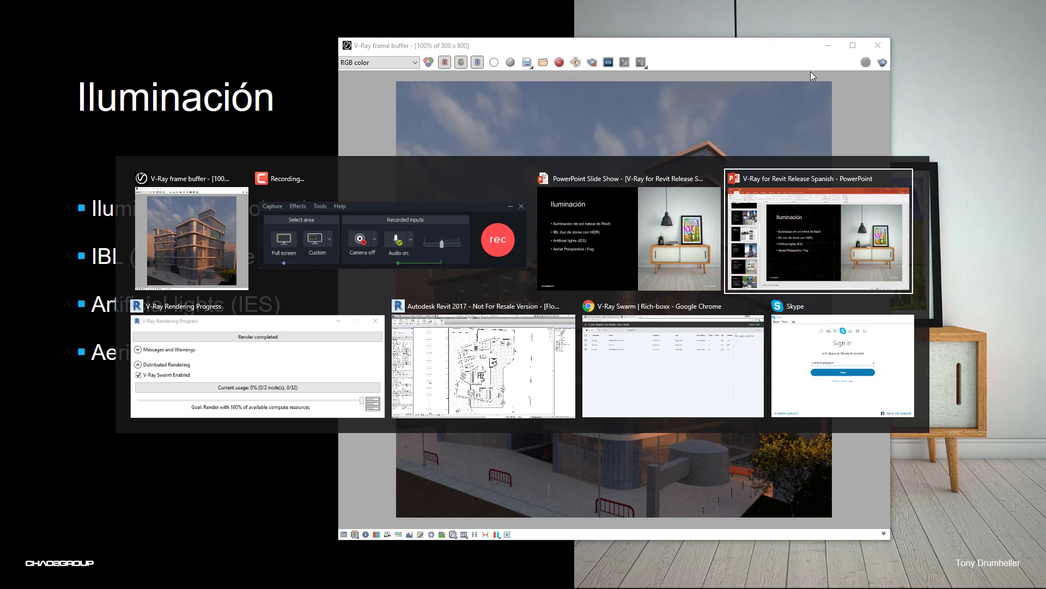
key(alt+Tab)
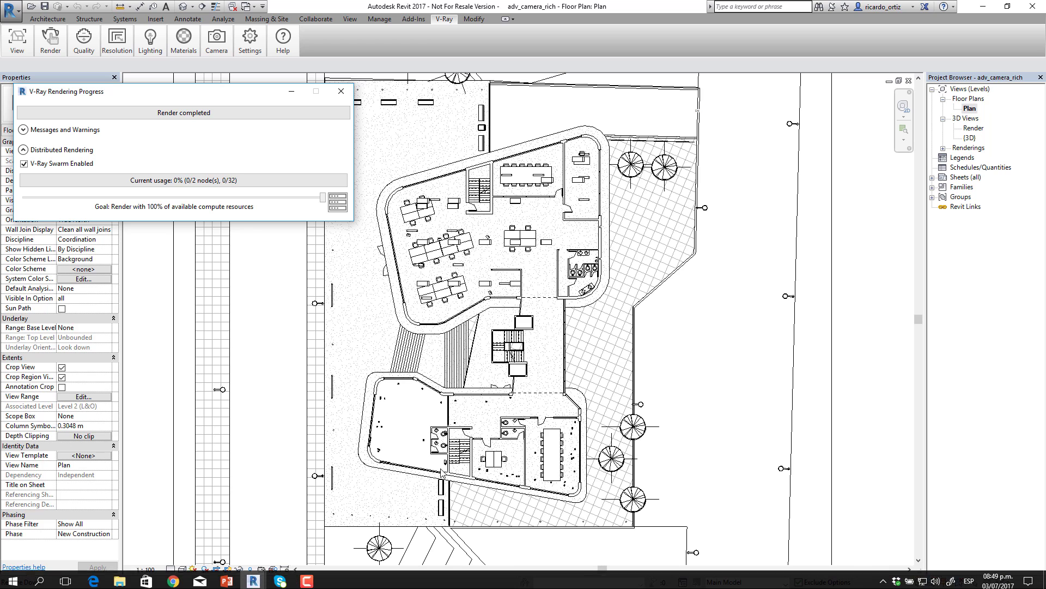
mouse_move(255, 582)
click(374, 536)
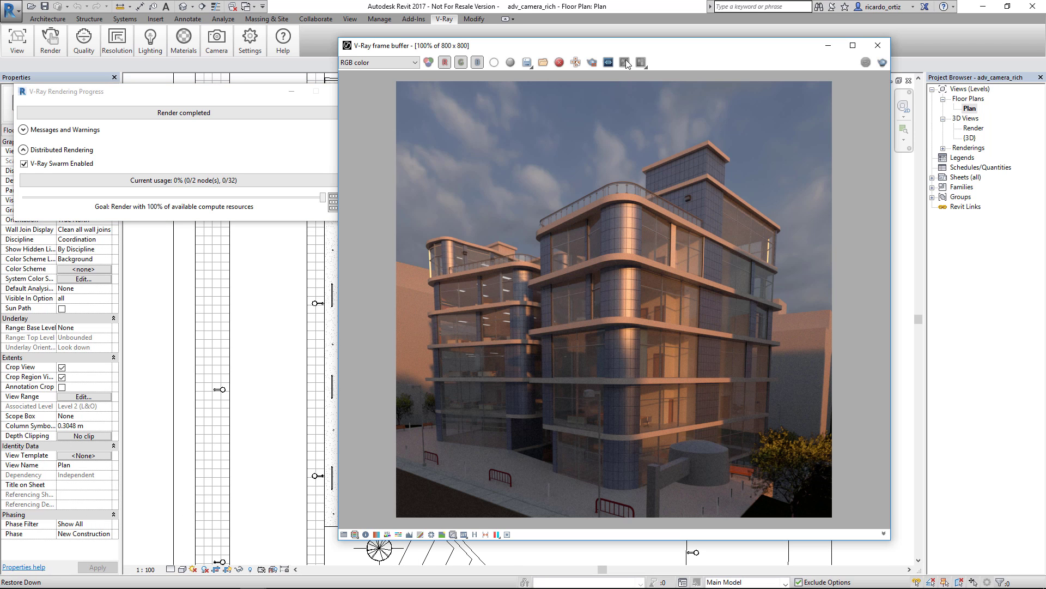
drag(634, 51, 638, 79)
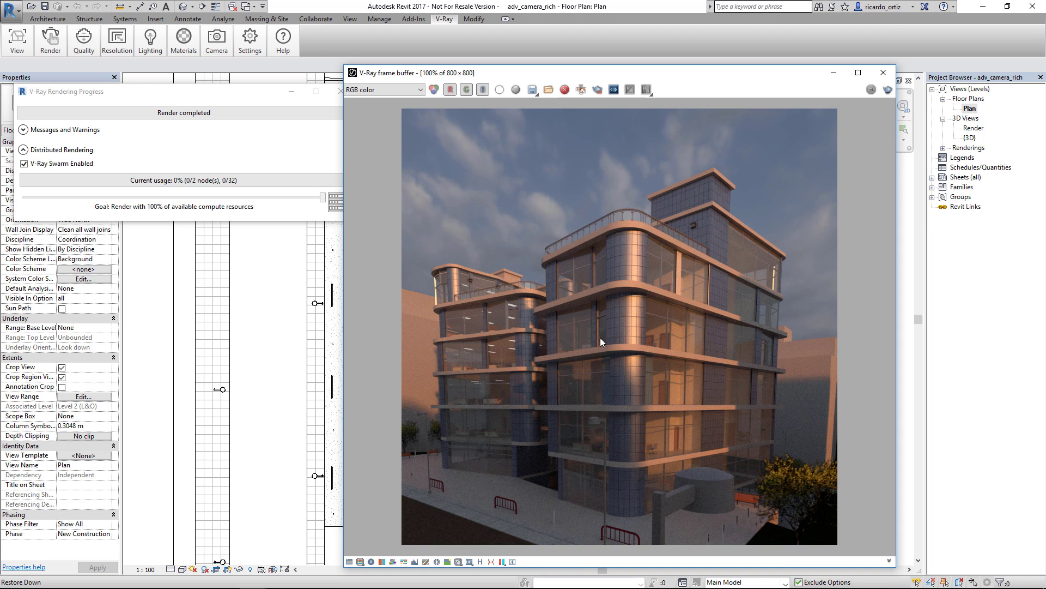
drag(556, 79, 591, 77)
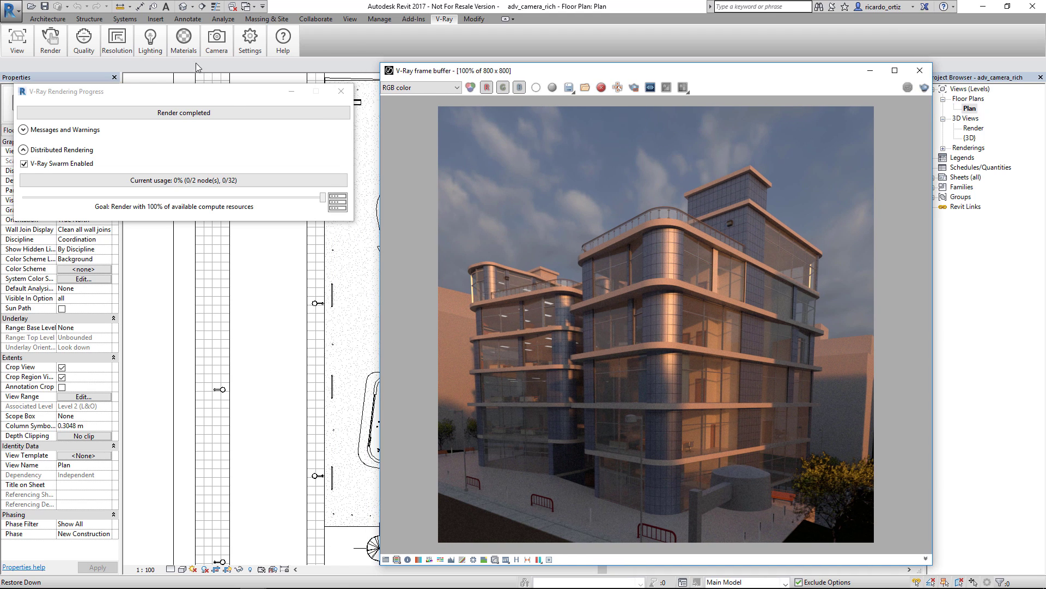
- Switch the V-Ray lighting from Dome Light to V-Ray Sun, look over the V-Ray Sun settings and close them
click(152, 50)
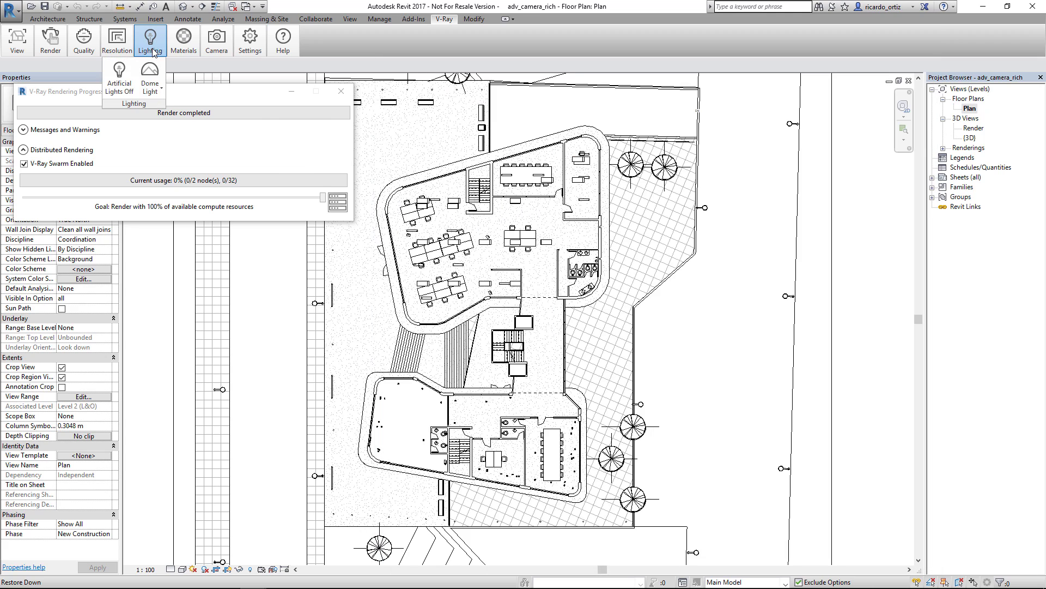
click(152, 89)
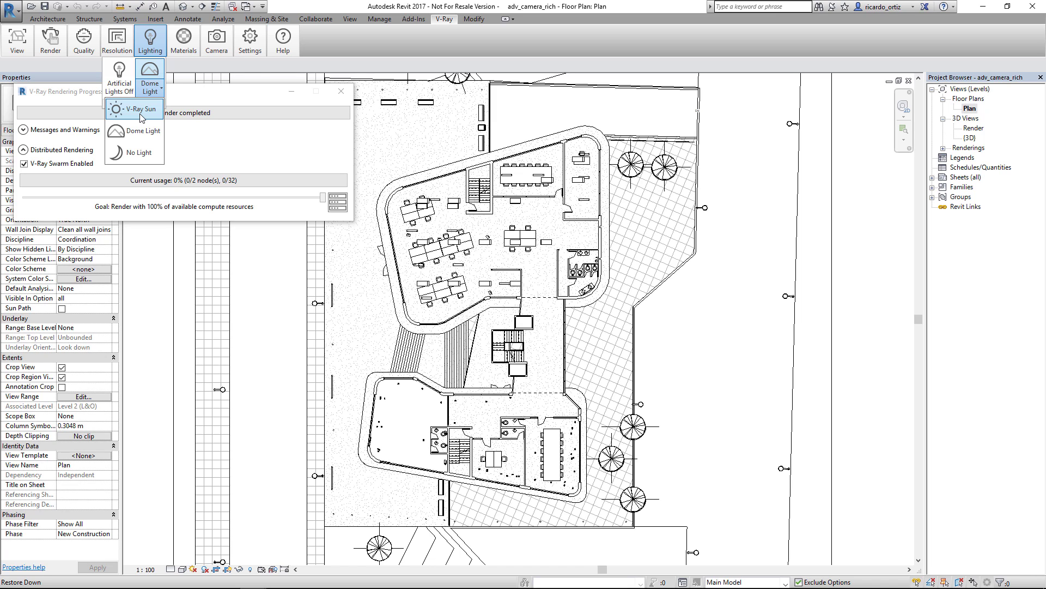
click(141, 110)
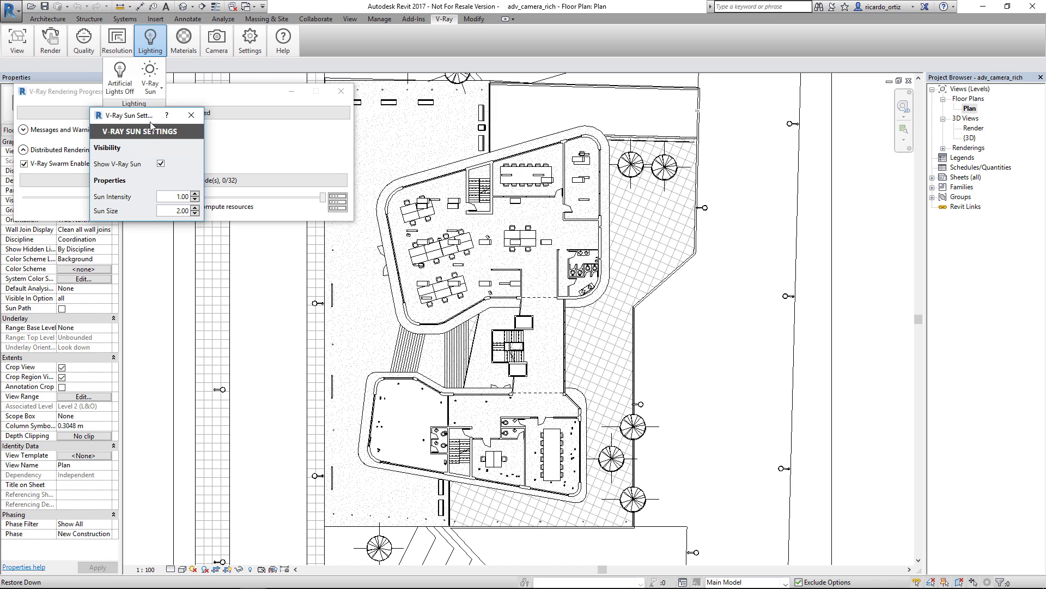
click(192, 115)
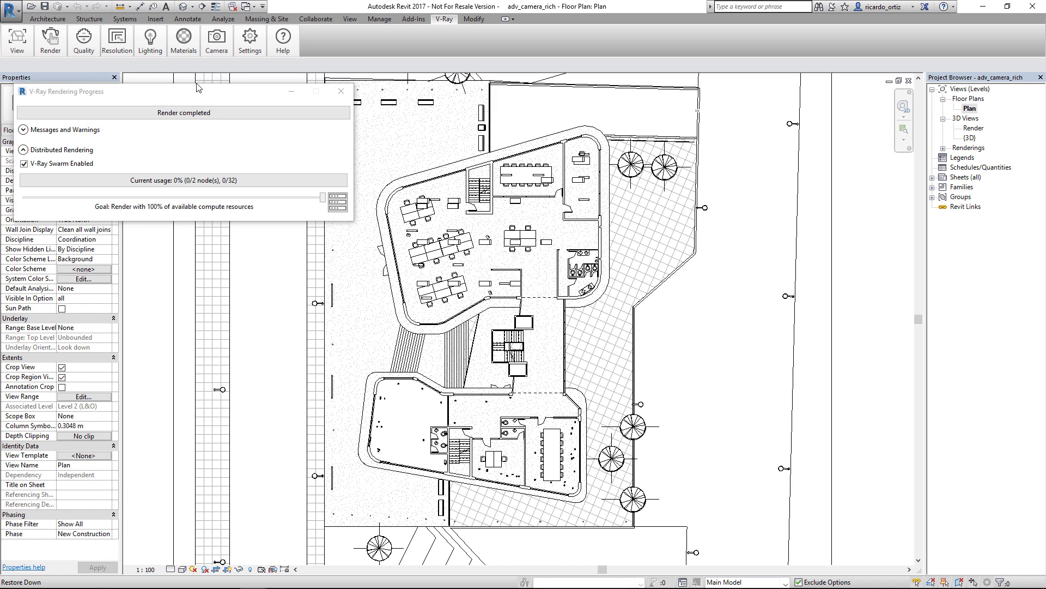
click(150, 41)
click(161, 88)
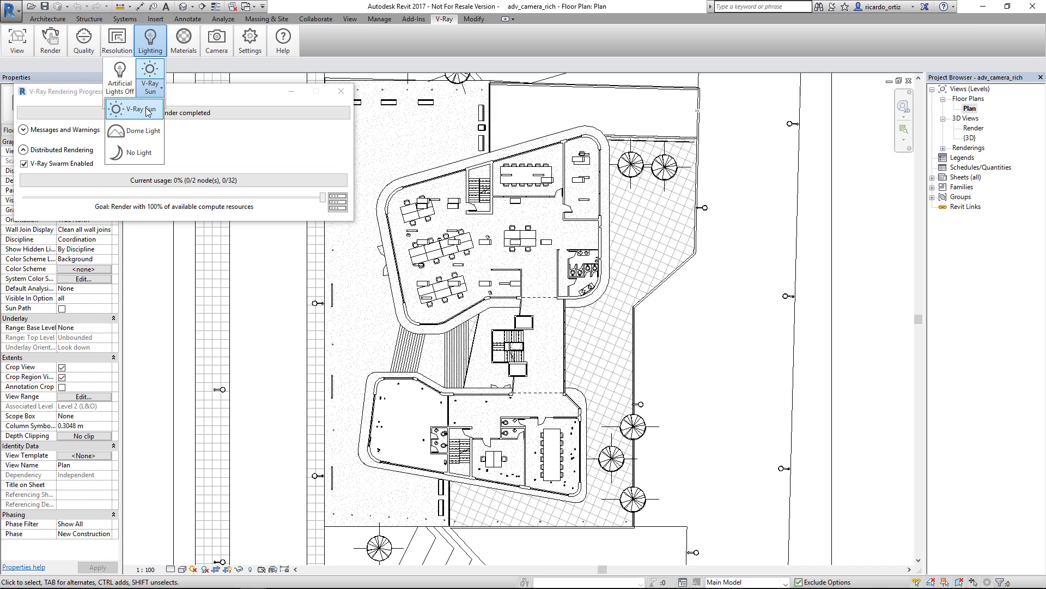
click(224, 91)
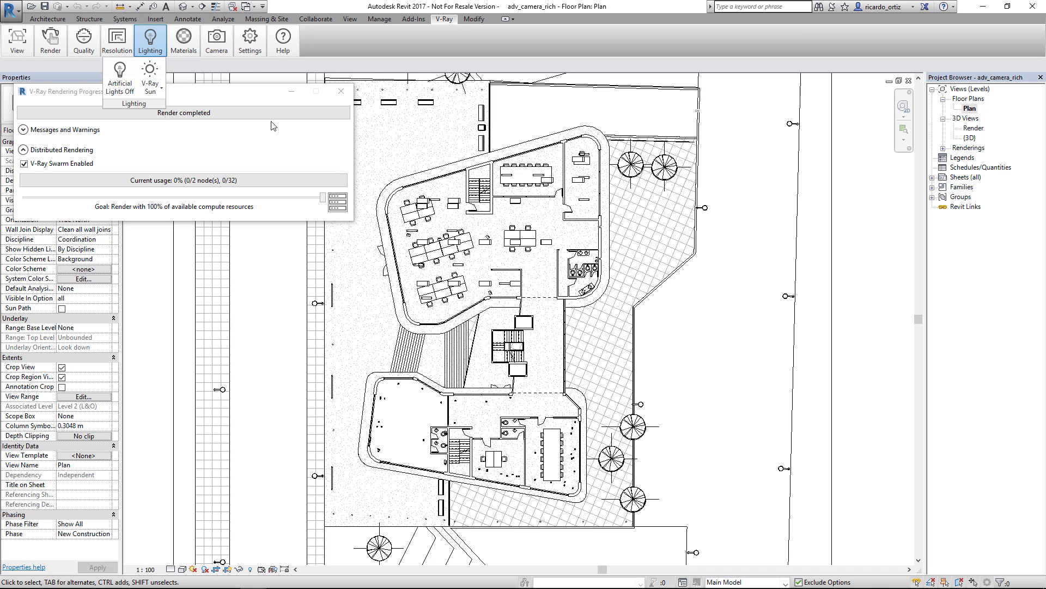
click(270, 121)
- Set the render quality to Draft, render the image with V-Ray, and place the frame buffer beside the progress window
click(89, 51)
click(89, 89)
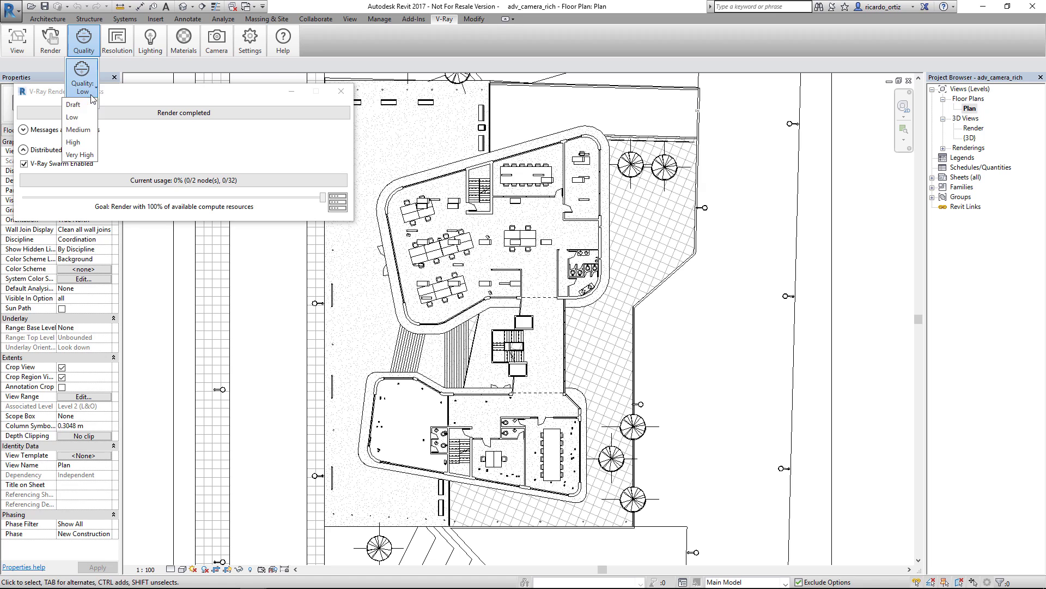
click(86, 105)
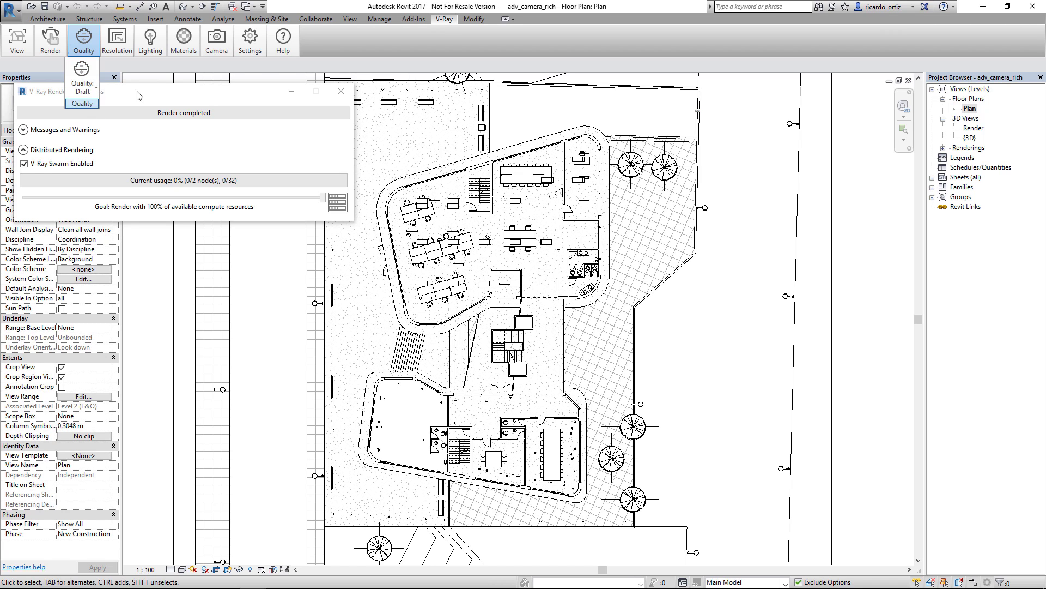
drag(168, 96, 178, 96)
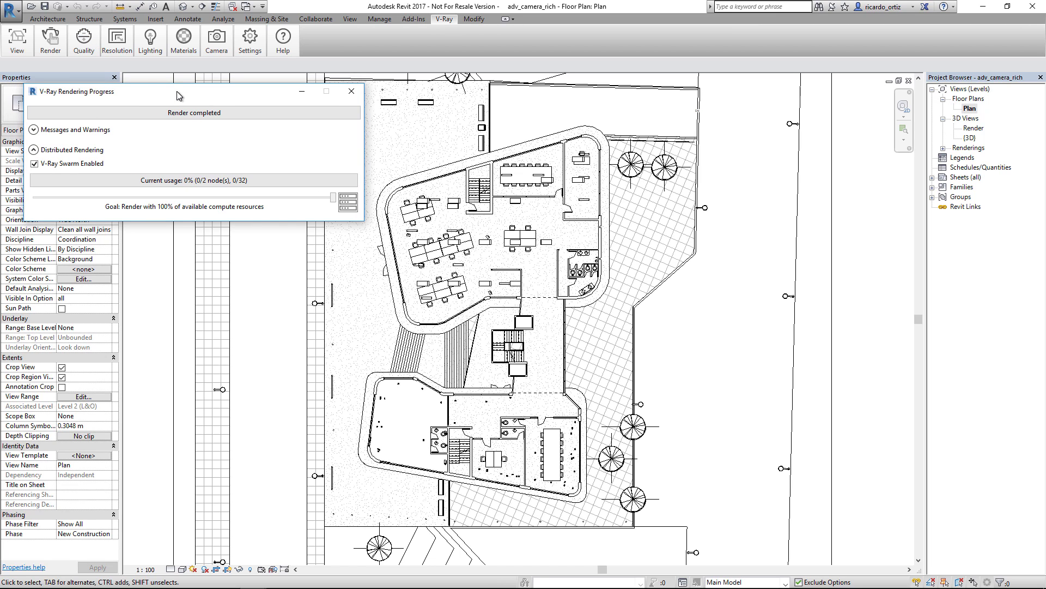
click(51, 41)
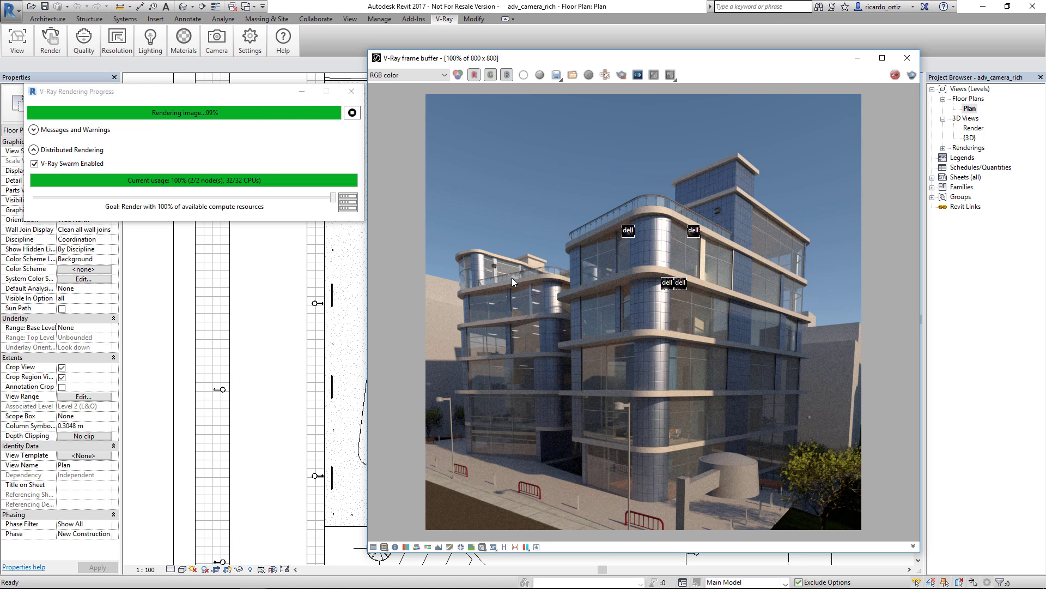
drag(603, 63, 603, 79)
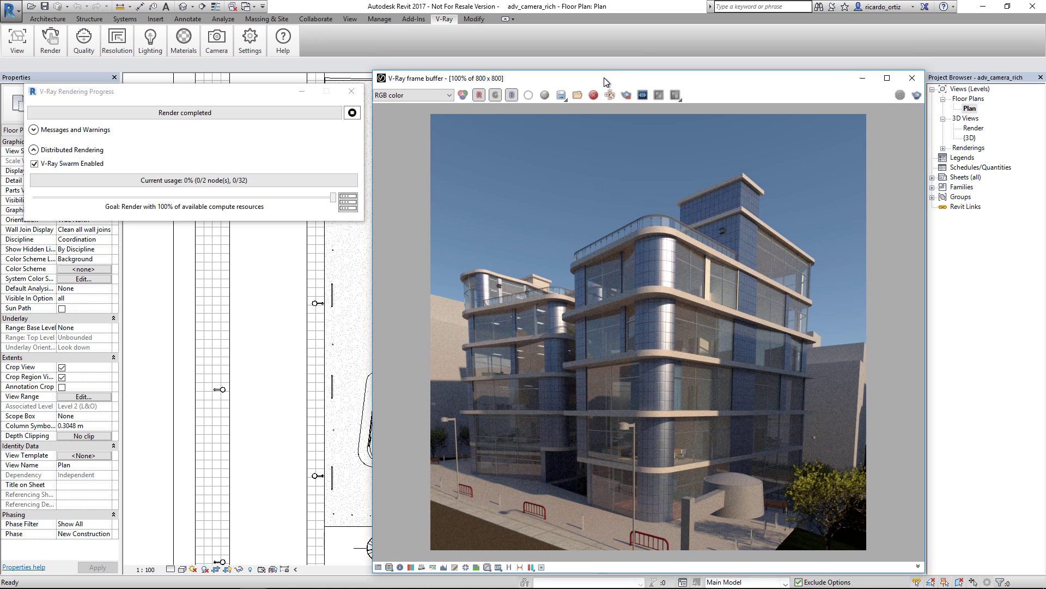
- Select the Render 3D view in the project browser and open its rendering settings
click(973, 128)
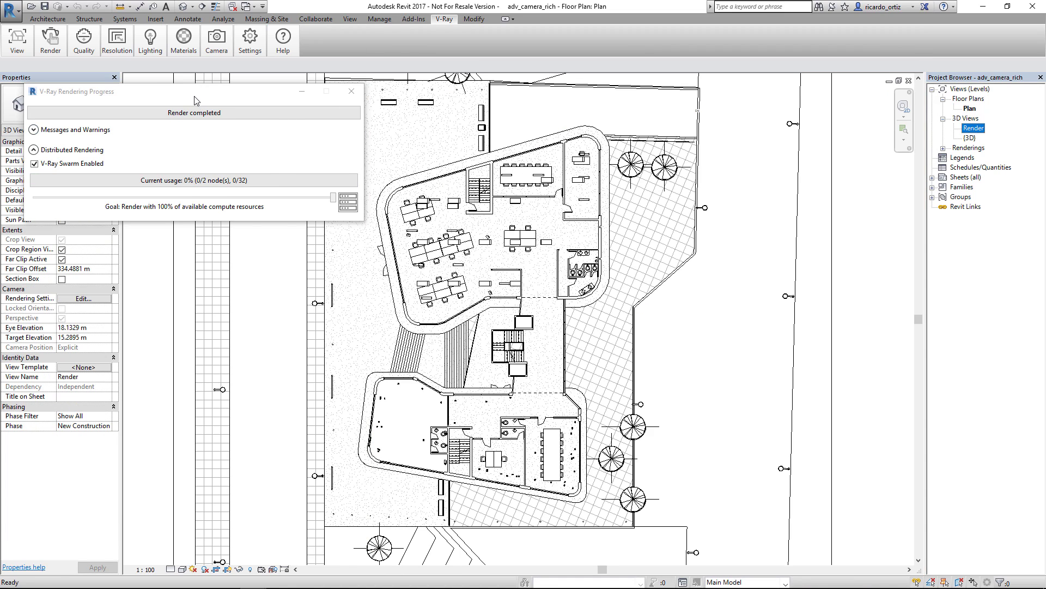
drag(194, 95, 347, 71)
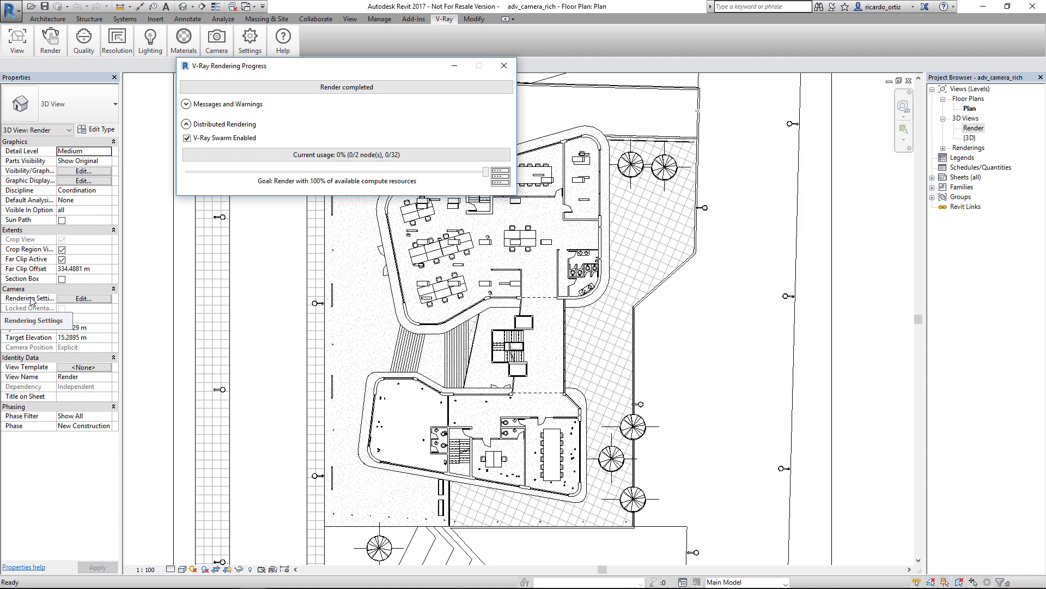
click(85, 304)
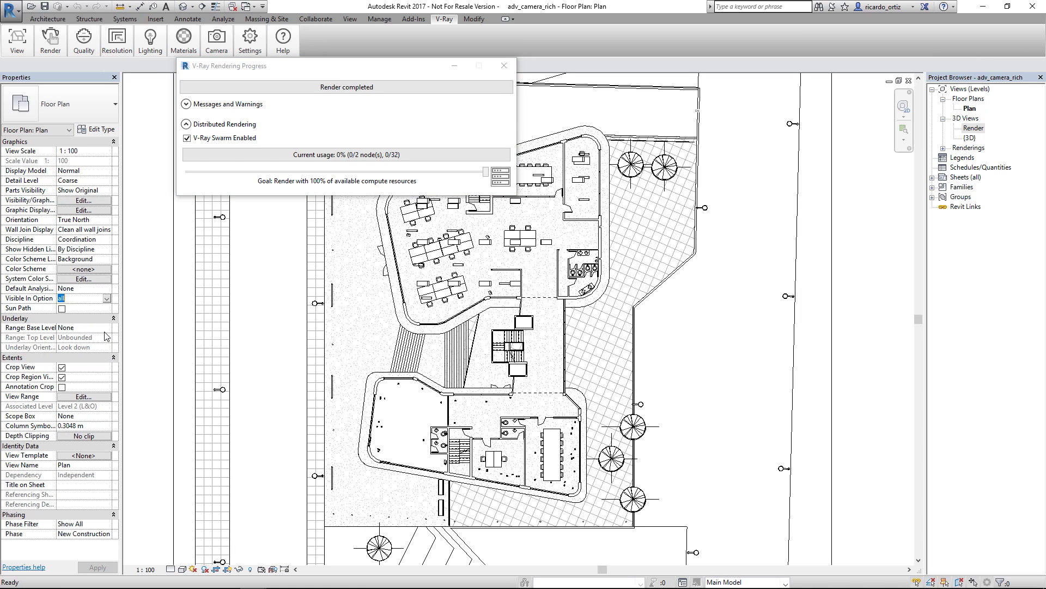
click(973, 129)
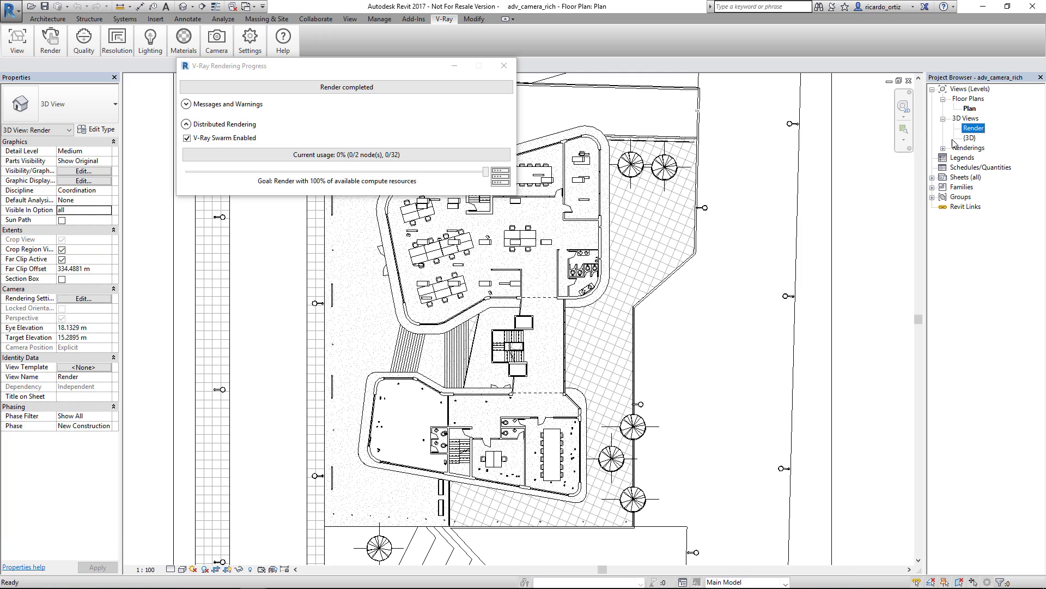
click(84, 298)
drag(748, 169, 408, 258)
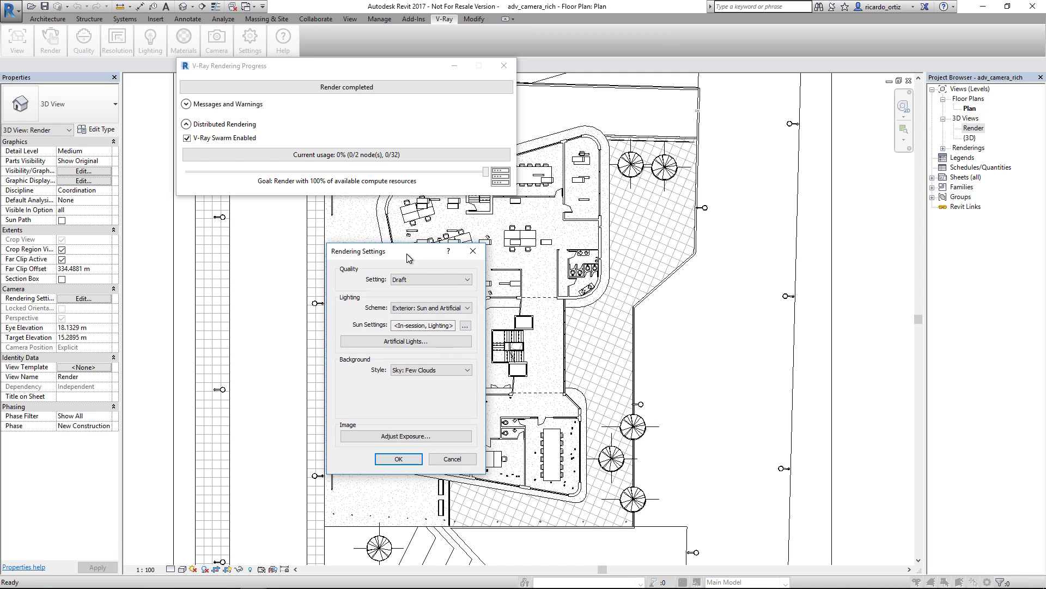
- Set the sun azimuth to 180° for the in-session Lighting solar study and accept the view's rendering settings
click(465, 326)
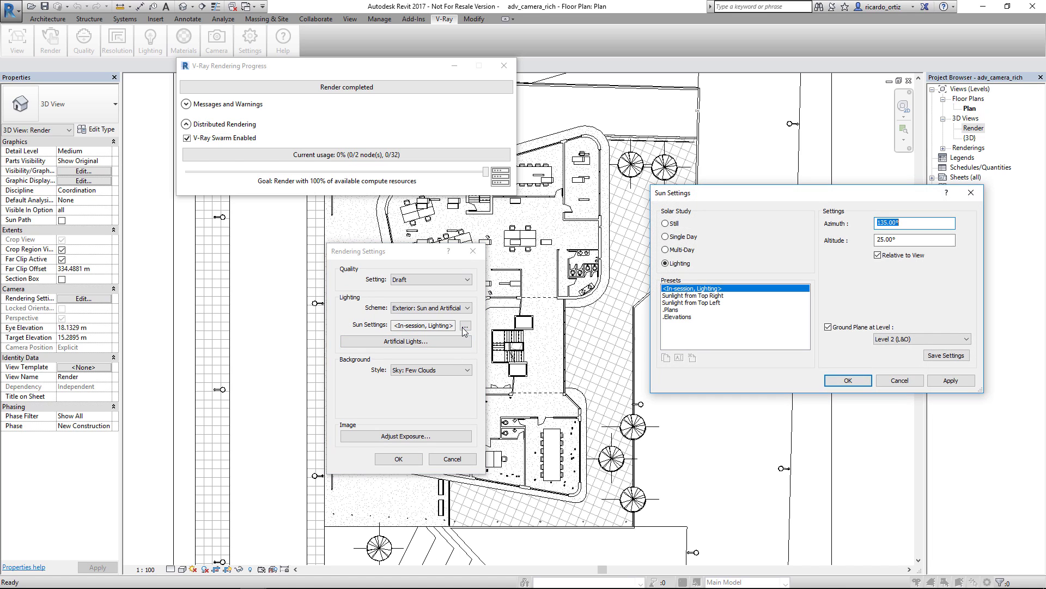
drag(823, 198, 732, 198)
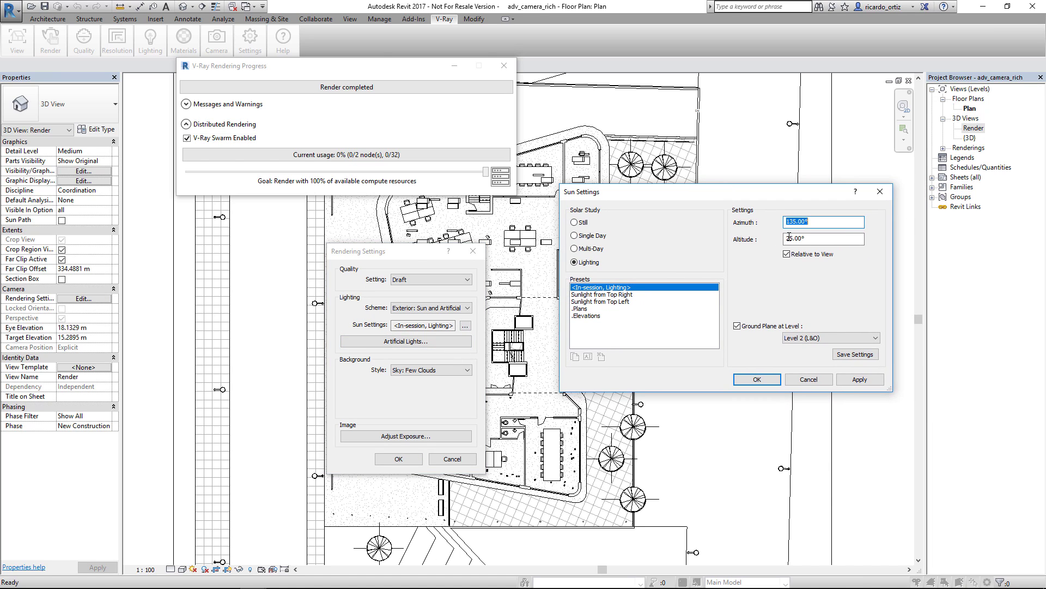
click(804, 220)
text(180)
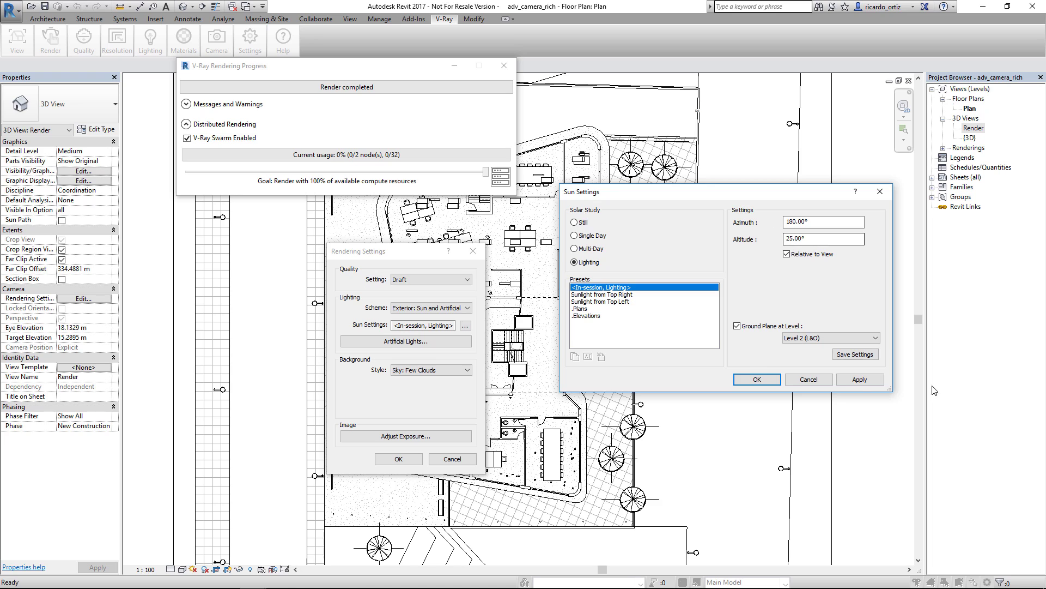
click(755, 379)
click(673, 333)
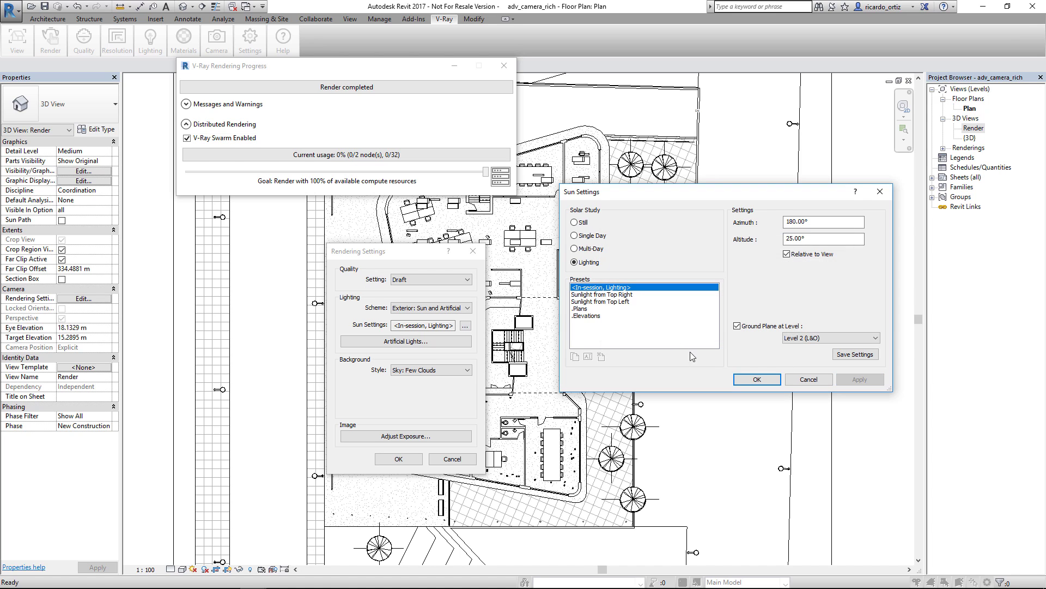
click(754, 377)
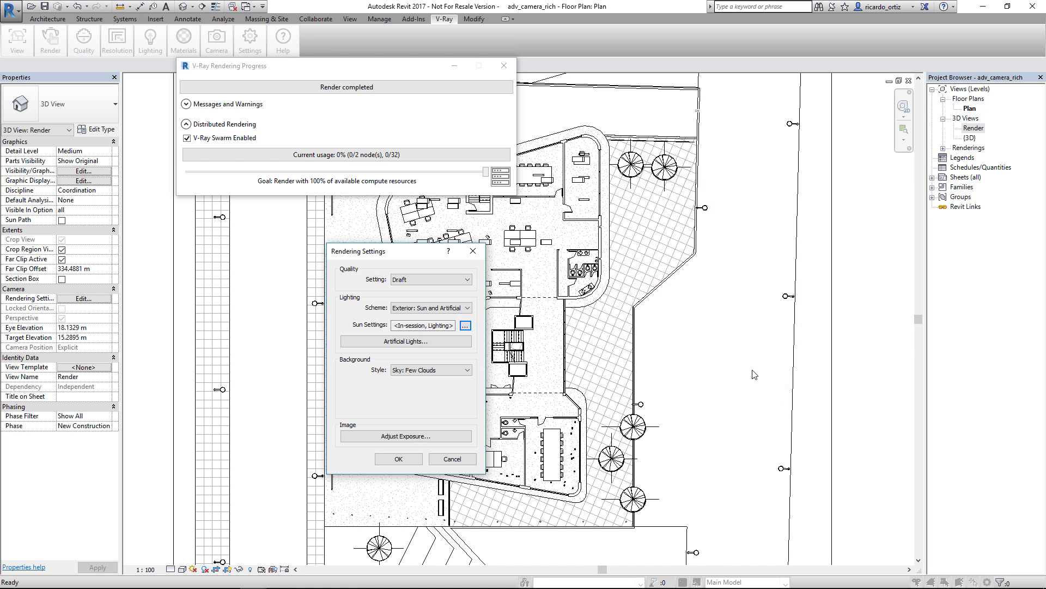
click(400, 459)
- Show the V-Ray frame buffer again and open its render history window
click(50, 43)
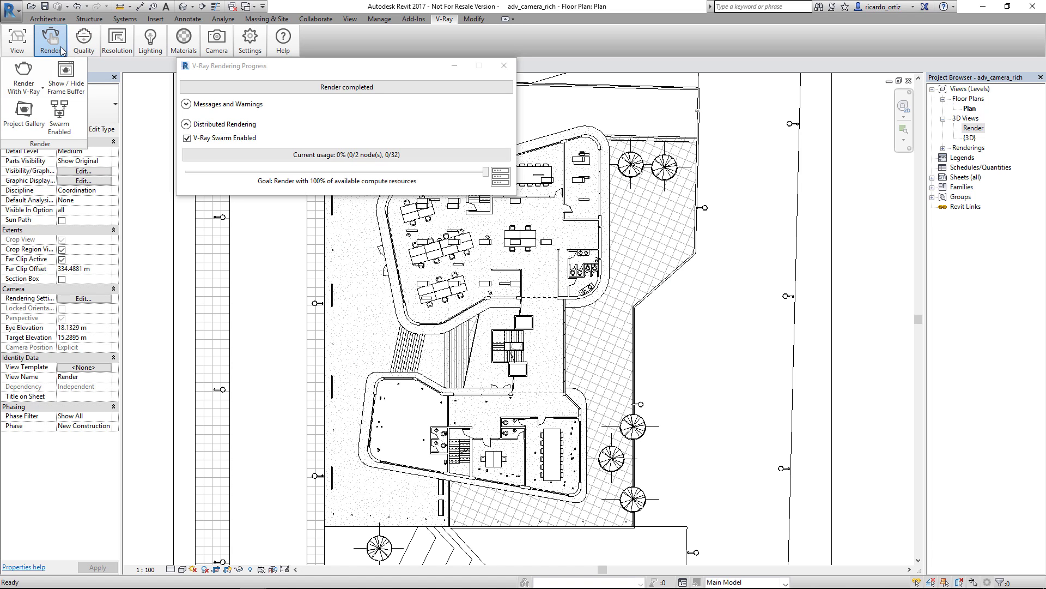
click(65, 79)
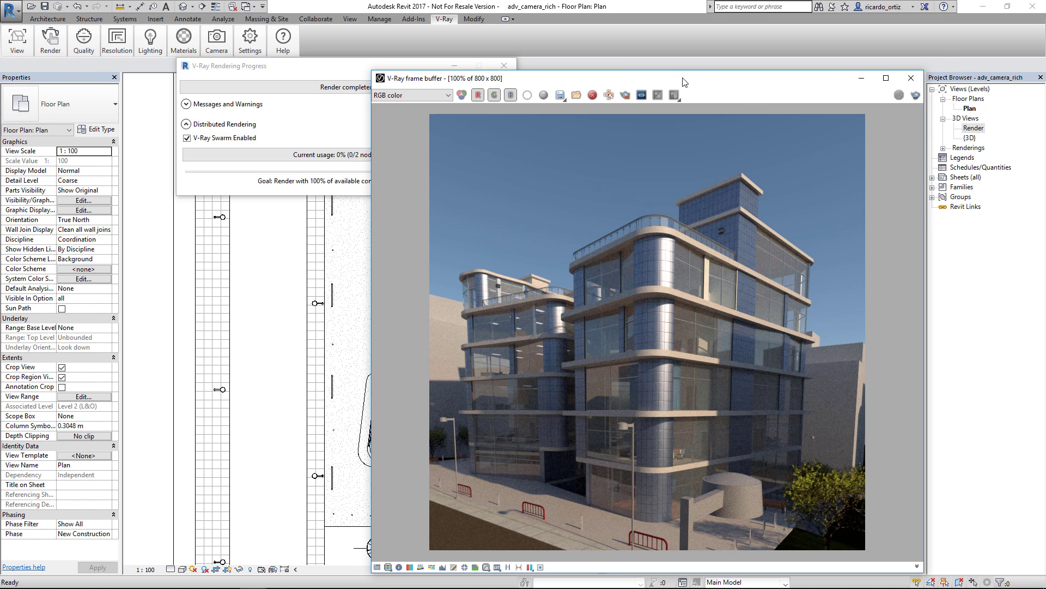
drag(684, 82, 704, 66)
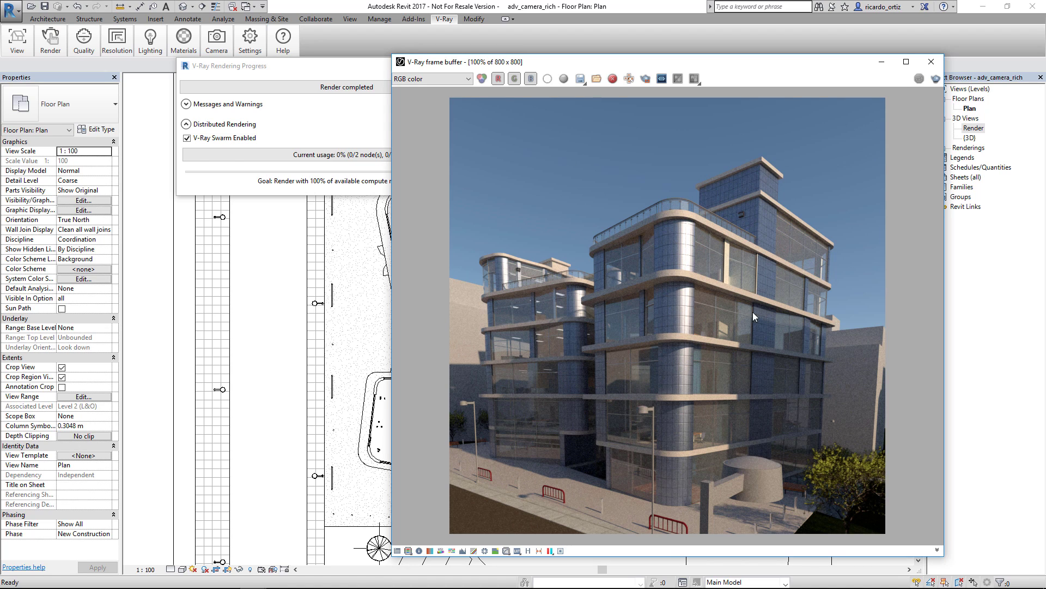
click(528, 551)
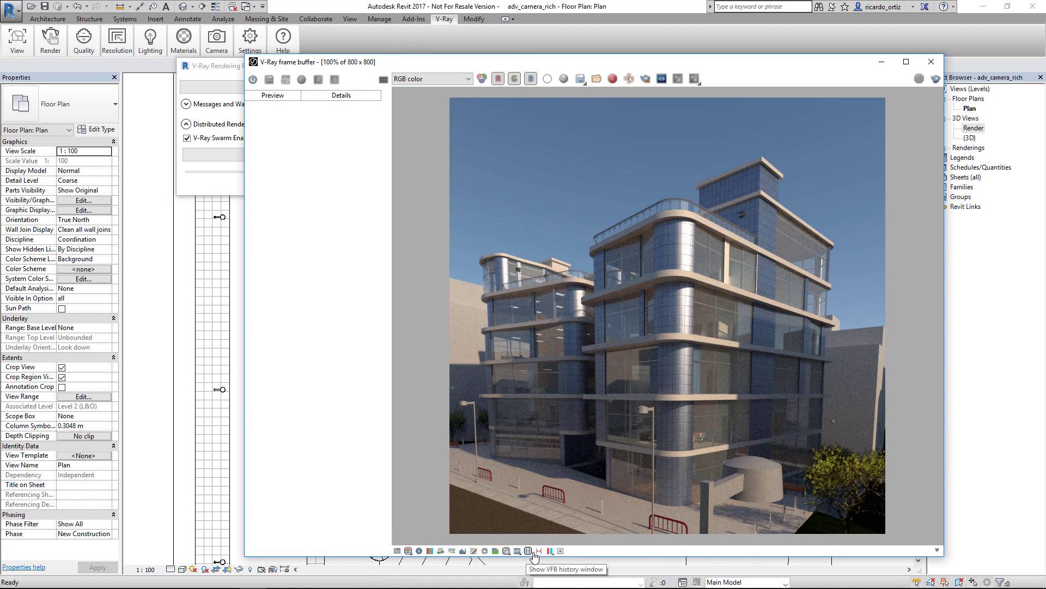
- Enable the render history and choose S:\ChaosGroup\Revit as its history directory
click(253, 79)
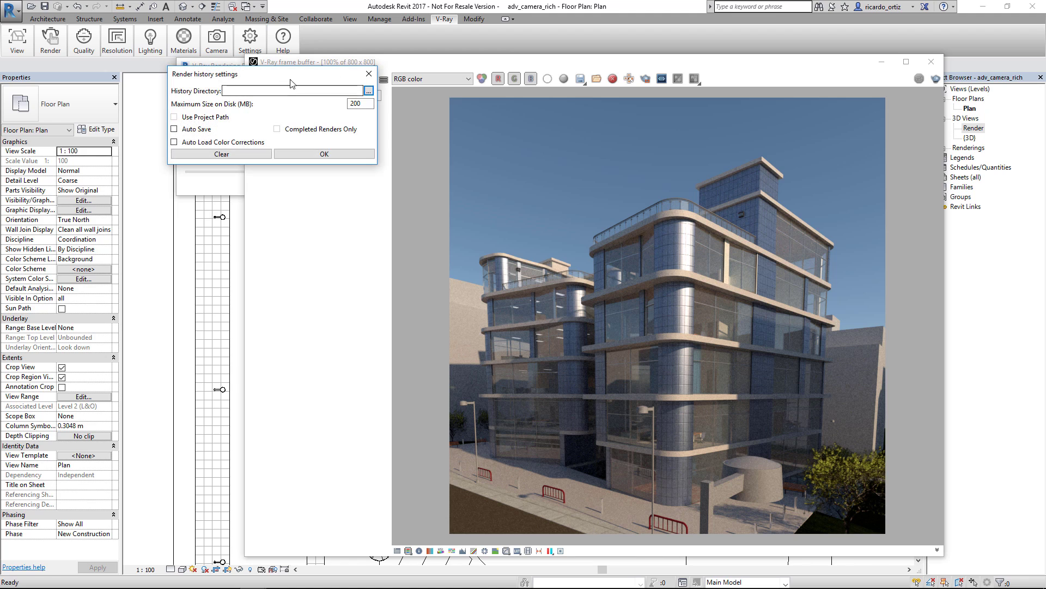
drag(280, 104, 452, 181)
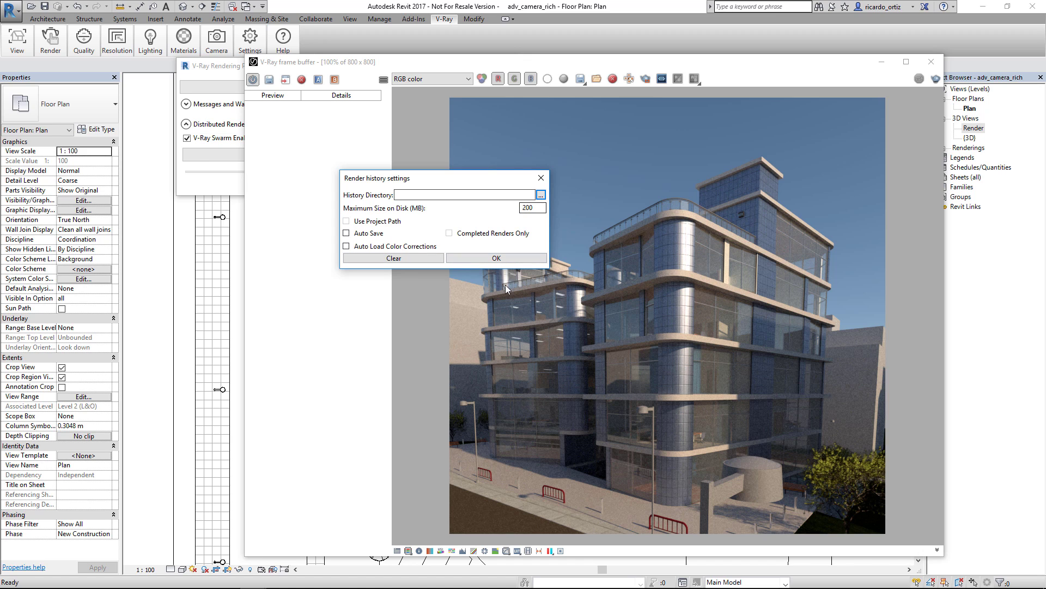
click(541, 194)
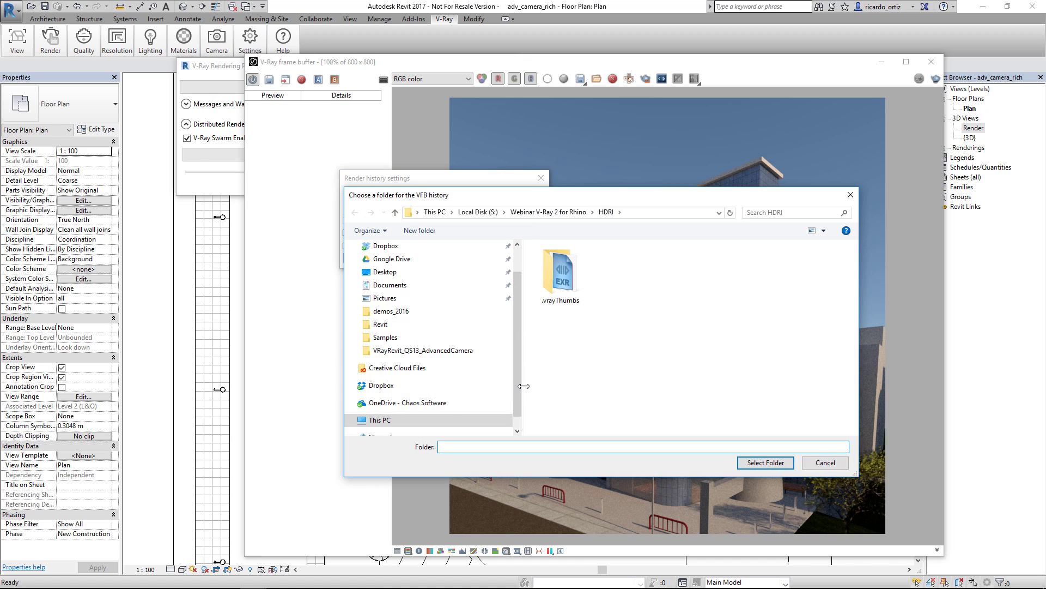
scroll(515, 371, down, 1)
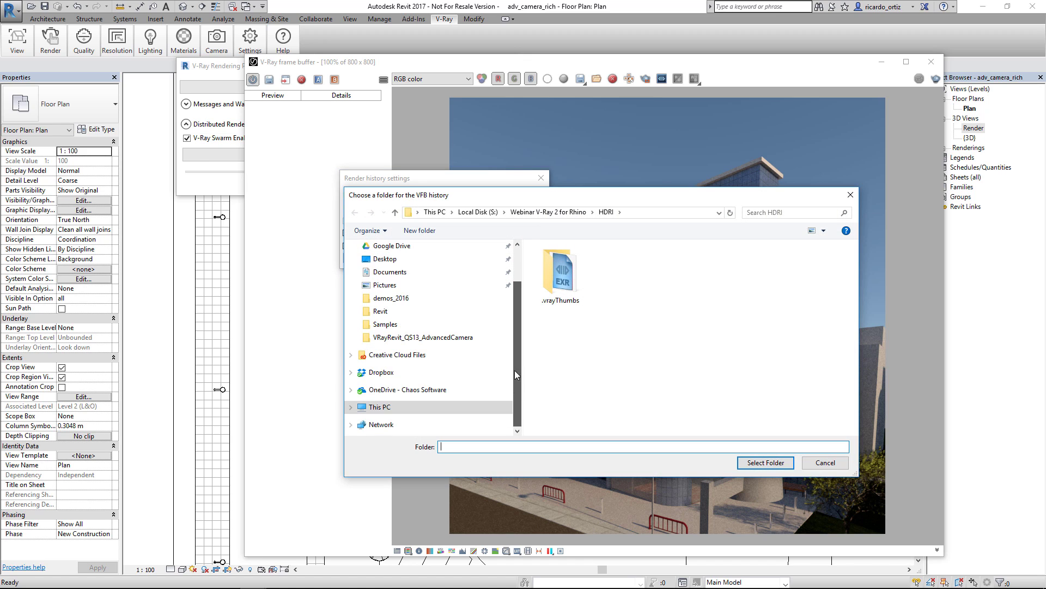
click(430, 408)
double_click(731, 380)
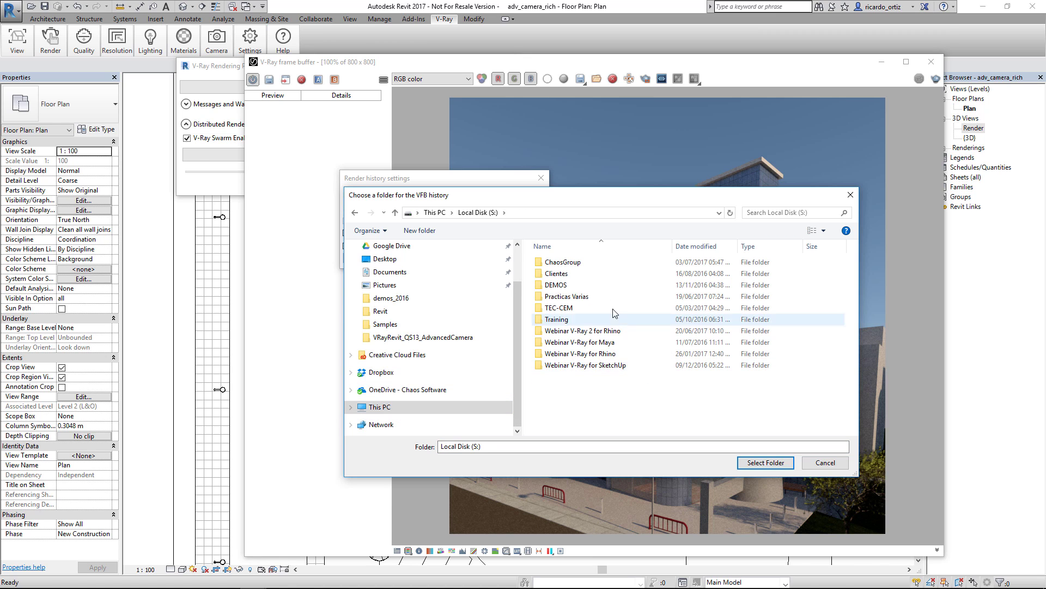
double_click(561, 262)
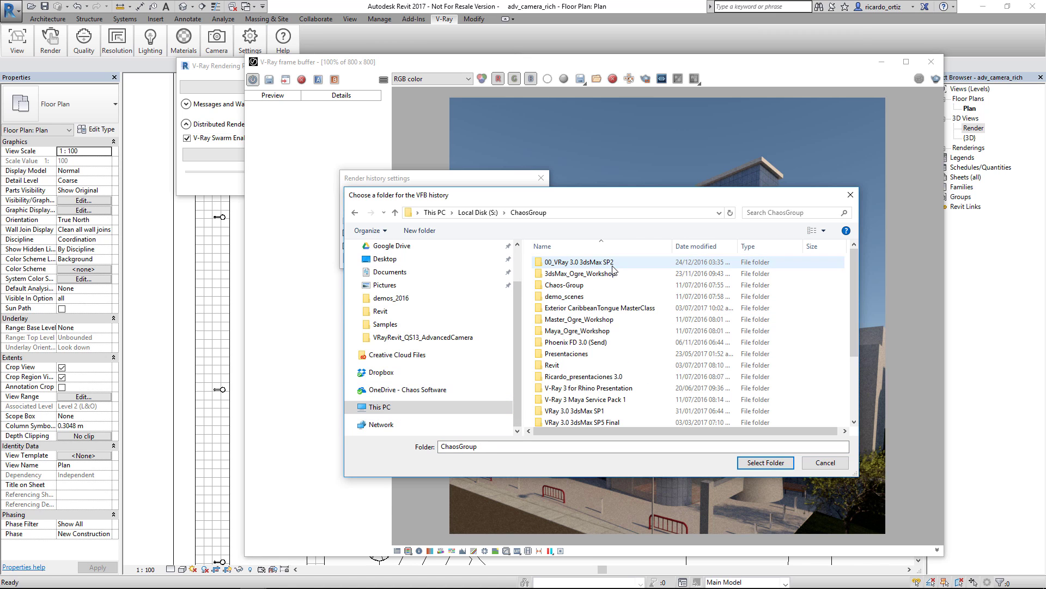
click(593, 365)
click(766, 462)
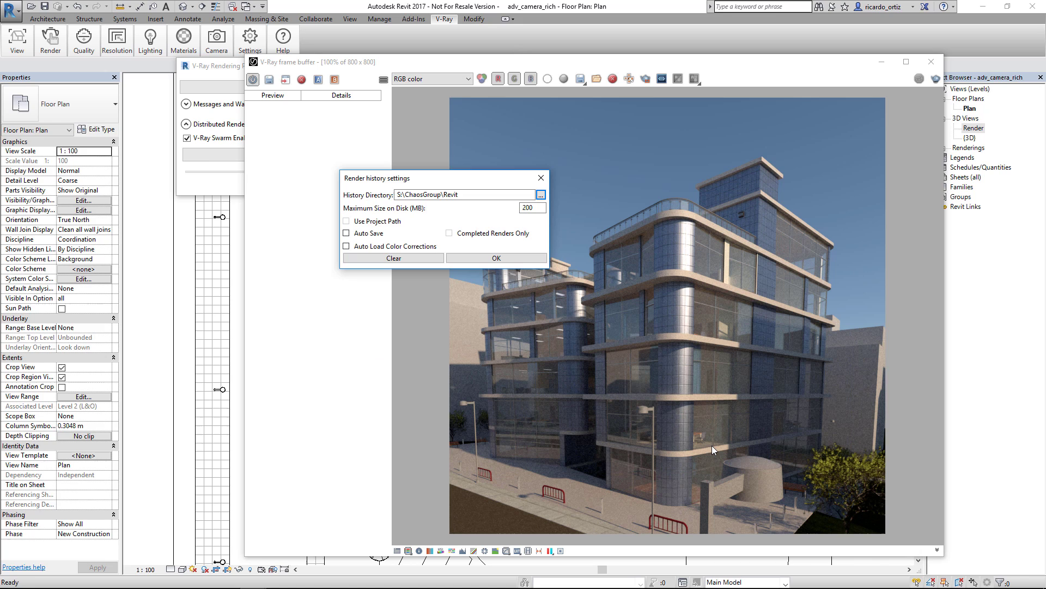
- Set the render history's maximum size on disk to 500 MB, and save the current render to the history
double_click(523, 208)
text(500)
click(497, 258)
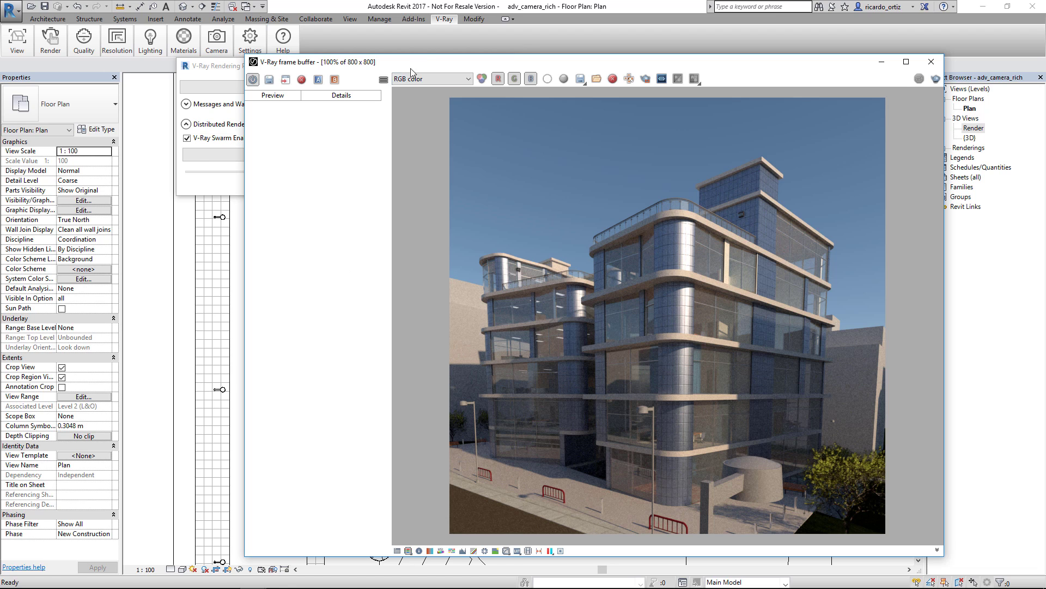
drag(422, 61, 409, 58)
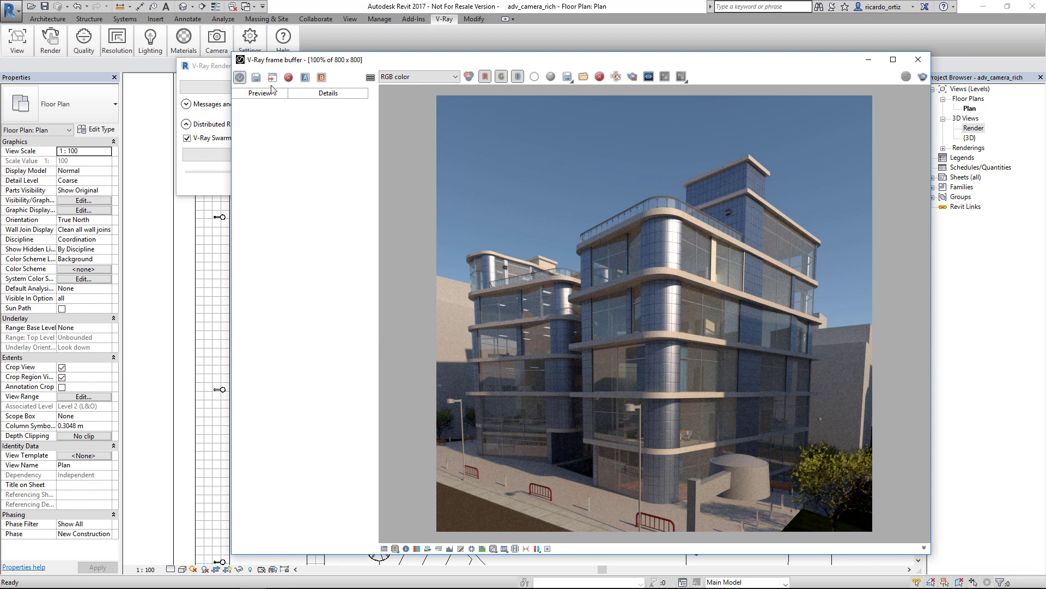
click(256, 77)
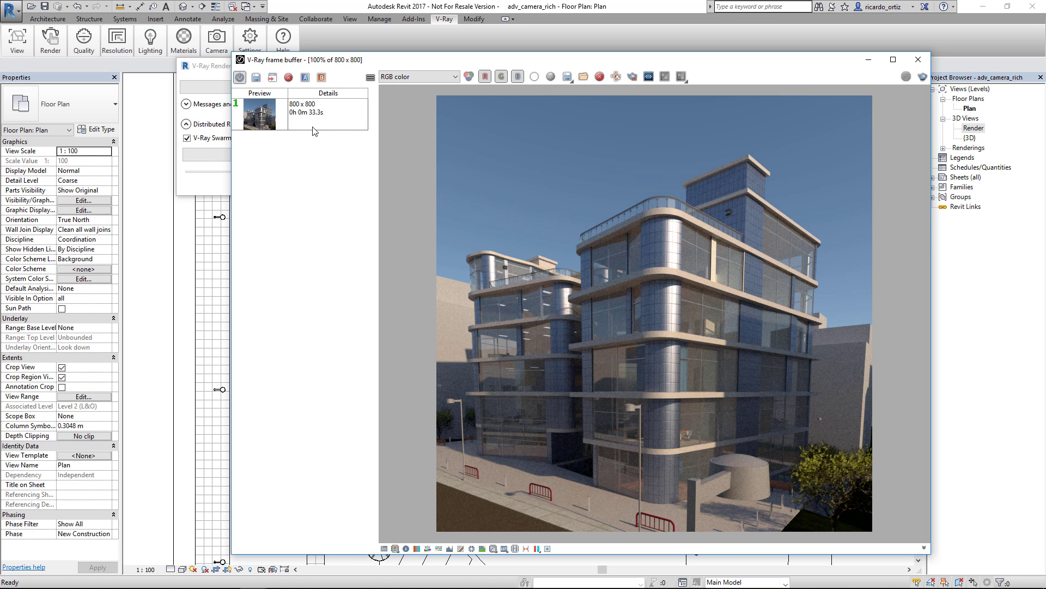
- Add the history note "135 grados" to the render saved in the frame buffer history
click(313, 131)
right_click(314, 123)
click(332, 129)
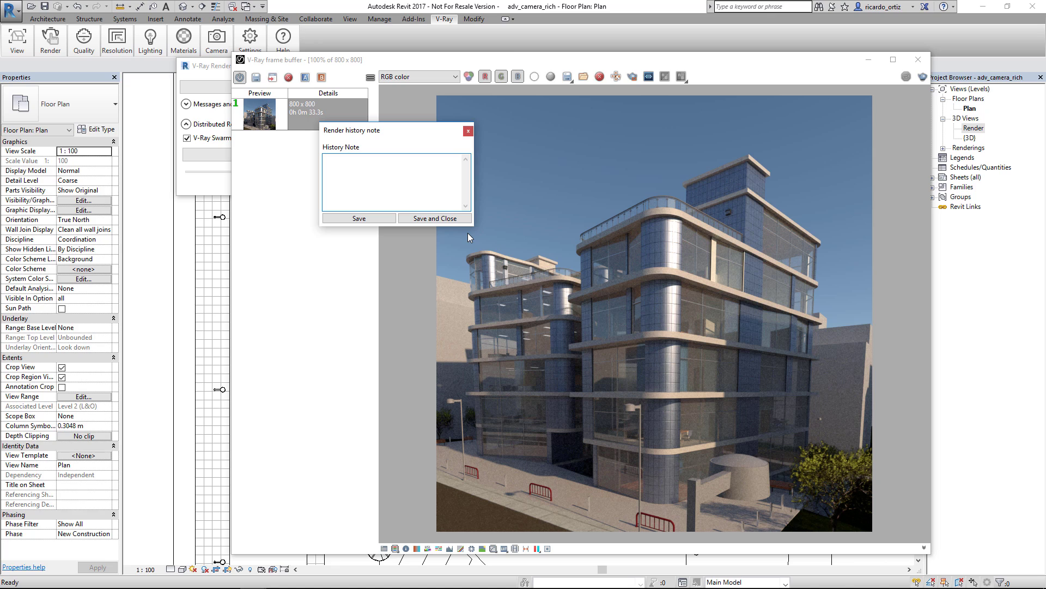
text(135 grados)
click(440, 219)
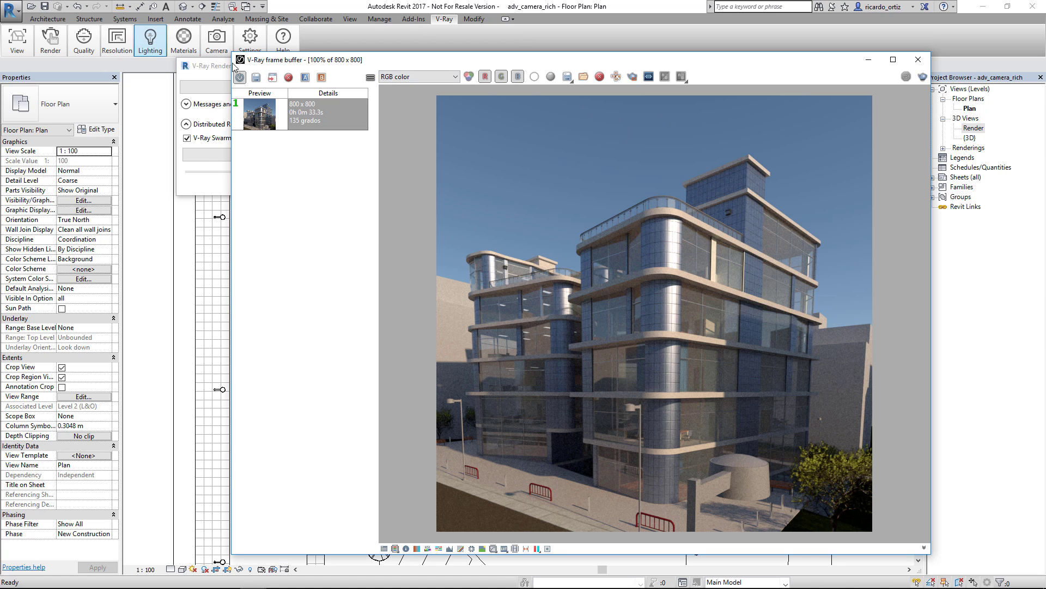
- Render the exterior Render view again with the updated sun settings and bring the V-Ray frame buffer forward
click(61, 51)
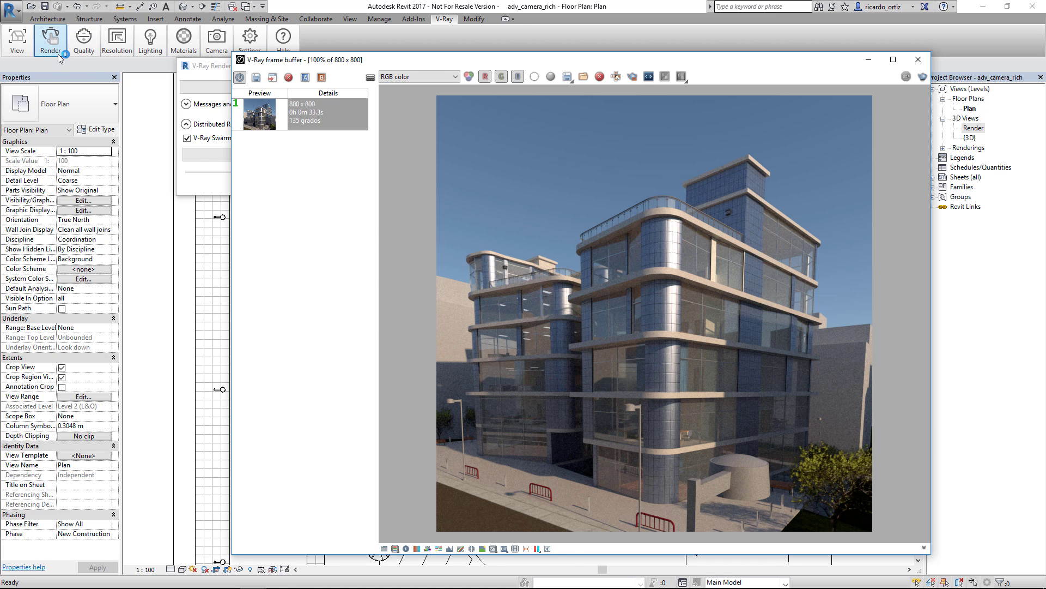
click(42, 88)
click(35, 75)
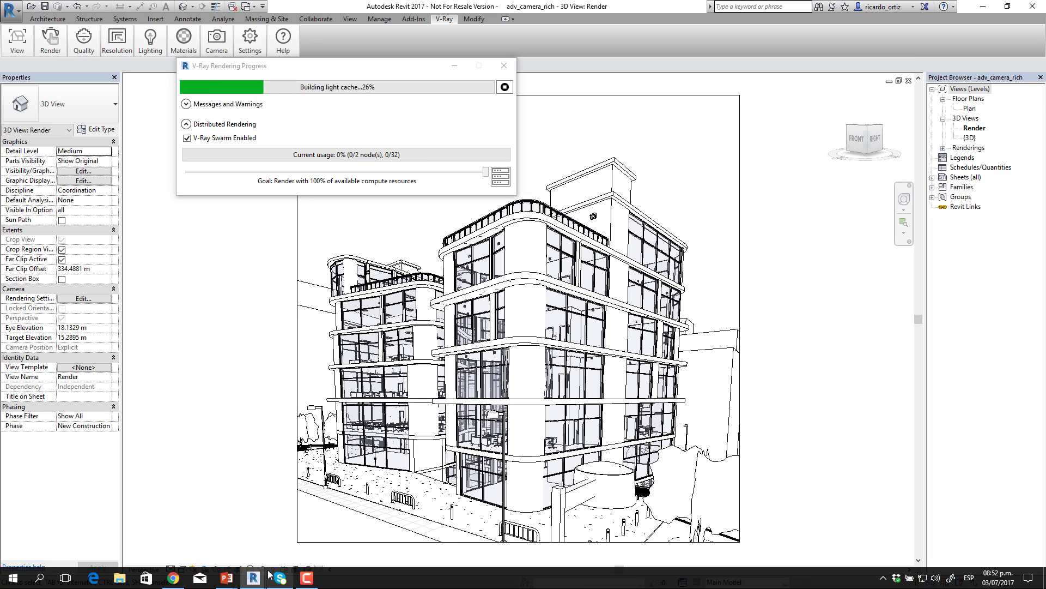
mouse_move(254, 583)
click(397, 532)
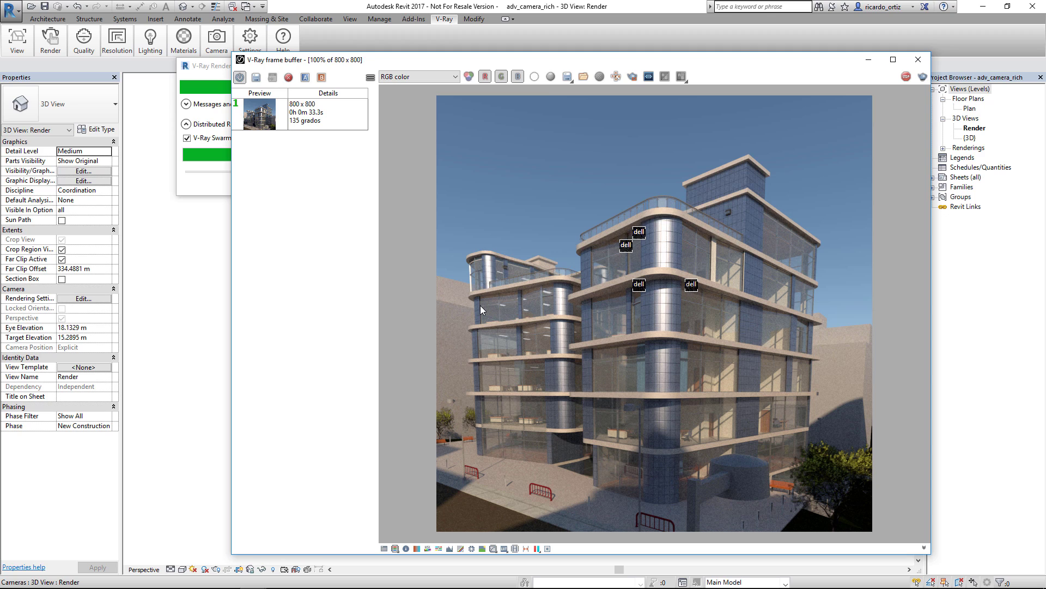
drag(541, 60, 518, 64)
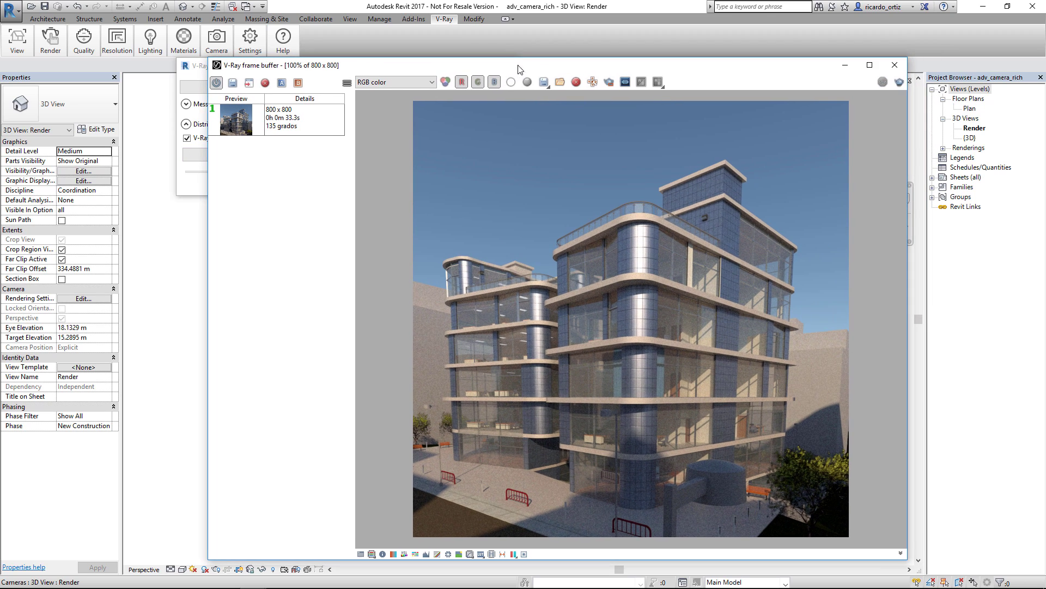
- Save the new render to the history and compare it as image B against the 135 grados render as image A
click(233, 82)
click(288, 158)
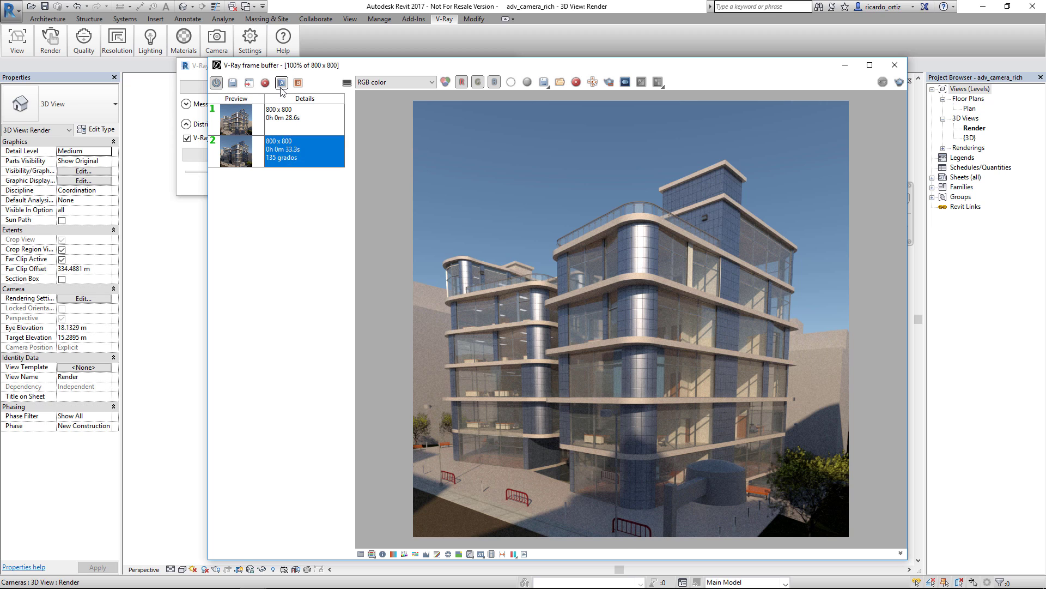
click(282, 82)
click(293, 118)
click(298, 82)
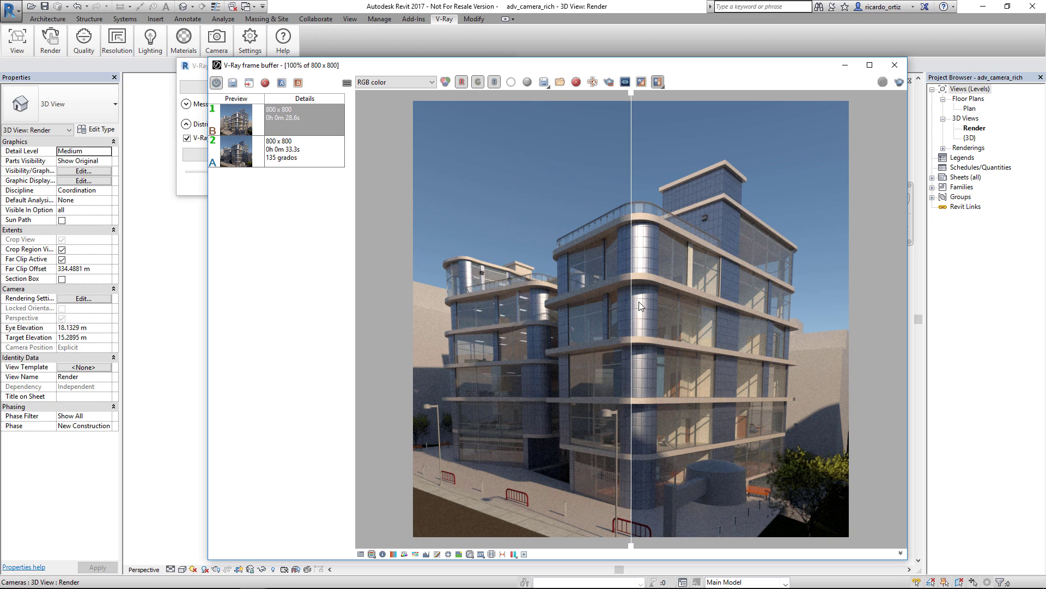
drag(632, 305, 619, 340)
- Move the frame buffer aside and close the V-Ray rendering progress window
drag(502, 65, 522, 48)
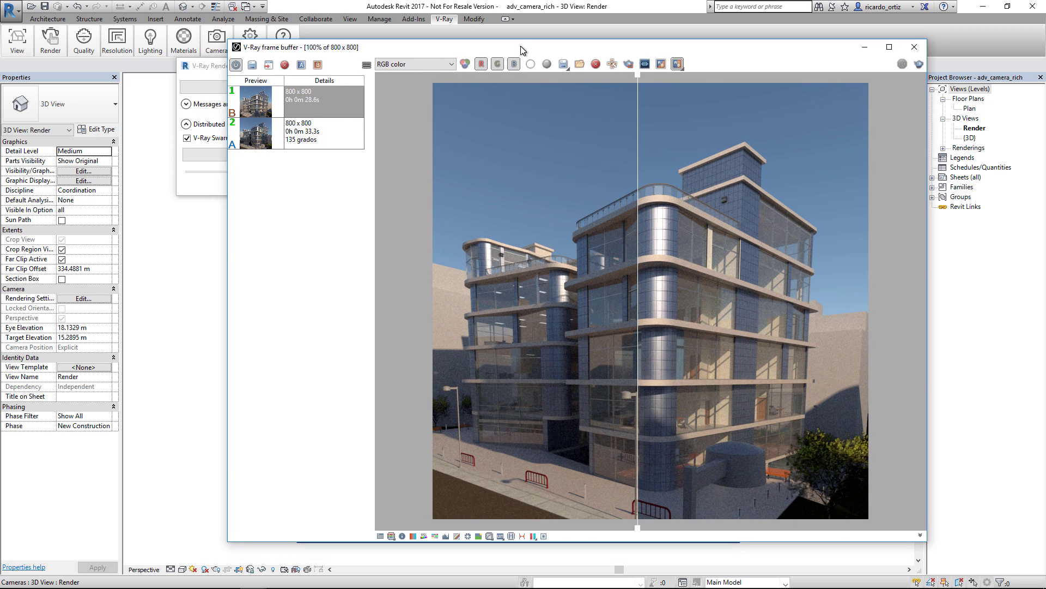
drag(215, 65, 125, 80)
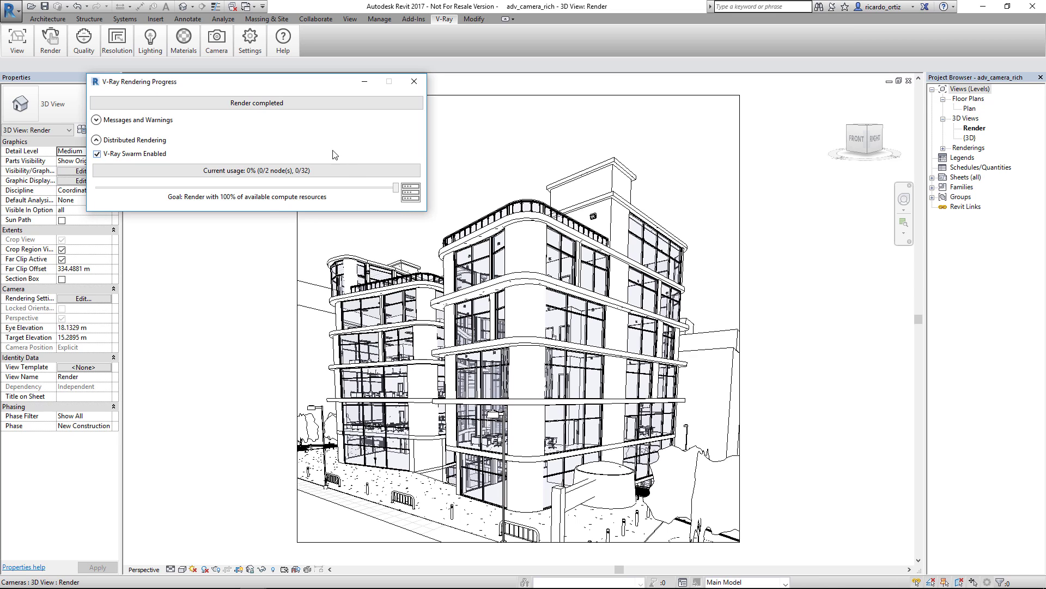
click(414, 81)
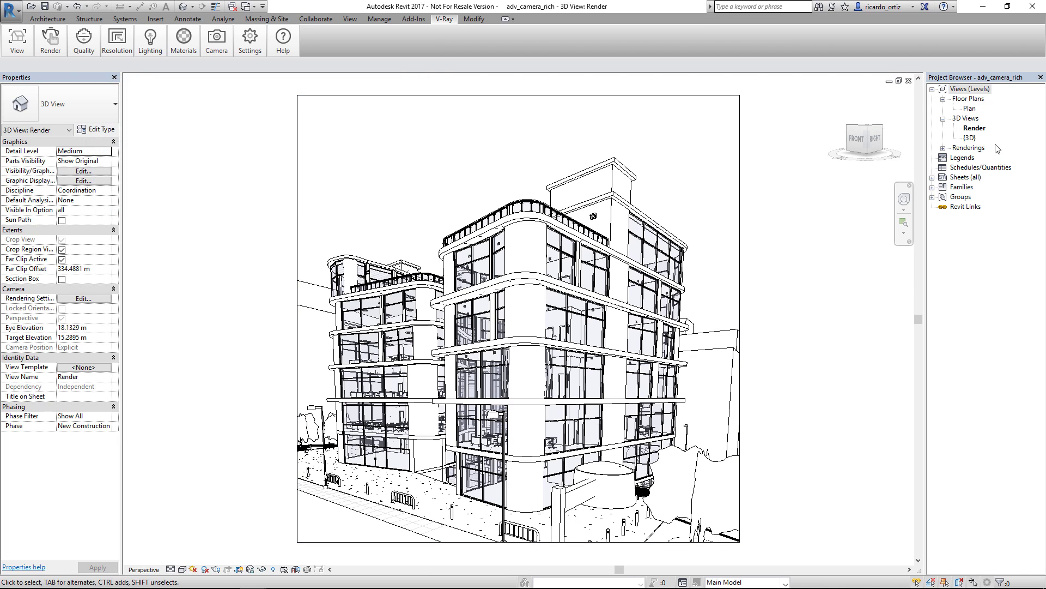
- Examine the Single Day solar study options in the Render view's sun settings and cancel out of them
click(971, 129)
click(82, 299)
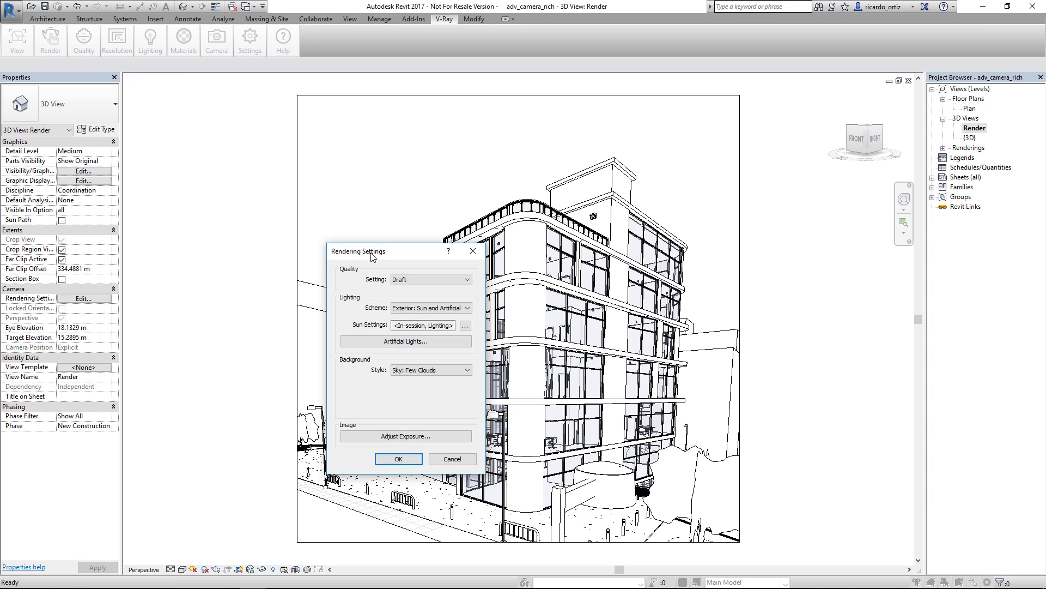
drag(370, 245, 588, 144)
click(677, 217)
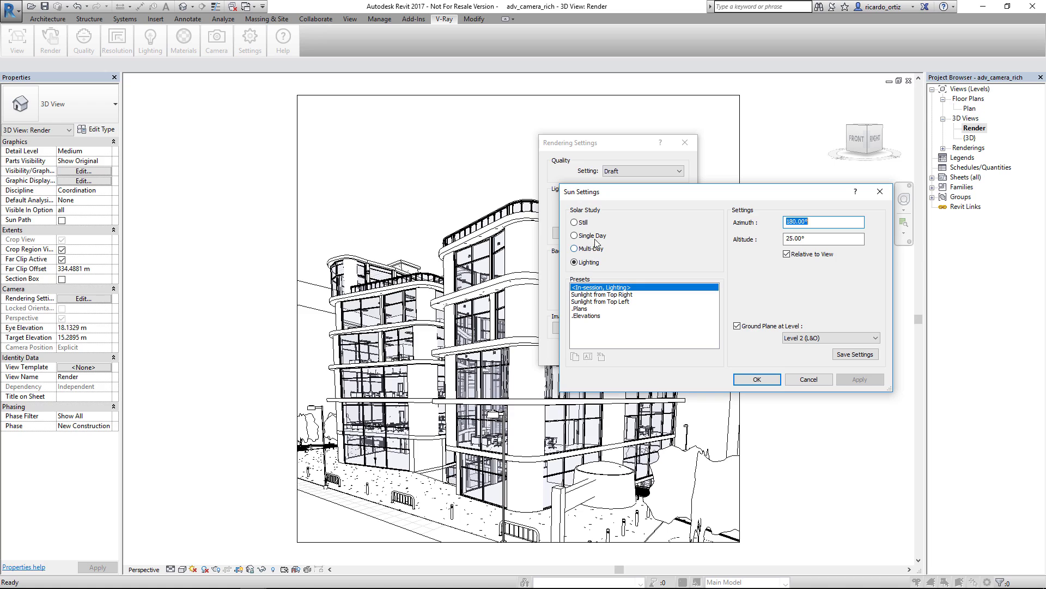
click(593, 238)
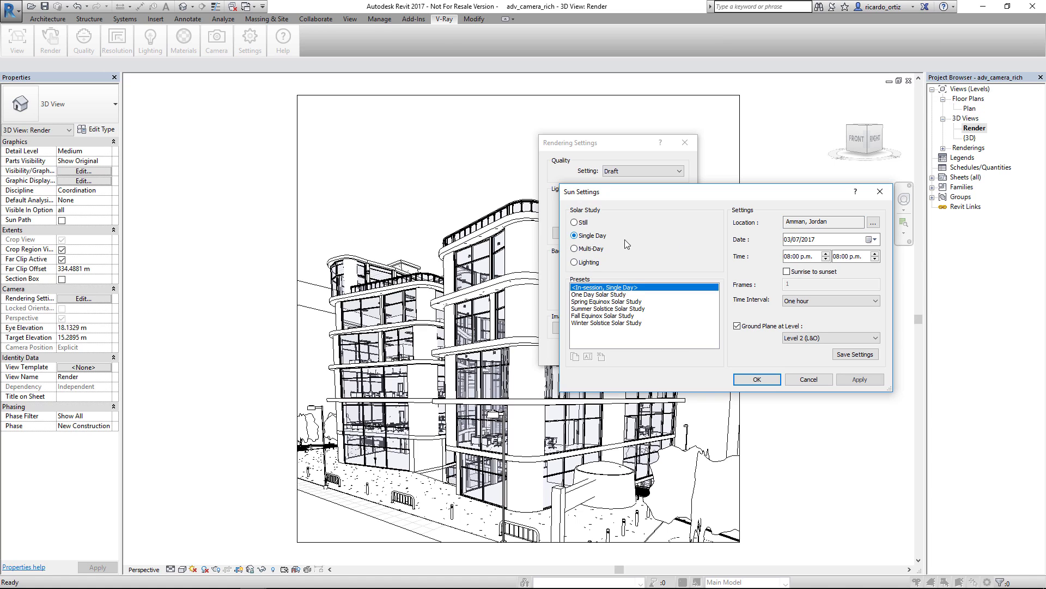
click(825, 239)
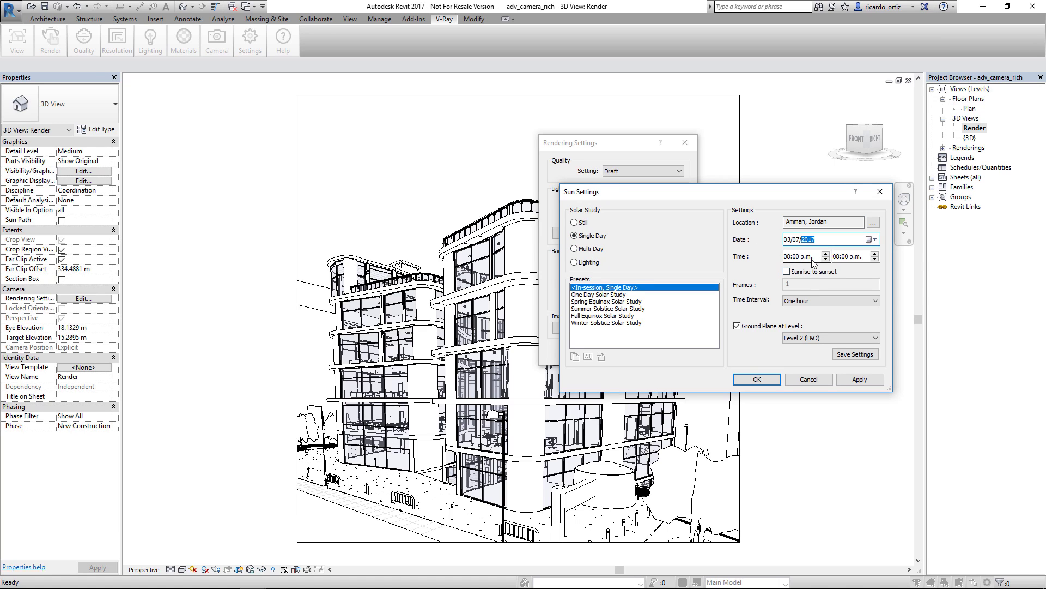
click(810, 380)
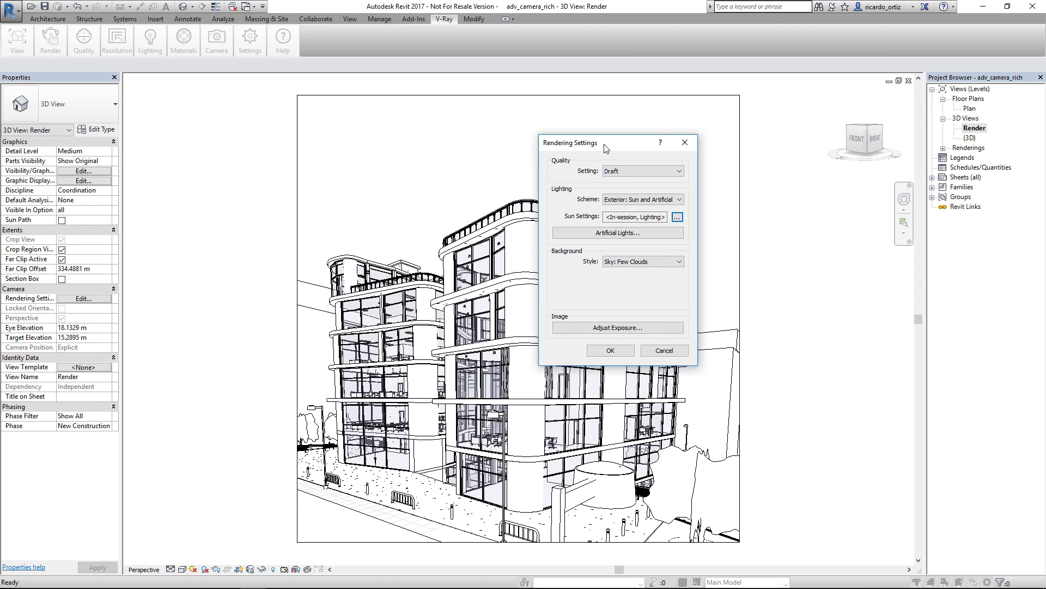
drag(605, 145, 511, 146)
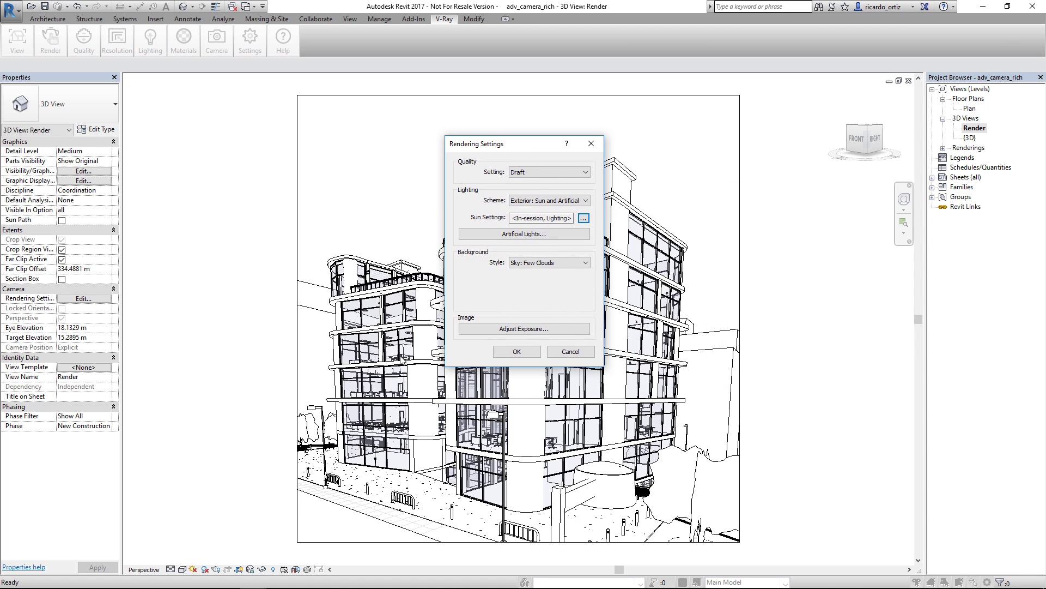
- Switch to the PowerPoint slide show and review the Iluminación slide
key(alt+Tab)
key(alt+Tab)
key(alt+Tab)
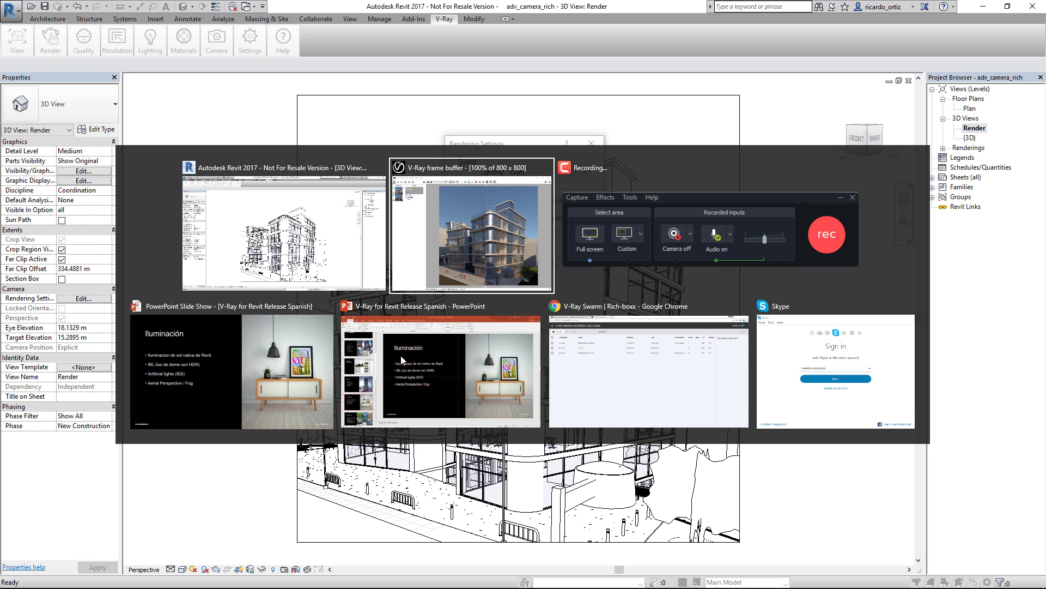
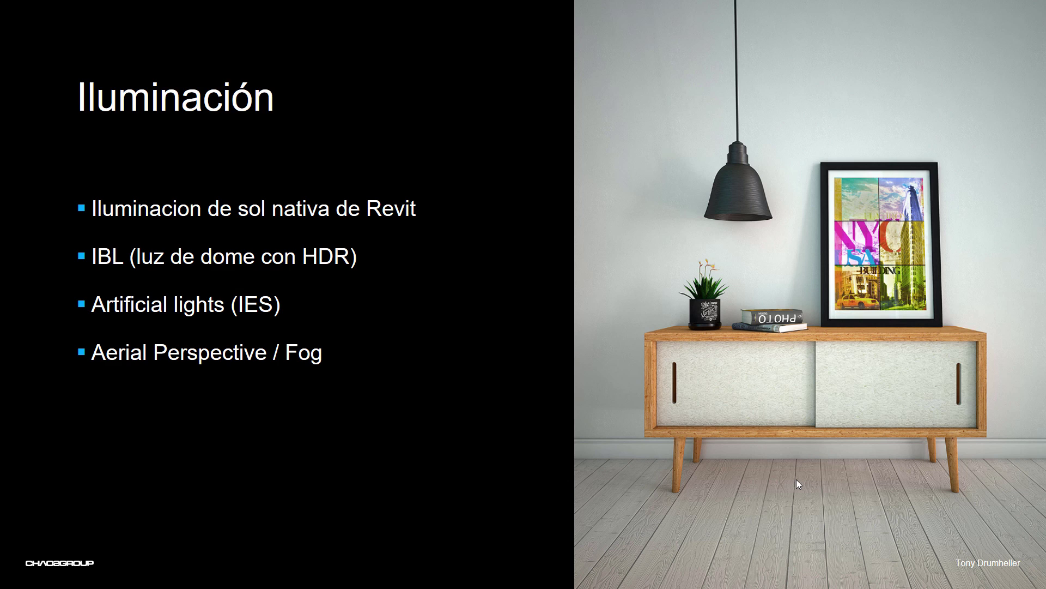
- Switch to the interior_lighting_rich project in Revit and examine the room in its {3D} and Render views
key(alt+Tab)
key(alt+Tab)
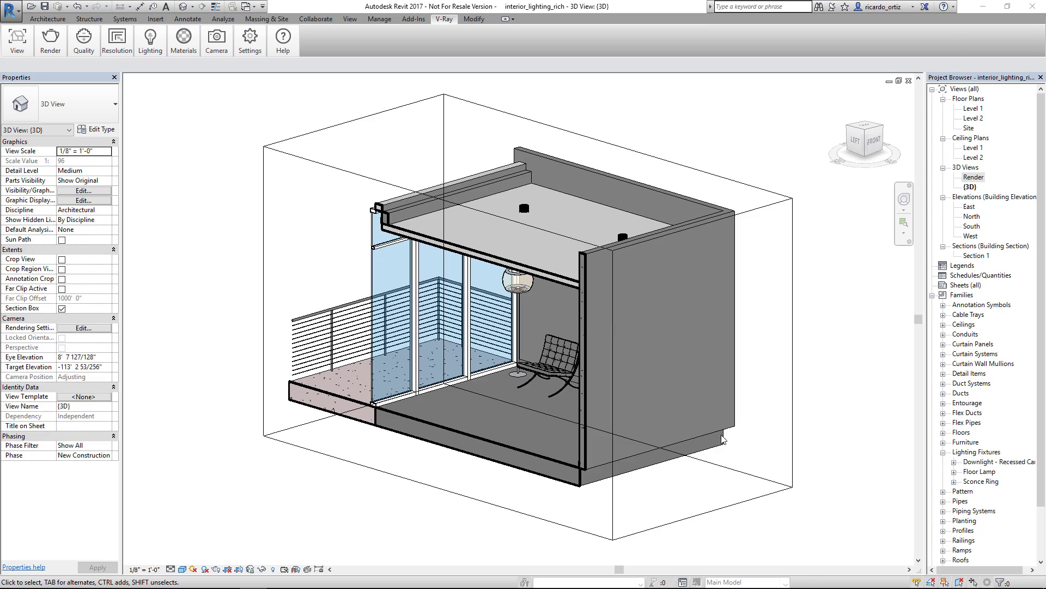
shift+middle_drag(722, 439, 708, 394)
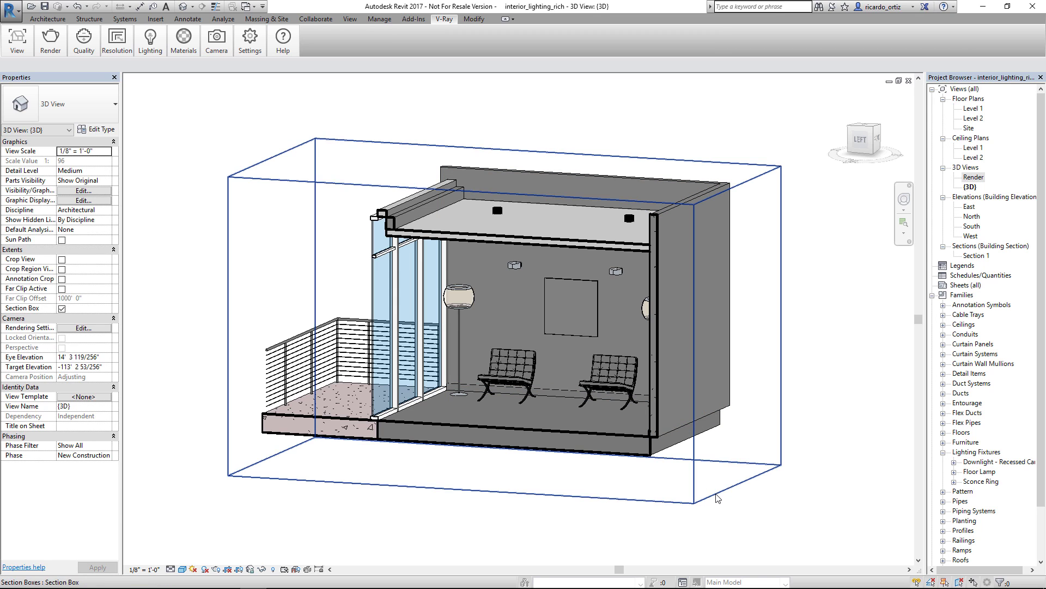
shift+middle_drag(716, 450, 673, 460)
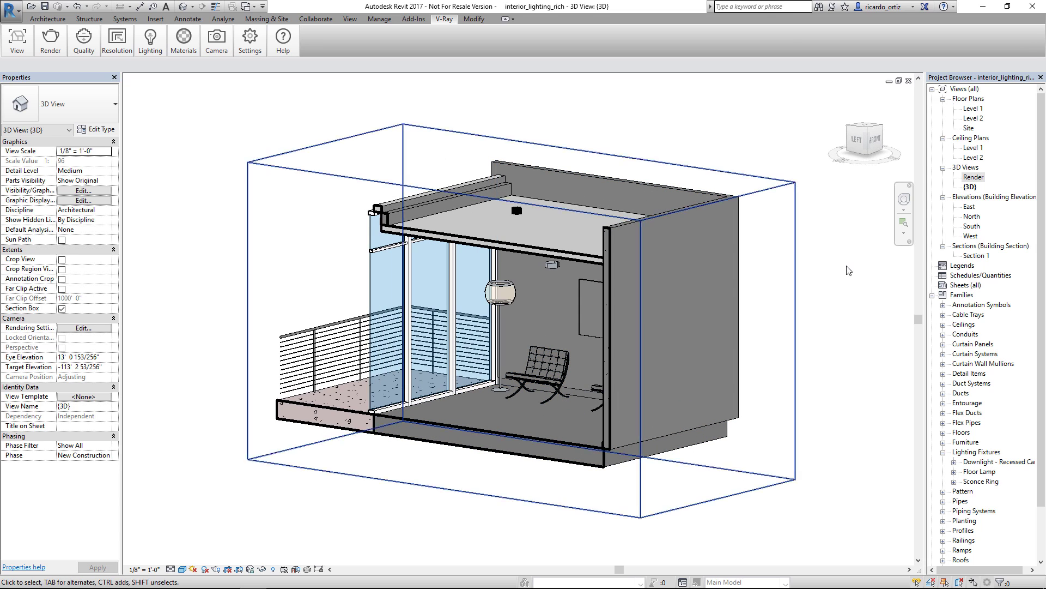
double_click(974, 177)
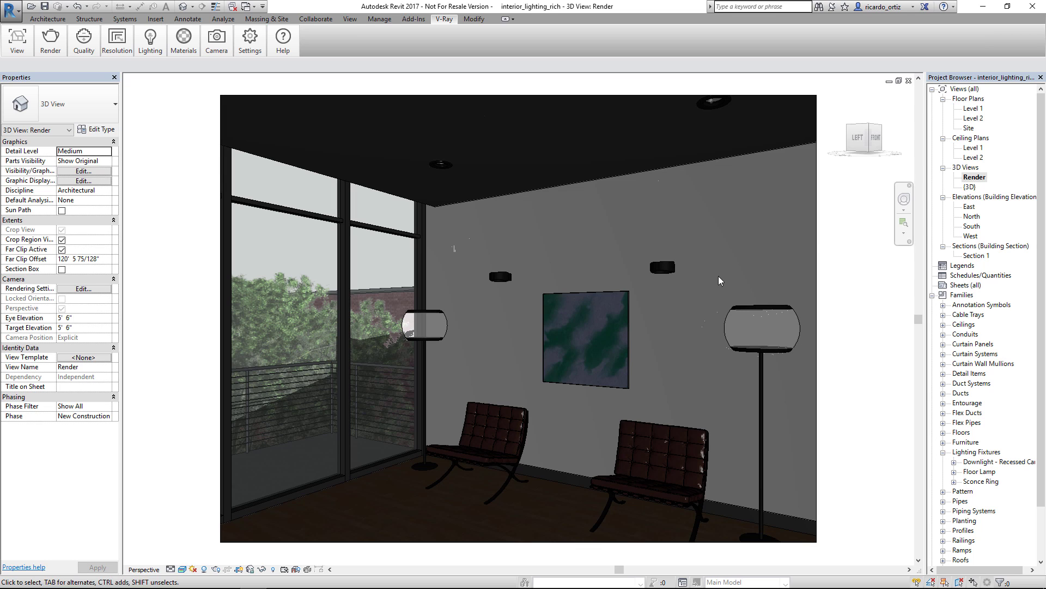
click(184, 7)
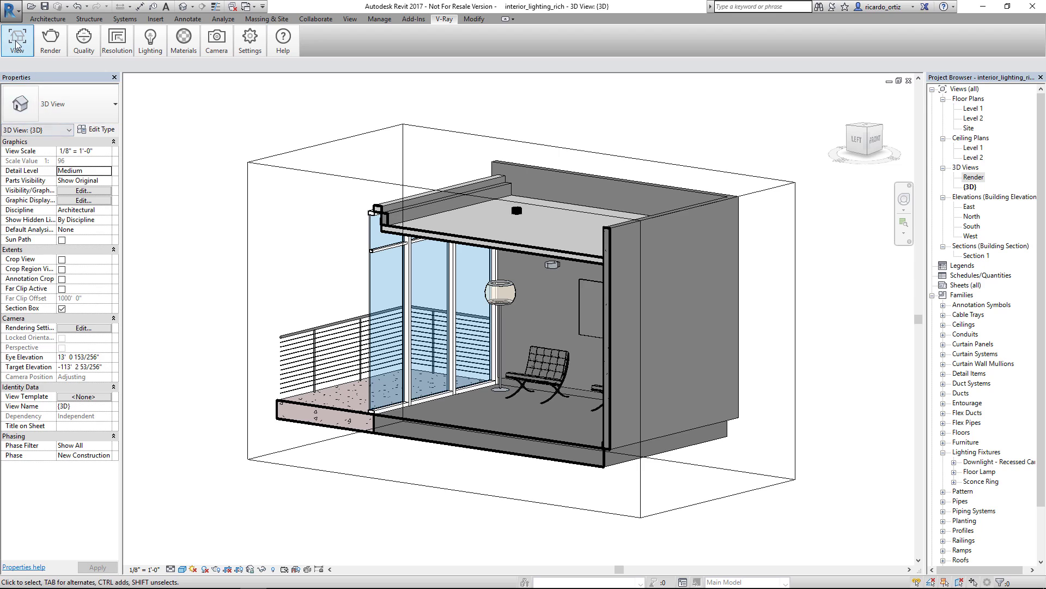
- Render the interior's Render view with V-Ray from the {3D} view and enlarge the frame buffer to show the whole image
mouse_move(19, 43)
click(16, 79)
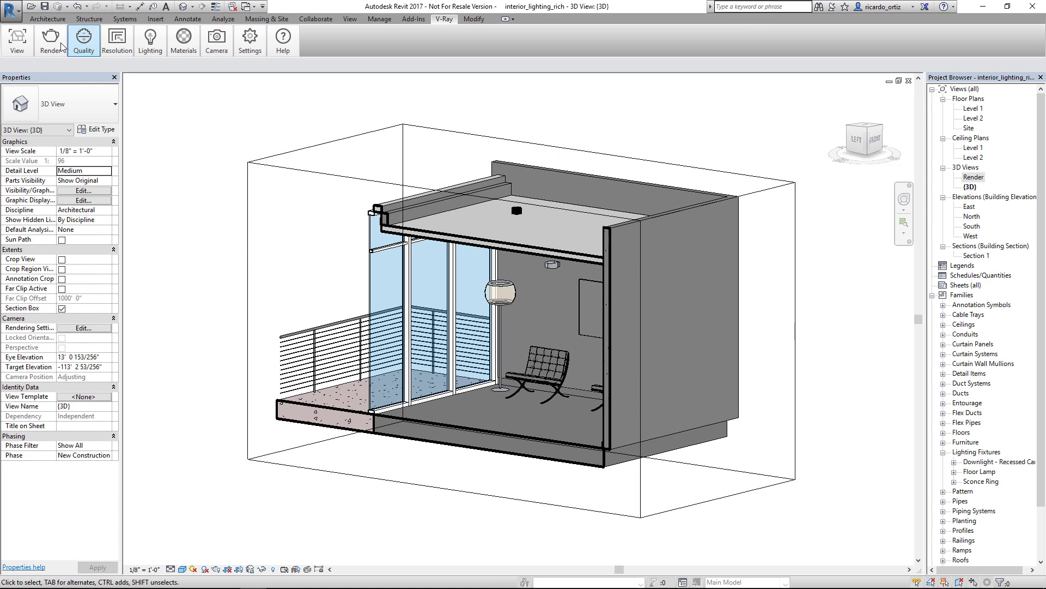
mouse_move(56, 43)
click(34, 77)
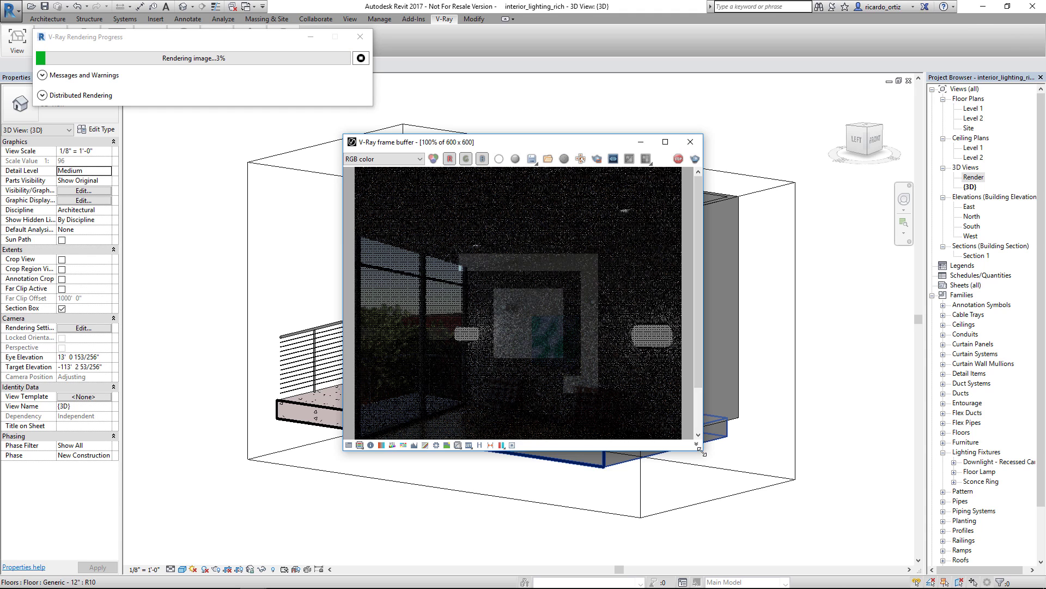
drag(703, 452, 813, 529)
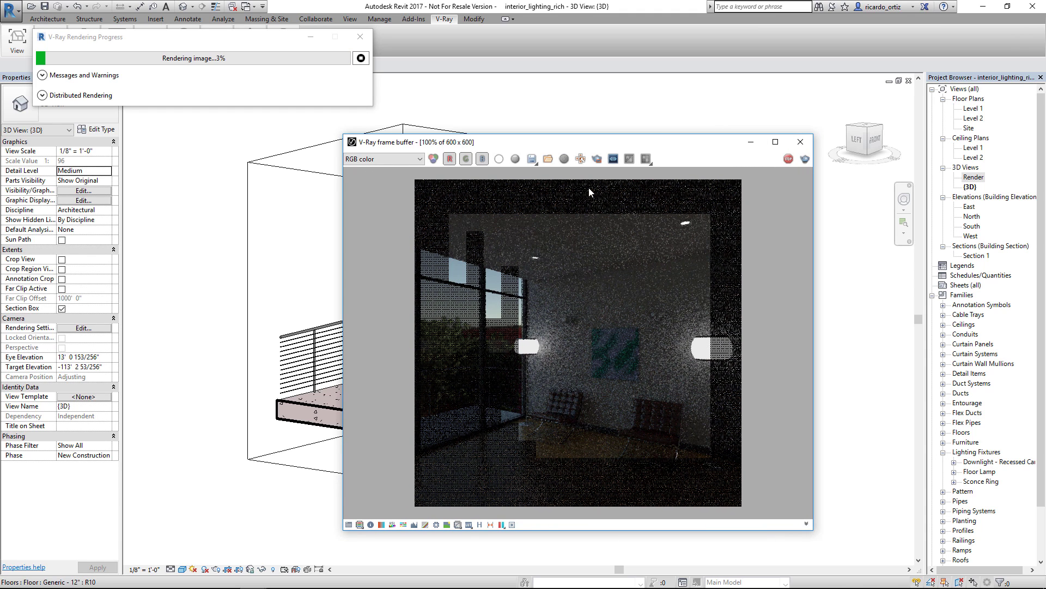
drag(590, 144, 547, 145)
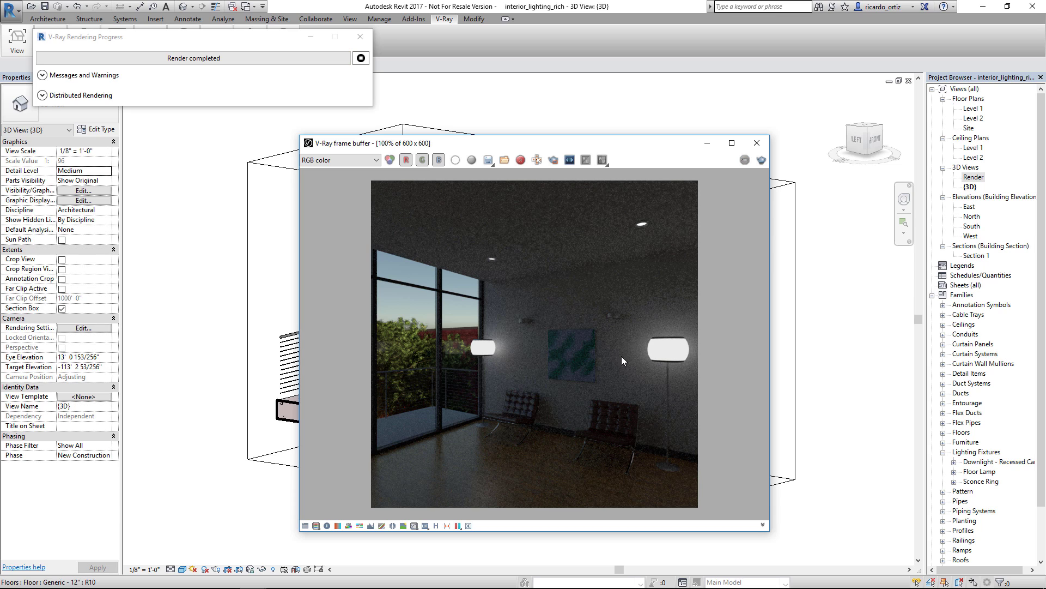
drag(536, 145, 491, 143)
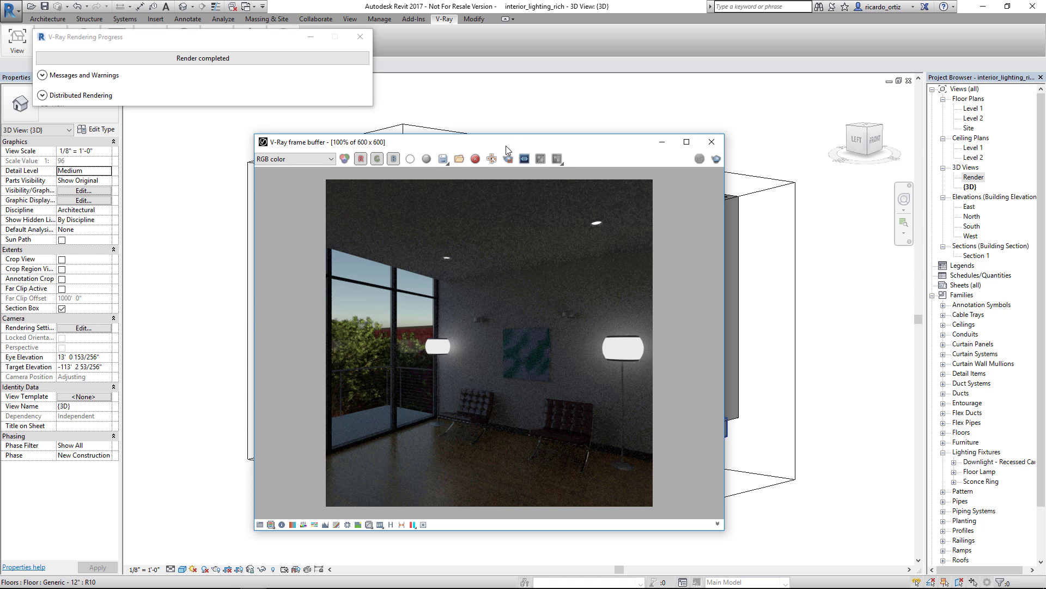
- Set the floor lamp type's Shade material to Lamp Glass - Disabled, with the frame buffer and rendering progress windows out of the way
drag(506, 146, 464, 373)
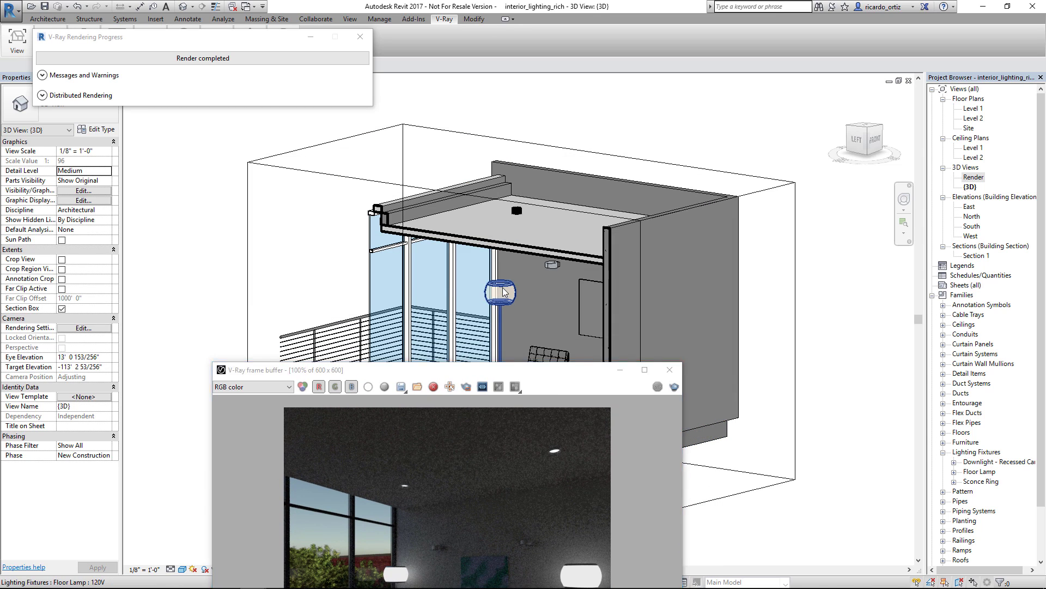
click(504, 292)
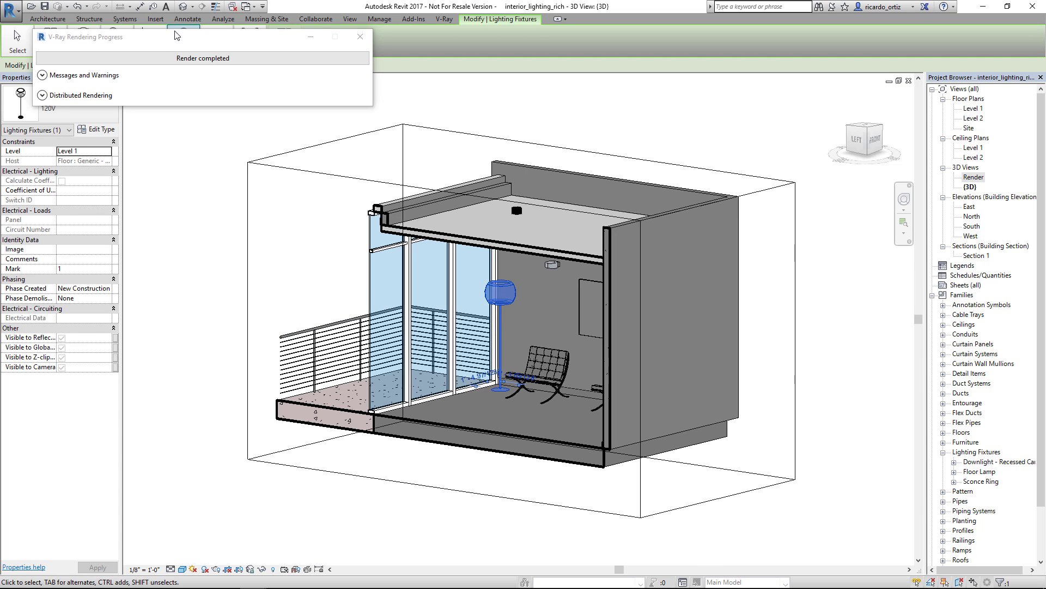
click(310, 36)
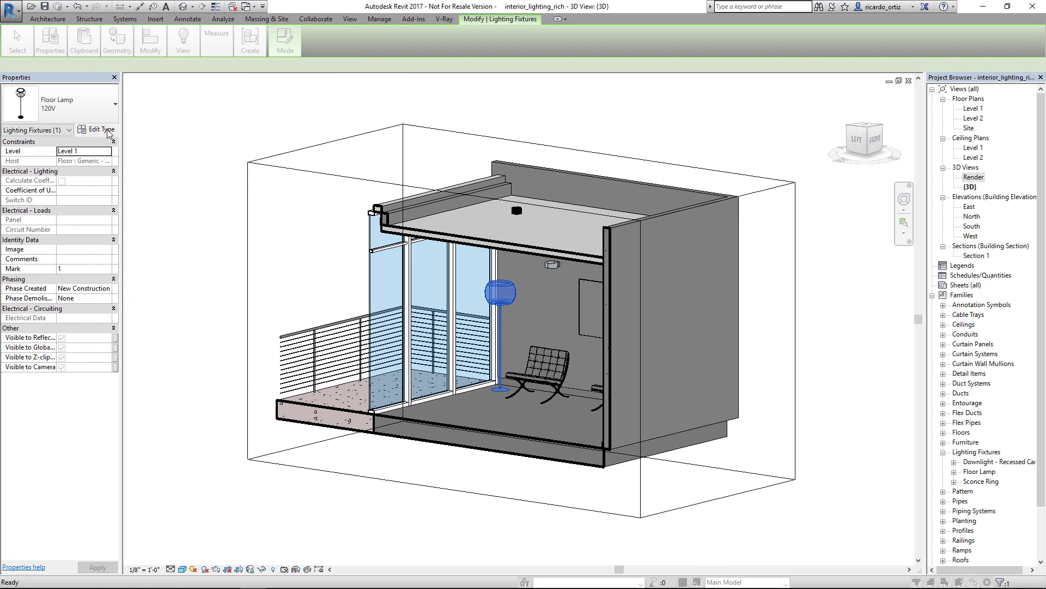
click(101, 129)
click(314, 190)
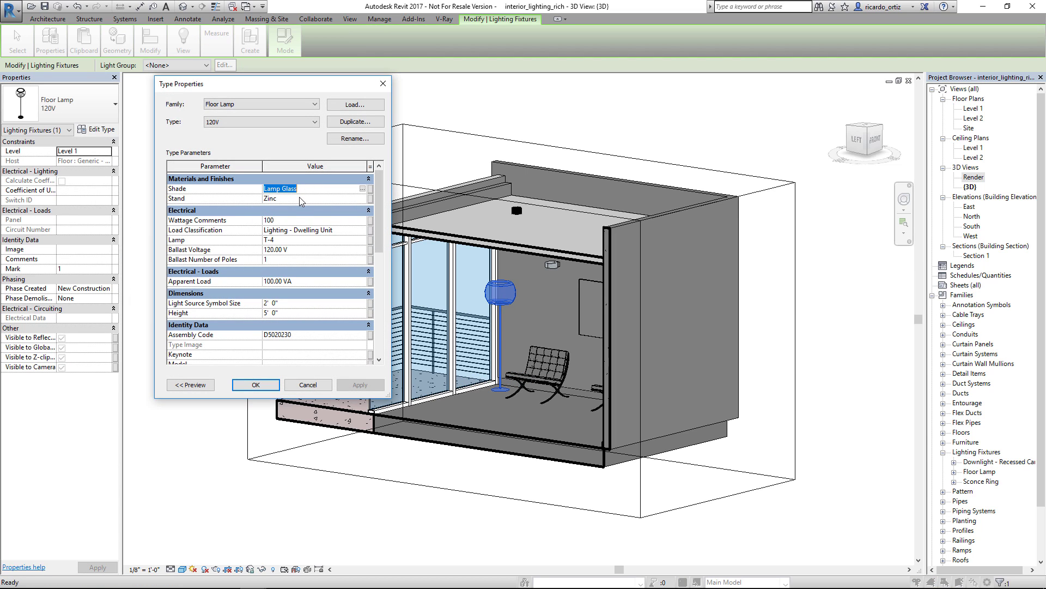
click(362, 189)
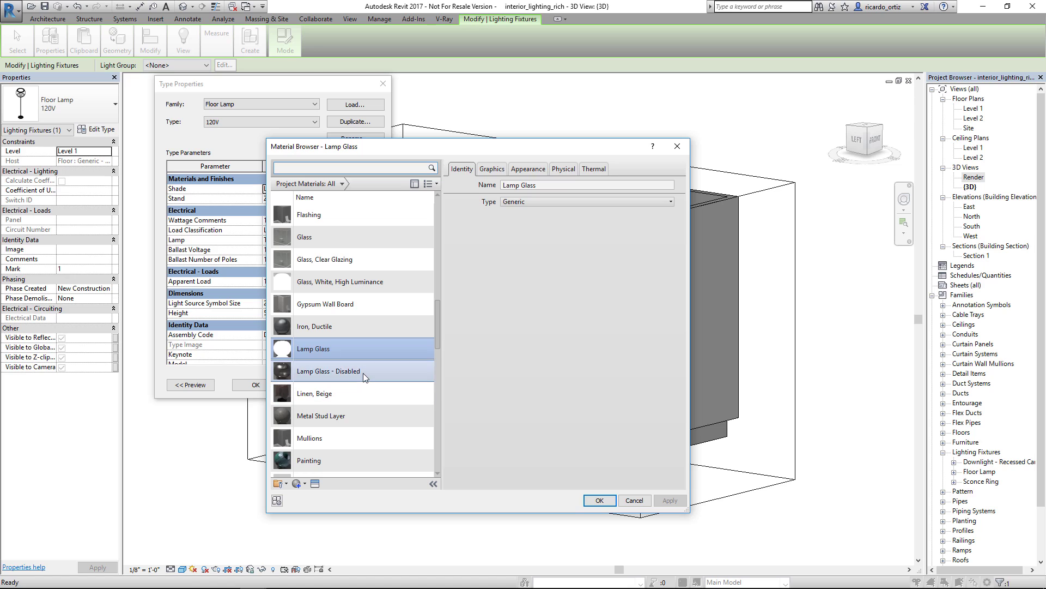
click(350, 375)
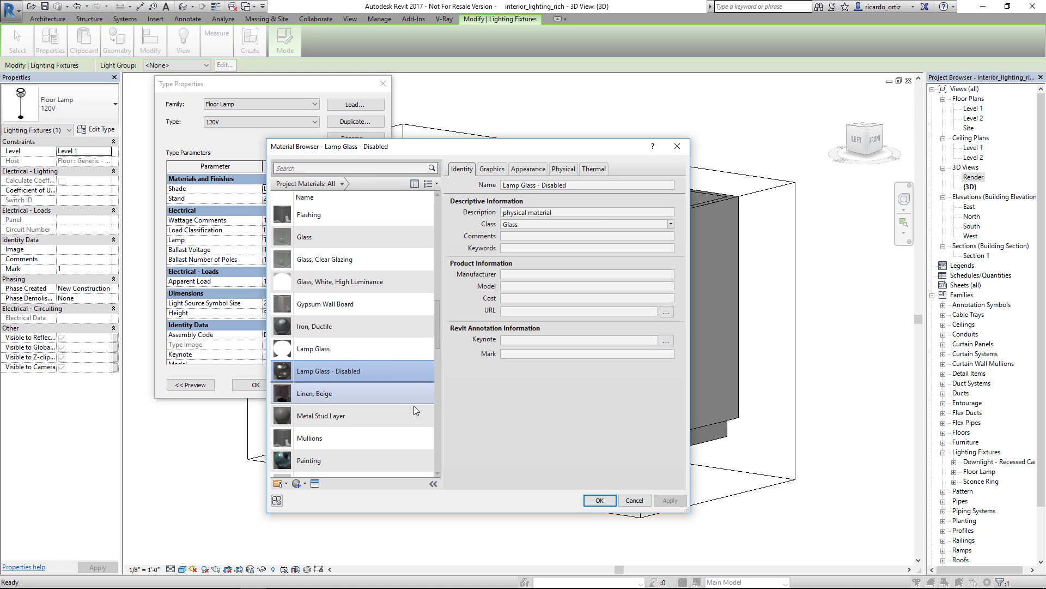
click(597, 502)
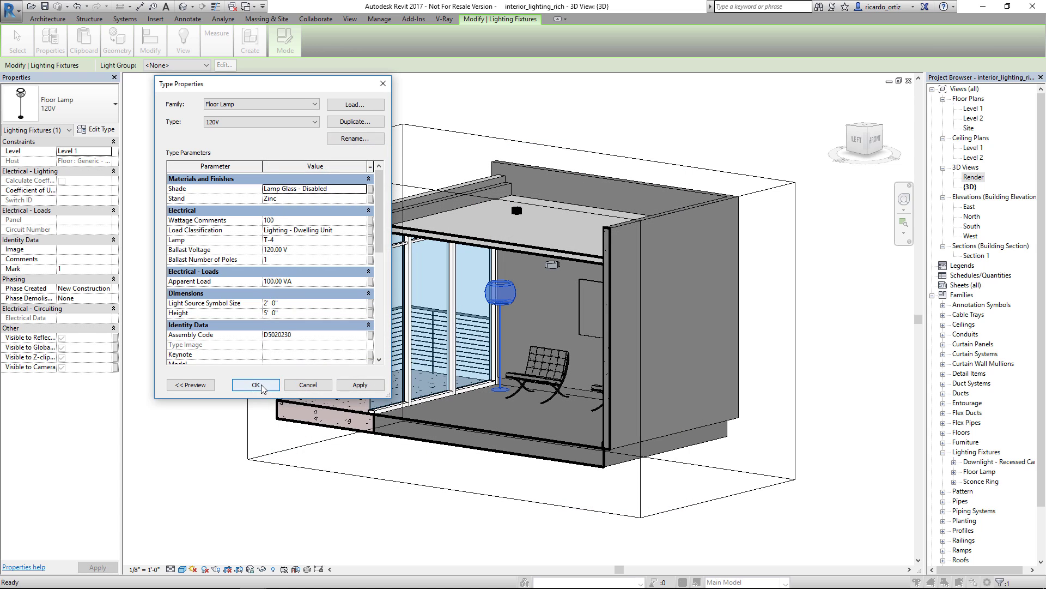
click(360, 385)
click(256, 384)
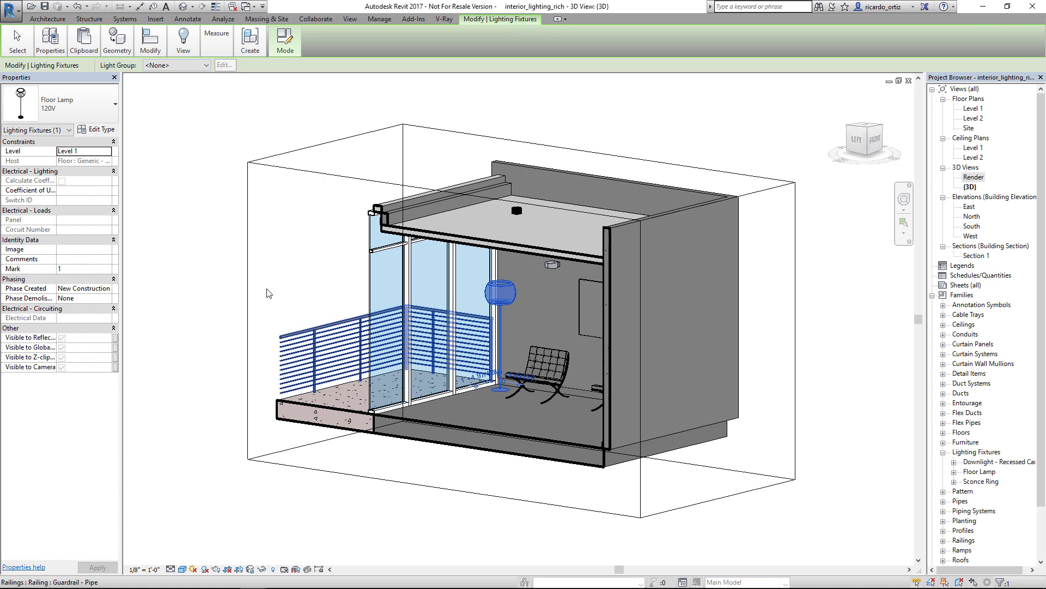
- Set the Render view's sun to a Still solar study dated 22/07/2016 at 06:00 p.m. and accept the rendering settings
click(974, 177)
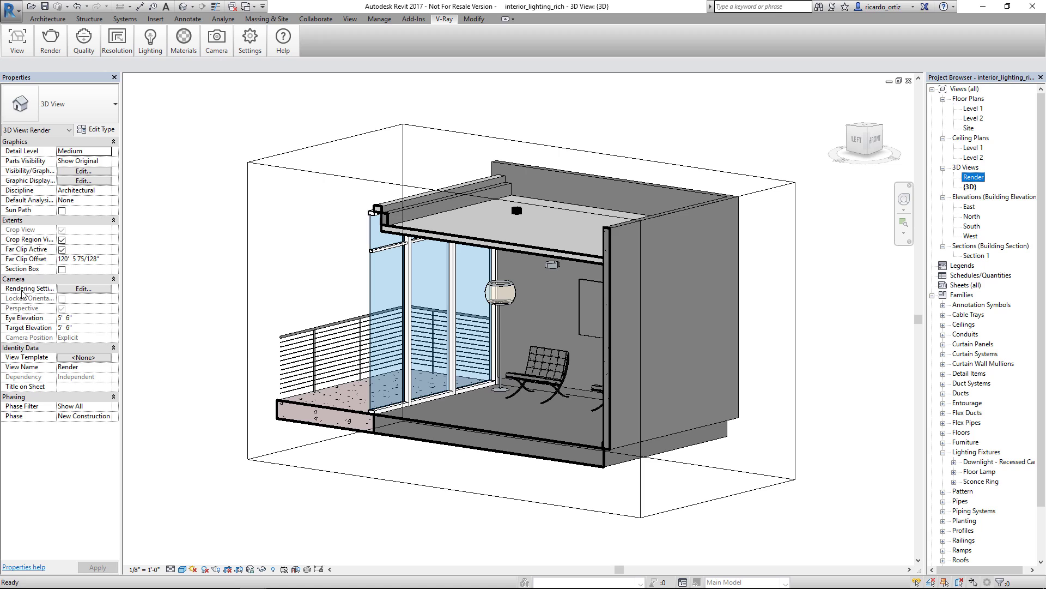
click(71, 289)
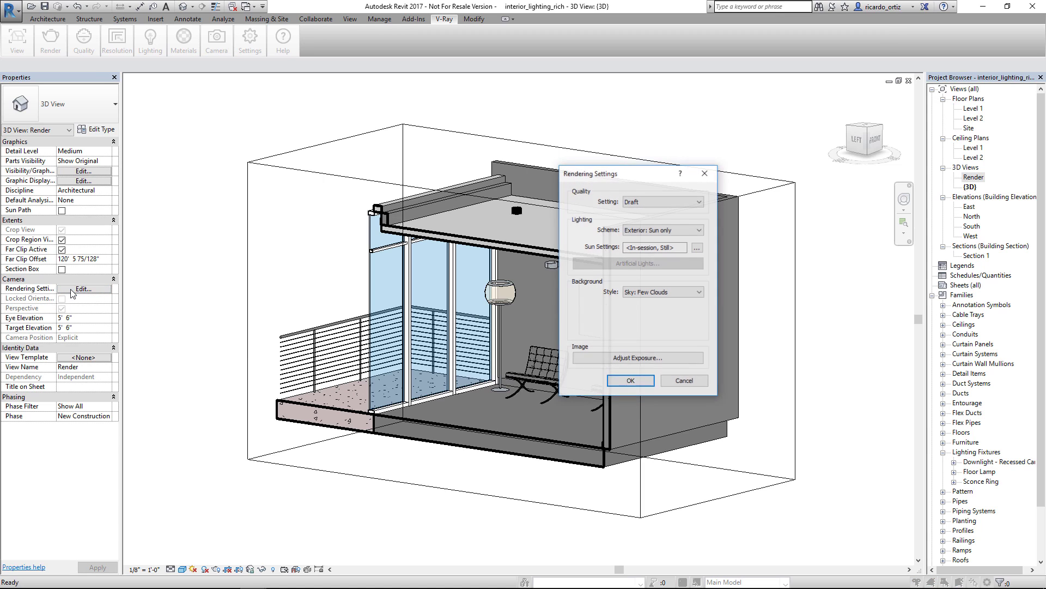
drag(615, 177, 547, 176)
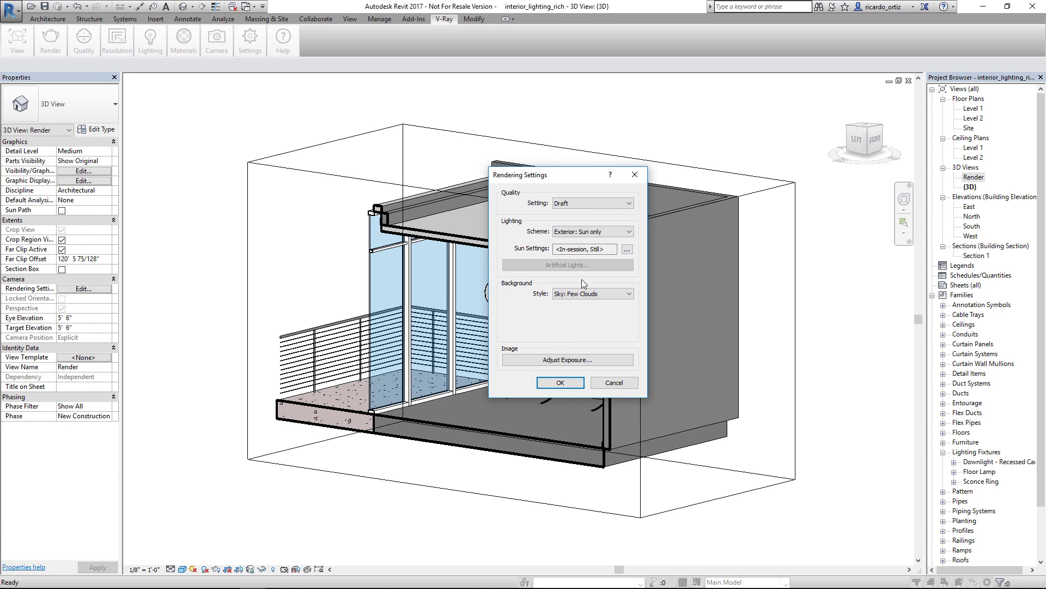
click(627, 249)
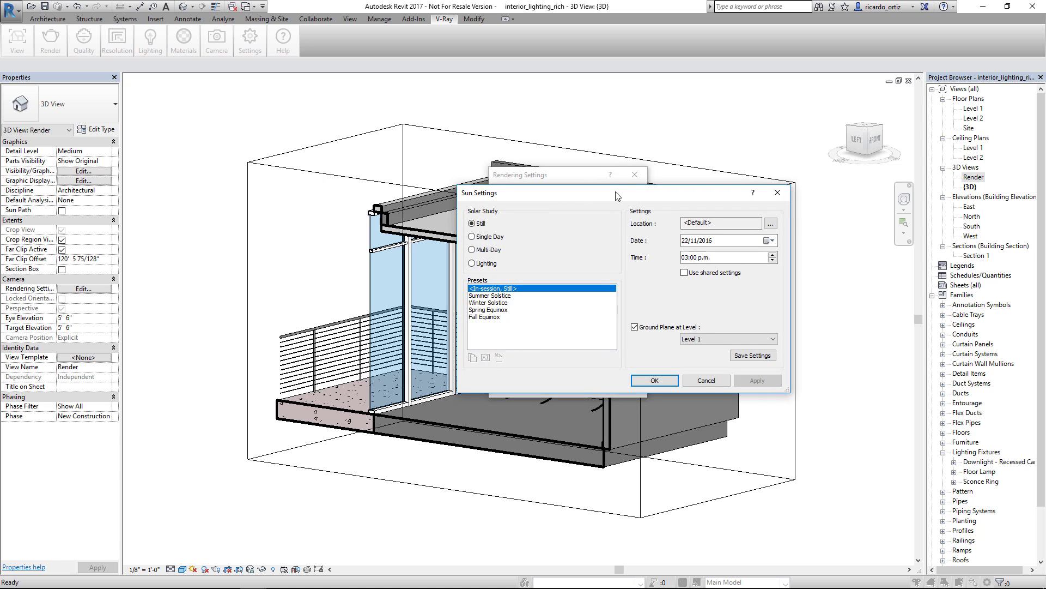
drag(605, 197, 660, 197)
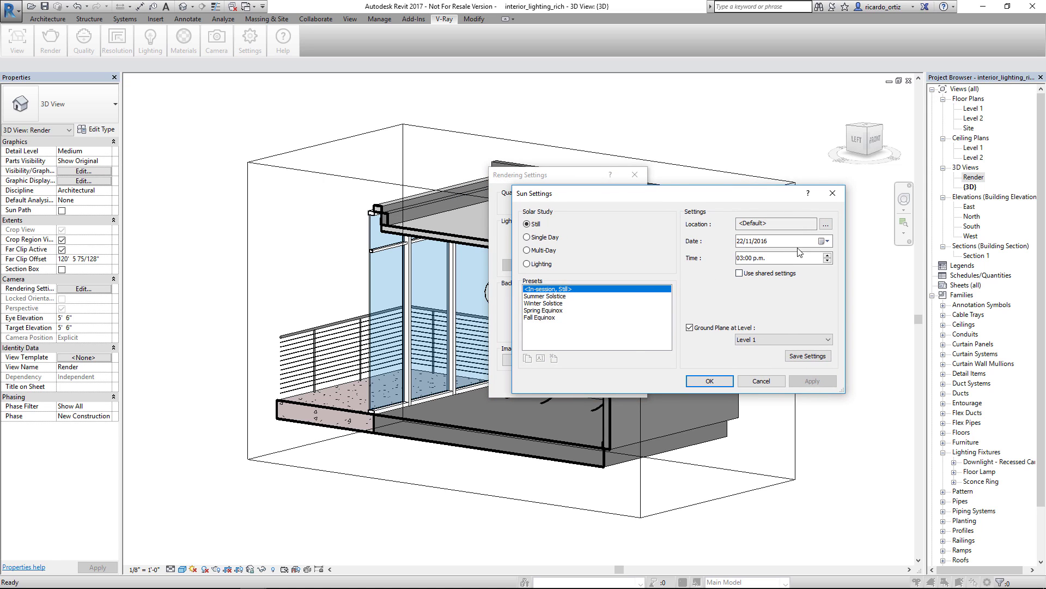
click(752, 241)
click(741, 256)
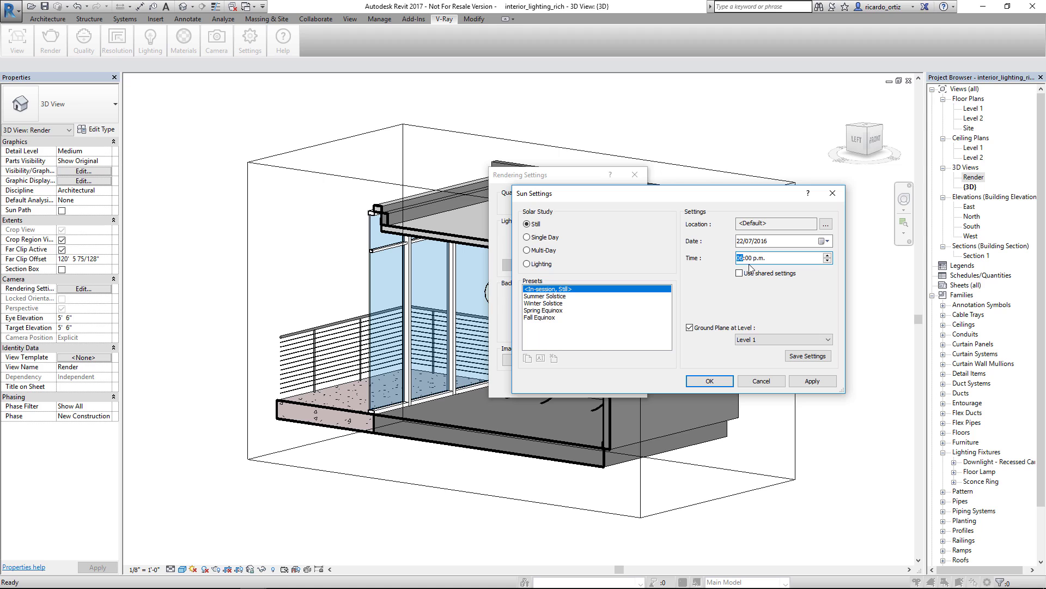
click(813, 381)
click(710, 381)
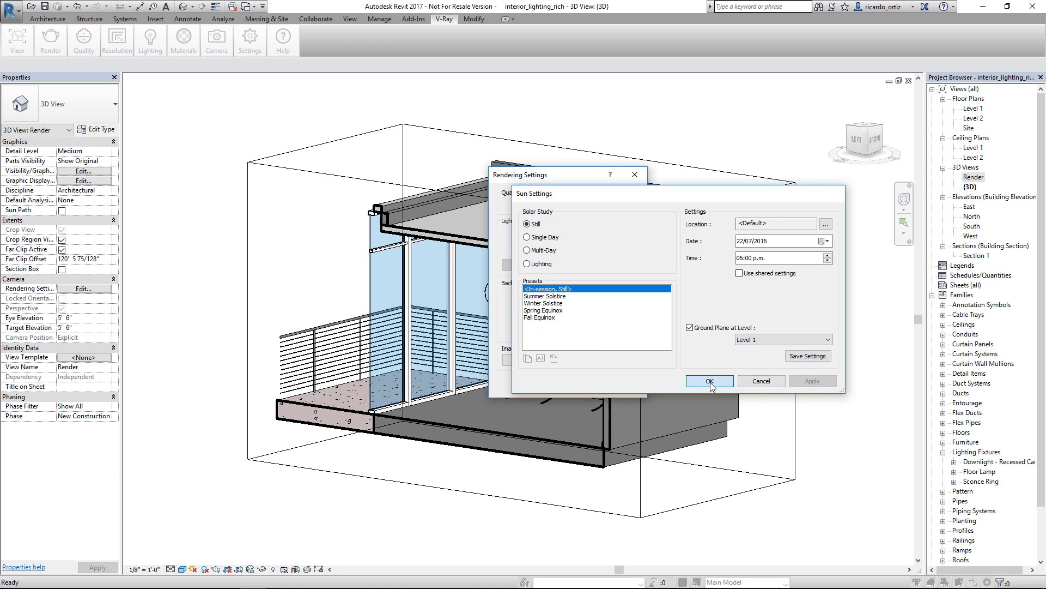
click(561, 383)
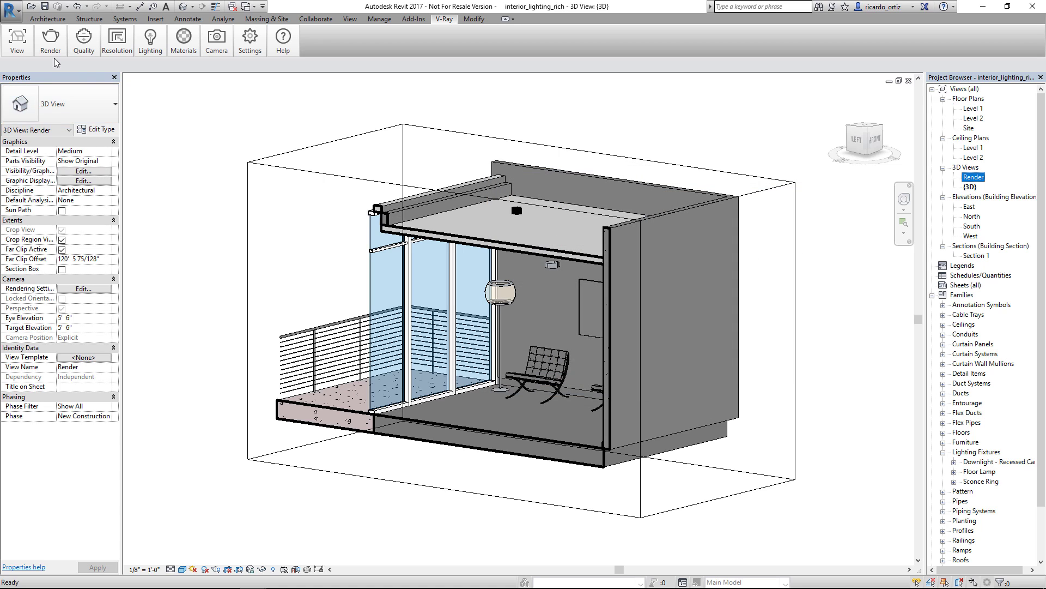
- Render the interior's Render view with V-Ray using the July sun and position the frame buffer to show the whole image
click(52, 44)
click(25, 71)
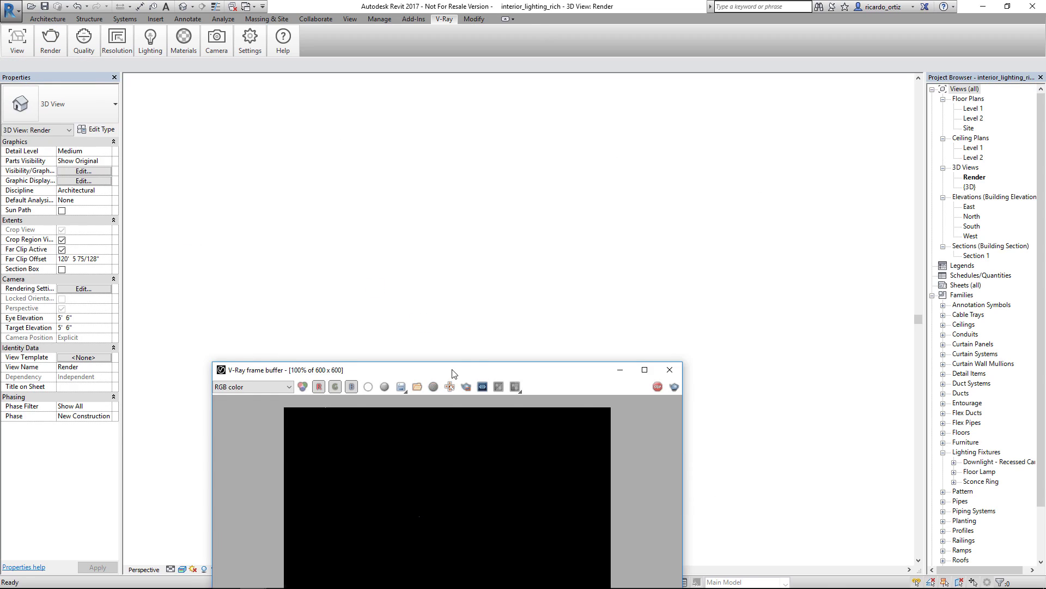
drag(569, 135, 569, 135)
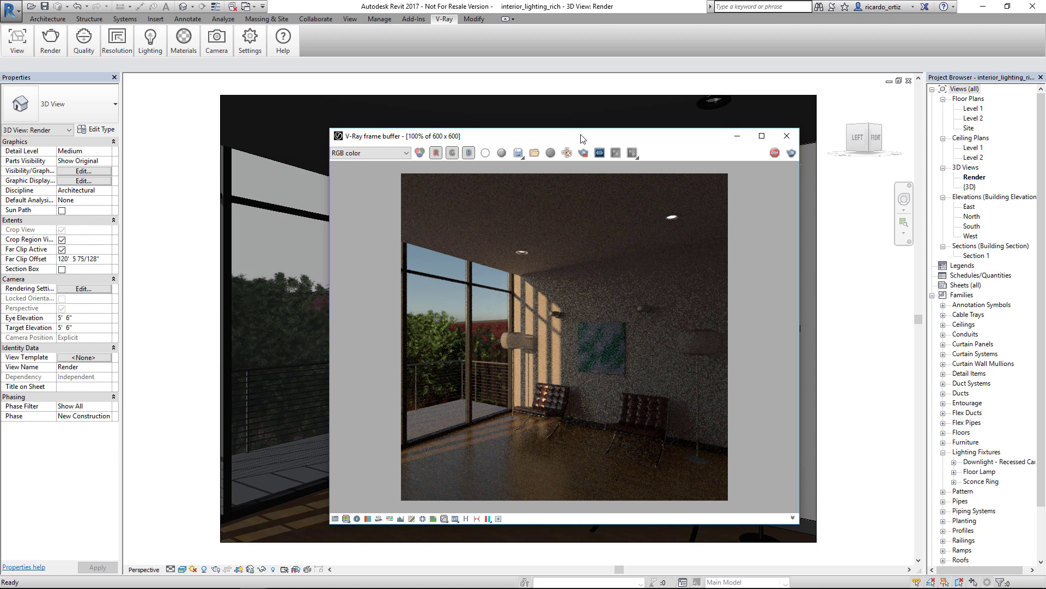
drag(583, 136, 534, 139)
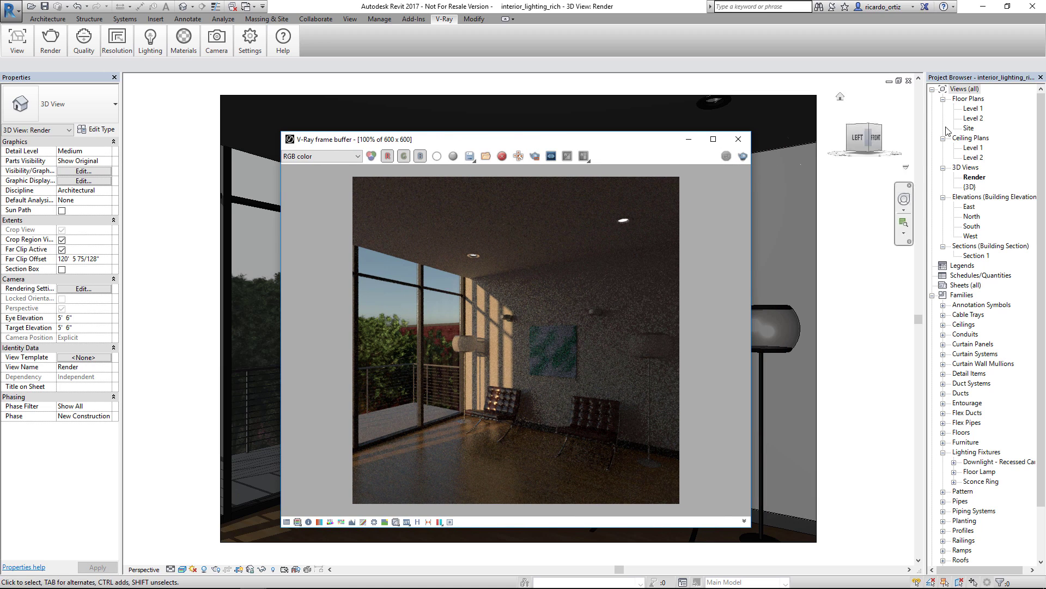
- Return to the {3D} view and switch the Render view's sun settings to a Lighting solar study
click(183, 7)
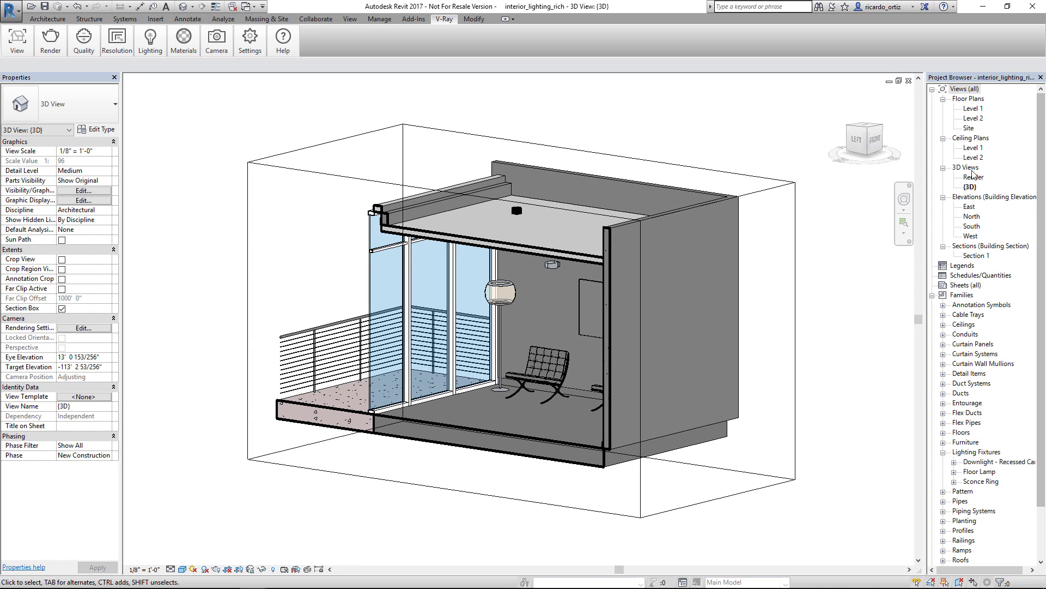
click(971, 177)
click(81, 290)
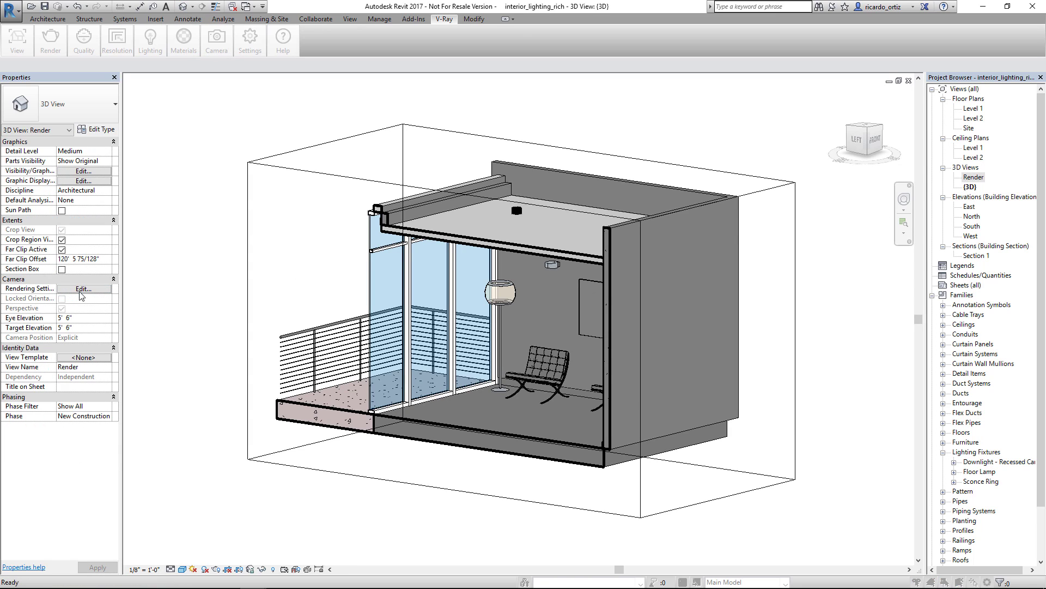
click(627, 249)
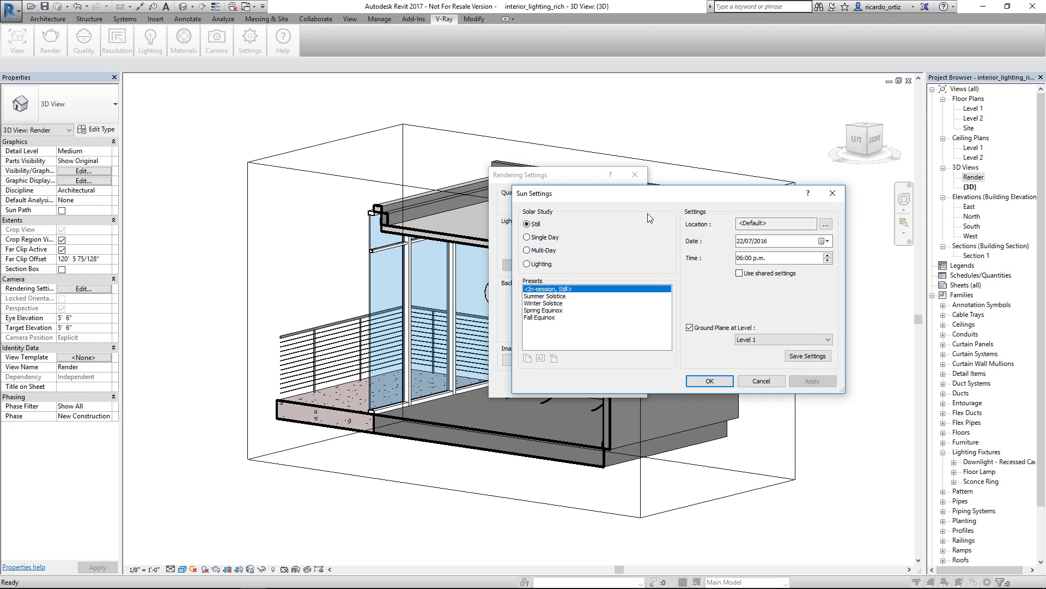
drag(649, 198, 479, 228)
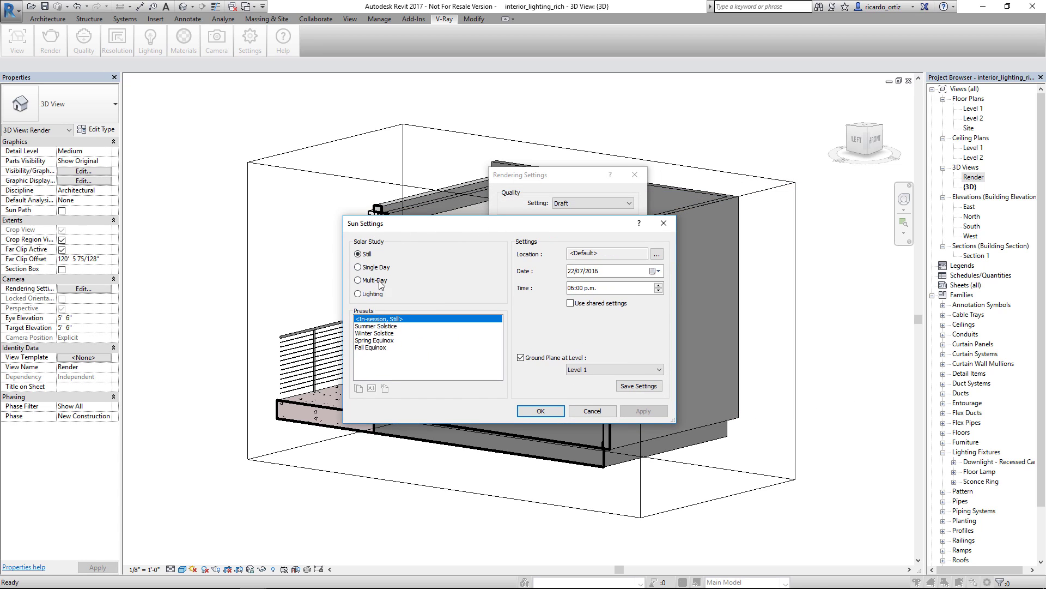
click(359, 295)
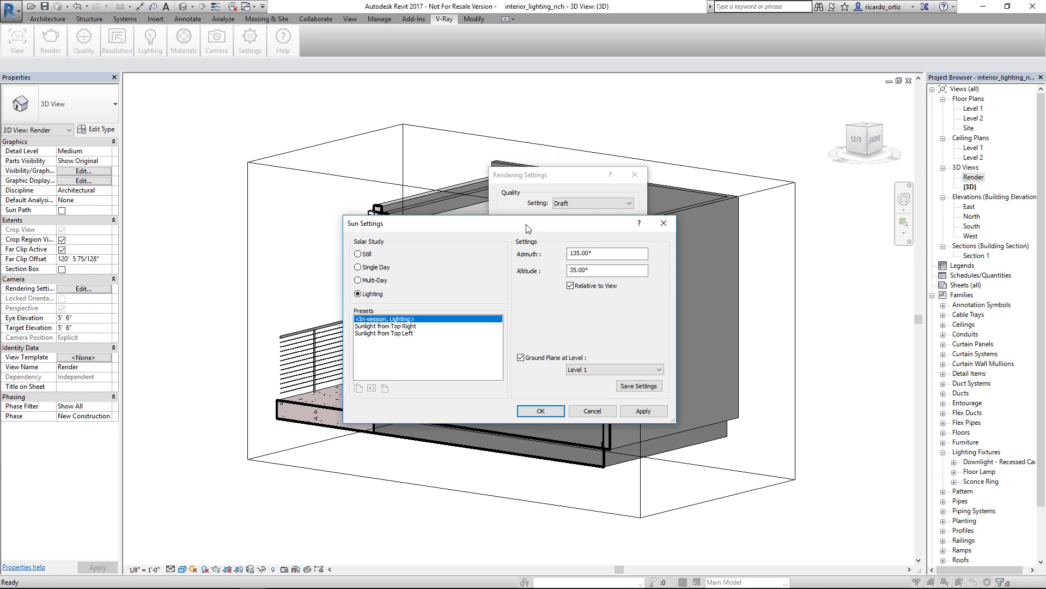
drag(528, 224, 459, 235)
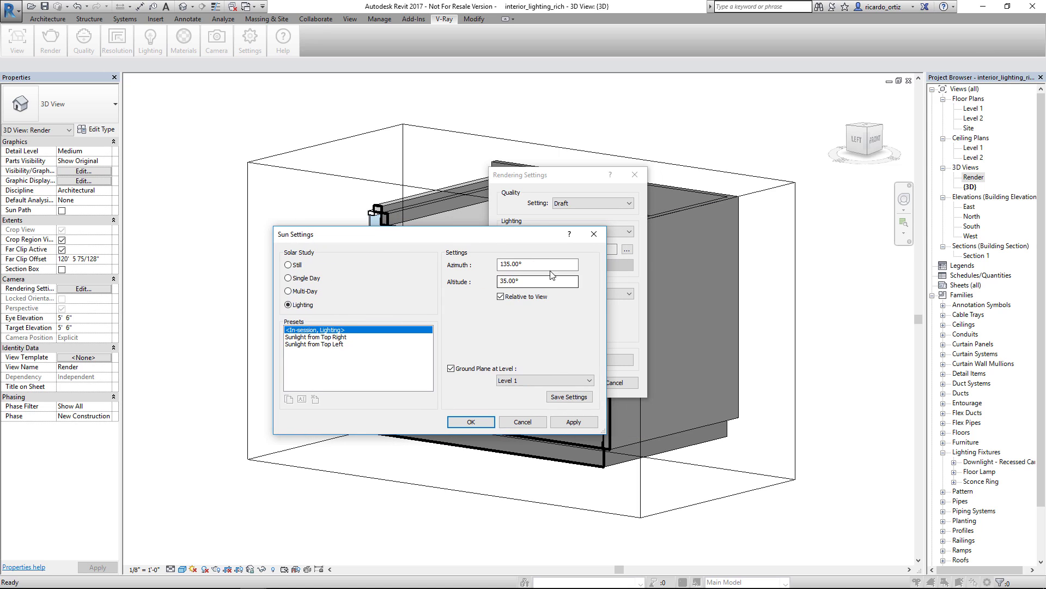
- Set the Lighting study's azimuth to 280°, lower its altitude, and accept the sun and rendering settings
double_click(505, 264)
text(280)
click(506, 282)
drag(507, 282, 500, 283)
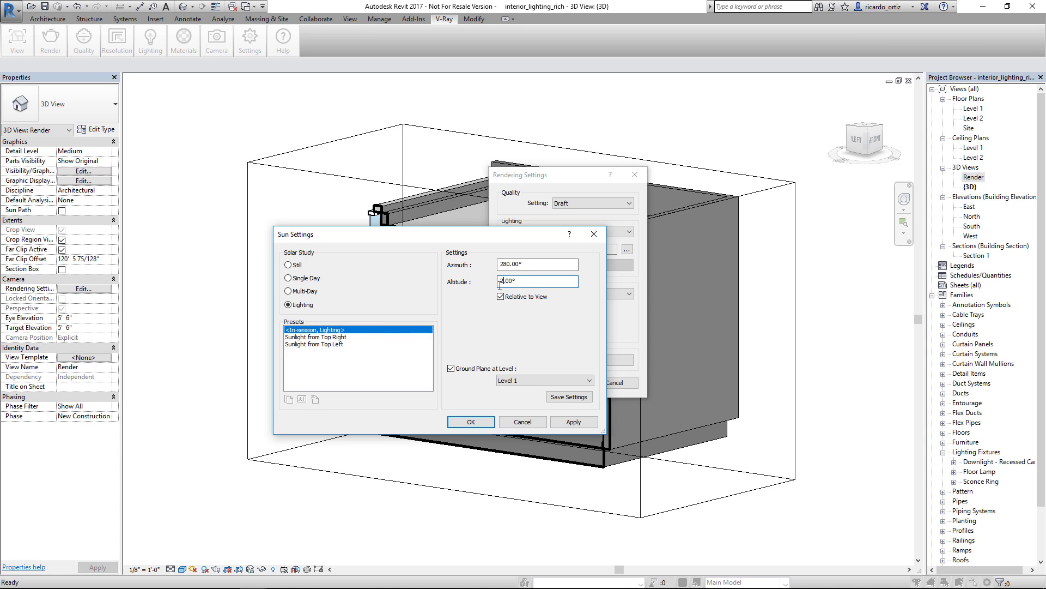
key(Tab)
click(472, 421)
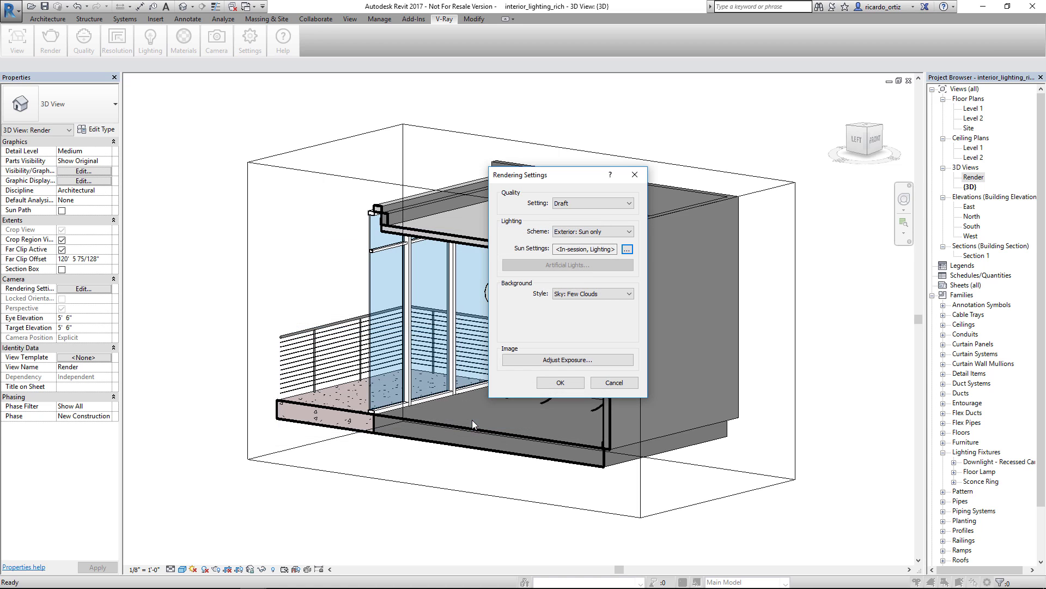
click(559, 385)
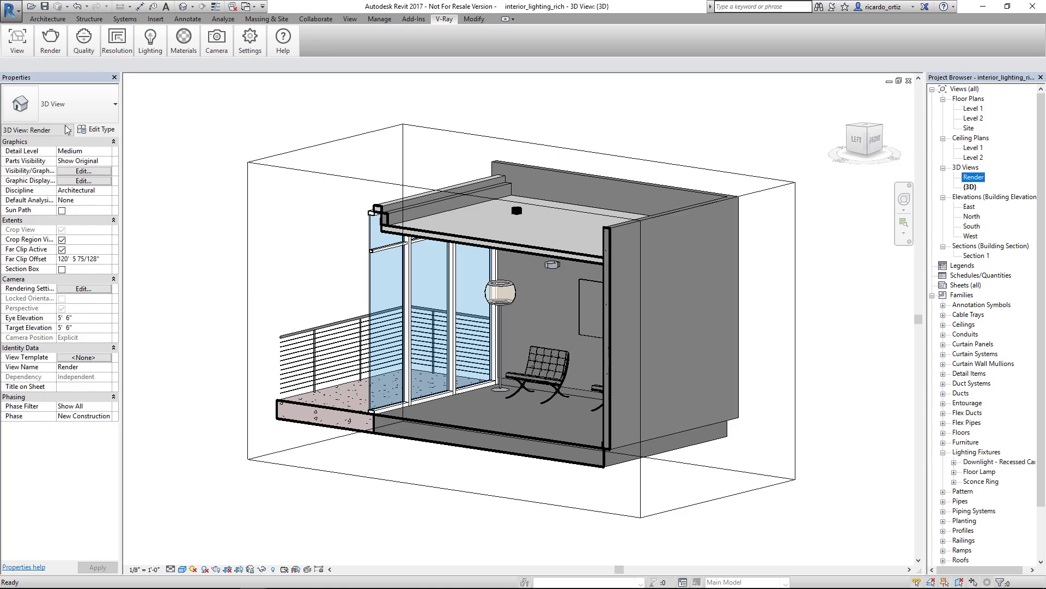
- Render the Render view again with V-Ray using the Lighting solar study and move the frame buffer to inspect the image
click(51, 40)
click(36, 79)
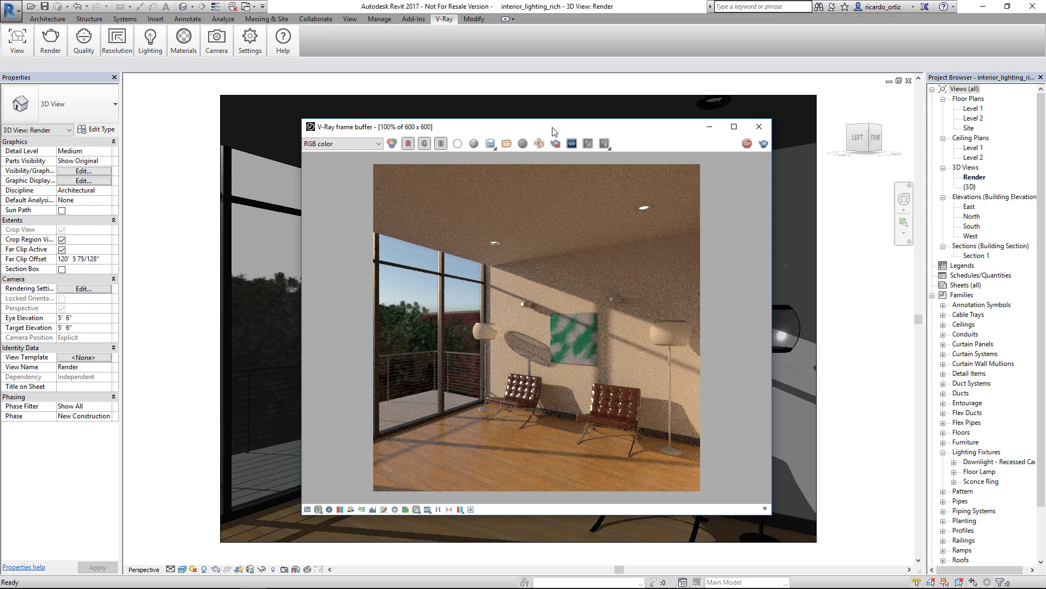
drag(552, 131, 528, 141)
click(722, 154)
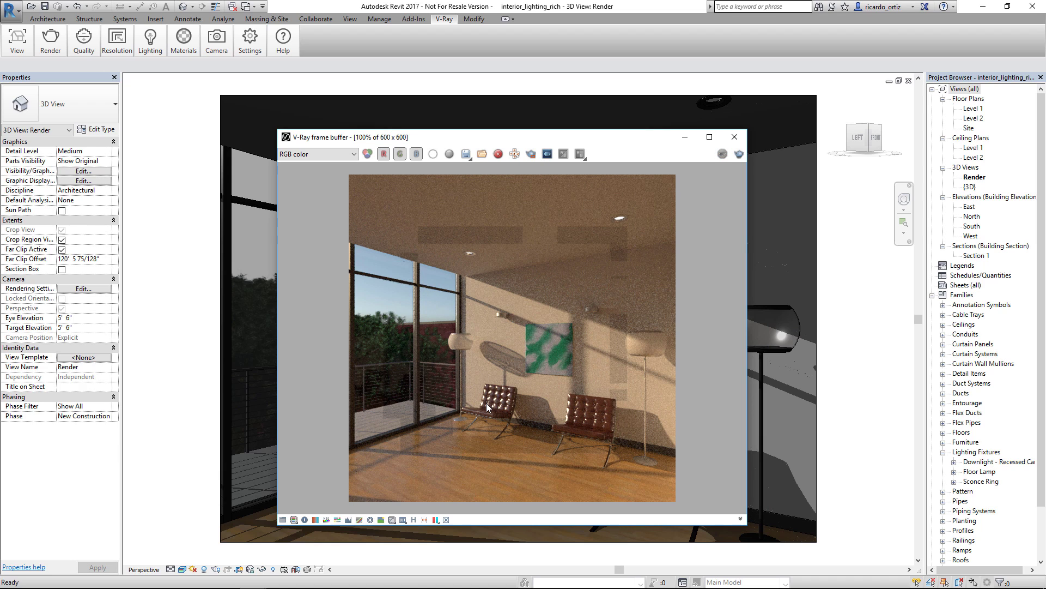
- Return to the {3D} view and bring up V-Ray's lighting options for artificial lights and sun
click(183, 7)
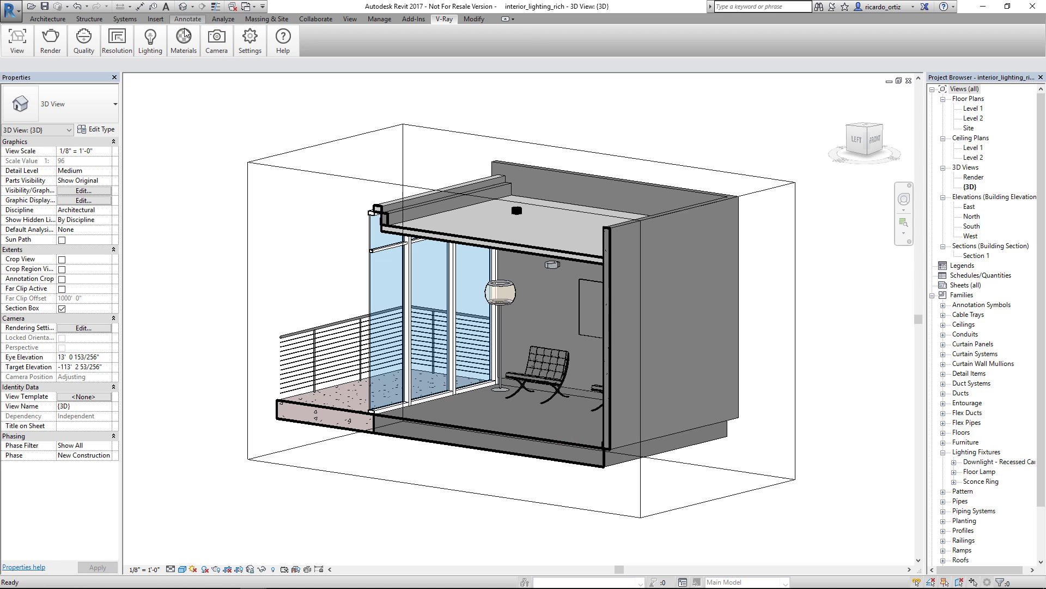
mouse_move(151, 48)
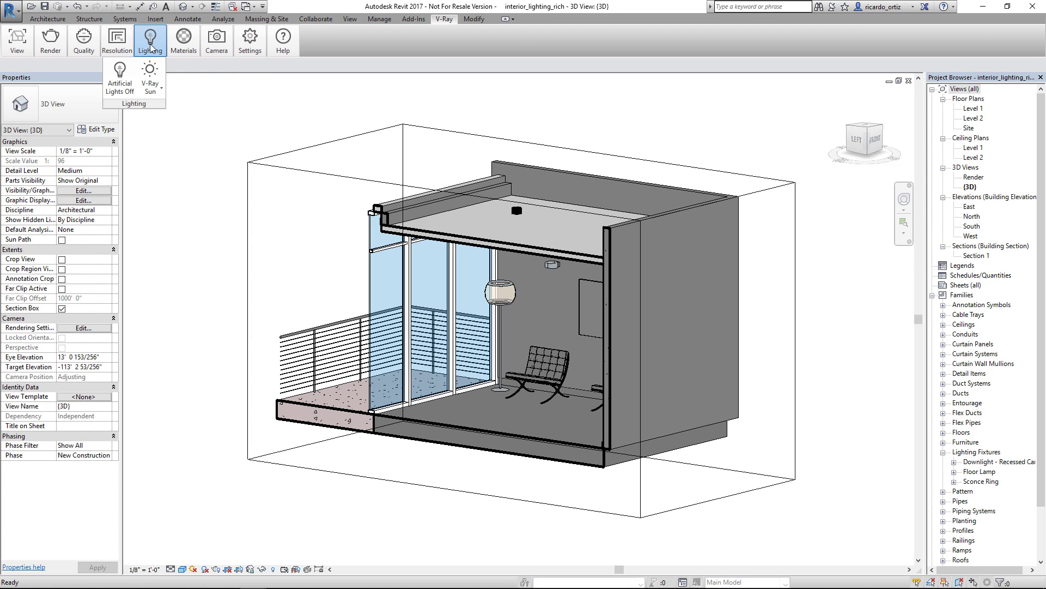
- Show the V-Ray frame buffer with the existing interior render and display its VFB history window
click(161, 88)
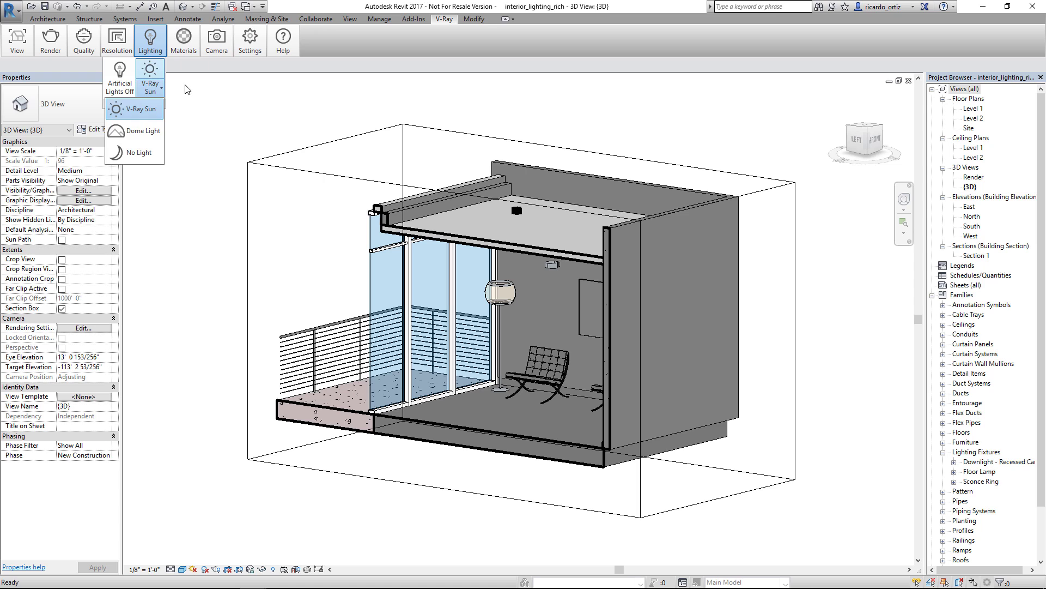
mouse_move(50, 41)
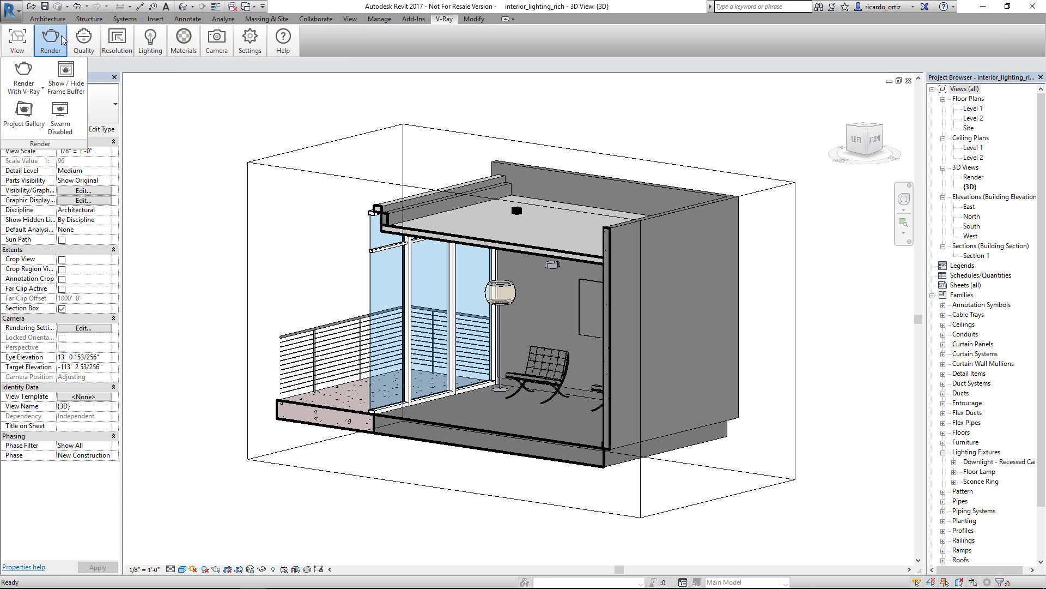
click(64, 87)
drag(505, 131, 674, 113)
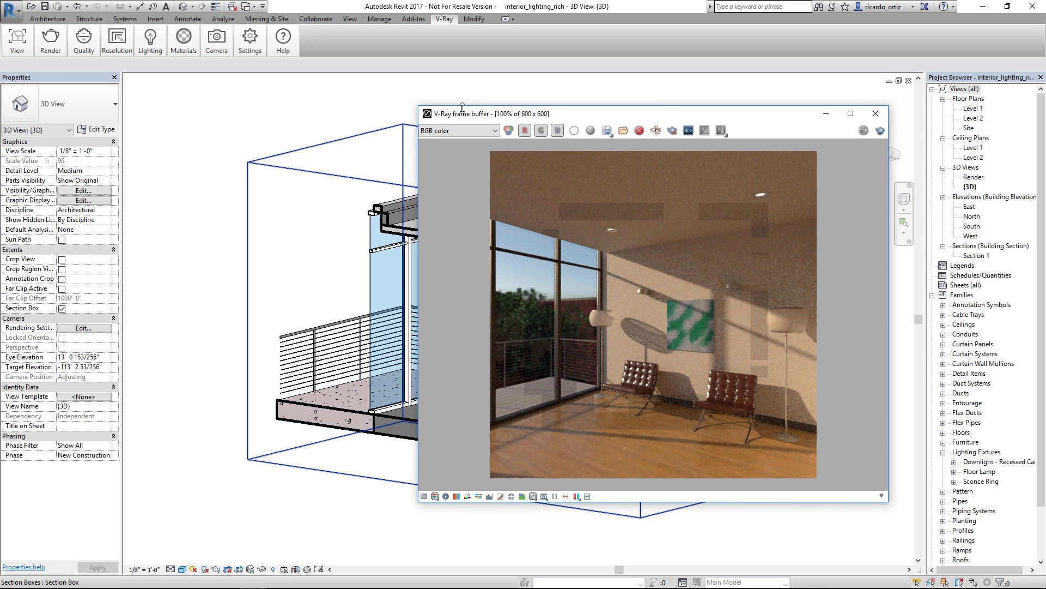
click(555, 496)
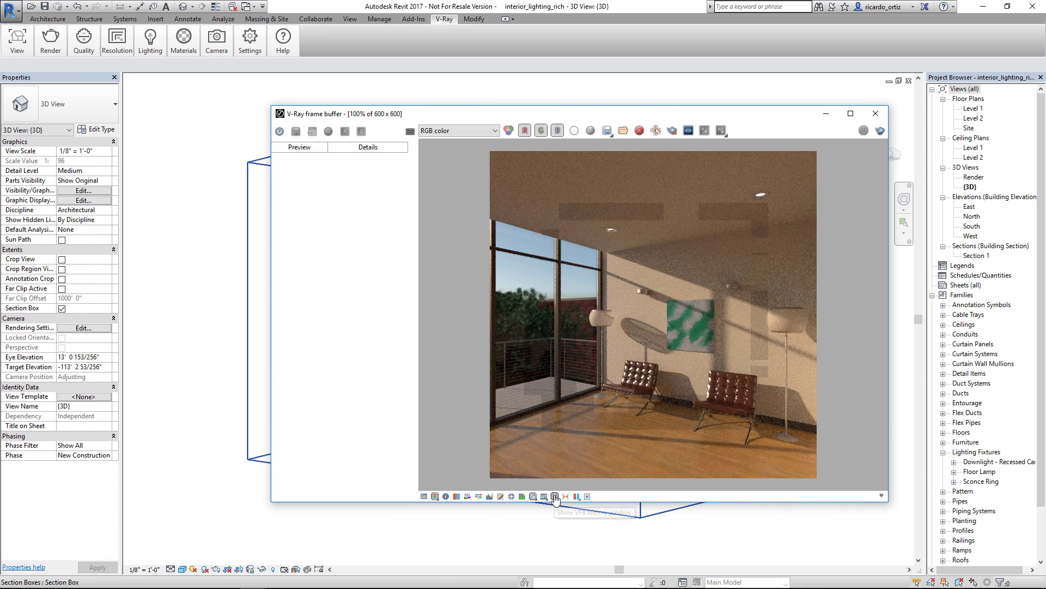
drag(486, 115, 472, 127)
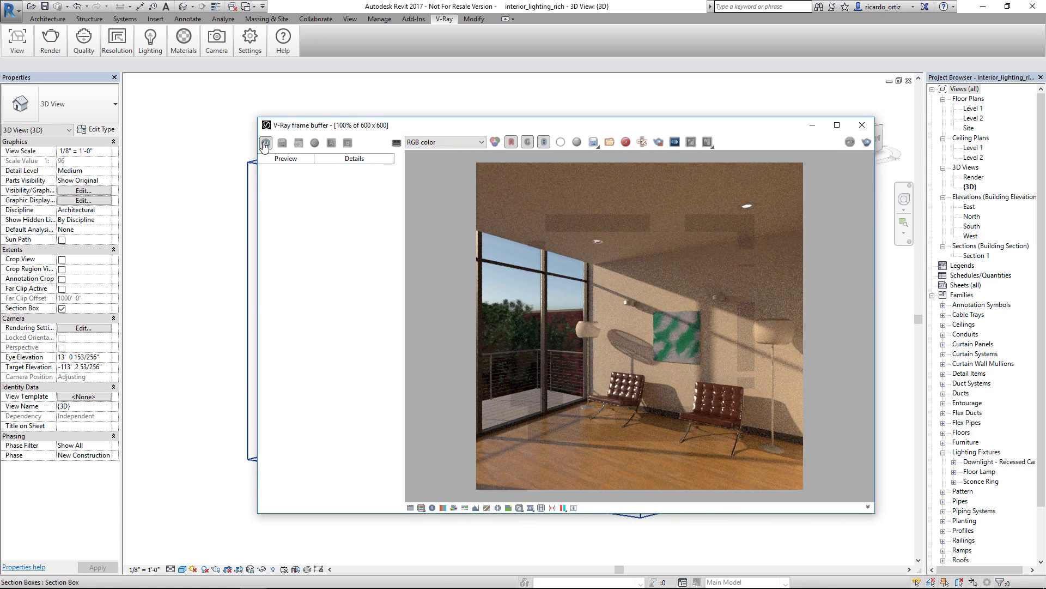
- Set the render history directory to S:\ChaosGroup\Revit, enter a new maximum size on disk, and accept the history settings
click(298, 143)
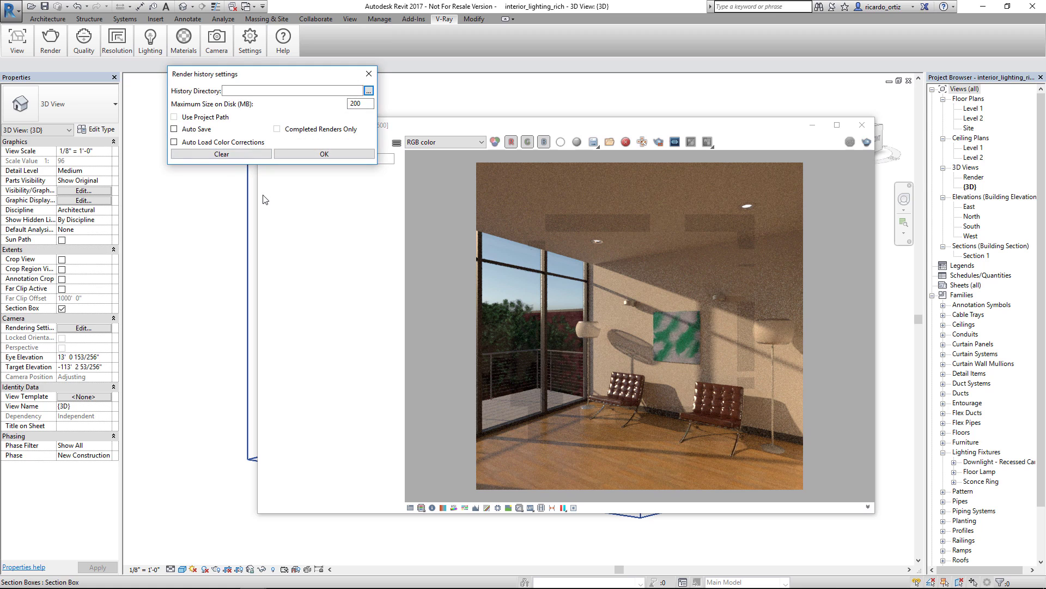
click(369, 91)
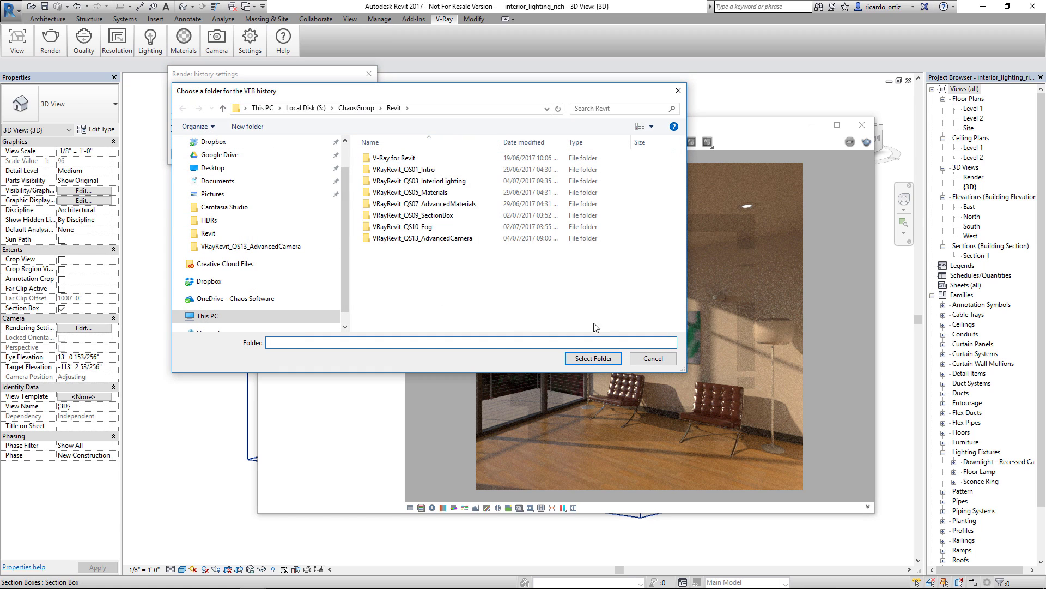
click(356, 108)
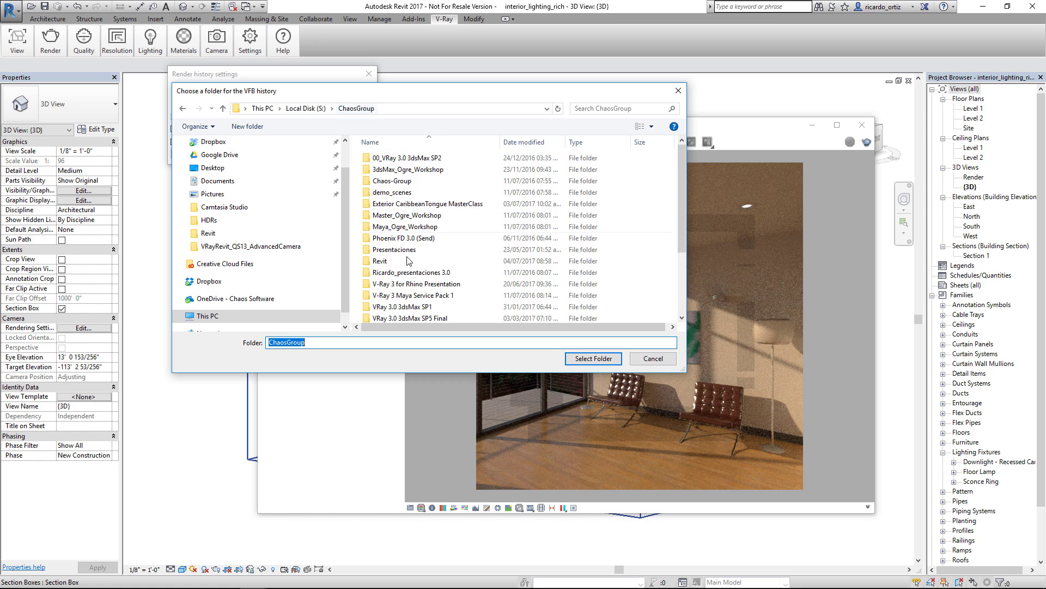
click(380, 260)
click(587, 357)
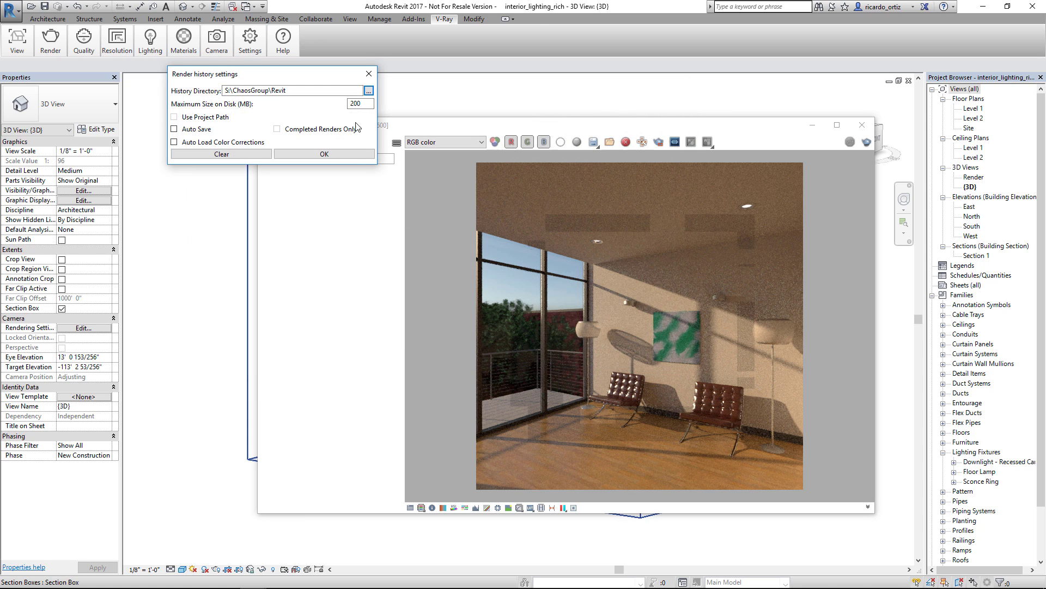
double_click(357, 103)
text(5)
click(336, 155)
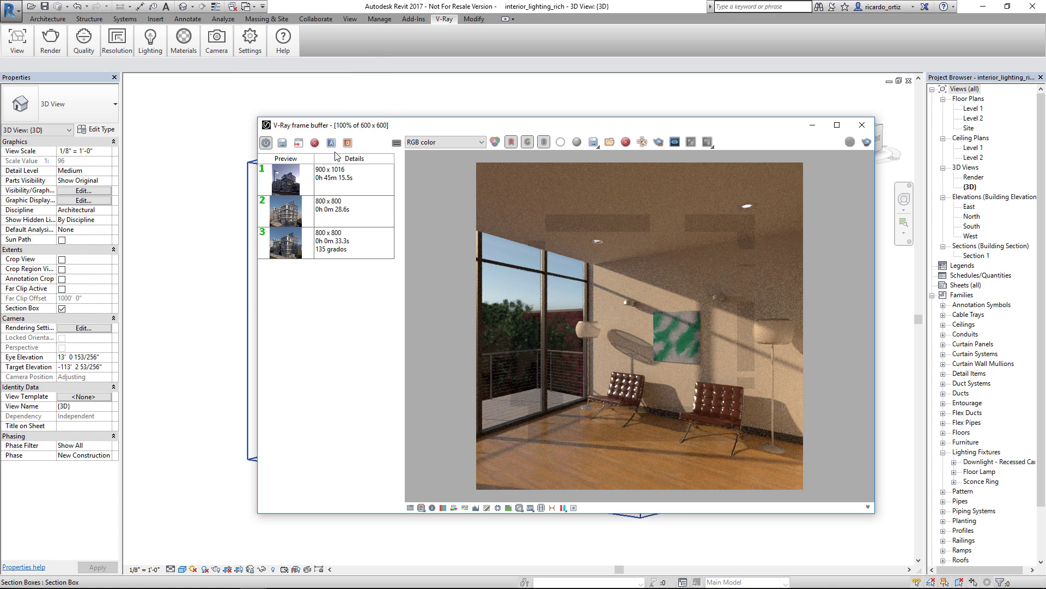
- Save the current V-Ray Sun render to the history and hide the history window
click(282, 144)
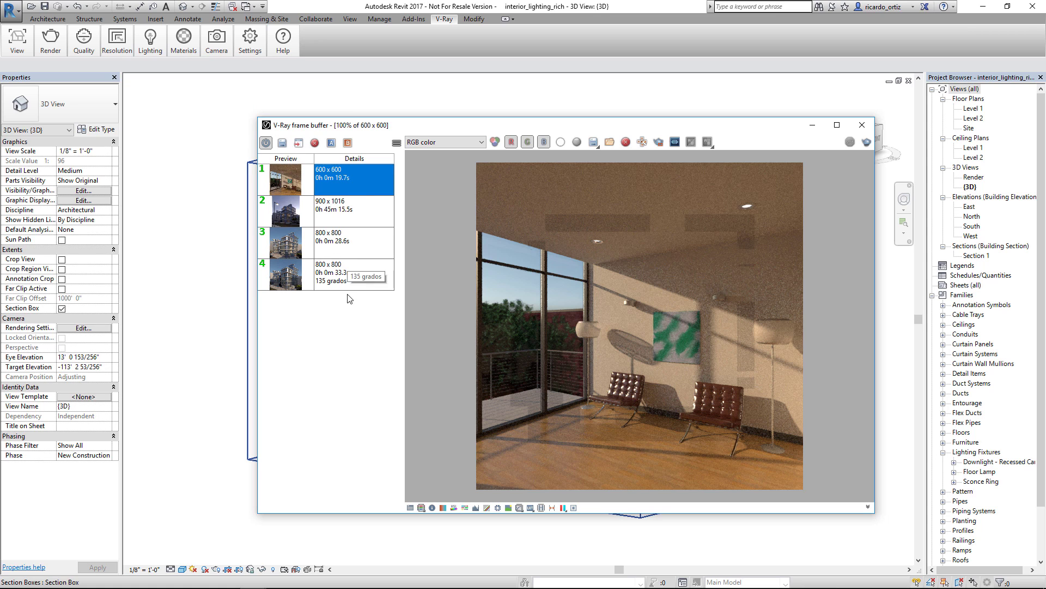
click(542, 507)
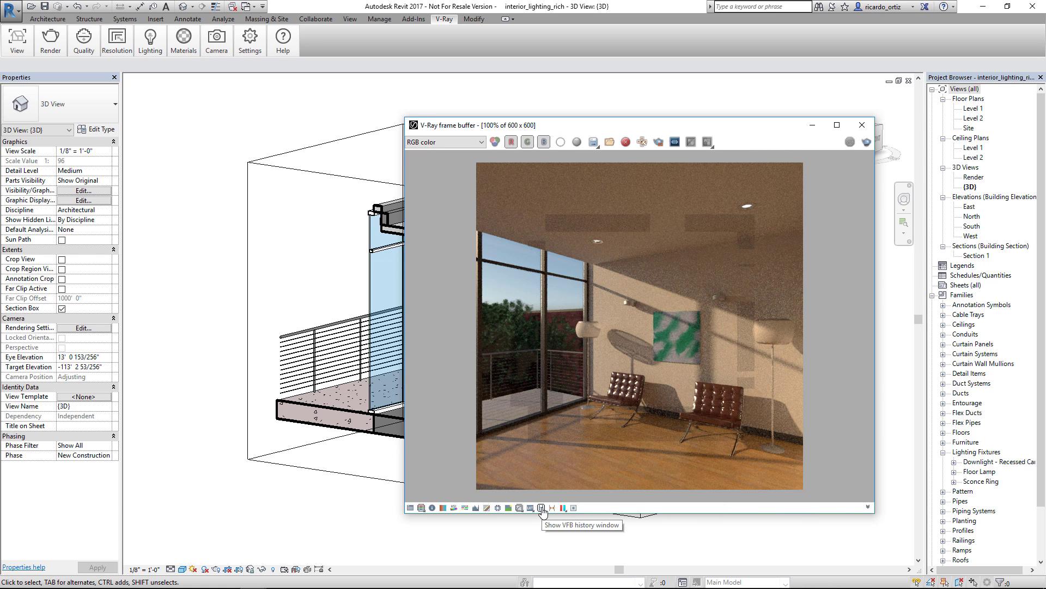
drag(575, 131, 589, 132)
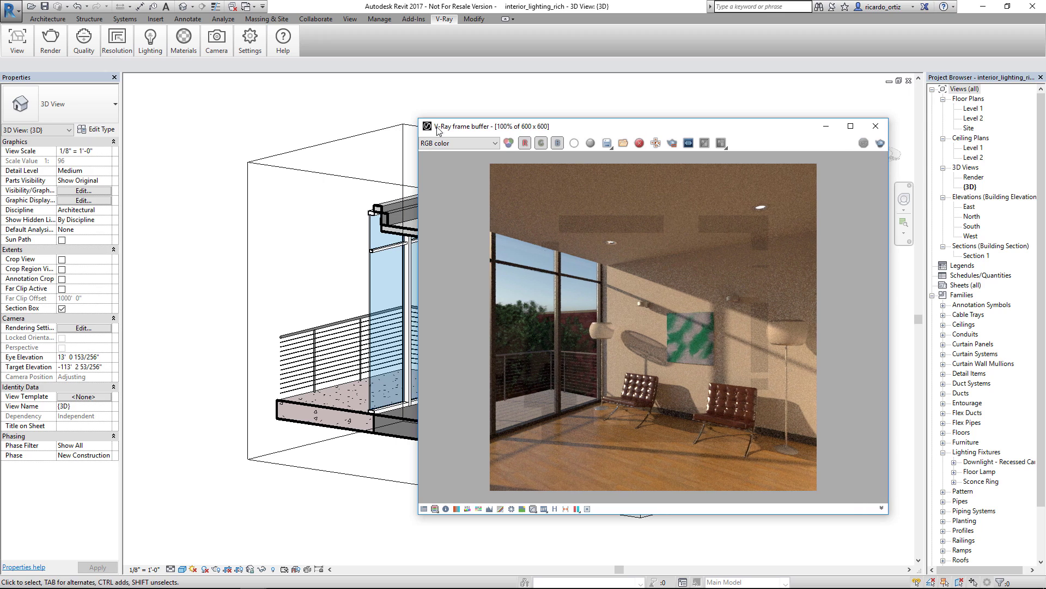
- Switch the scene lighting from V-Ray Sun to Dome Light, keeping its HDR image enabled
click(149, 41)
click(152, 88)
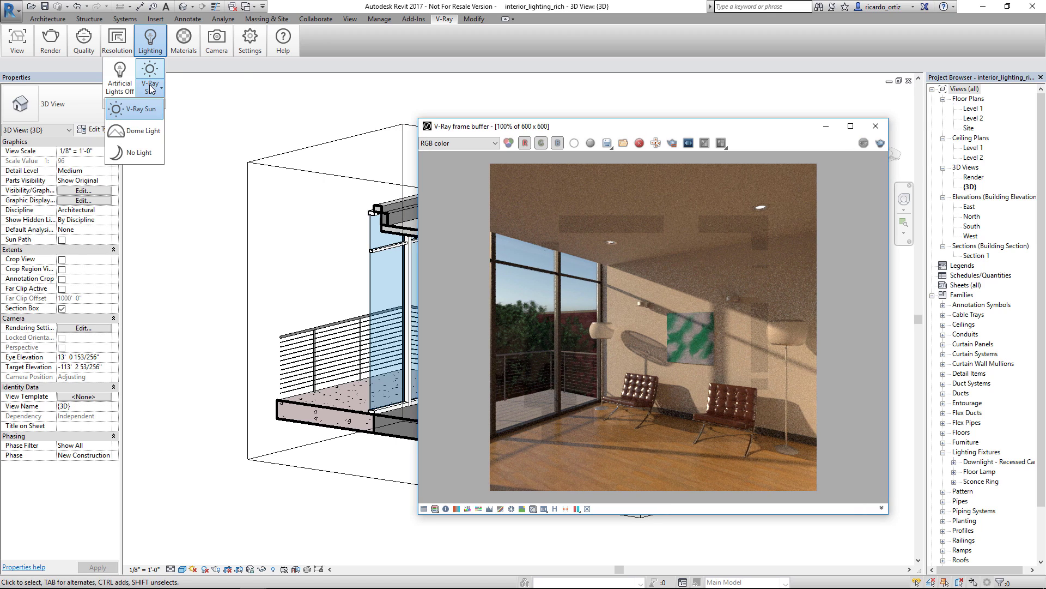
click(139, 131)
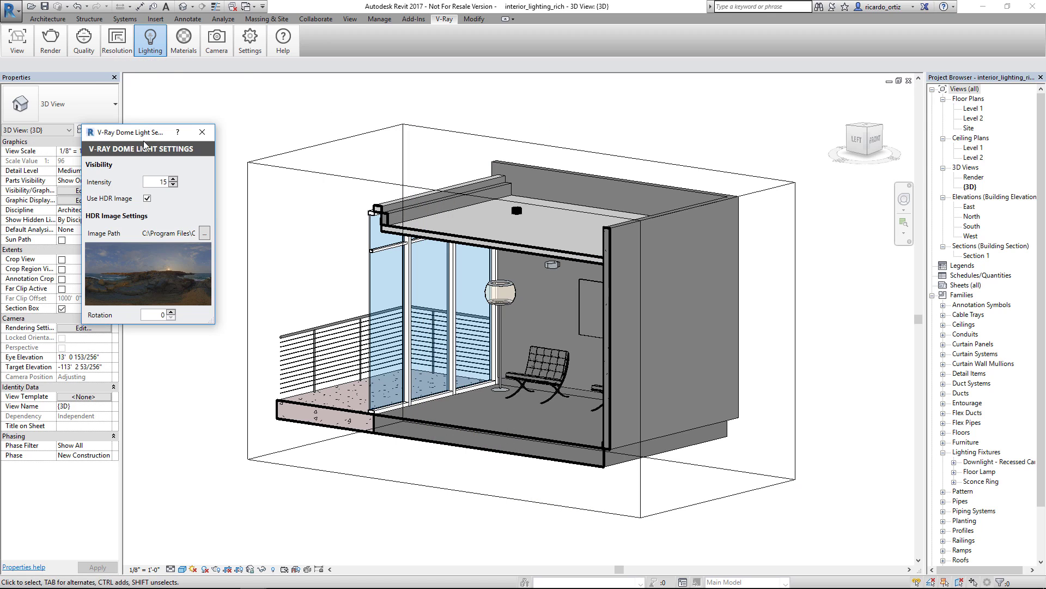
click(148, 201)
click(148, 202)
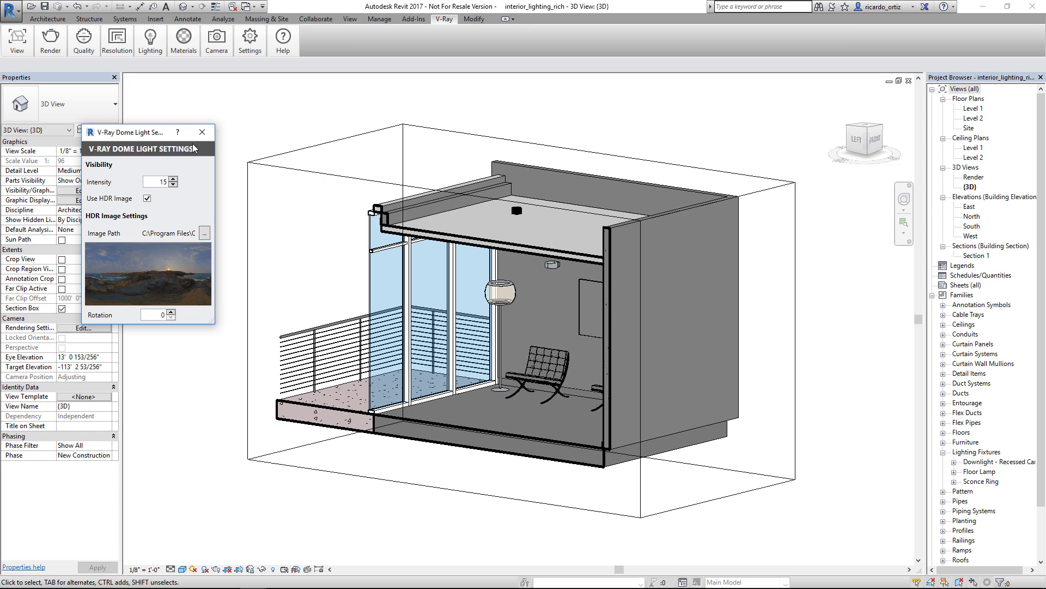
click(202, 132)
- Render the interior with V-Ray using the dome light
click(50, 40)
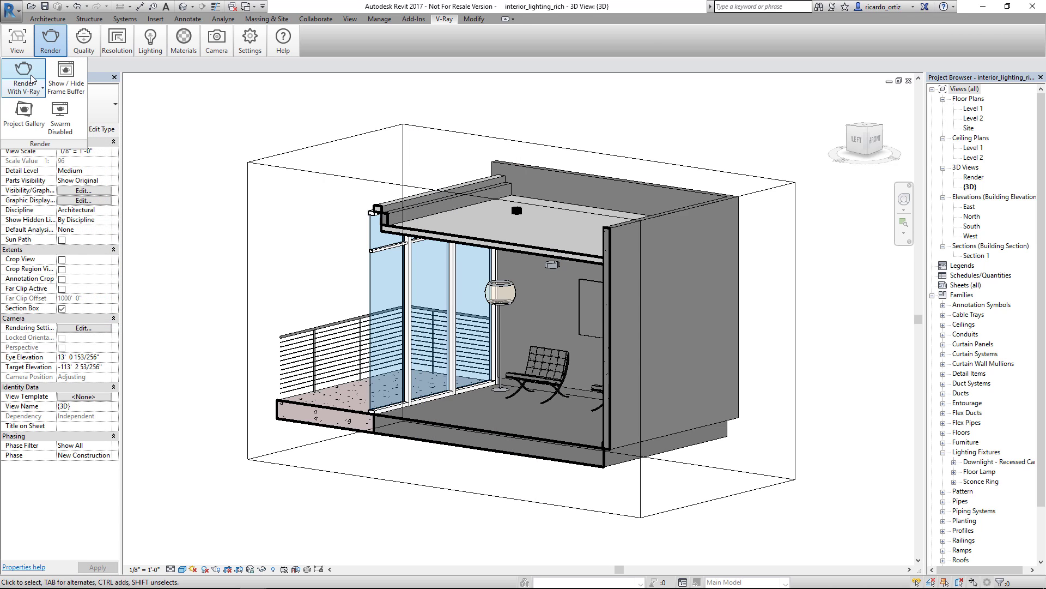
click(31, 79)
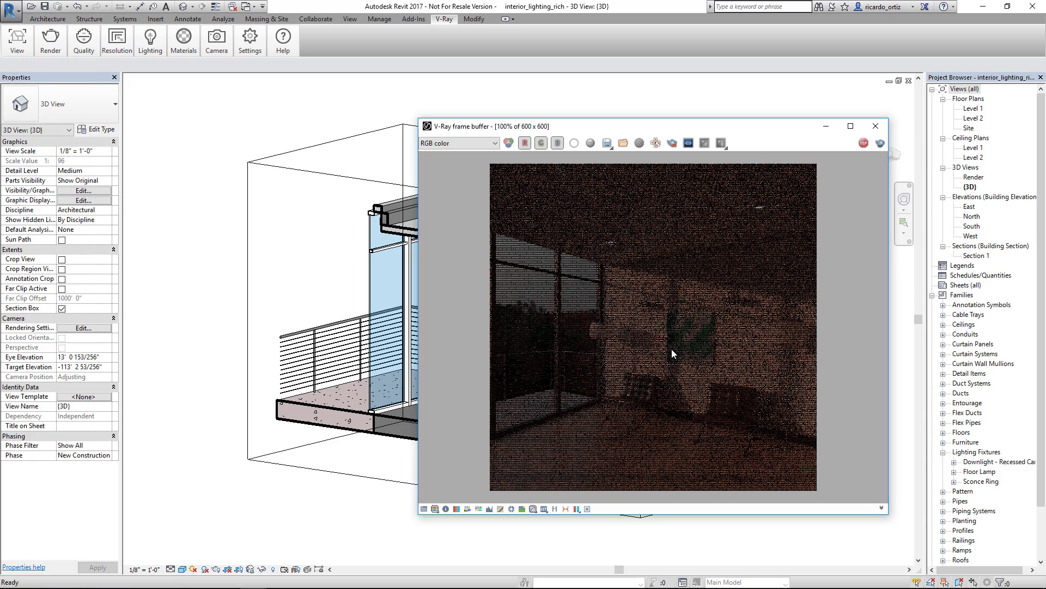
drag(670, 132, 578, 113)
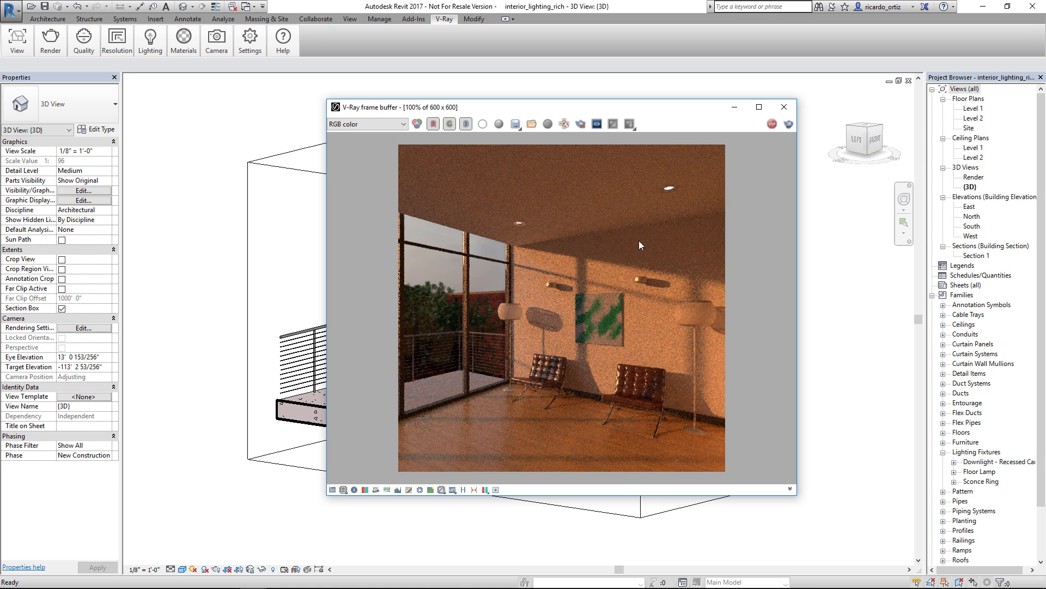
- Enable the White Balance correction on the render, lower its temperature to reduce the orange tint, and hide the color corrections
click(332, 490)
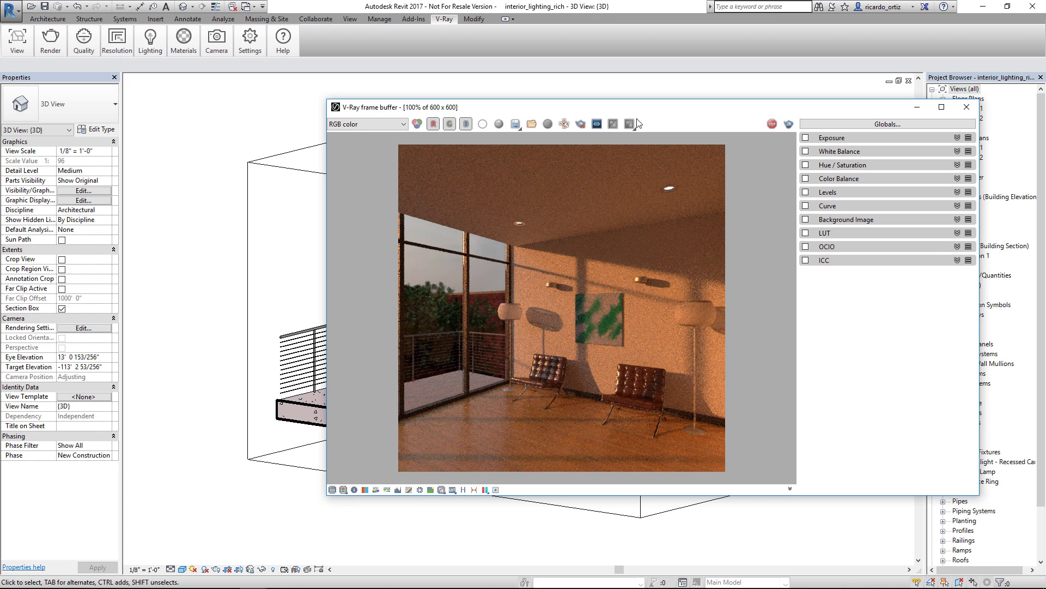
drag(602, 104, 563, 101)
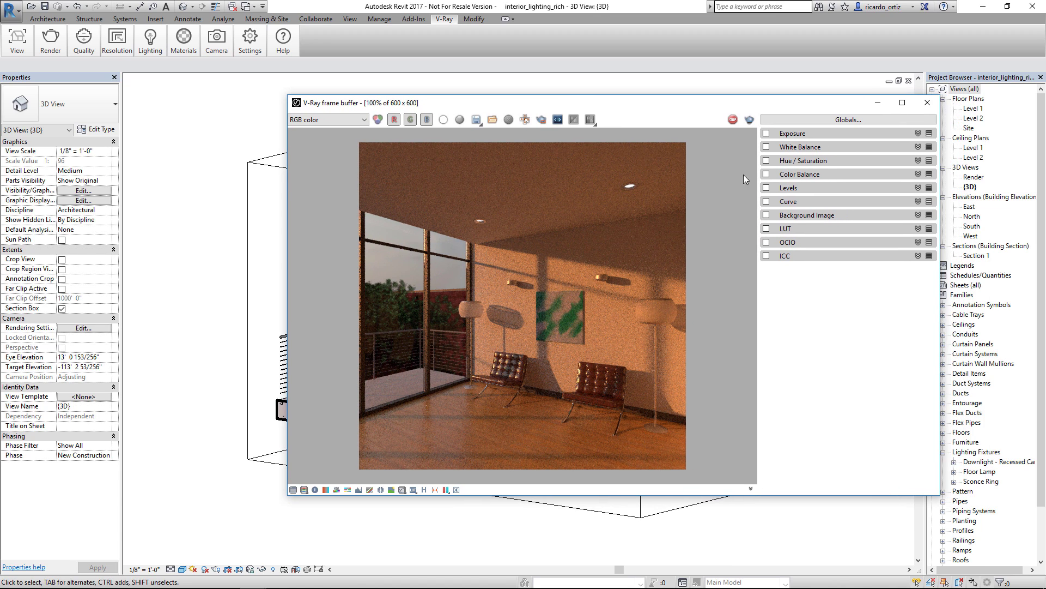
click(918, 147)
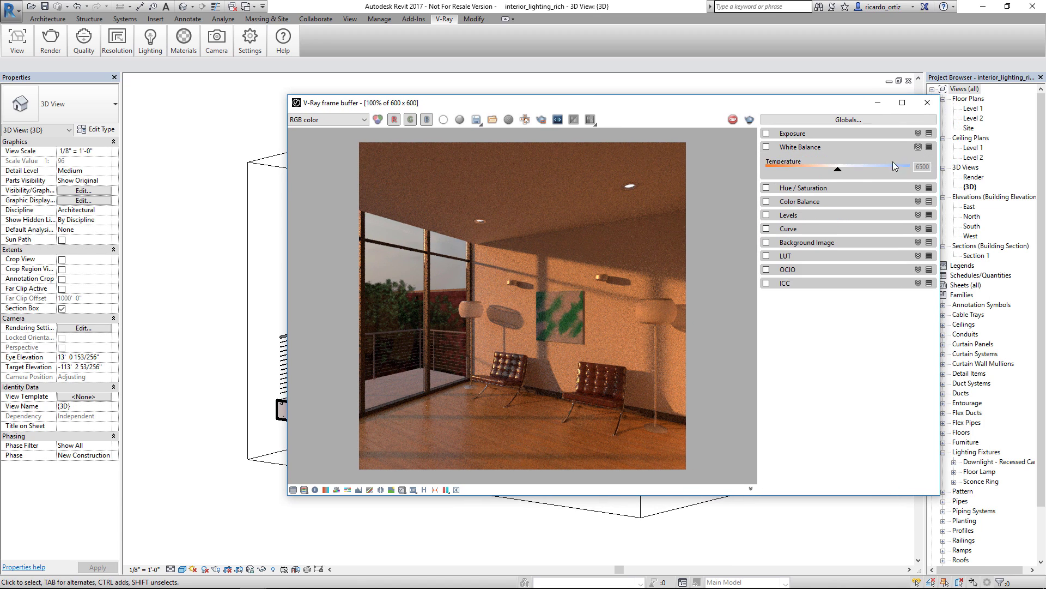
click(766, 146)
drag(839, 170, 808, 184)
click(564, 122)
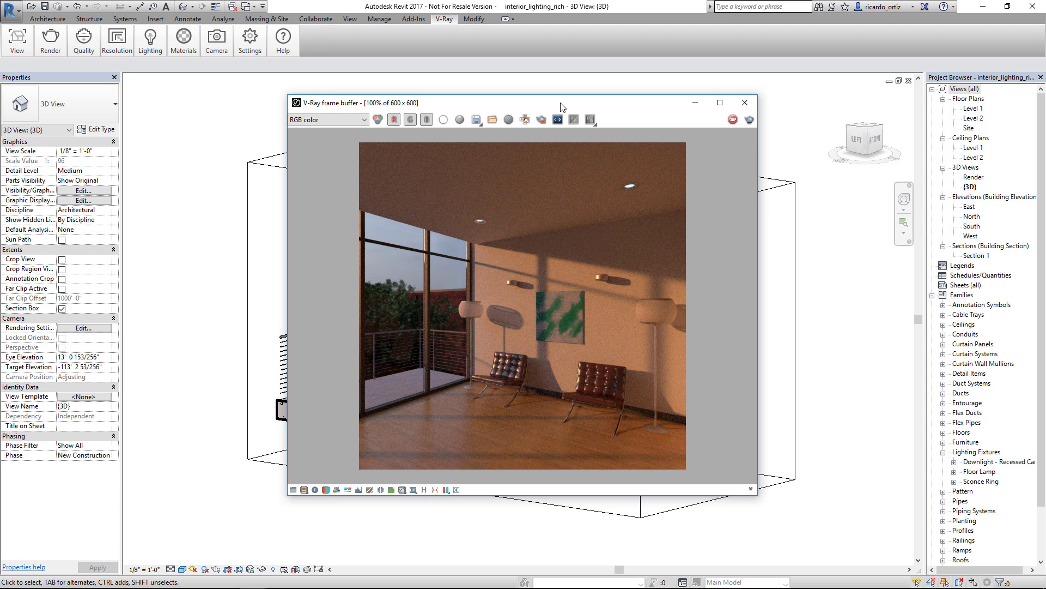
drag(560, 103, 639, 134)
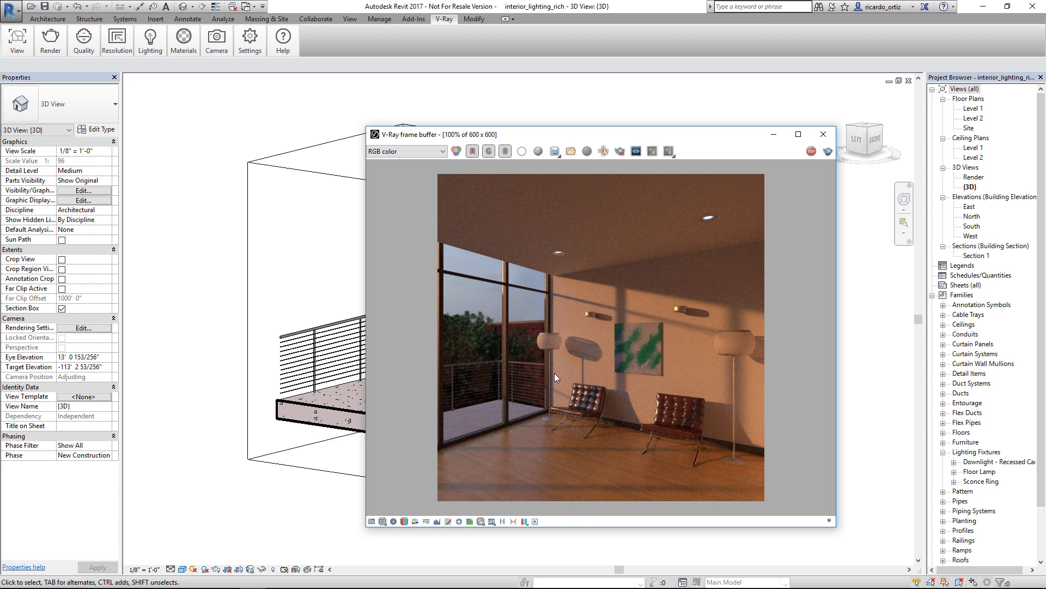
drag(602, 135, 570, 126)
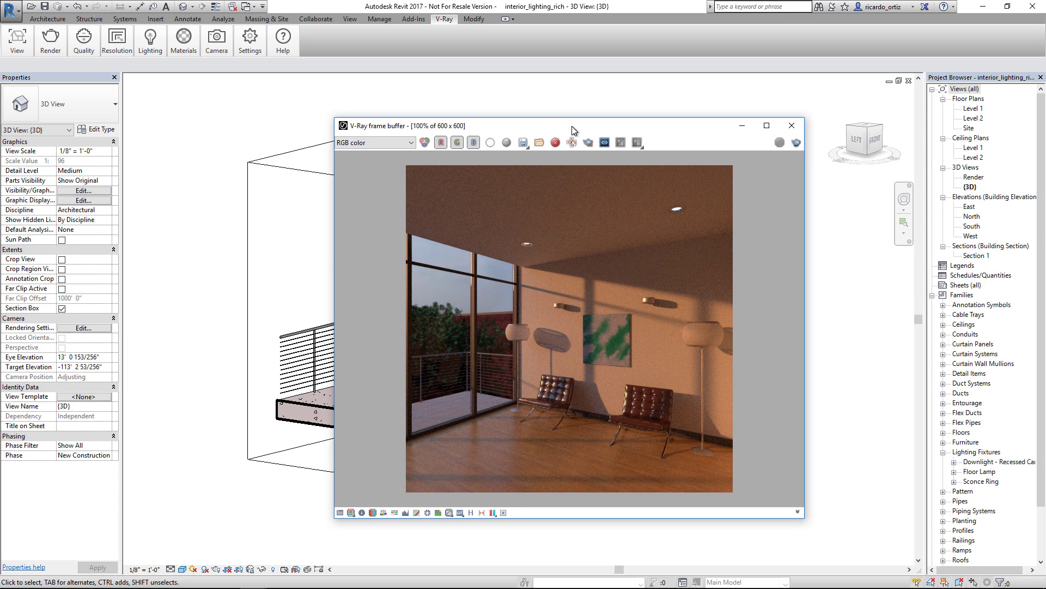
- Reopen the VFB history window and save the dome light render to the history
click(150, 39)
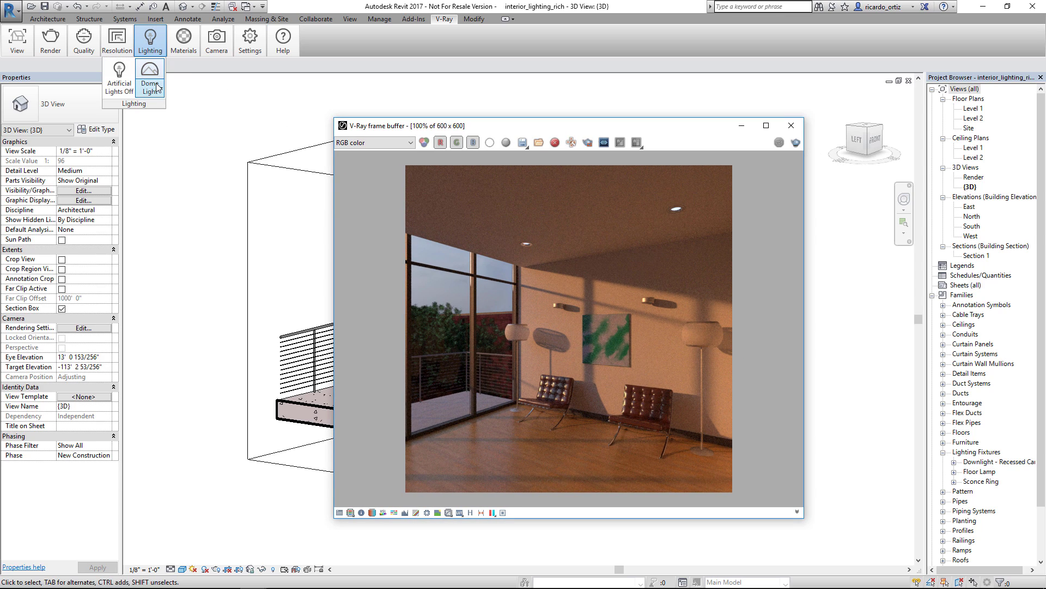
click(470, 513)
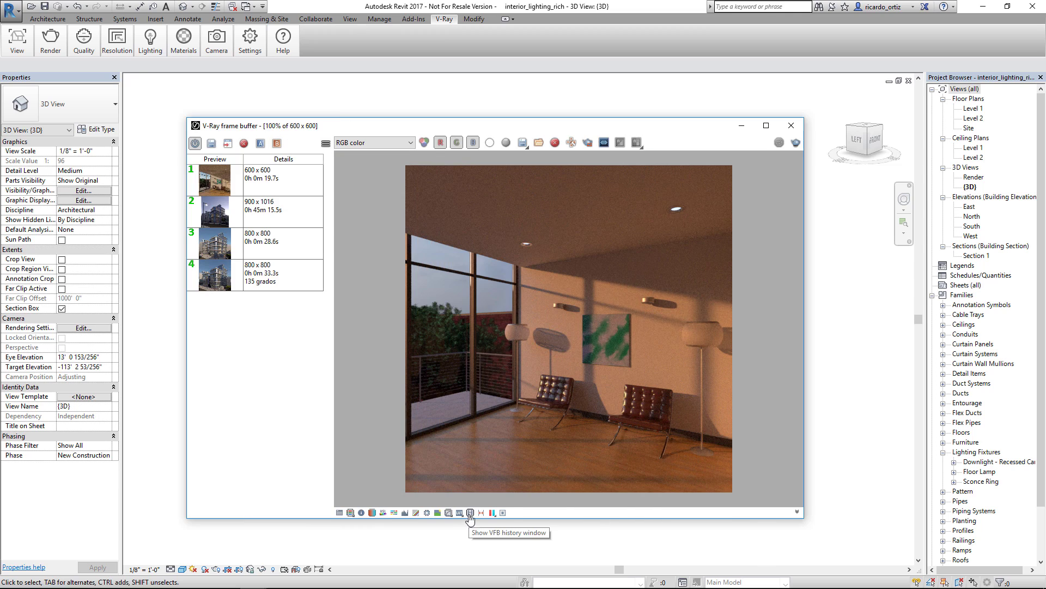
click(212, 143)
- Set the earlier V-Ray Sun render as image A and sweep the comparison divider across it and the dome light render
click(282, 213)
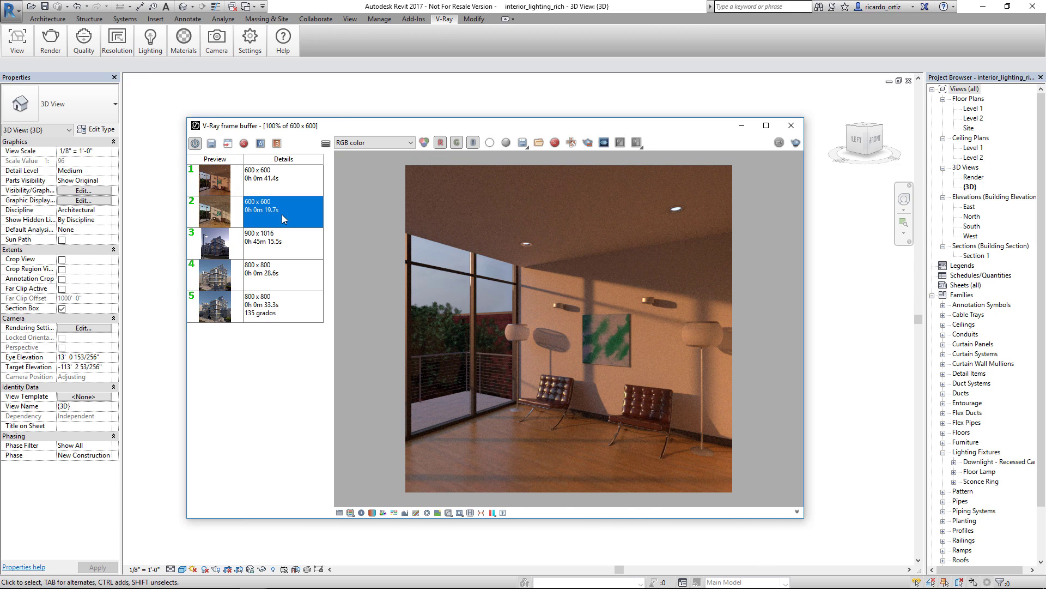
click(260, 144)
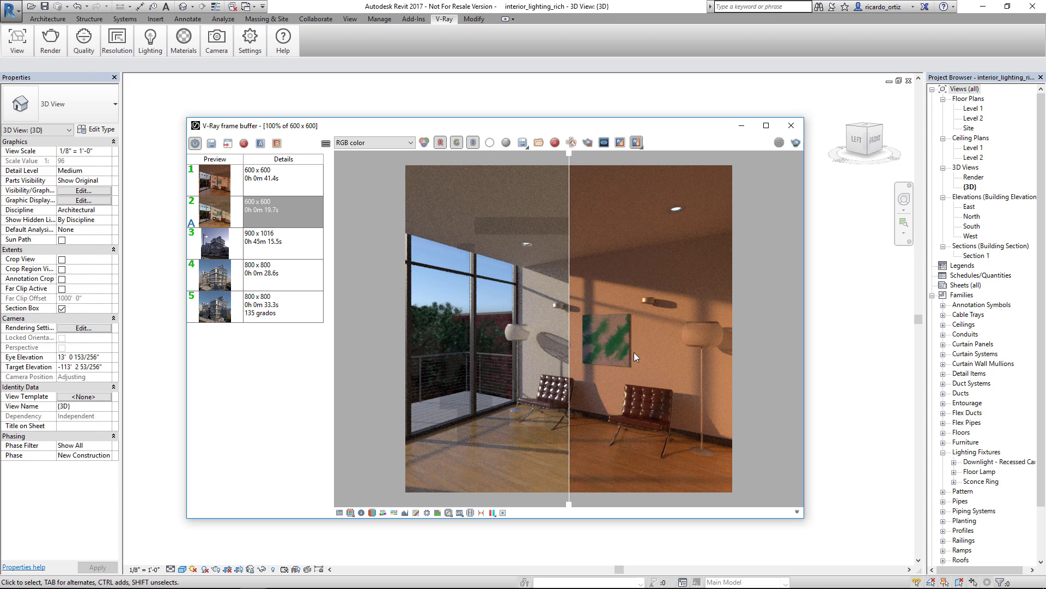
drag(571, 345, 615, 377)
drag(548, 373, 702, 377)
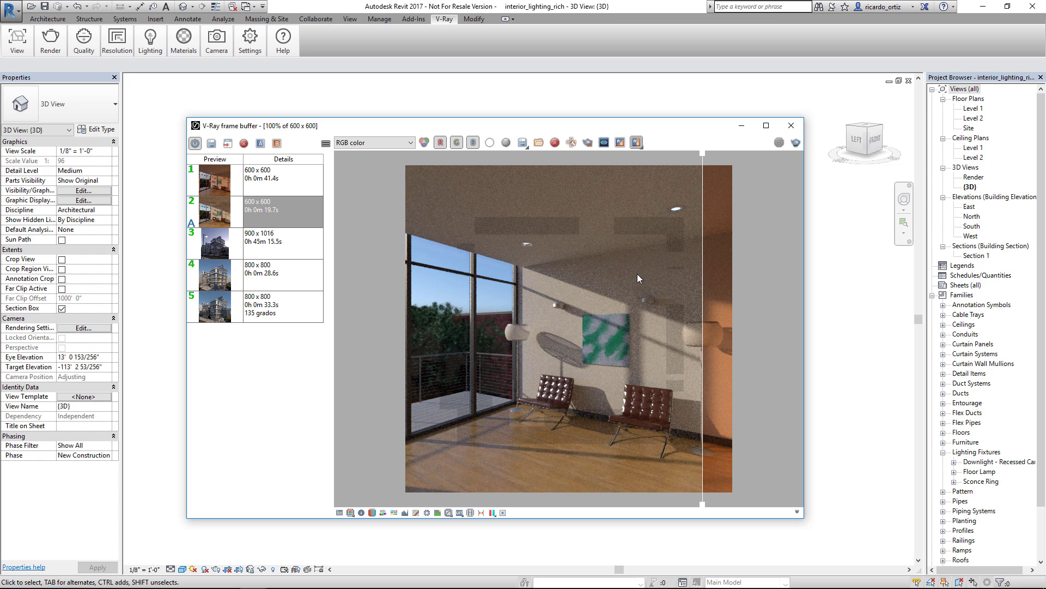
drag(703, 397, 562, 371)
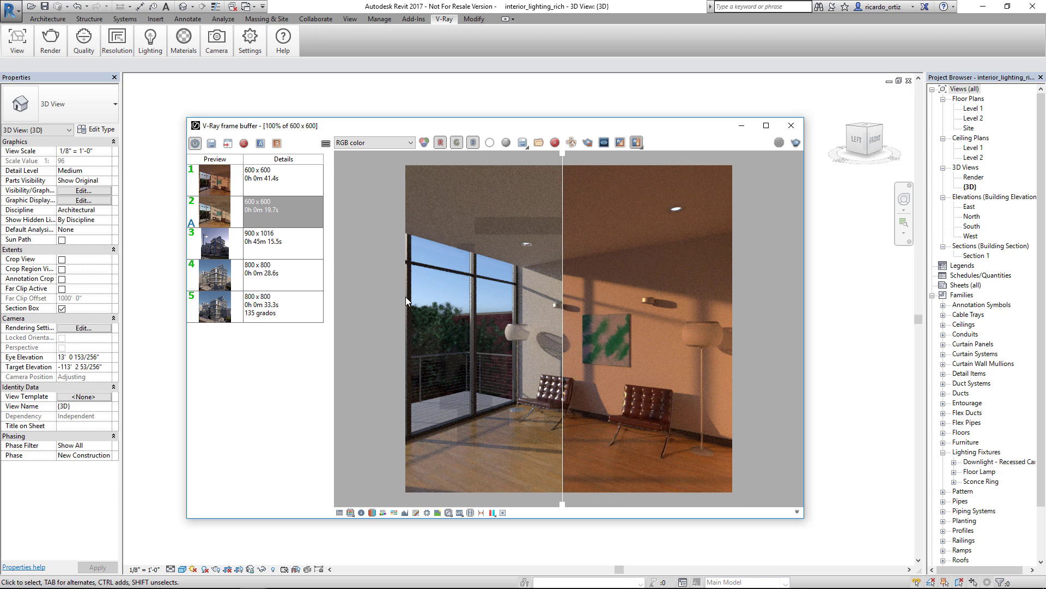
- End the A/B comparison and select the saved dome light render in the history
click(471, 513)
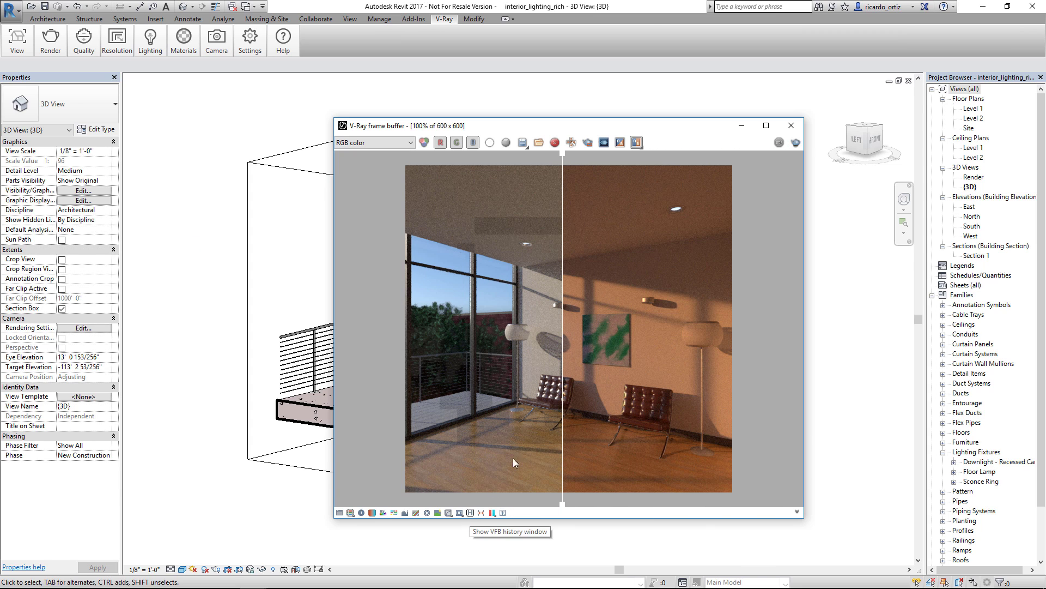
click(470, 513)
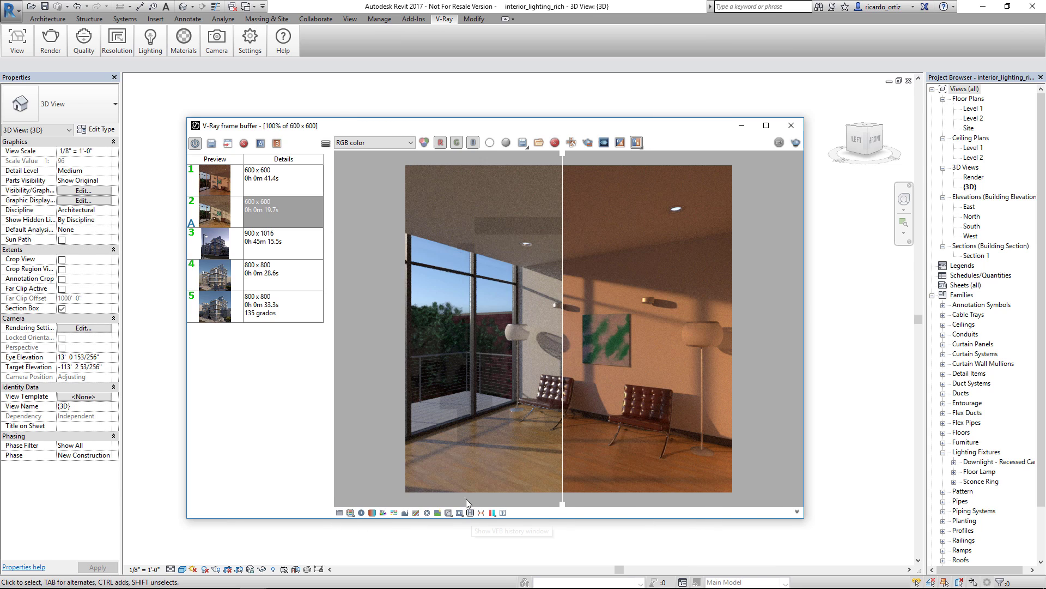
click(262, 144)
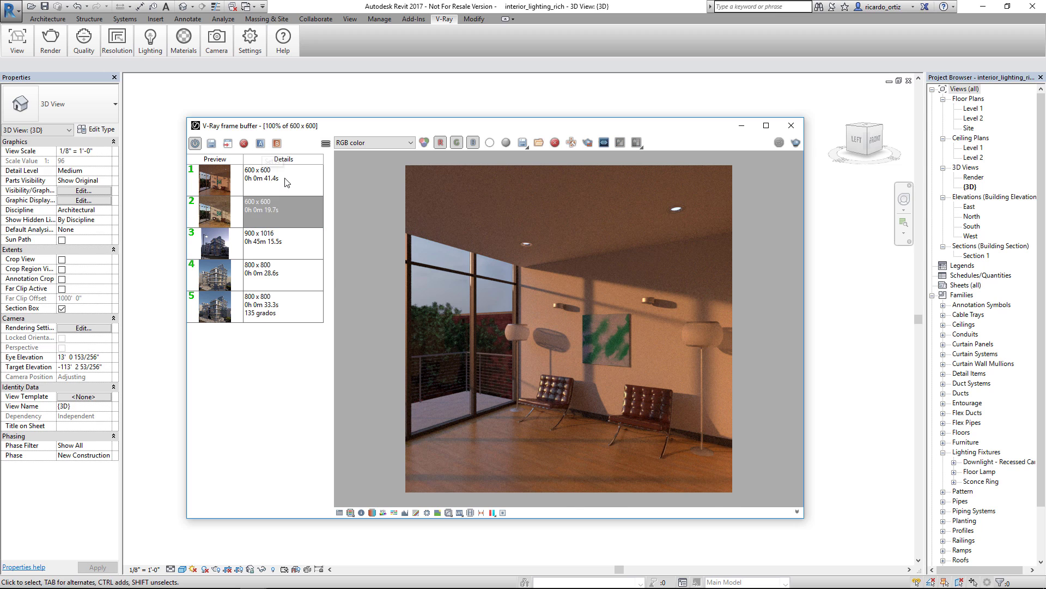
click(284, 178)
drag(572, 133, 629, 131)
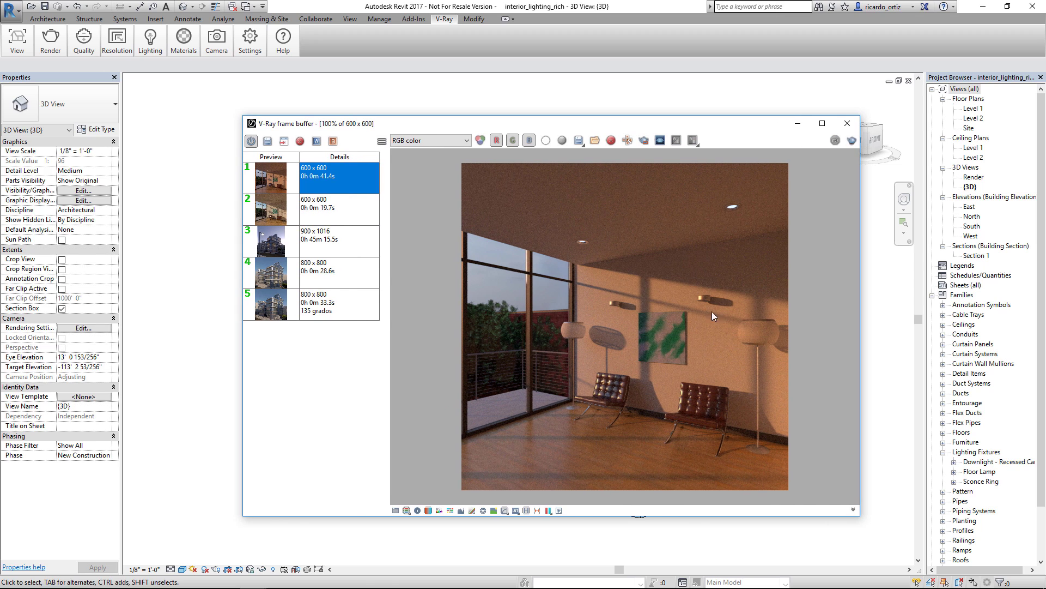
- Close the render history, set the scene's environment lighting to No Light and turn the artificial lights on
click(526, 511)
click(150, 41)
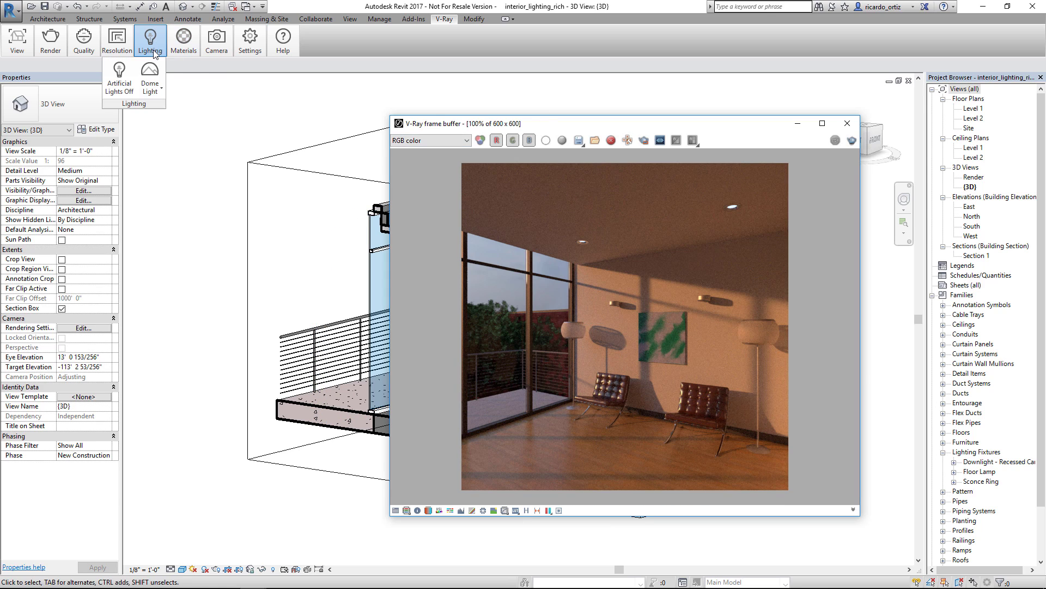
click(161, 88)
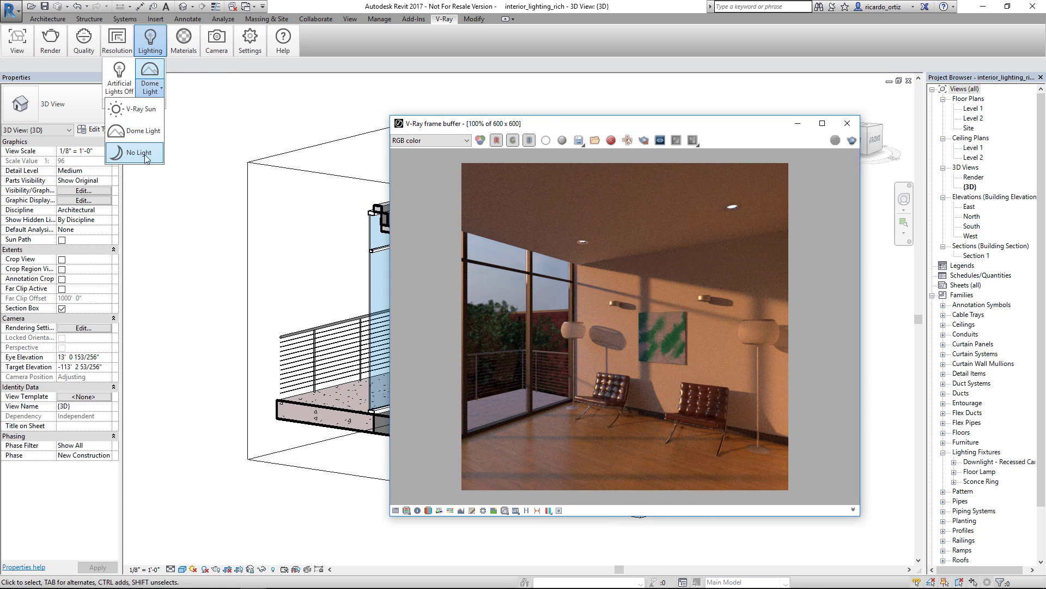
click(139, 153)
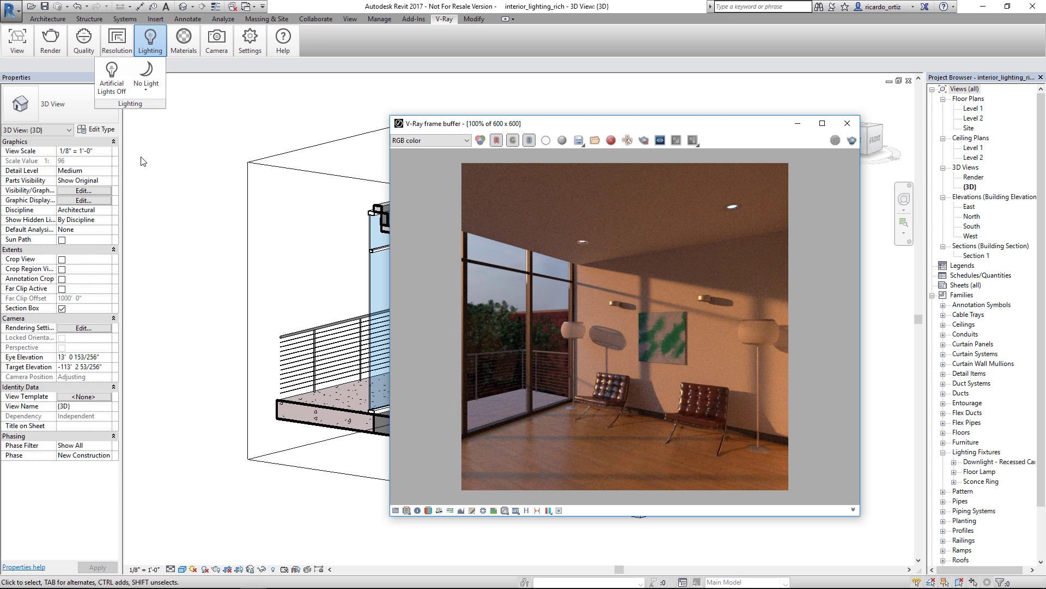
click(151, 41)
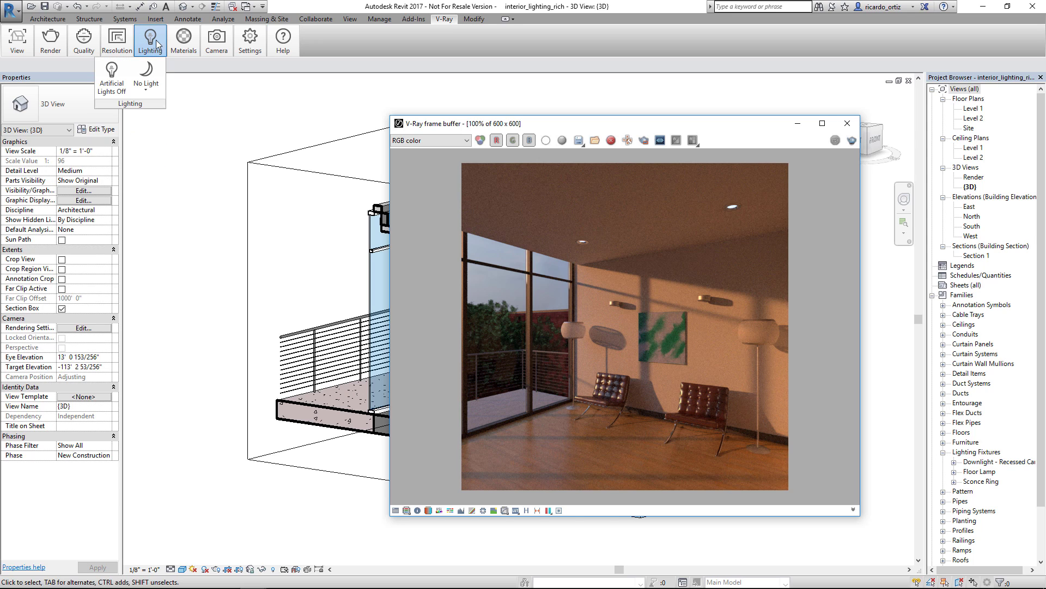
click(115, 70)
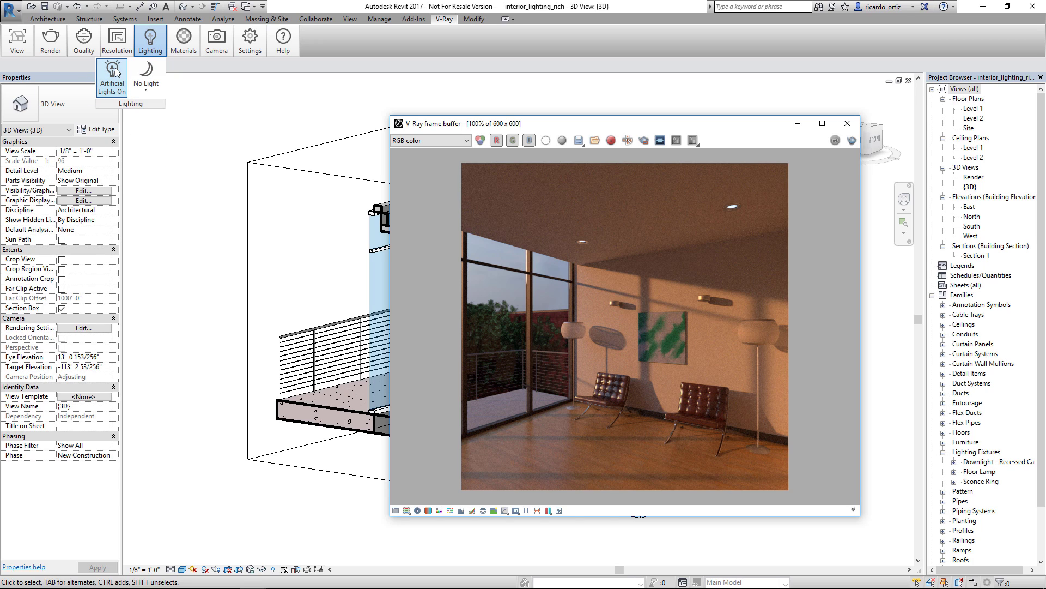
- Assign the Lamp Glass material to the Shade of the Floor Lamp 120V type
drag(653, 126, 684, 154)
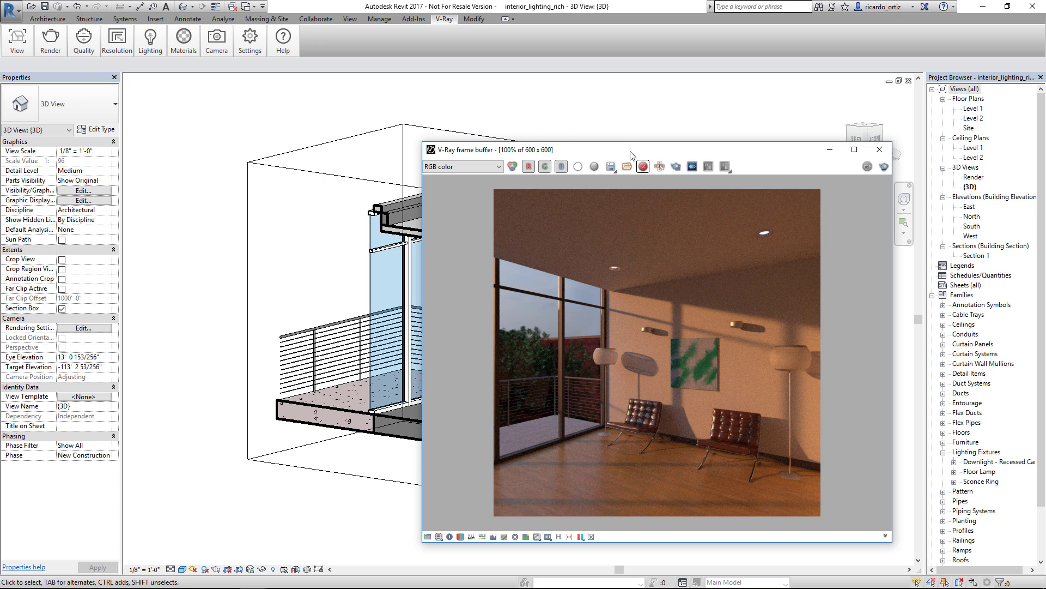
drag(631, 156, 784, 211)
click(511, 291)
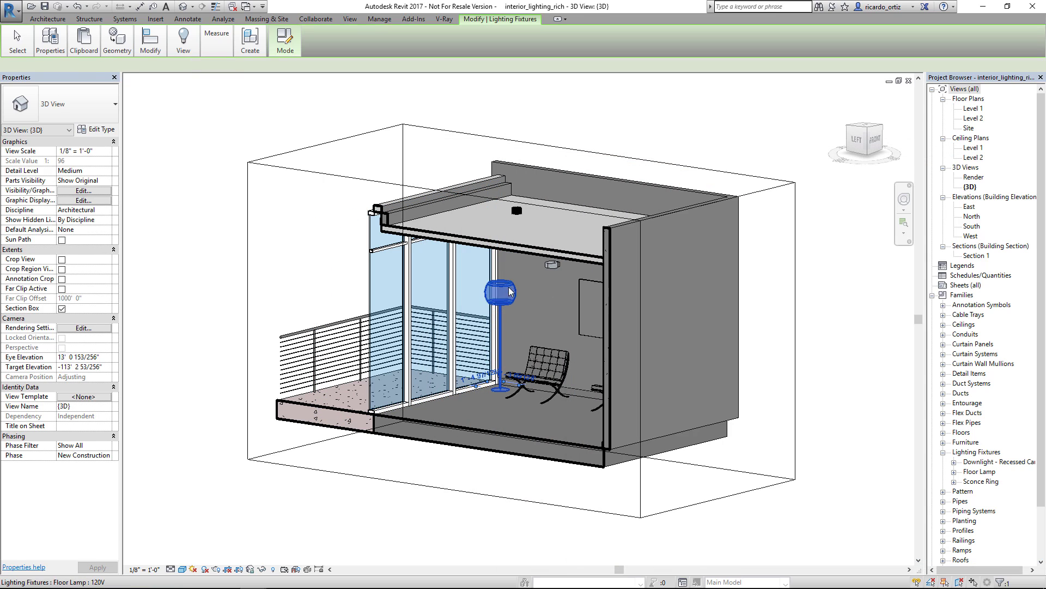
click(97, 129)
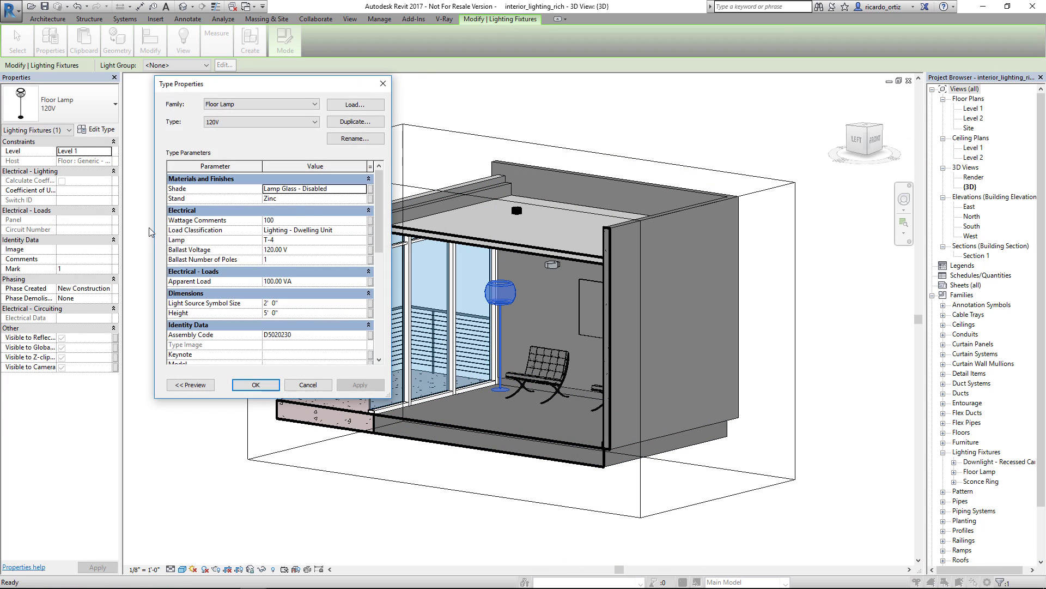
click(323, 188)
click(363, 188)
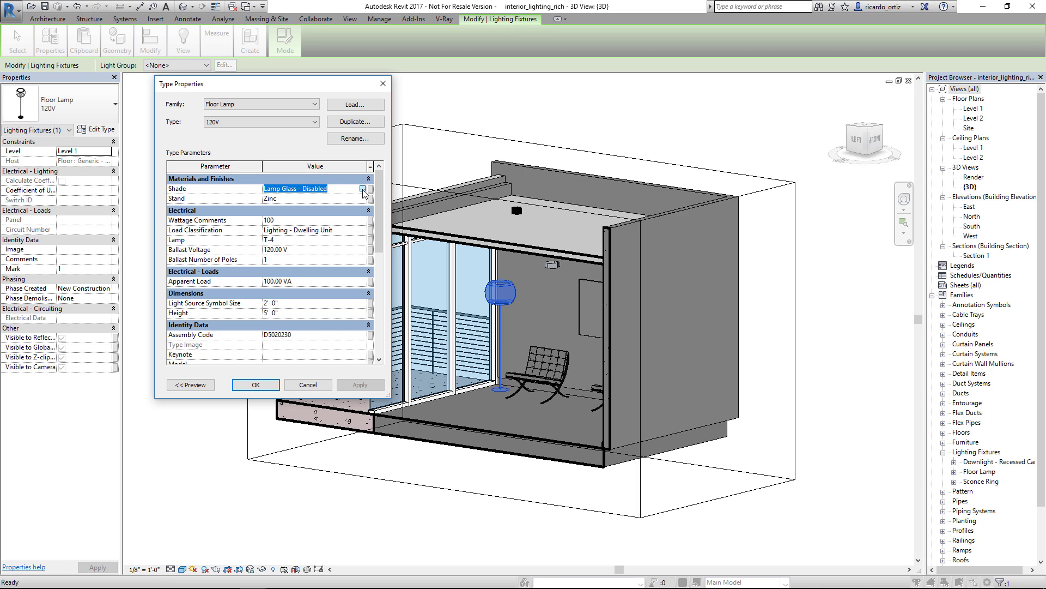
click(353, 325)
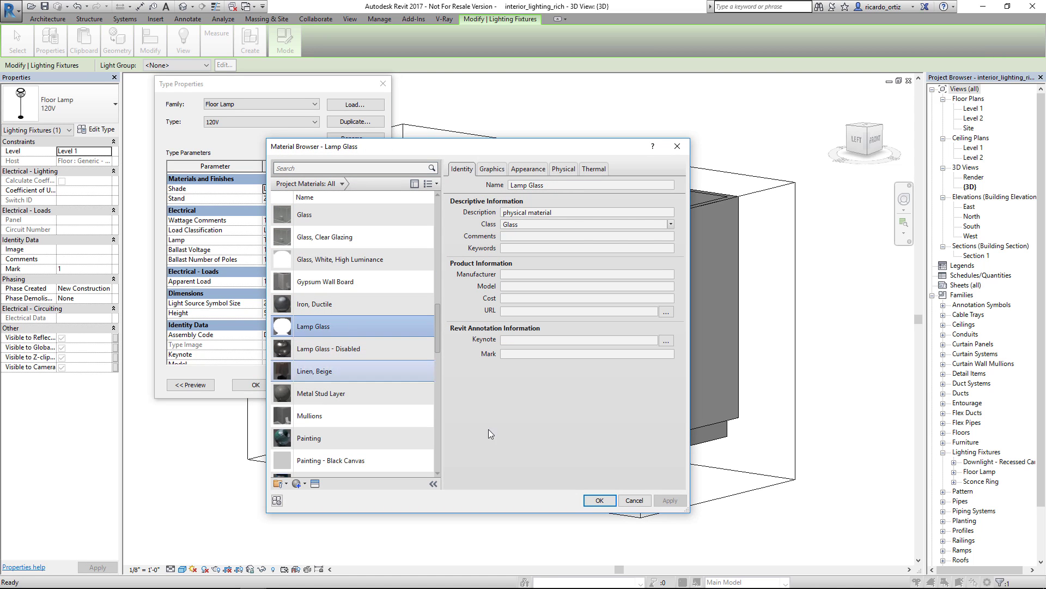
click(599, 499)
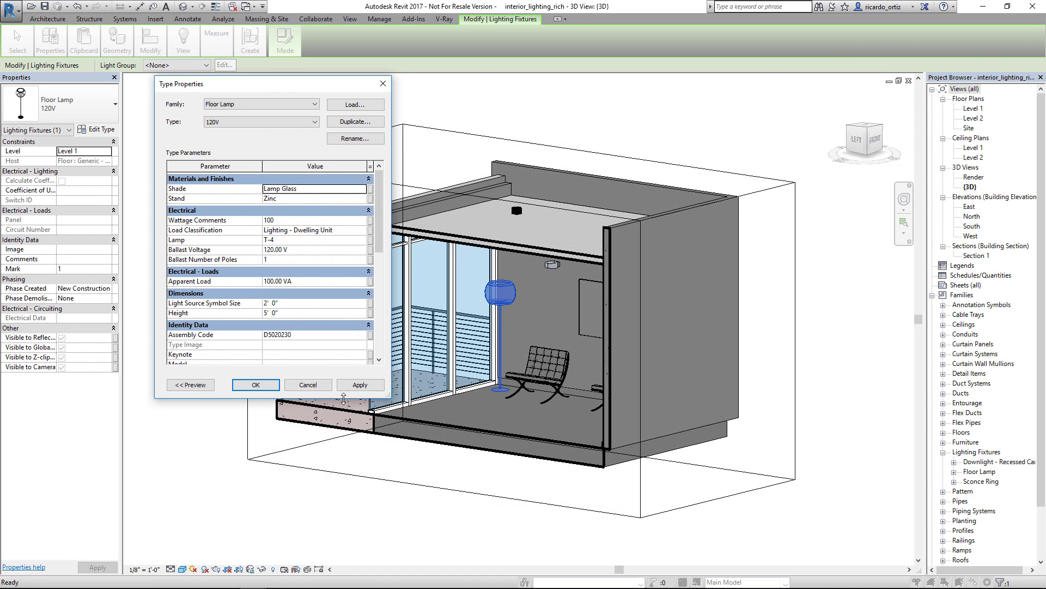
click(256, 385)
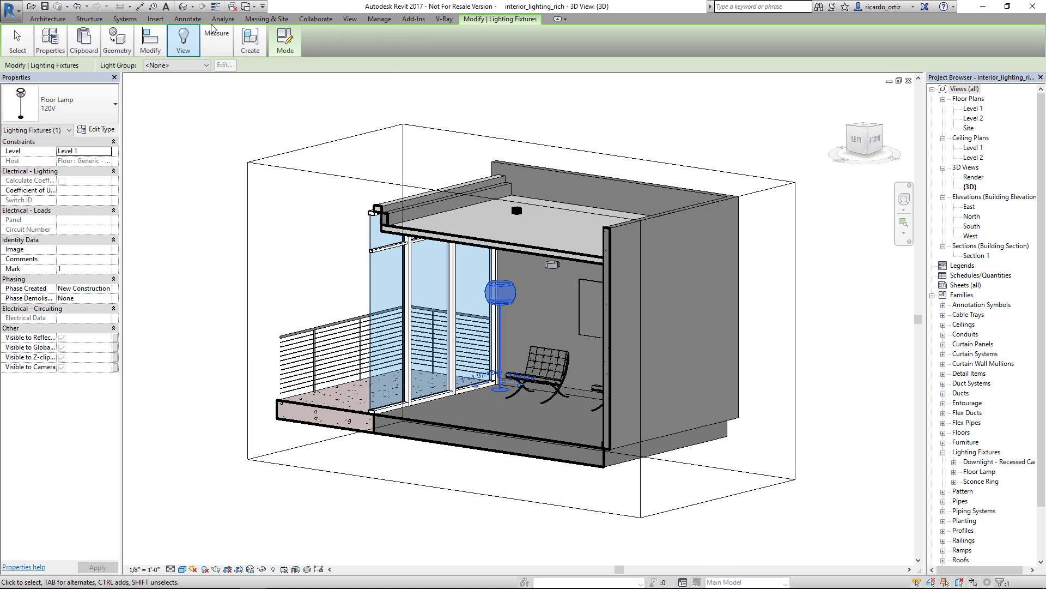
- Render the interior with V-Ray using only the artificial lights, and stop the render after checking its brightness
click(444, 19)
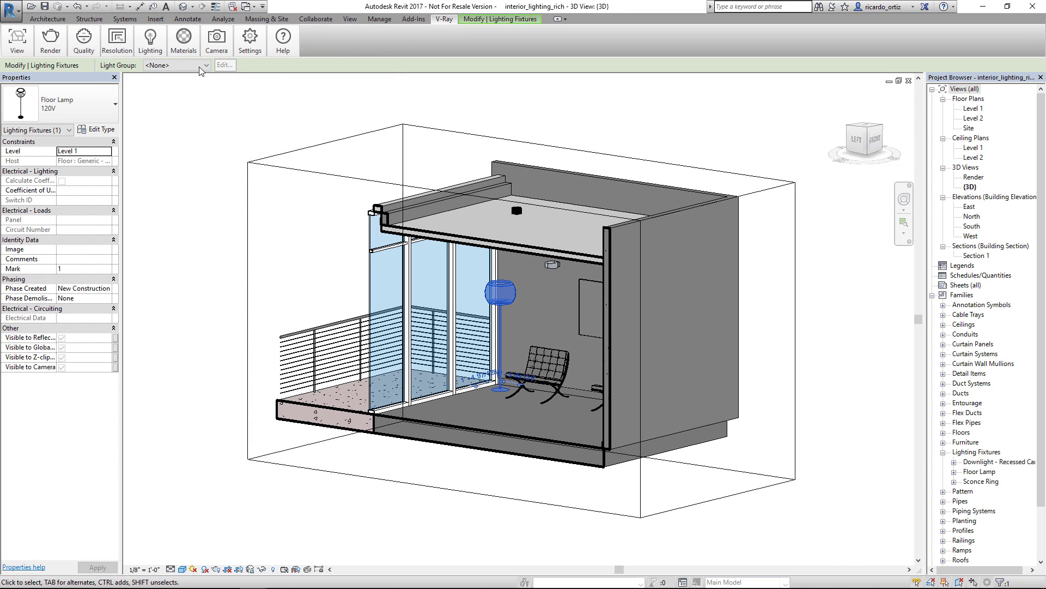
click(50, 49)
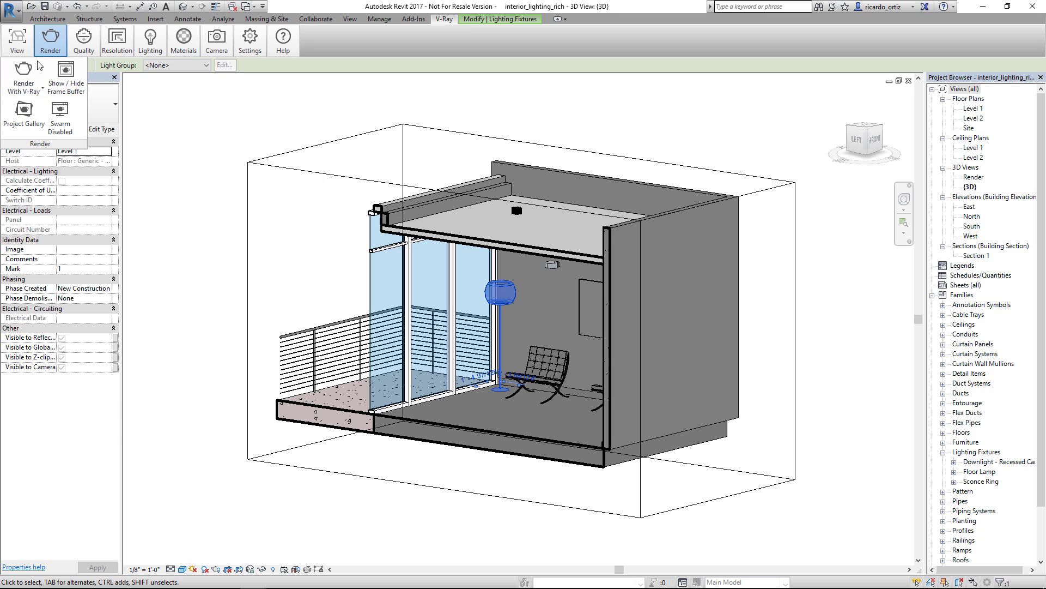
click(35, 69)
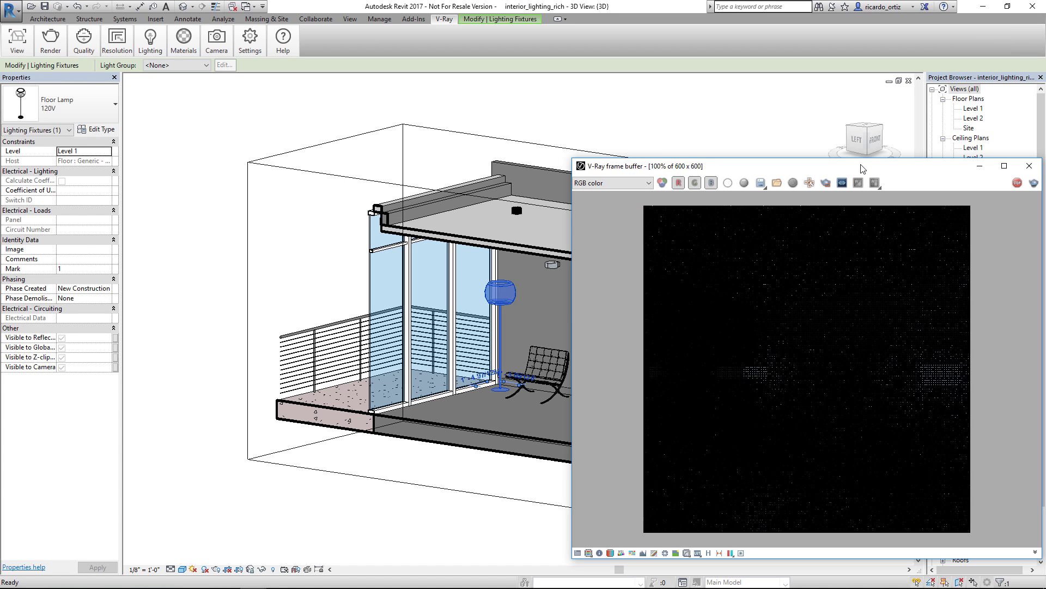
drag(853, 166, 605, 124)
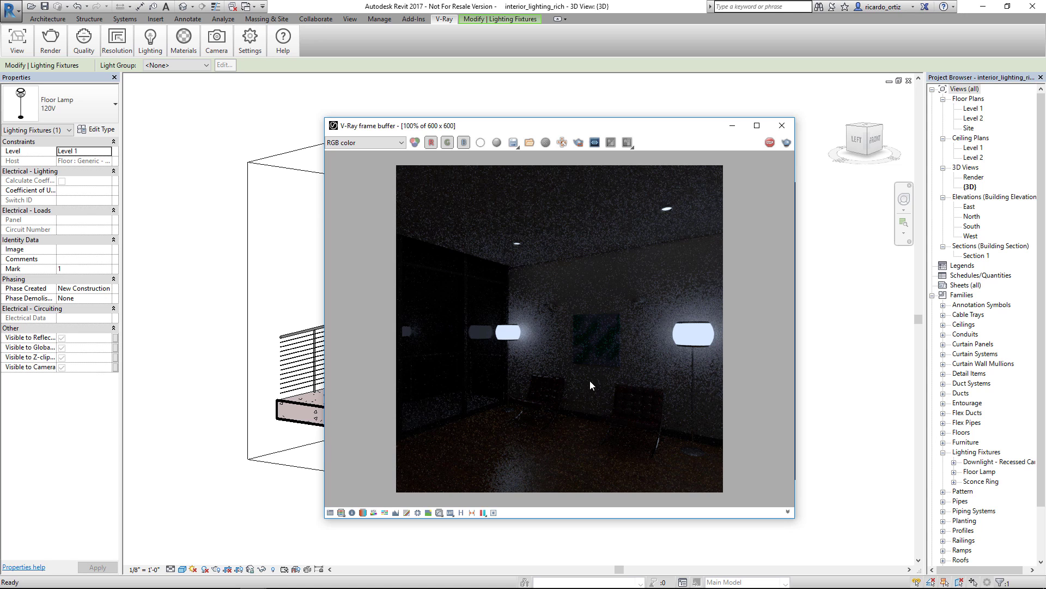
drag(606, 131, 622, 127)
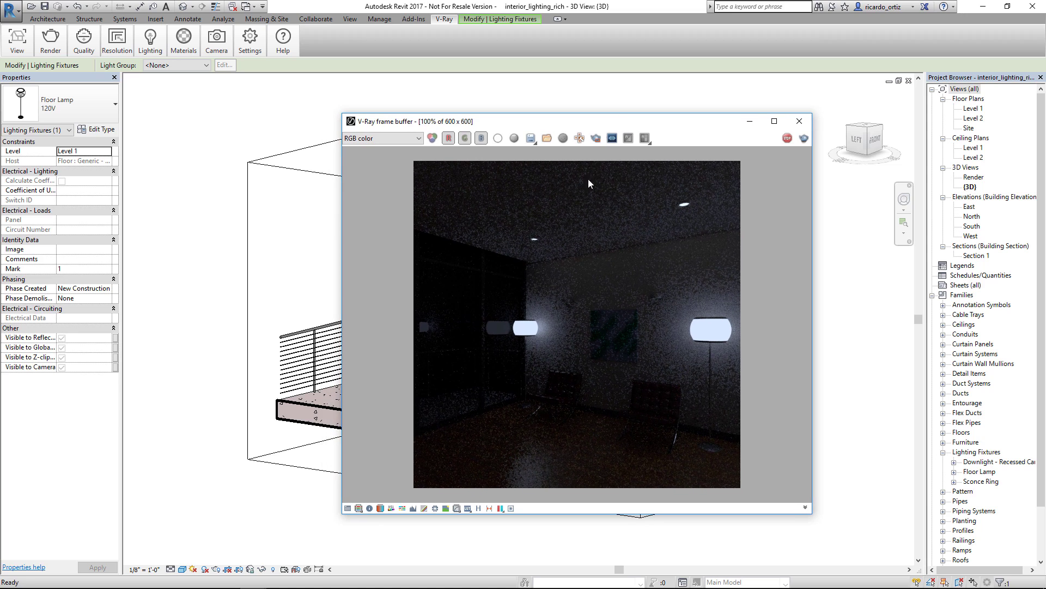
click(787, 139)
- Set the V-Ray camera's exposure value to 8 EV and close the camera settings
click(216, 40)
click(213, 73)
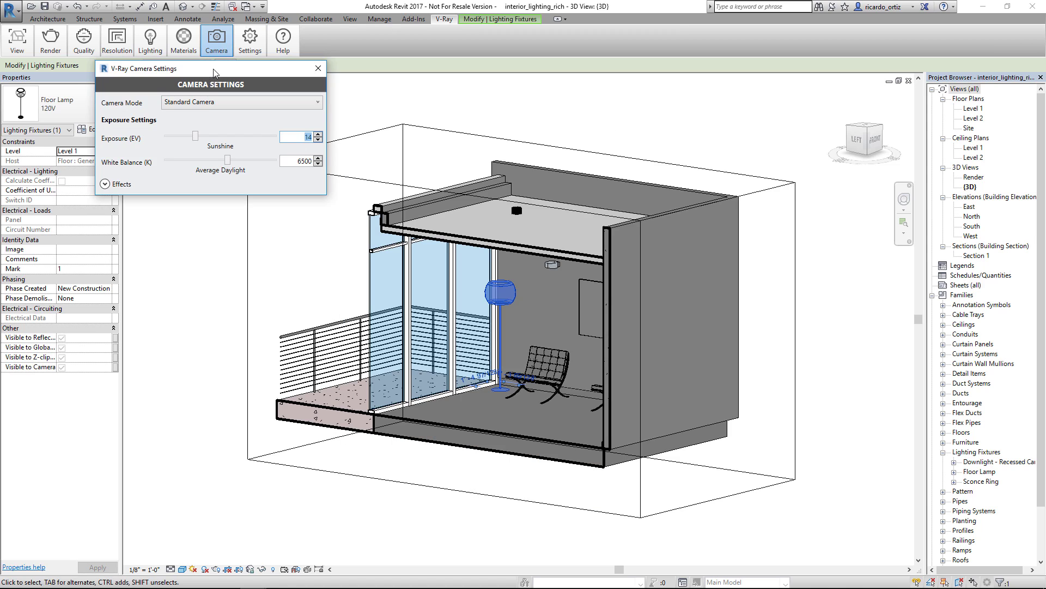
drag(213, 70, 164, 89)
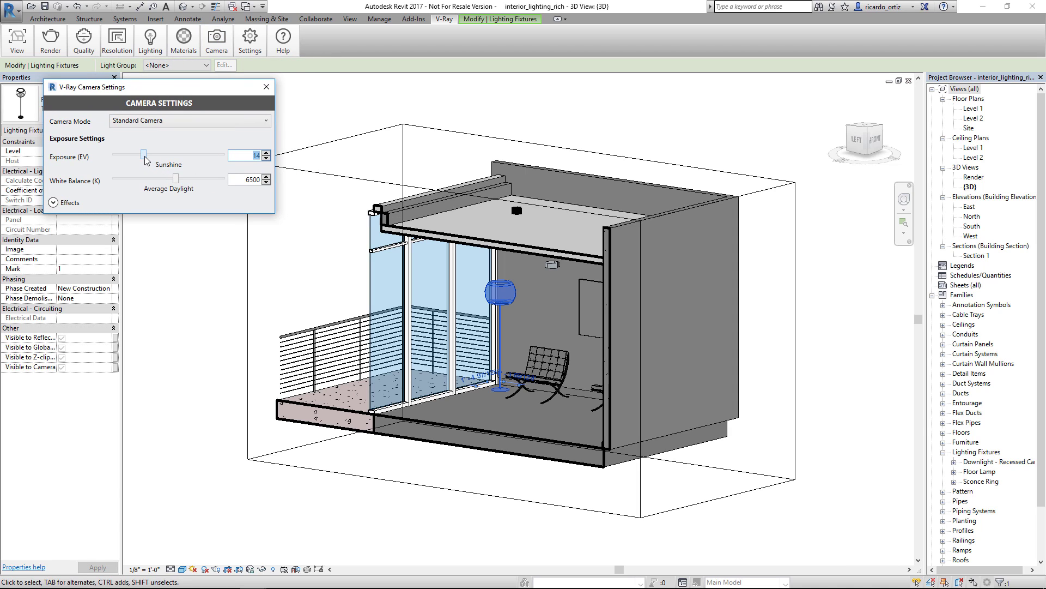
drag(144, 157, 158, 158)
drag(248, 155, 261, 157)
text(8)
key(Return)
click(266, 86)
- Render the interior again with the new exposure and examine the floor lamp shade and its surrounding light up close
click(54, 46)
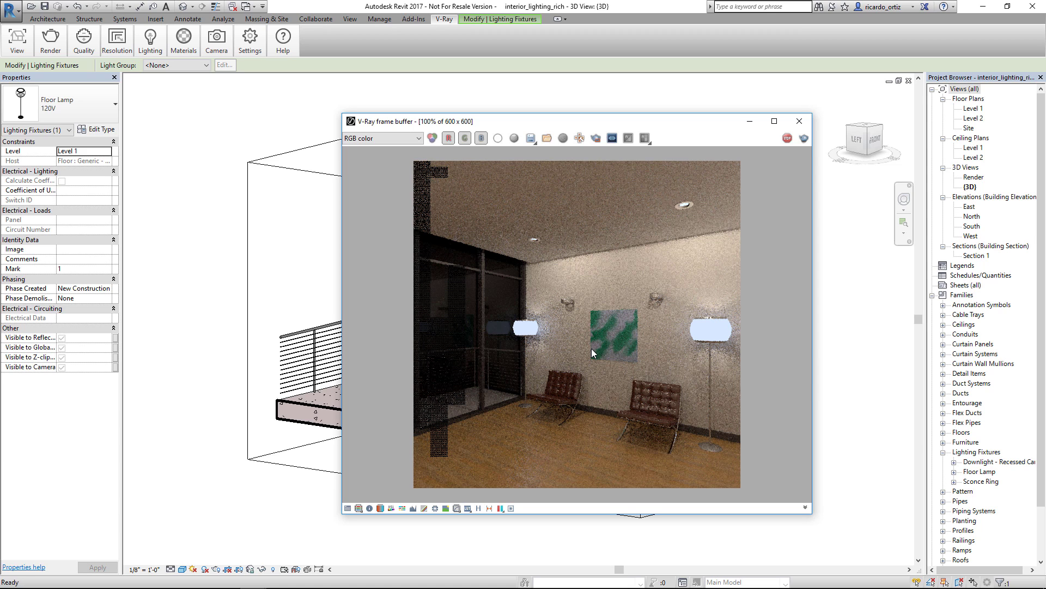
scroll(523, 331, up, 1)
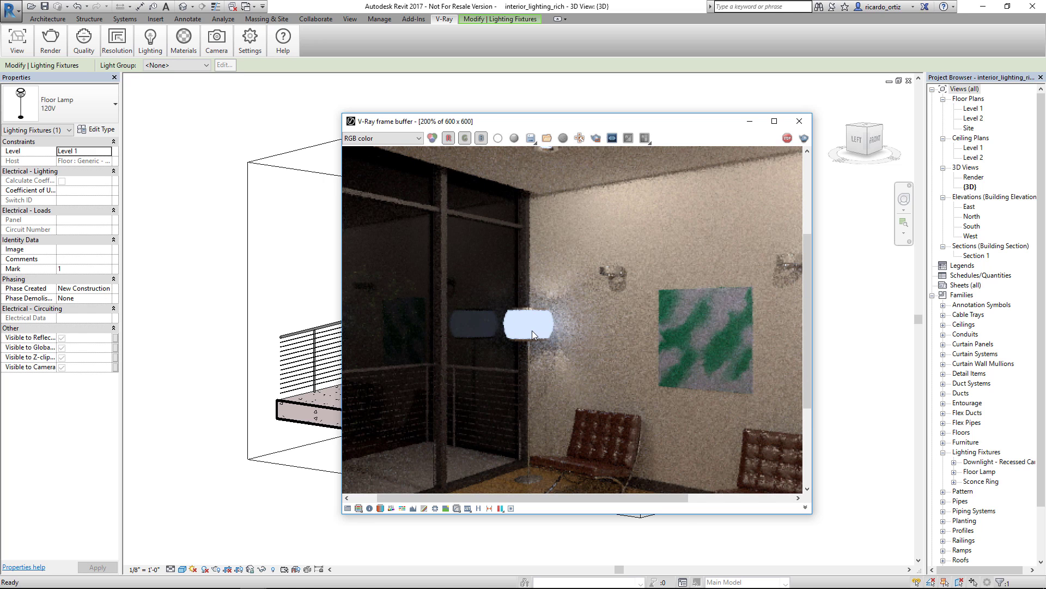
scroll(532, 330, down, 1)
scroll(525, 328, up, 1)
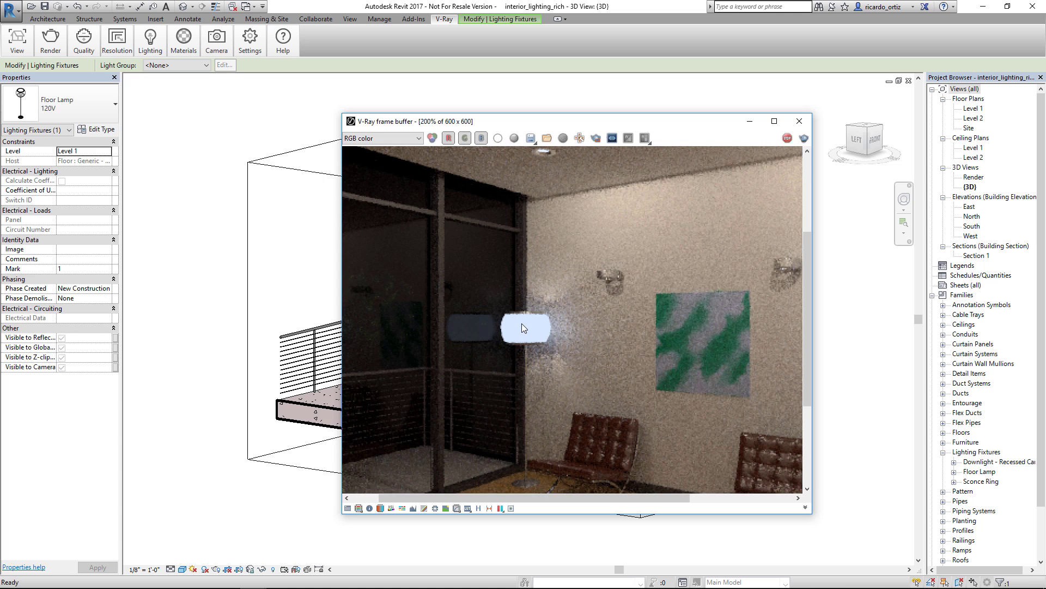
scroll(522, 322, down, 1)
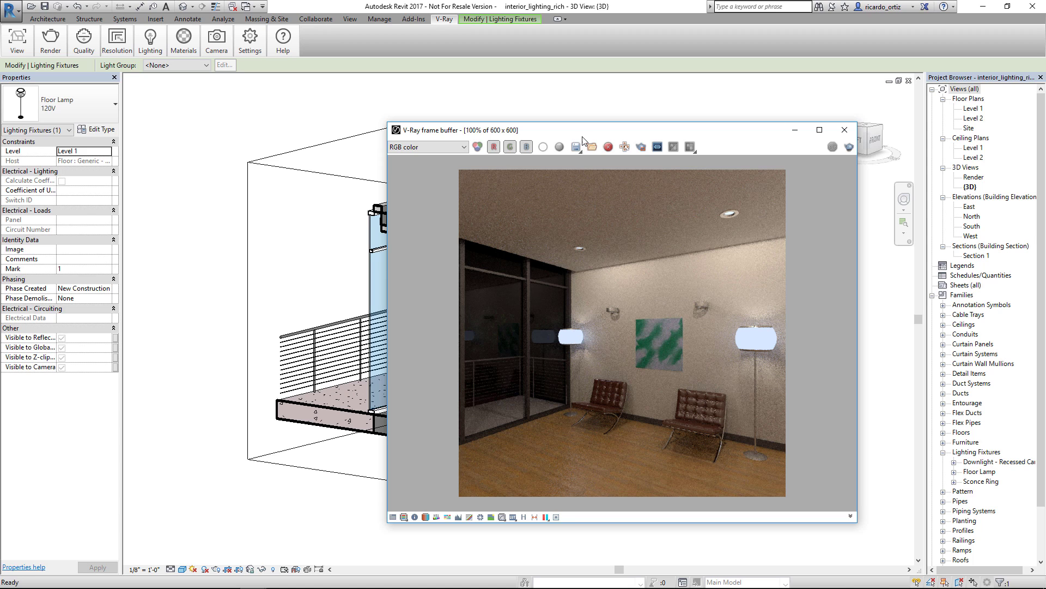
- Turn off Self Illumination in the appearance of the Lamp Glass material used for the floor lamp's shade
drag(582, 136, 514, 352)
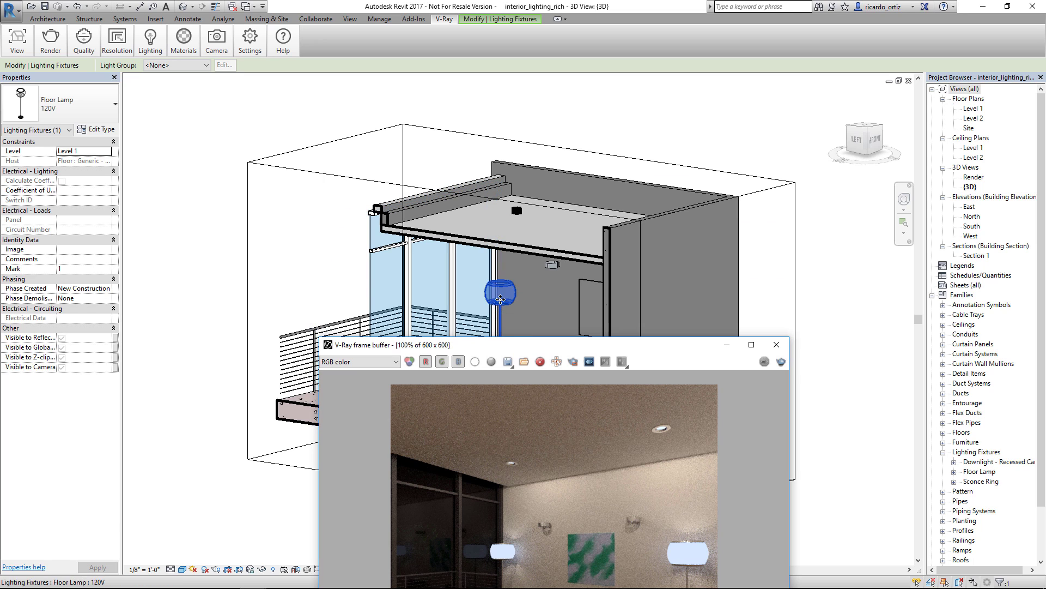
click(96, 130)
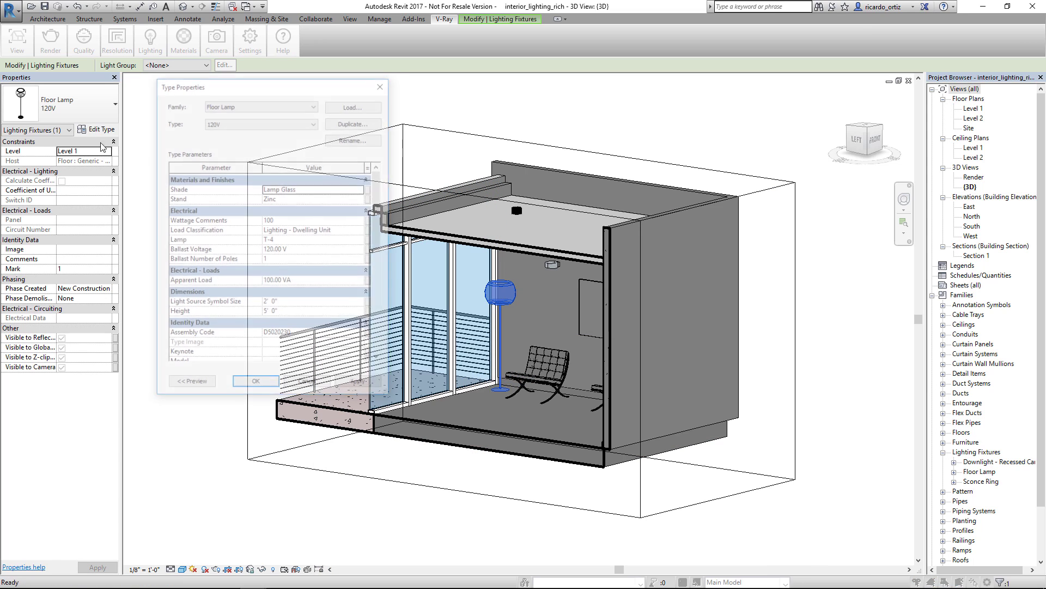
click(328, 191)
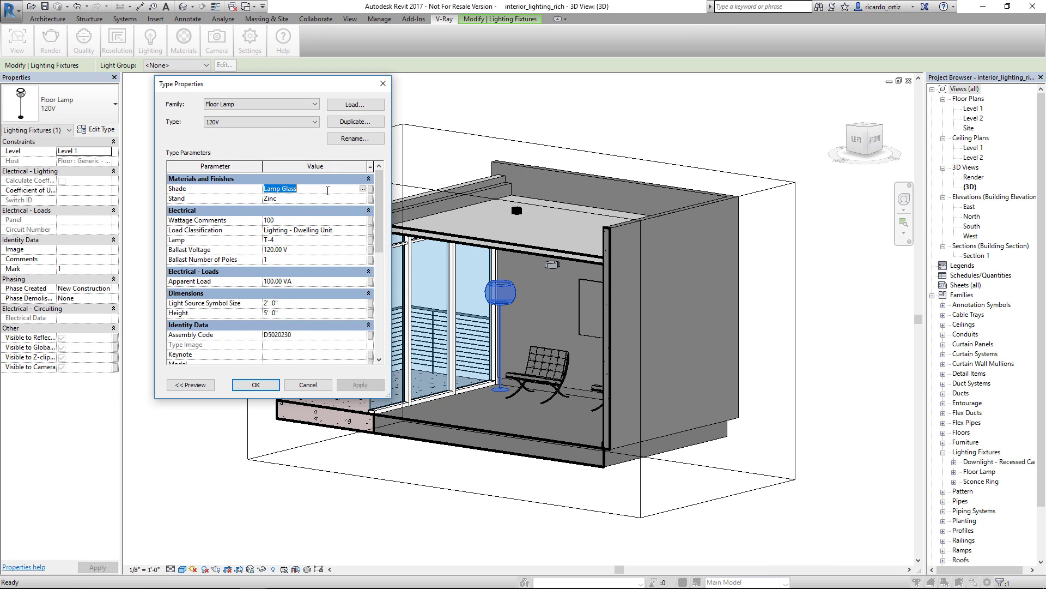
click(363, 189)
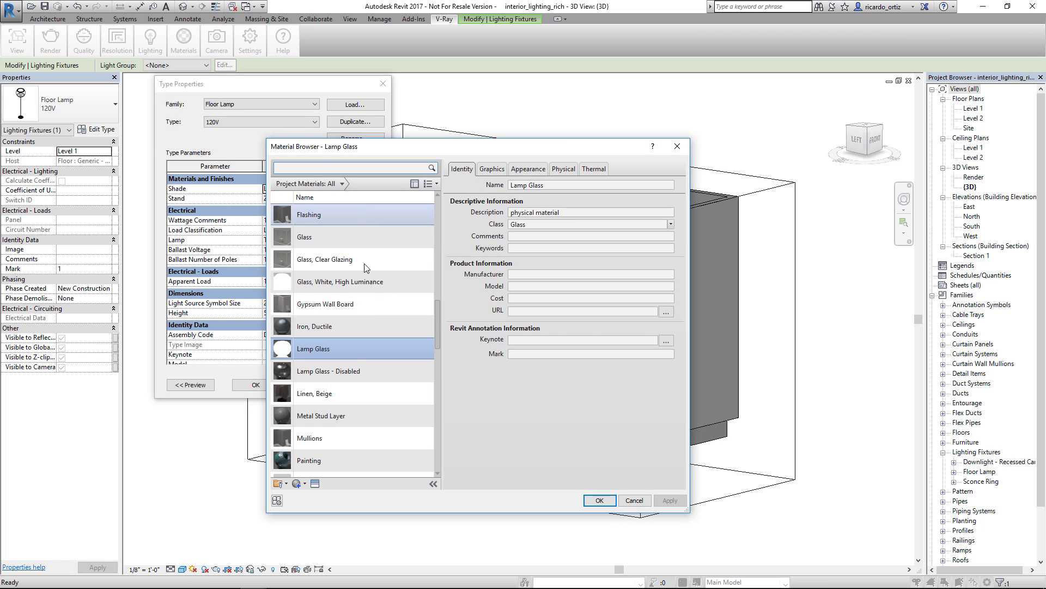
click(564, 169)
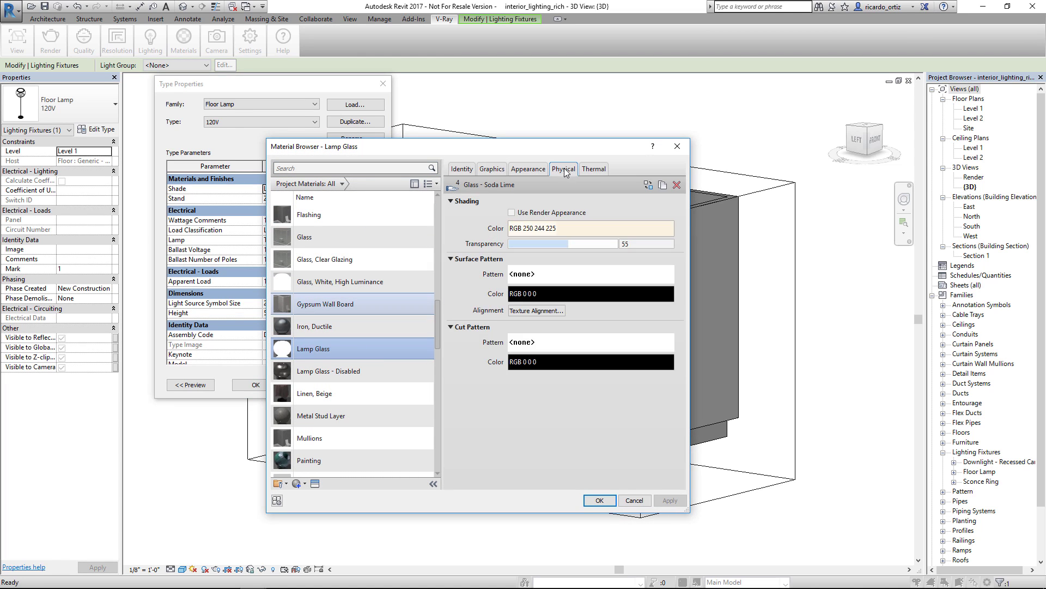
click(528, 169)
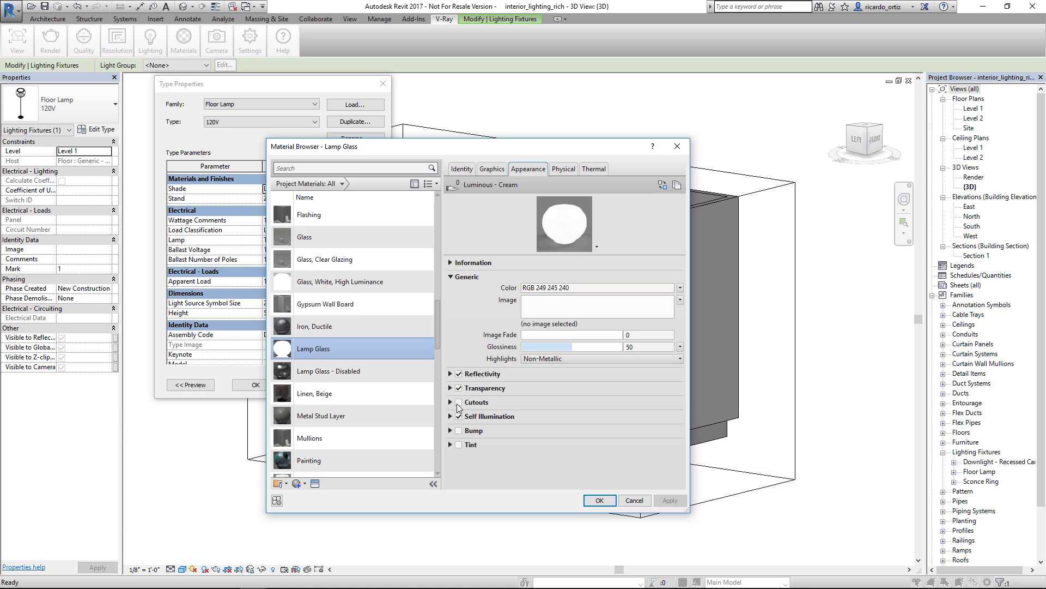
click(458, 416)
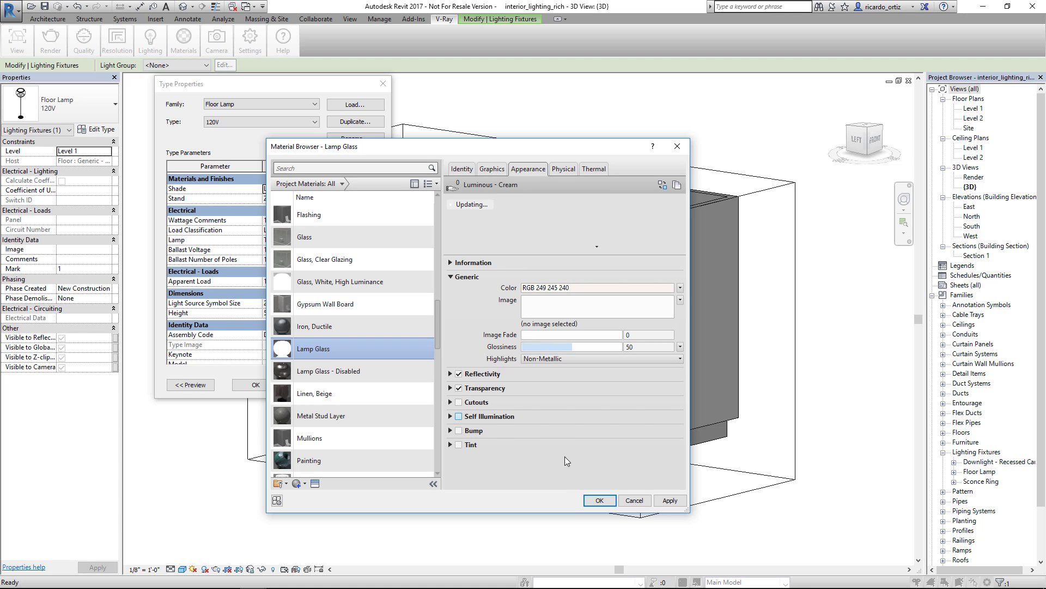
click(601, 500)
click(257, 386)
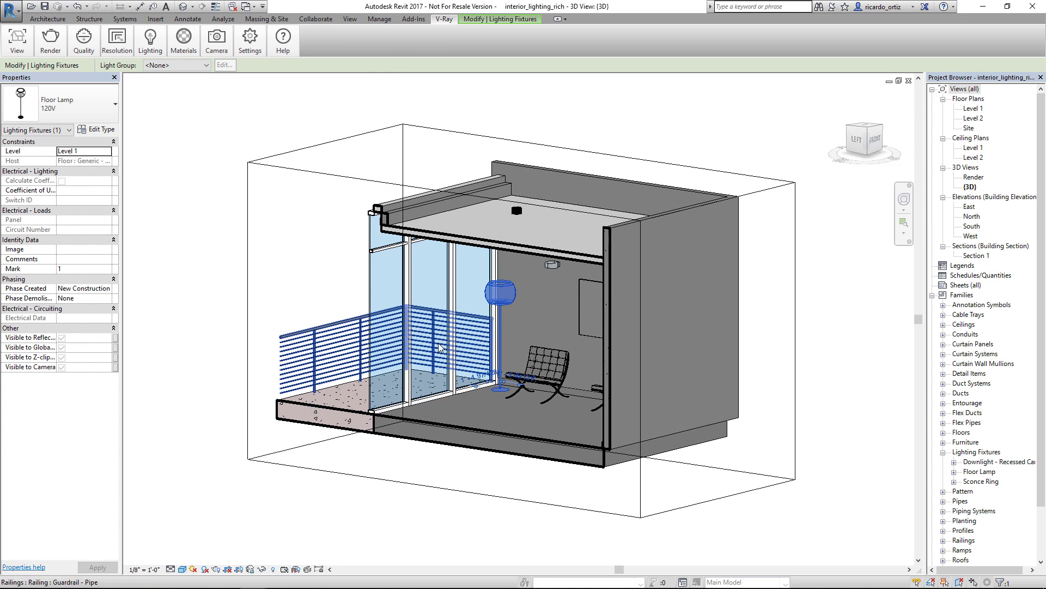
- Render the interior again with the modified Lamp Glass material
click(50, 39)
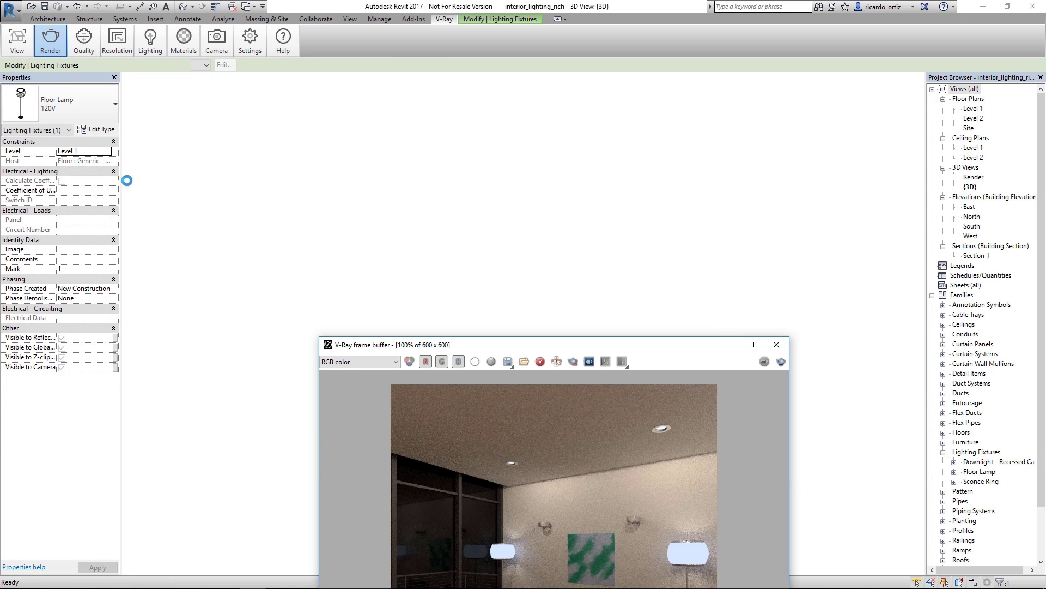
click(573, 362)
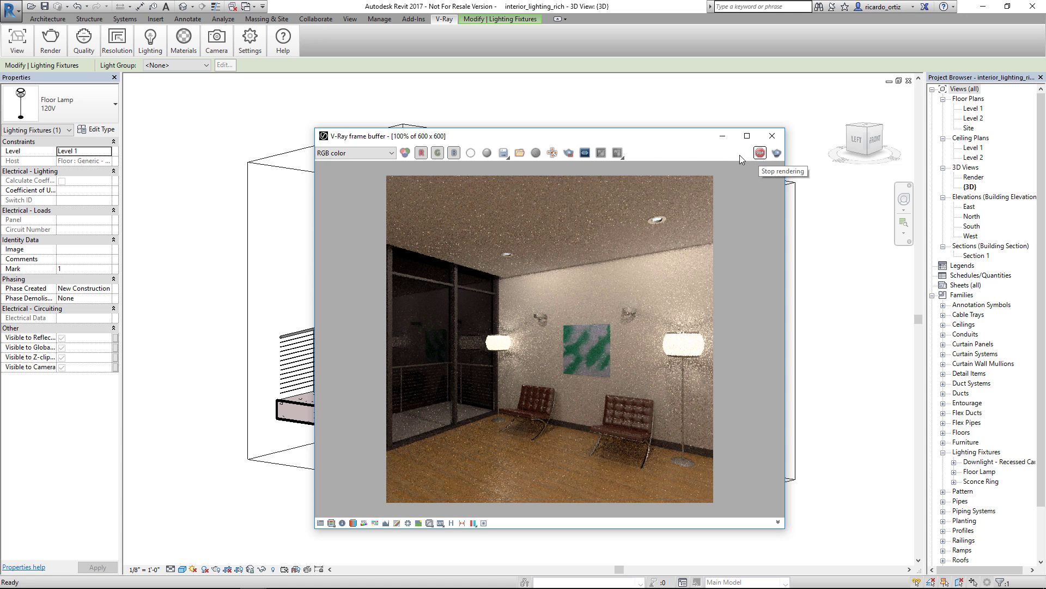
- Set the Sconce Ring type's initial intensity to a luminous flux of 180 lm
drag(607, 142, 1036, 433)
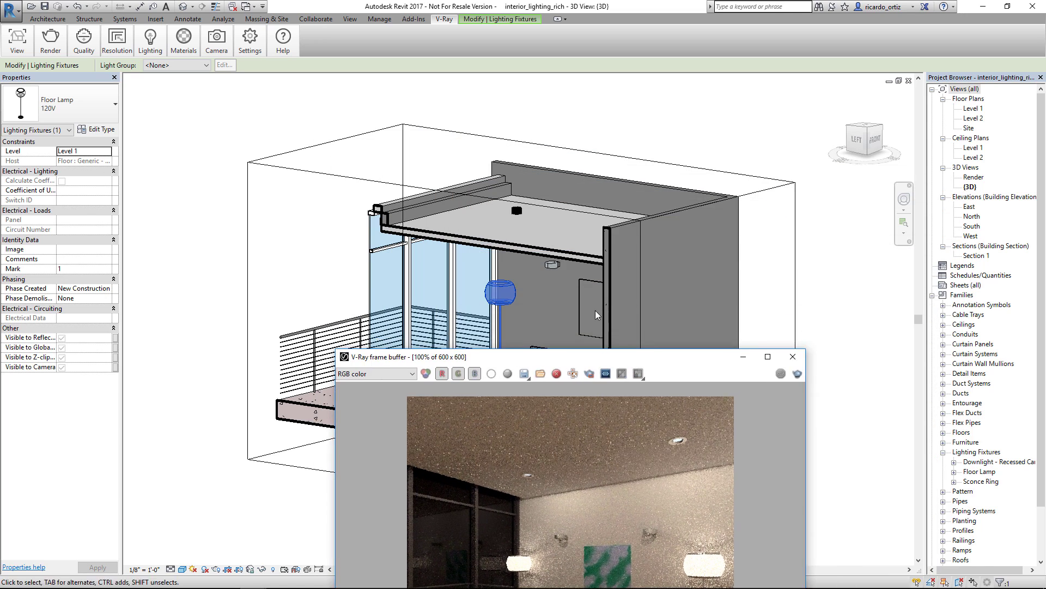
click(555, 266)
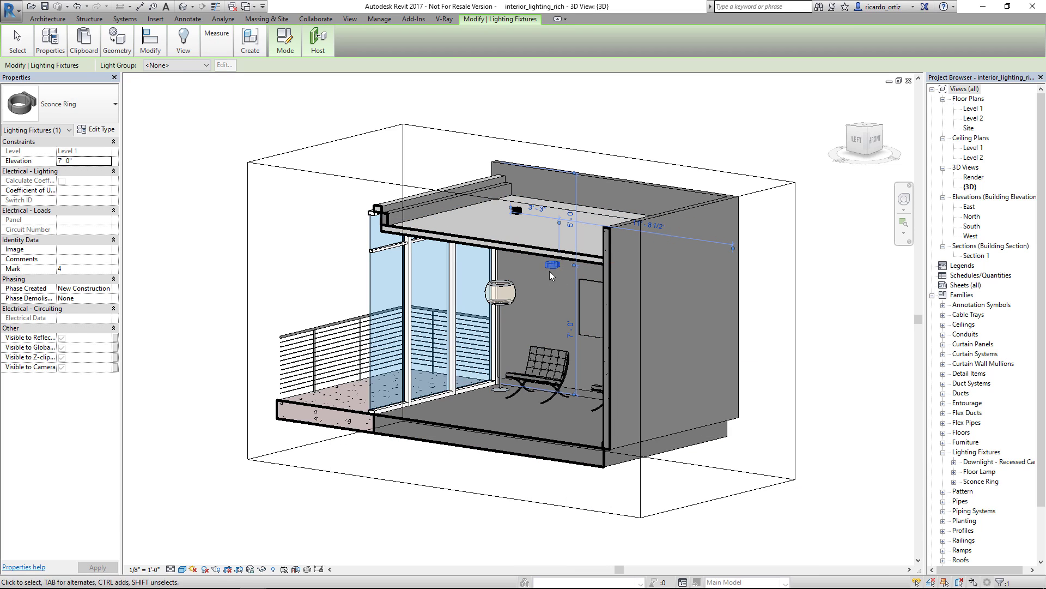
click(99, 130)
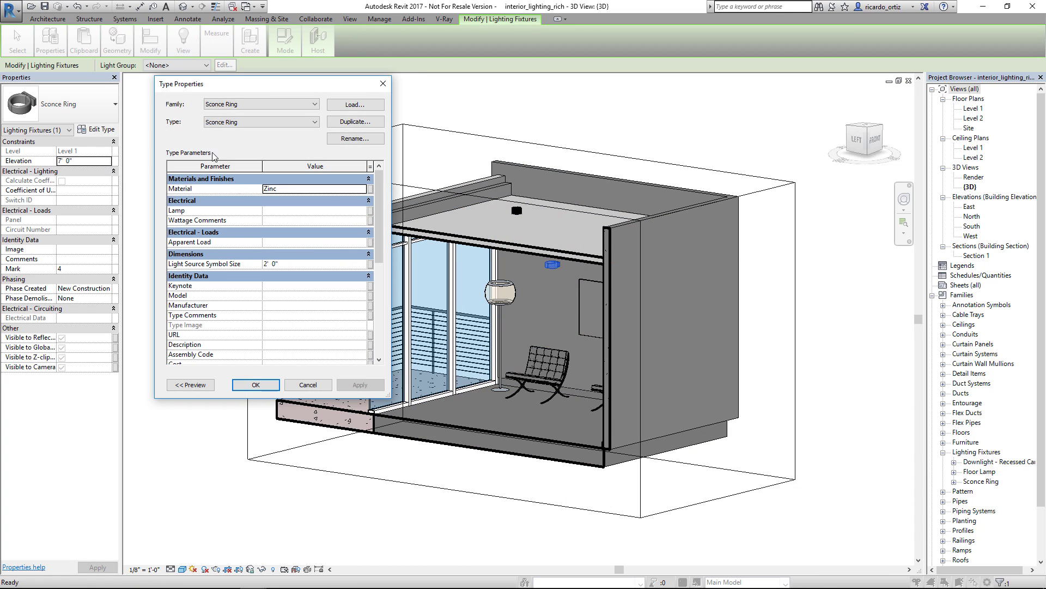
mouse_move(248, 88)
mouse_down()
mouse_move(251, 106)
mouse_move(253, 92)
mouse_up()
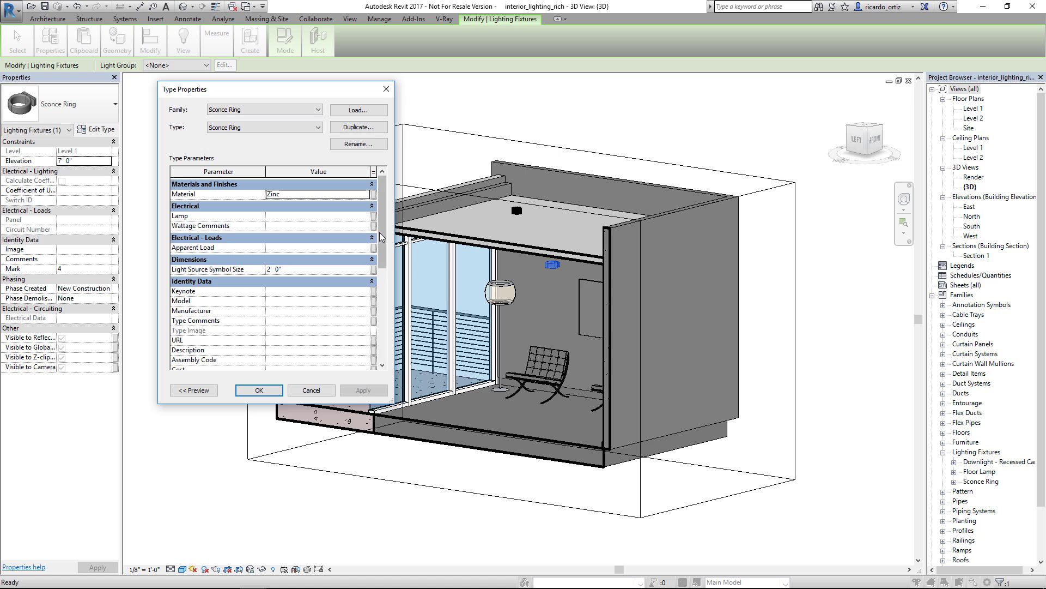
drag(381, 239, 383, 329)
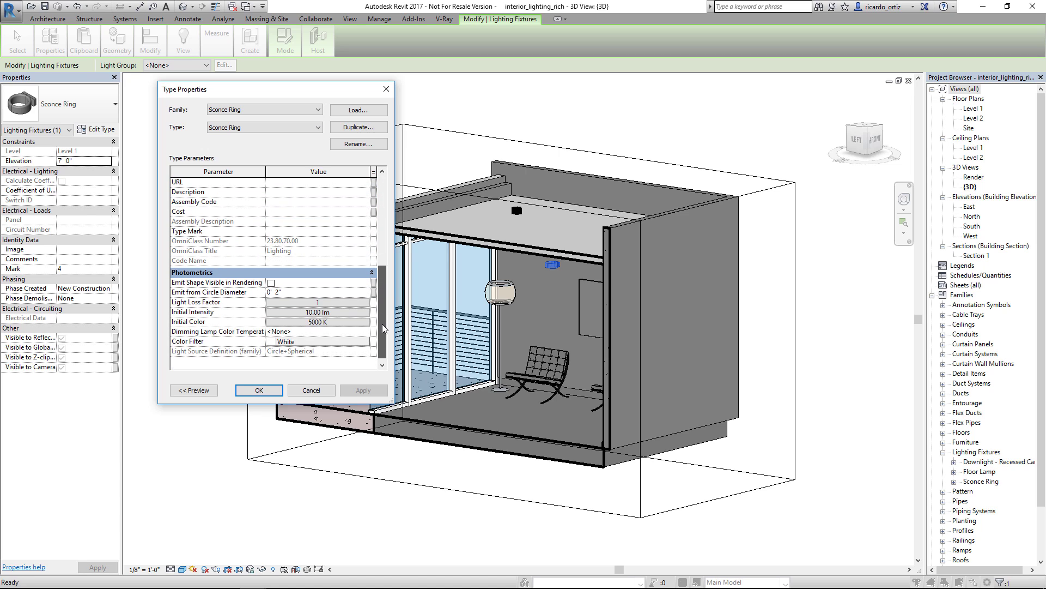
click(309, 313)
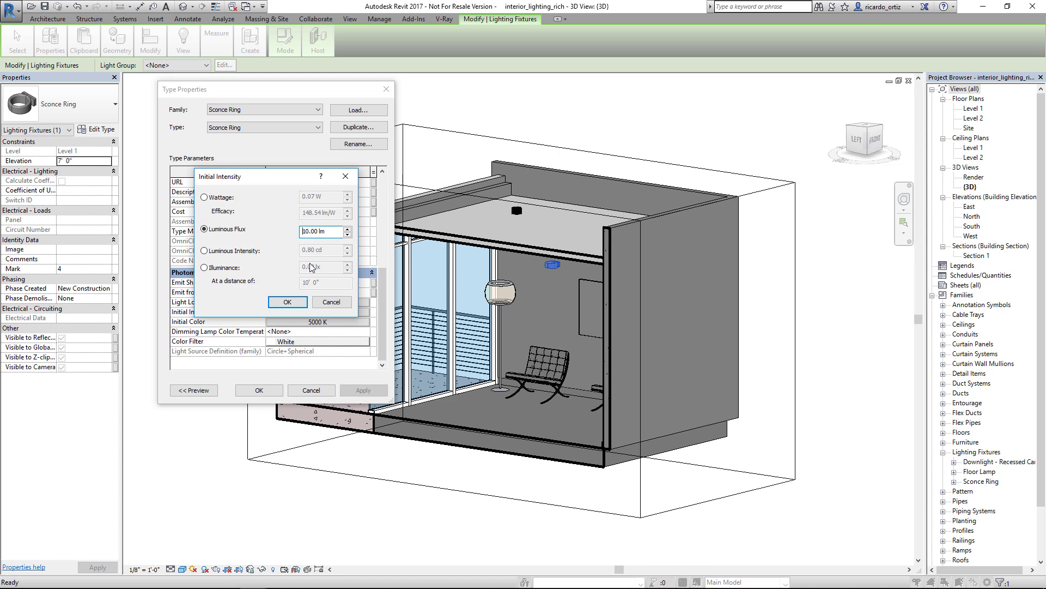
drag(309, 231, 288, 244)
text(180)
key(Return)
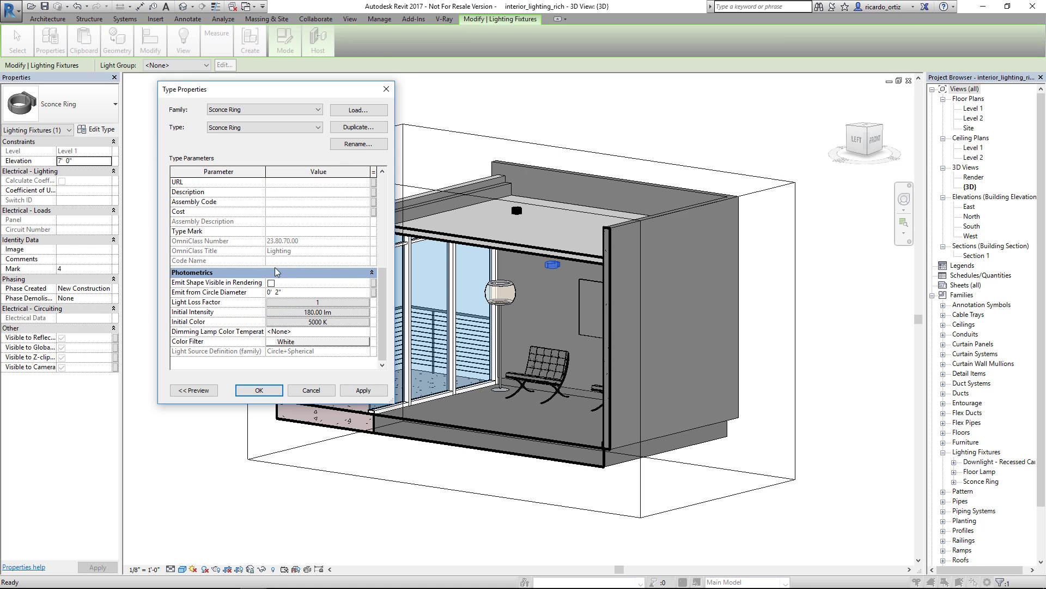
click(259, 390)
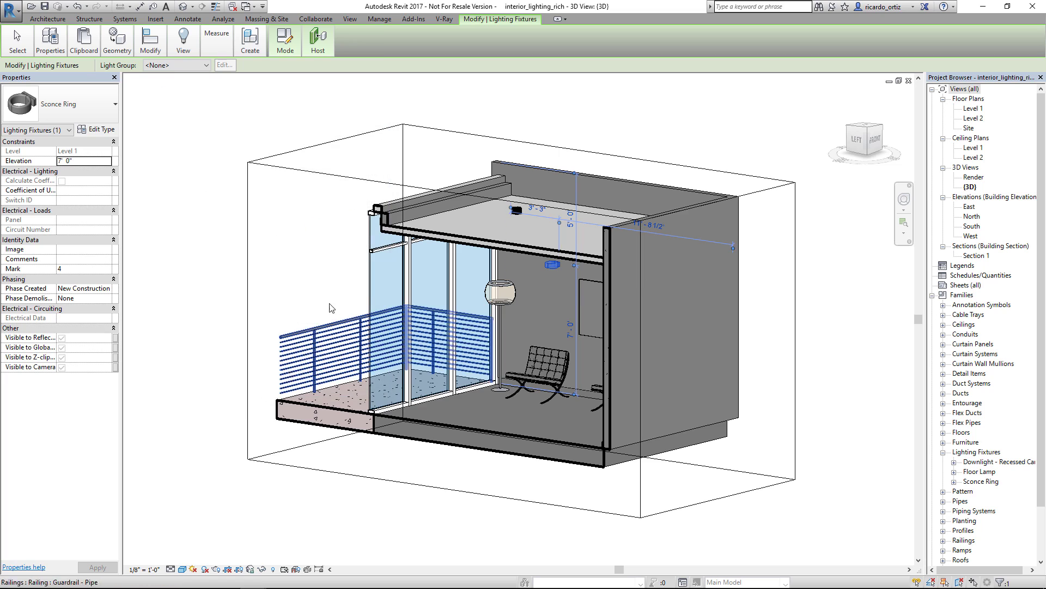
- Render the interior again with the modified wall sconces and examine their light on the wall
click(444, 19)
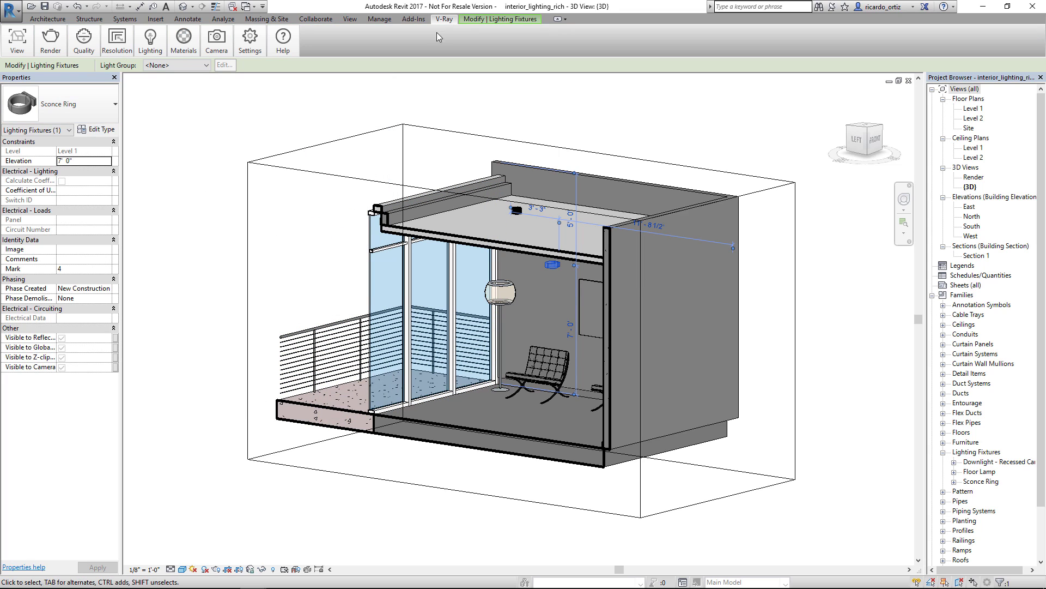
mouse_move(51, 43)
click(30, 73)
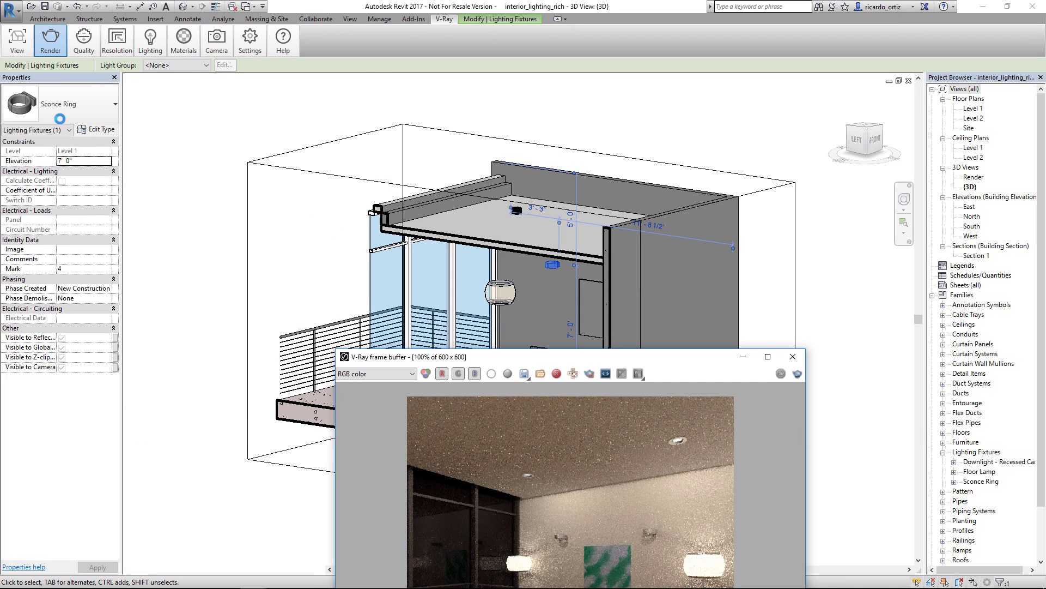
drag(563, 358, 542, 162)
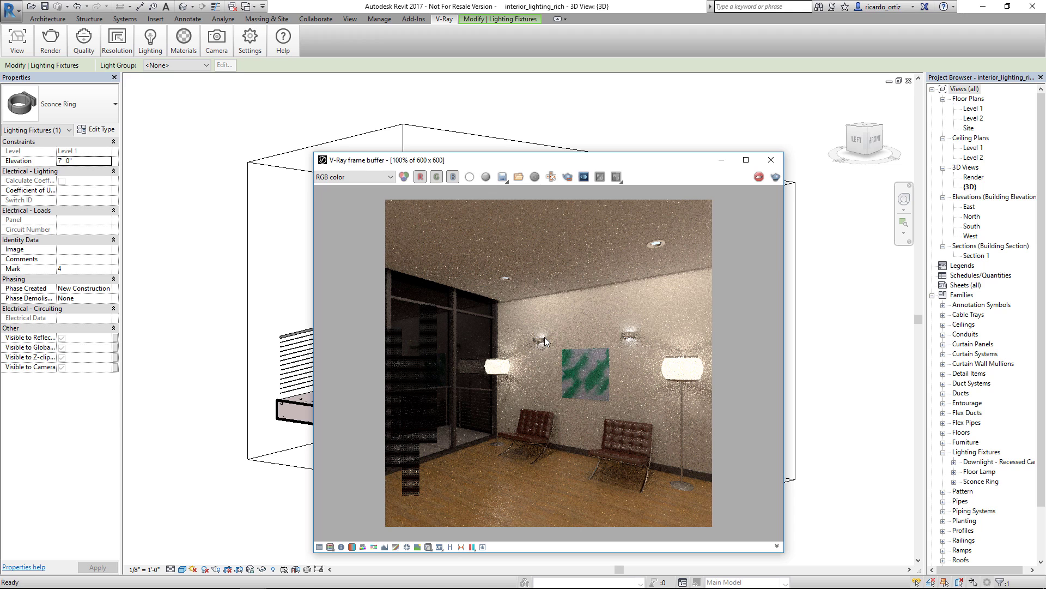
drag(556, 163, 556, 146)
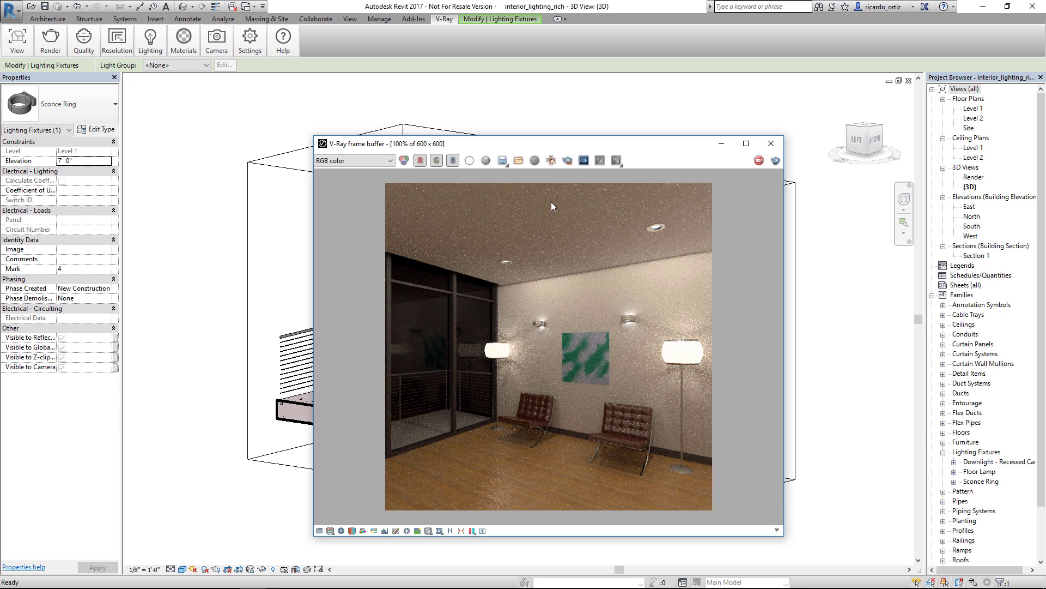
drag(563, 144, 583, 133)
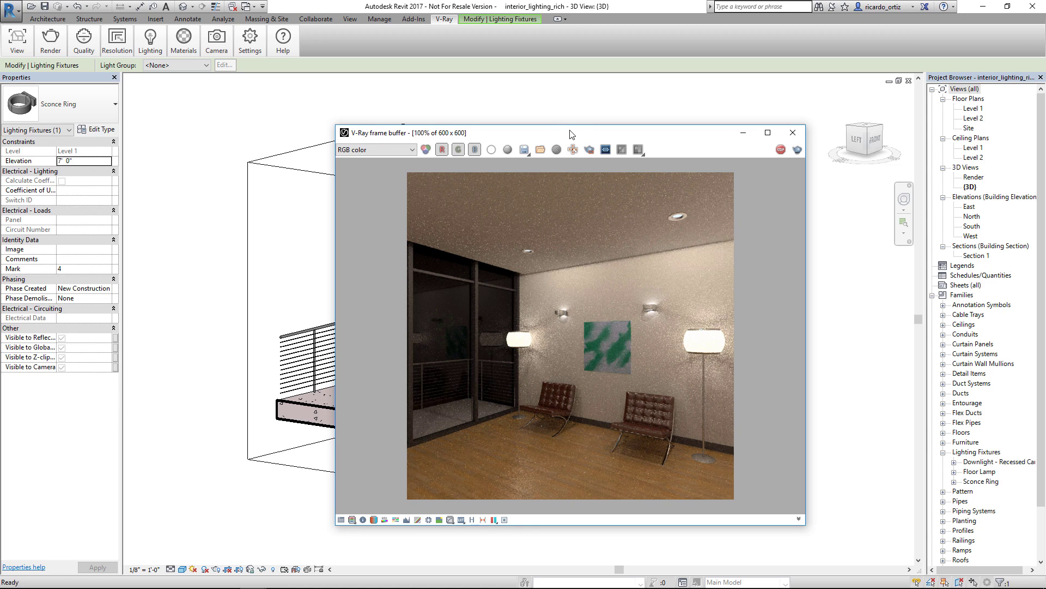
drag(555, 130, 611, 124)
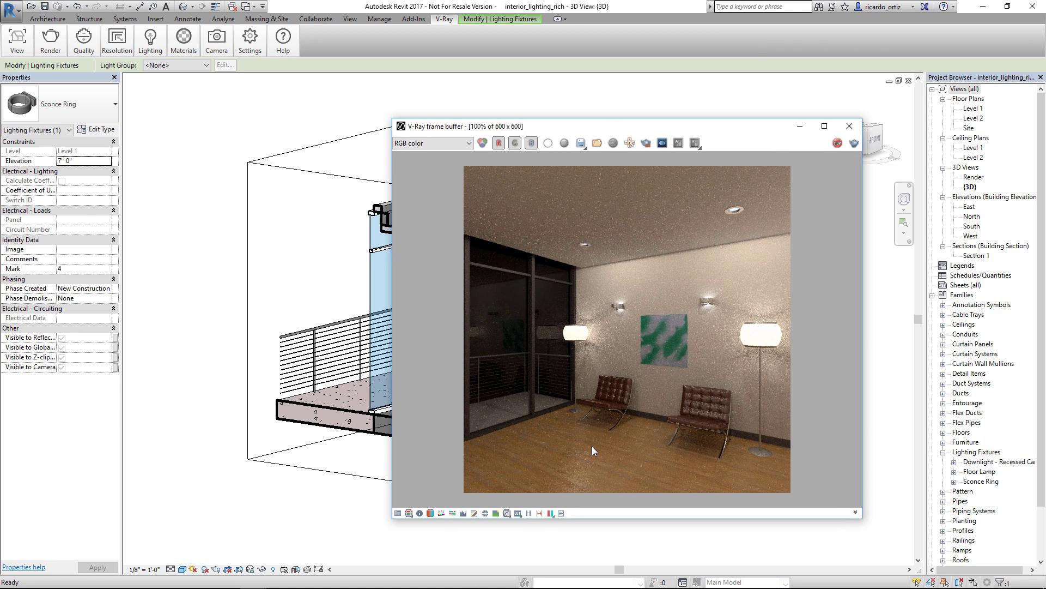
- Stop the night render, save it to the frame buffer's render history and hide the history
click(837, 143)
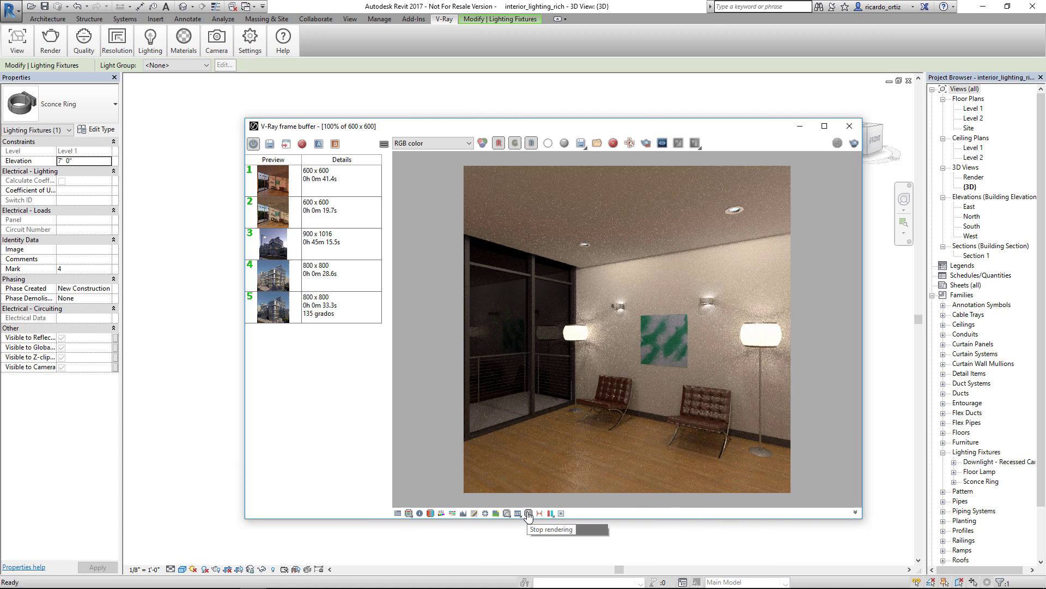
click(270, 144)
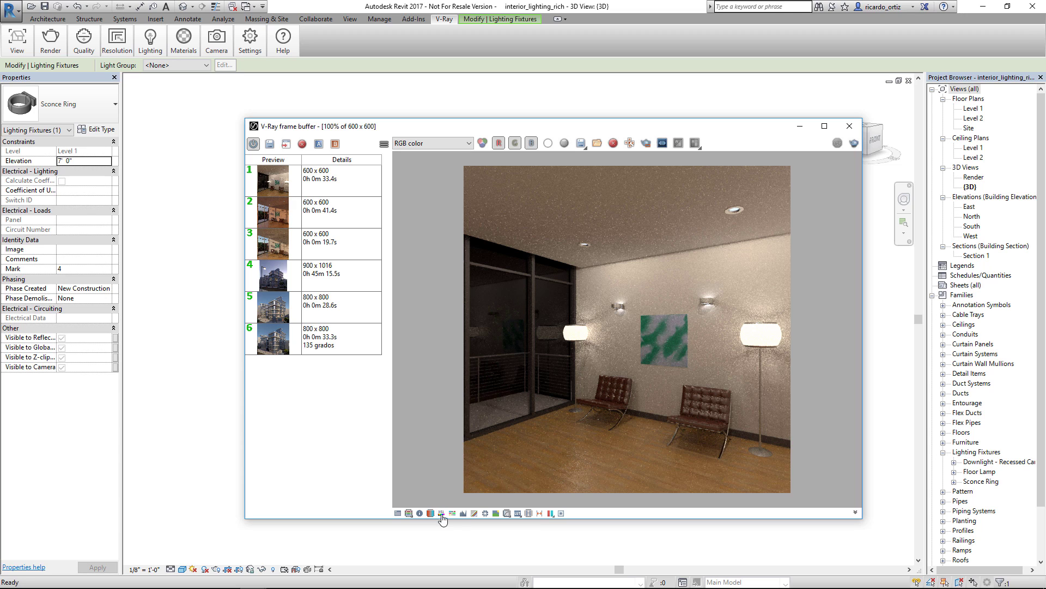
click(527, 513)
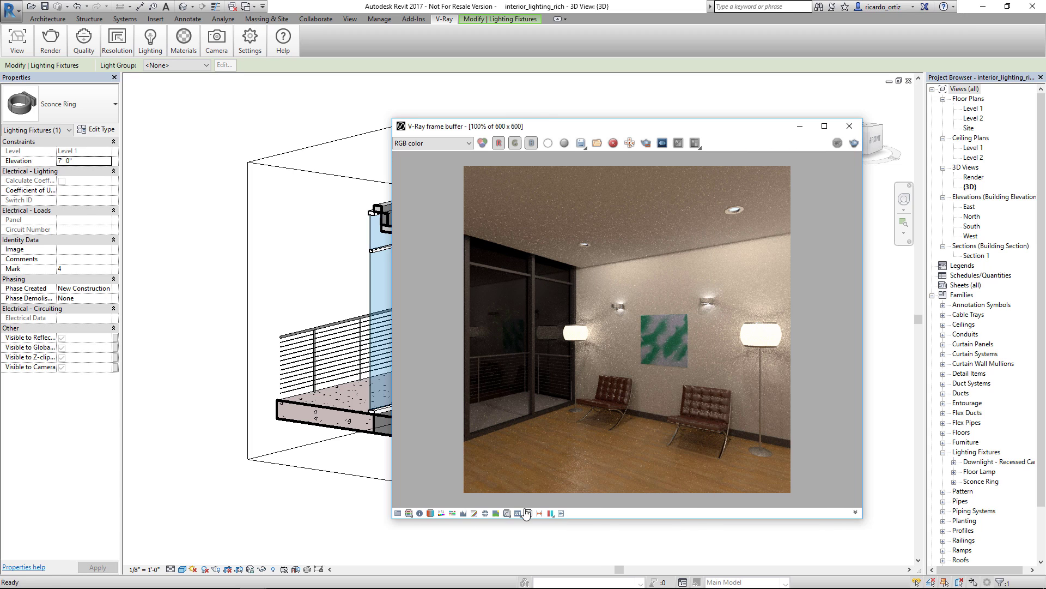
- Switch the V-Ray environment lighting to Dome Light with its HDR image and set its intensity to 0.05
click(158, 51)
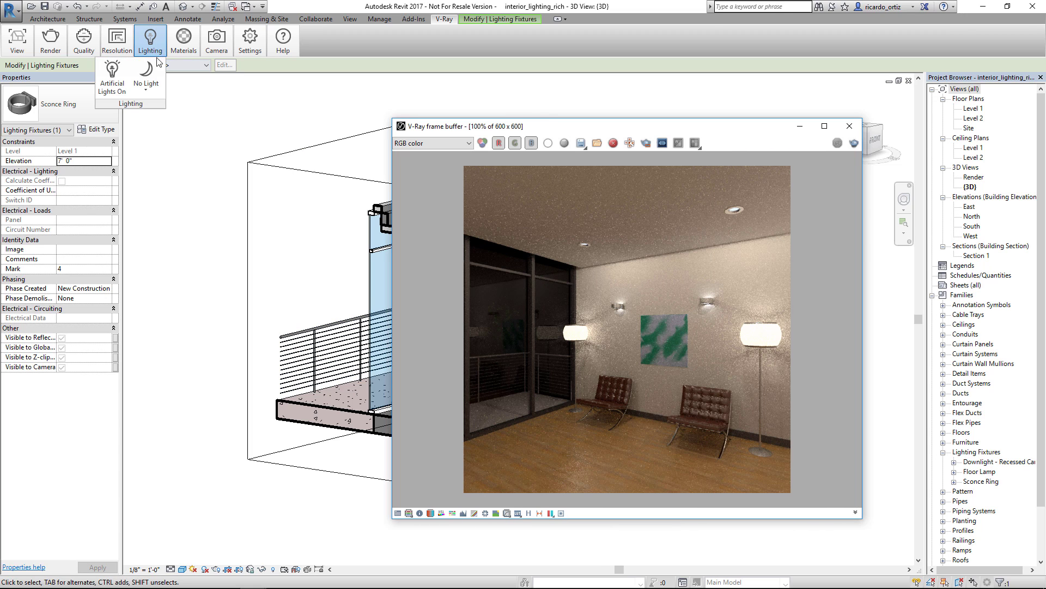
click(159, 90)
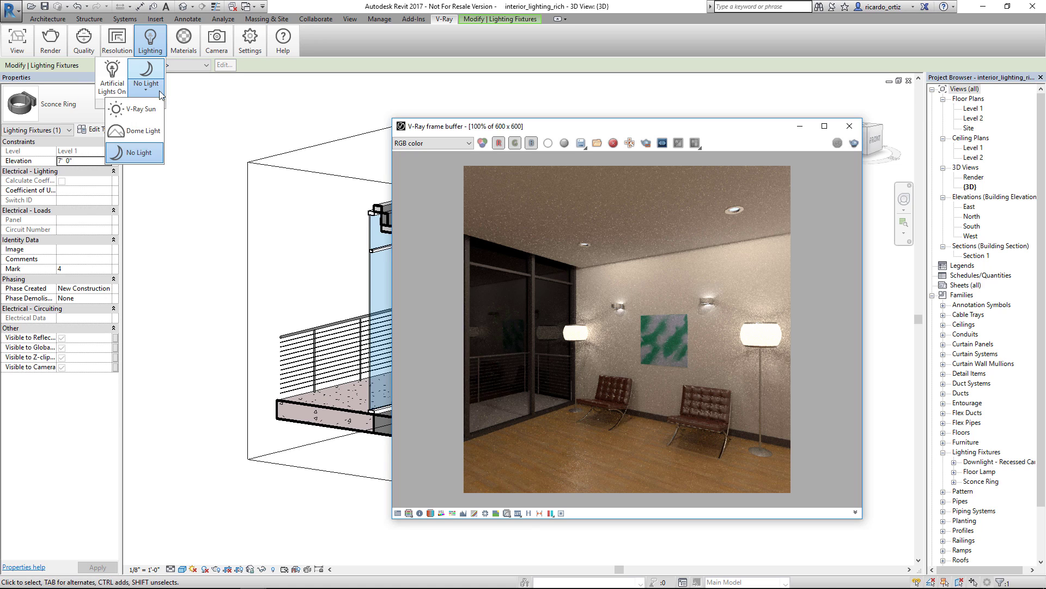
click(151, 132)
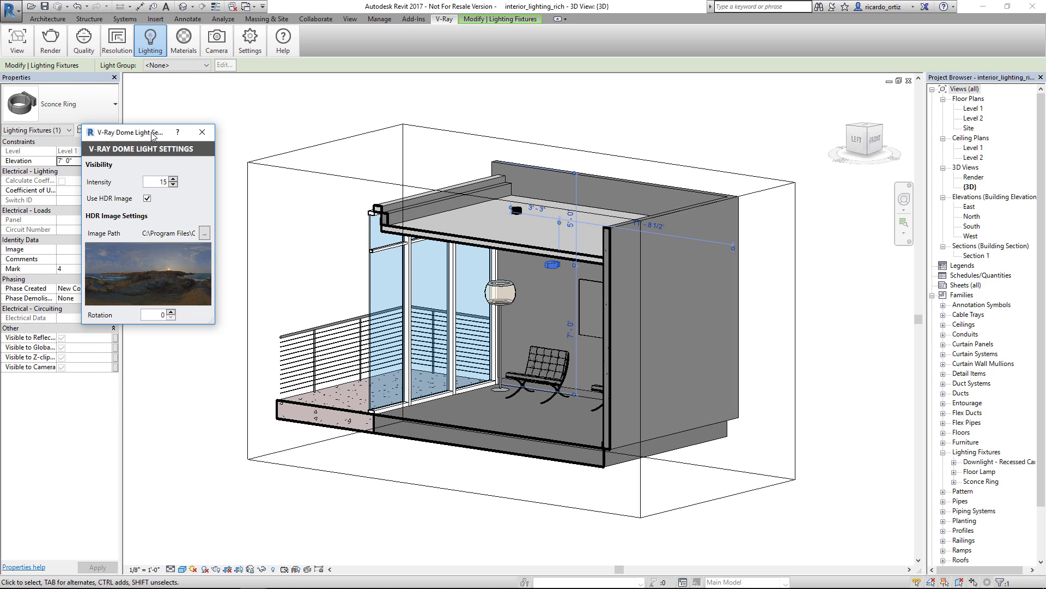
drag(152, 133, 189, 94)
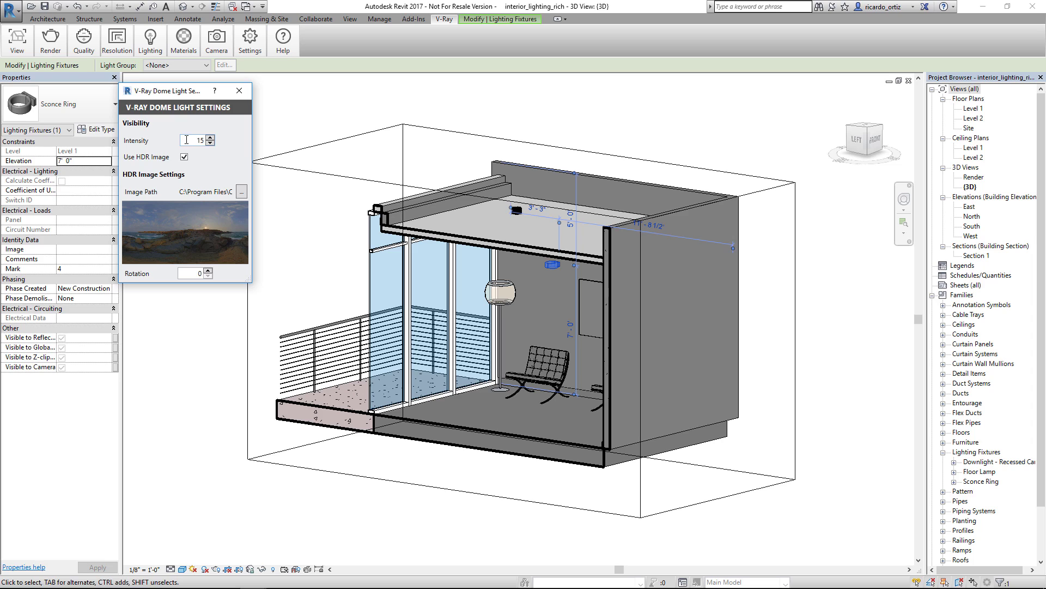
double_click(192, 141)
click(201, 142)
double_click(200, 141)
text(.05)
click(239, 91)
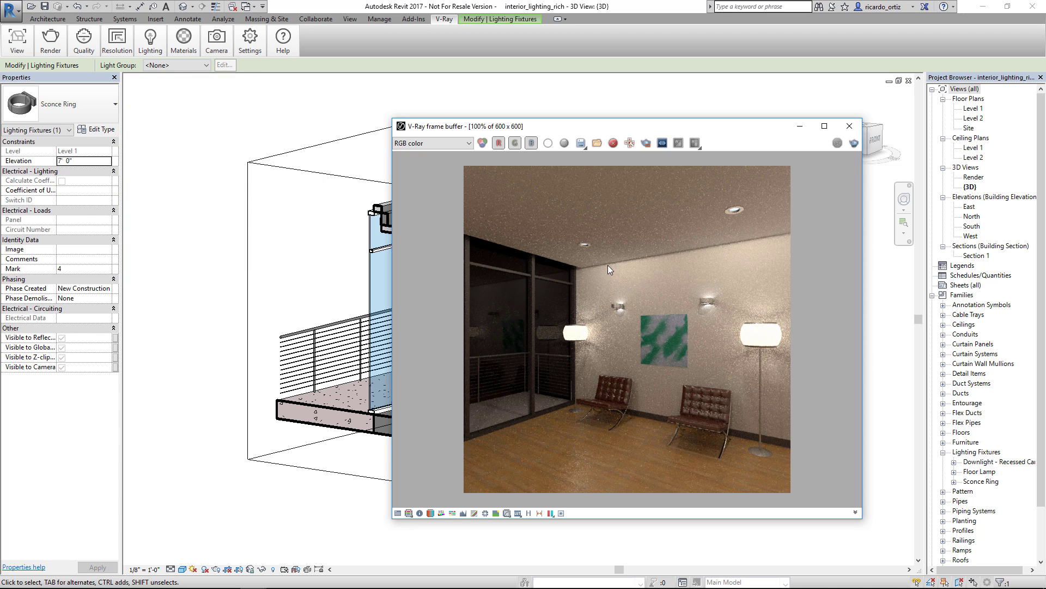
- Change the Draft quality image sampler to bucket rendering in the V-Ray engine settings
click(250, 39)
click(246, 76)
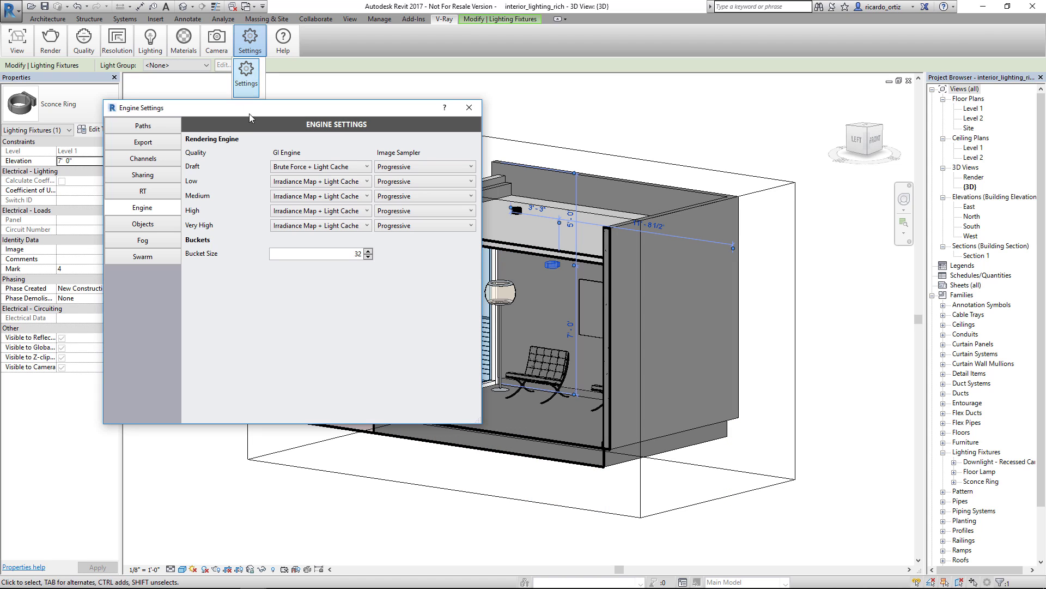
click(384, 166)
click(401, 177)
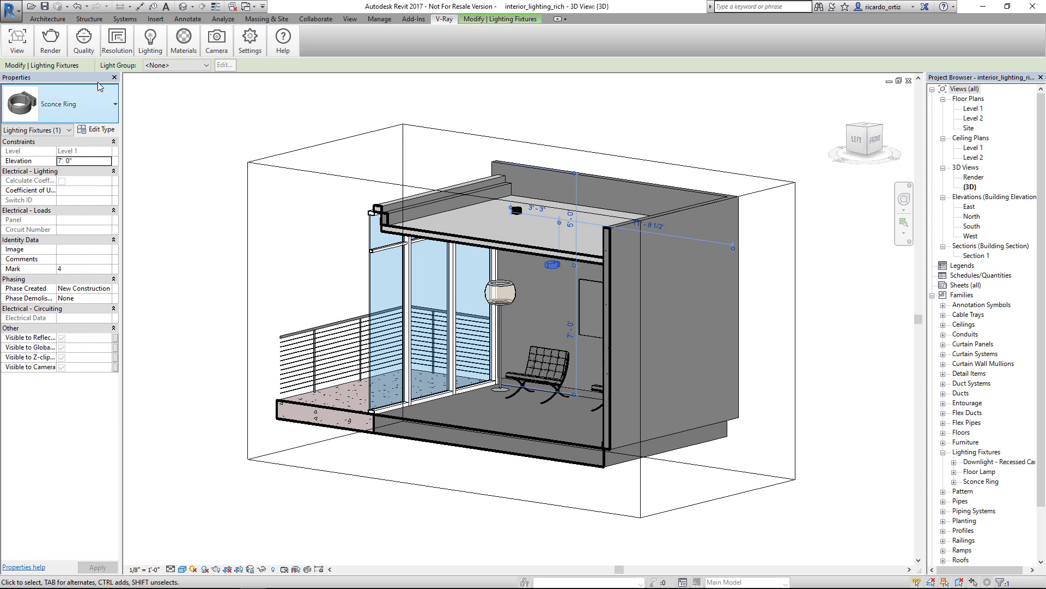
- Render the interior with the dim dome light and lamps, and save the finished image to the render history
click(50, 41)
click(35, 82)
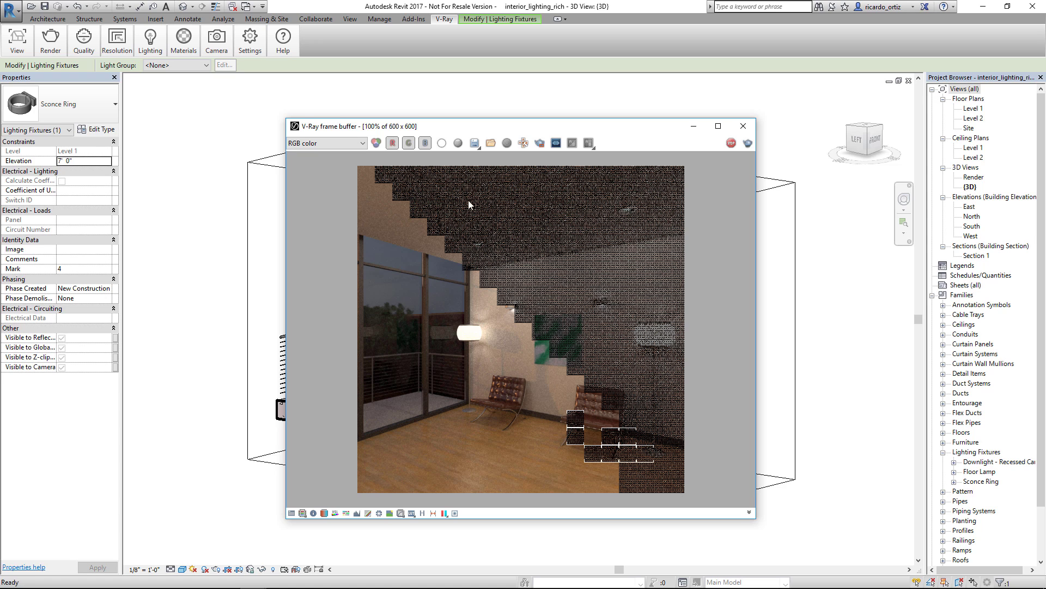
drag(513, 127, 578, 110)
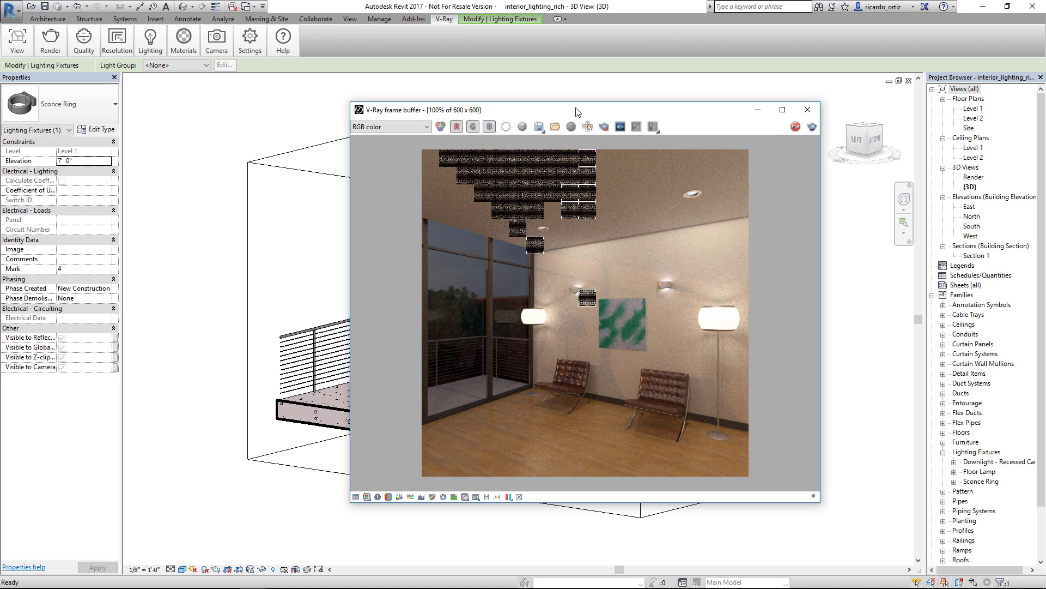
drag(579, 112, 576, 112)
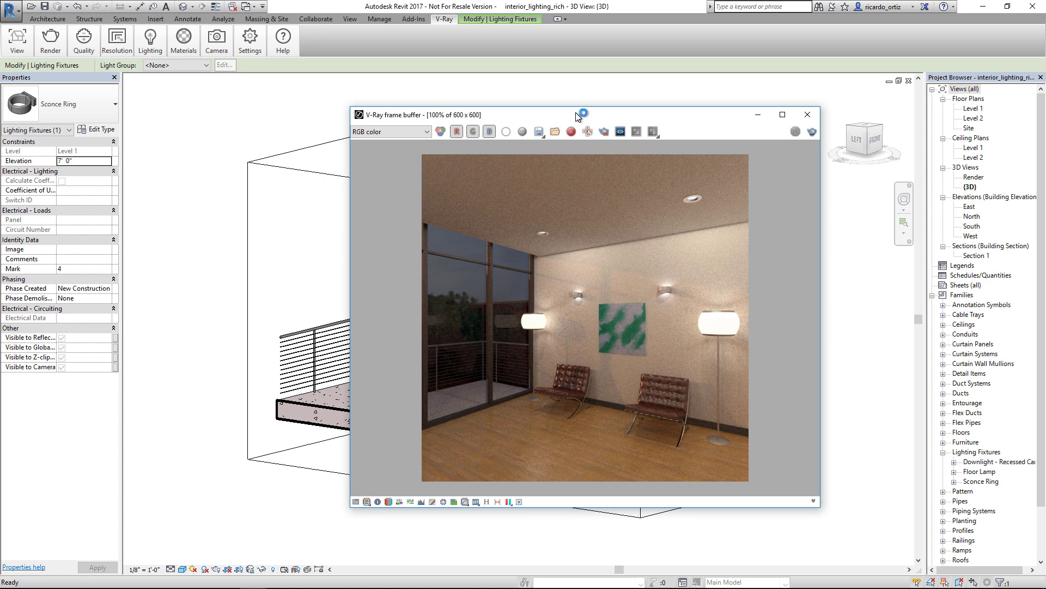
click(486, 502)
click(228, 132)
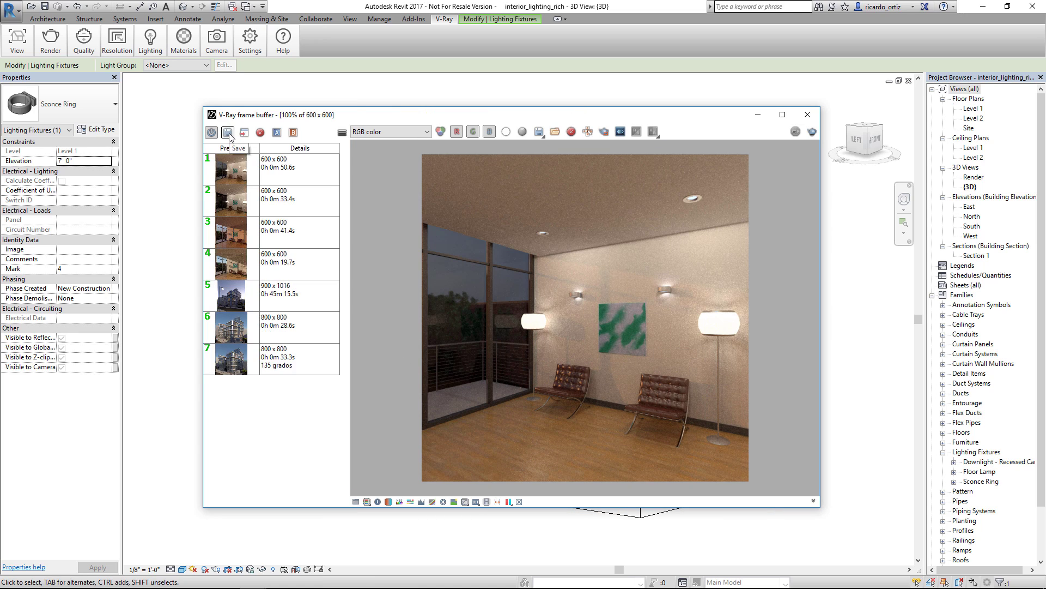
- Load the fourth and third renders from the history and compare their colours with white balance correction off and on
double_click(297, 277)
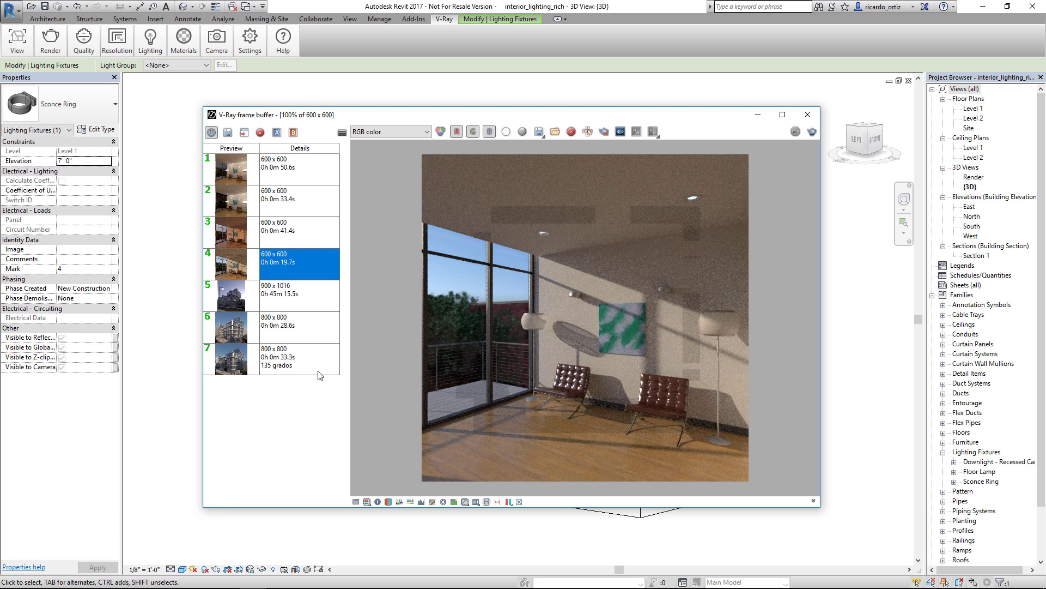
click(388, 502)
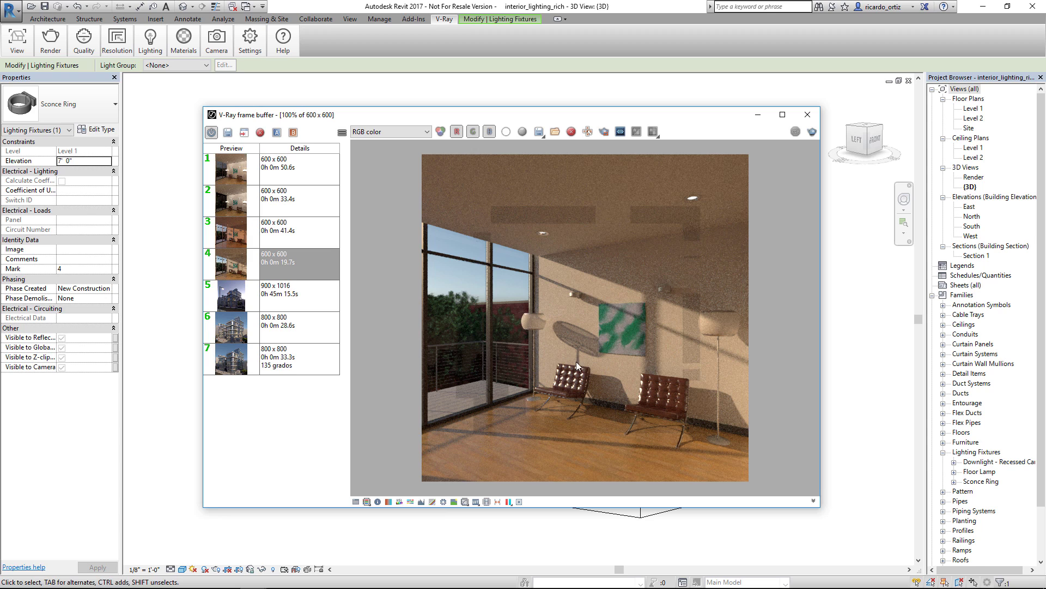
double_click(302, 235)
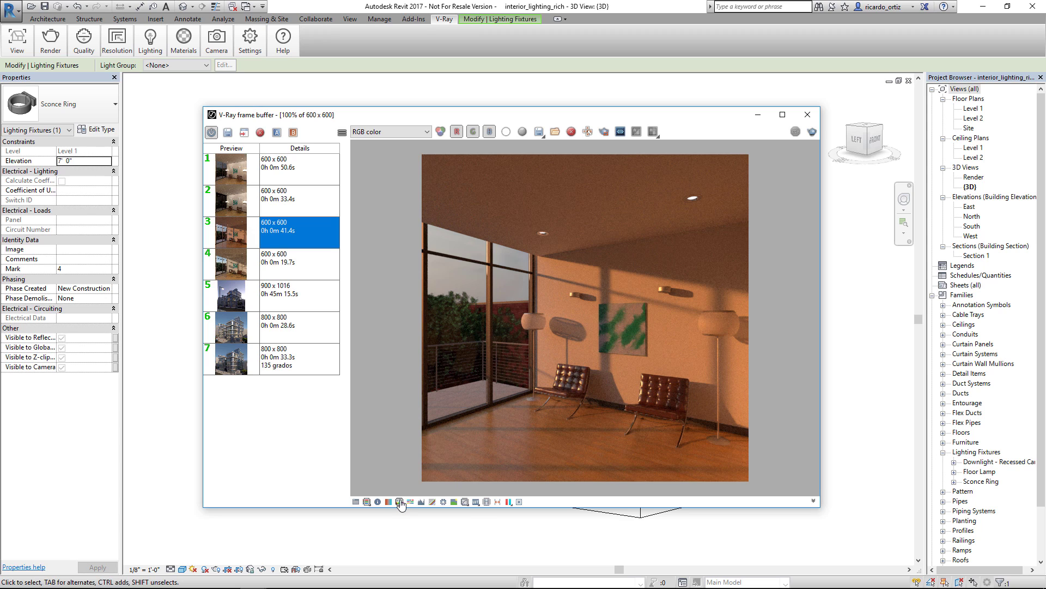
click(400, 501)
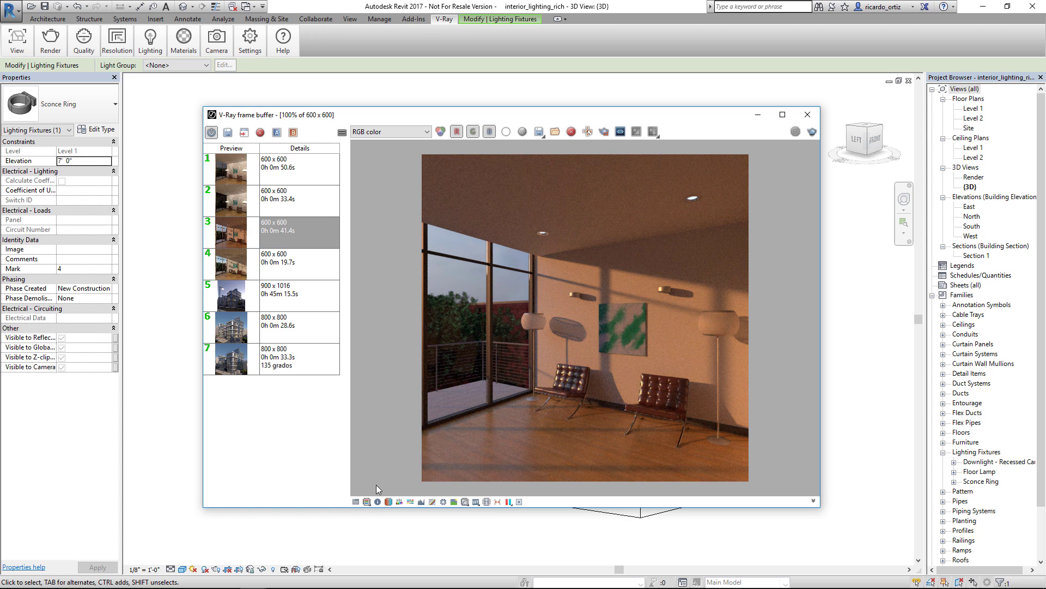
- Set the white balance temperature to 4453 for the displayed daylight render and hide the color corrections
click(356, 501)
drag(868, 183, 858, 184)
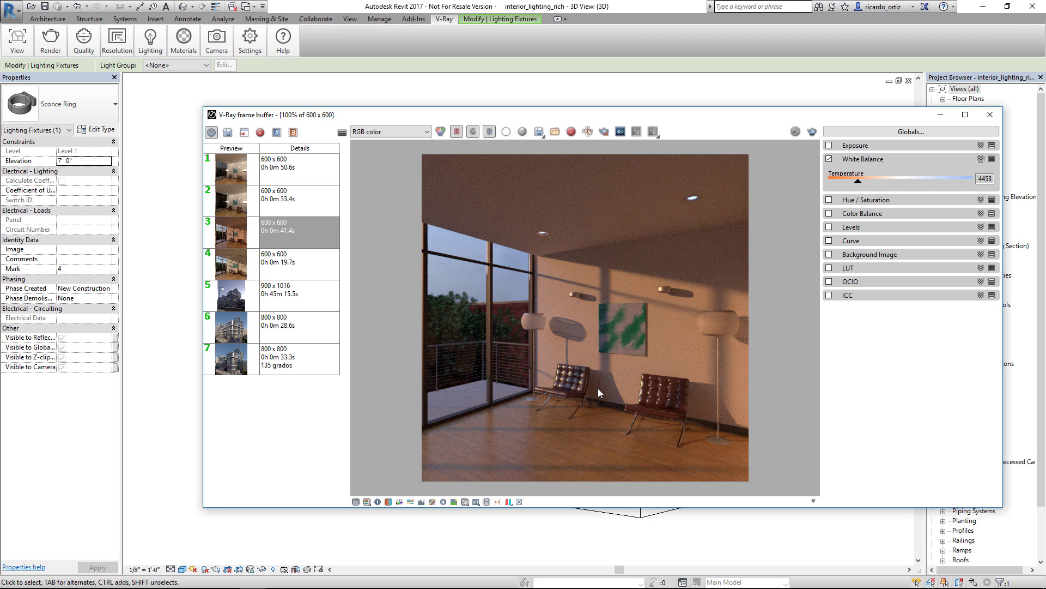
click(356, 501)
- Load the second render, the artificially lit night image, from the history and turn off its white balance correction
click(290, 201)
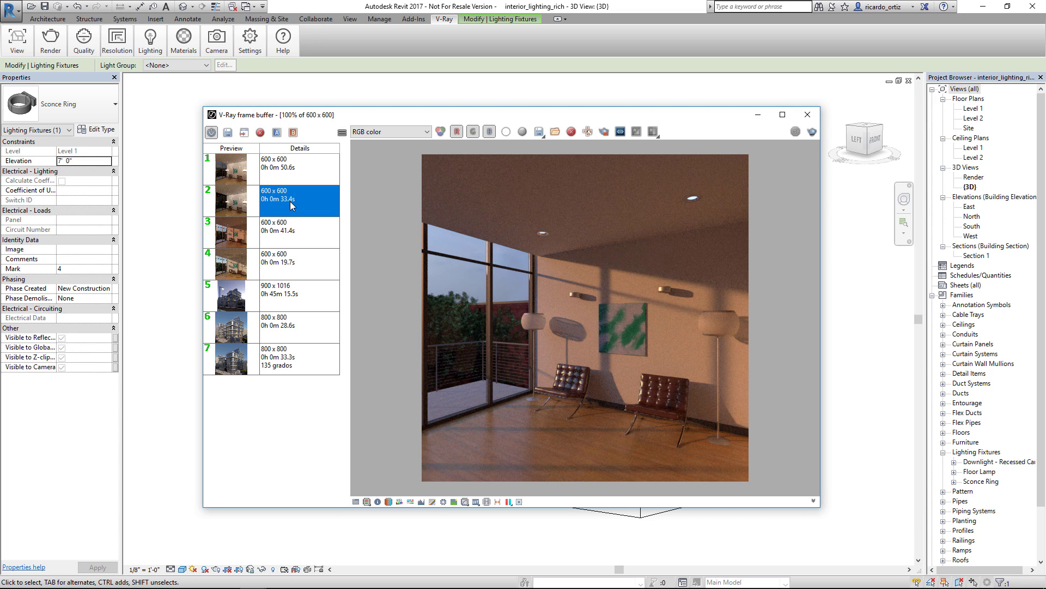
click(388, 502)
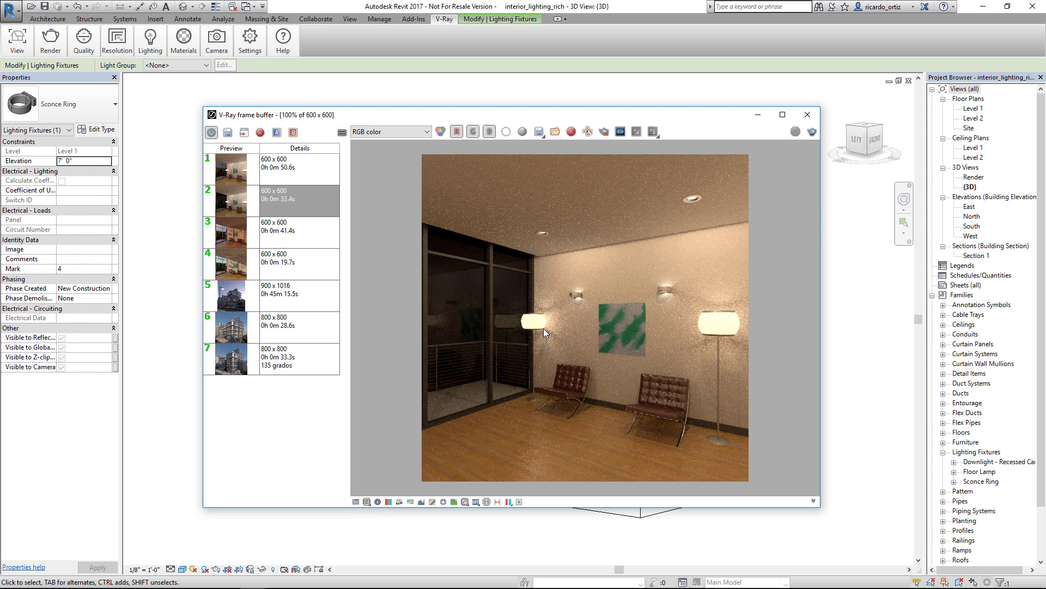
- Load the first render, the dim dome-light image, from the history and switch to the PowerPoint slide show
click(281, 175)
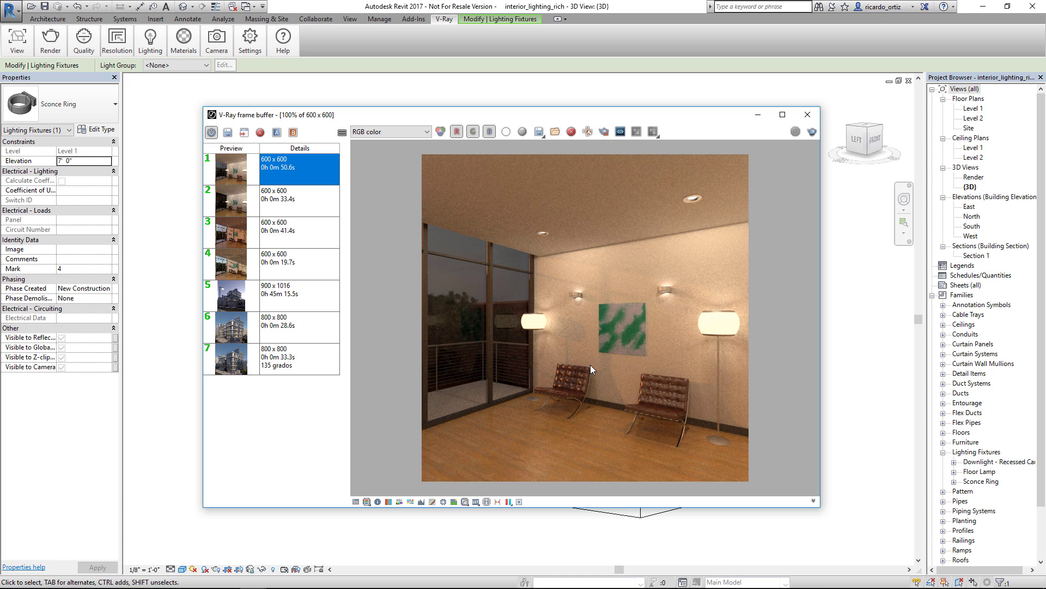
key(alt+Tab)
key(alt+Tab)
key(alt+Tab)
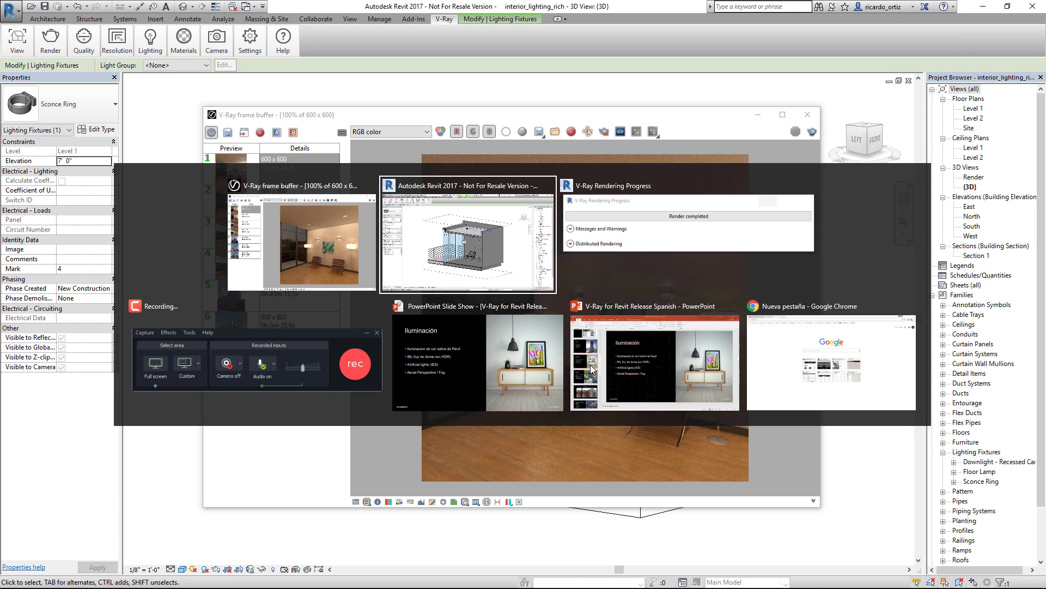
key(alt+Tab)
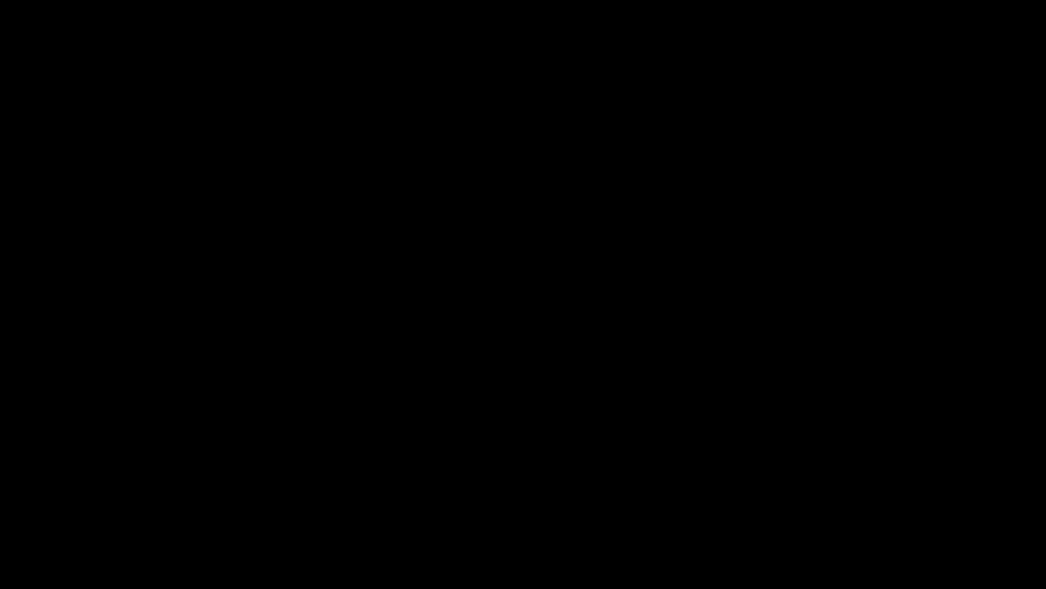
- Play the environment fog video embedded in the slide, pausing and resuming it
click(134, 573)
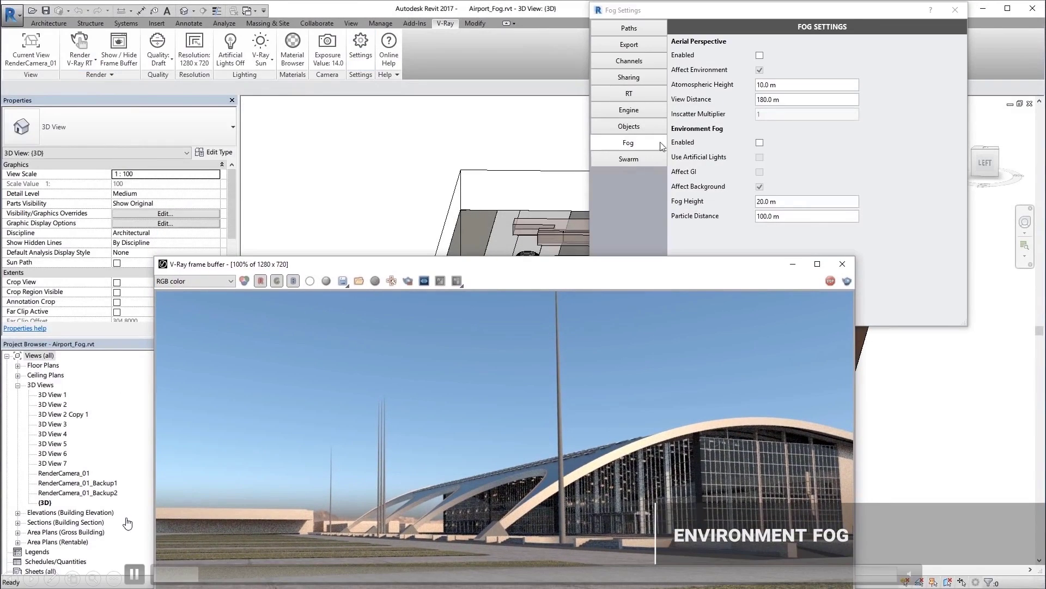
click(135, 573)
click(135, 577)
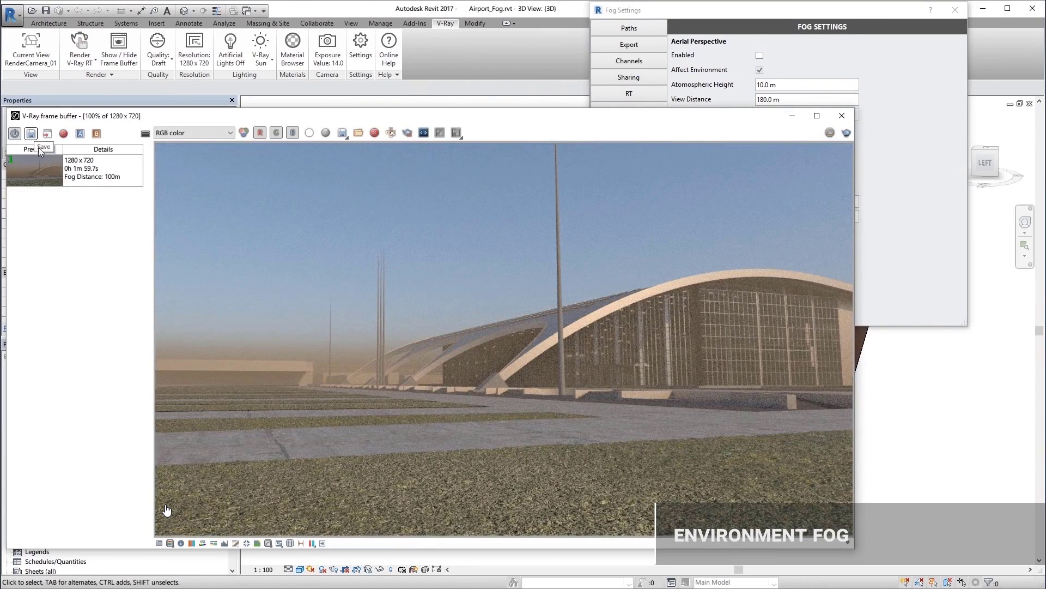
- Add the history note "Fog Distance: 400m" to the latest environment fog render
click(75, 172)
text(Fog Distance: 400m)
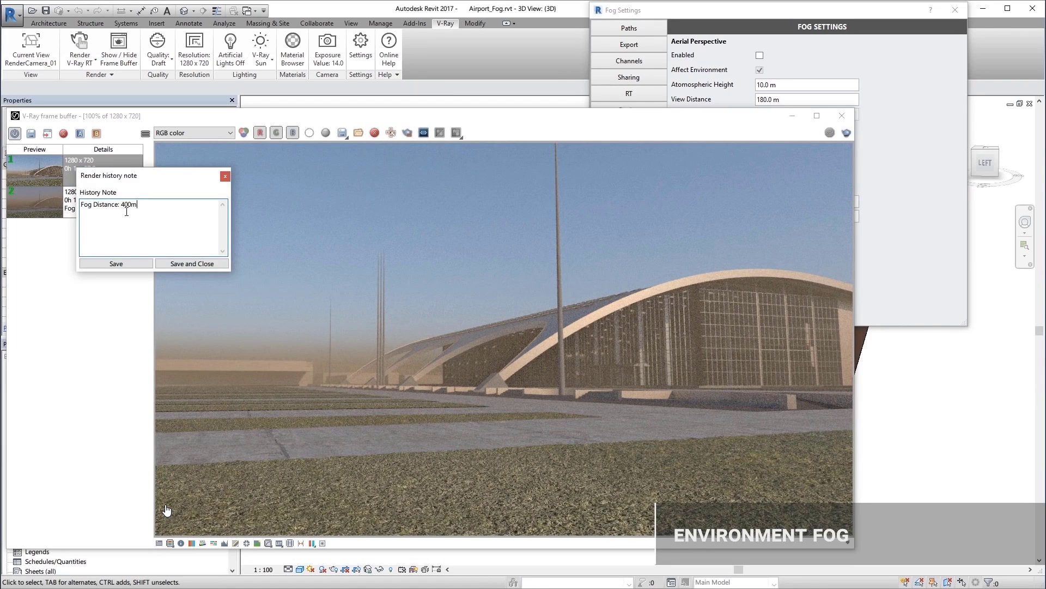
click(106, 263)
- Flip between the 400 m and 100 m fog distance renders in the history to compare them
key(Down)
key(Up)
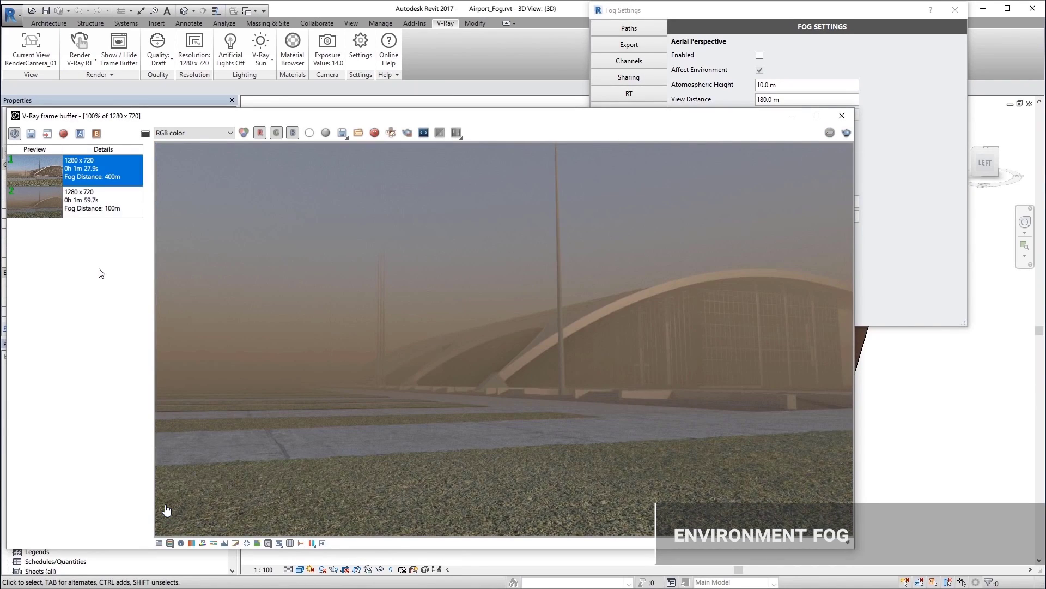
key(Down)
- Show the color corrections for the 100 m fog render, enable the LUT correction and load a LUT file
click(159, 543)
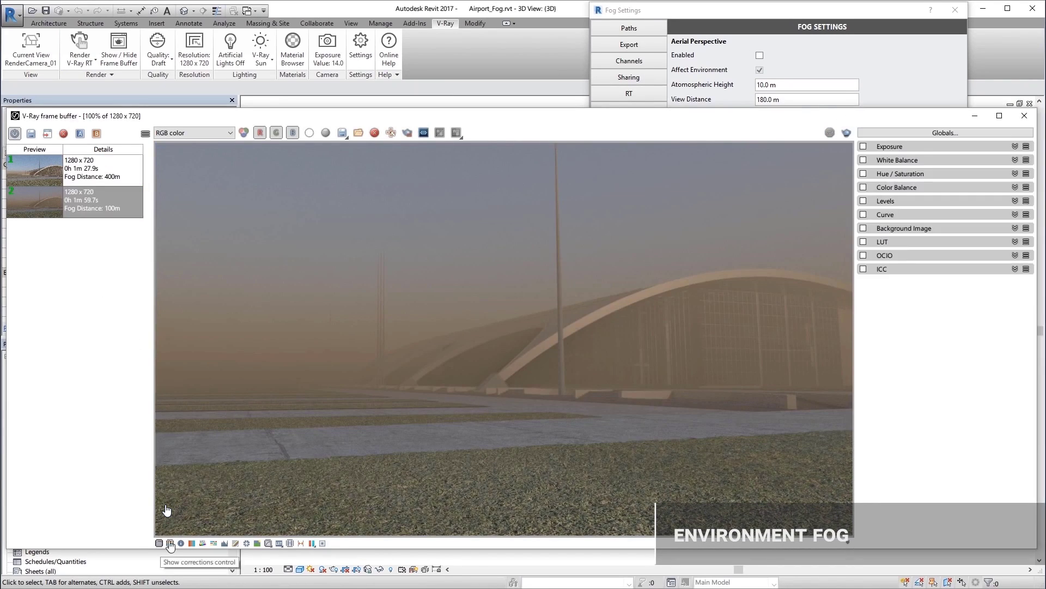
click(904, 242)
click(863, 241)
click(990, 261)
click(209, 271)
click(427, 435)
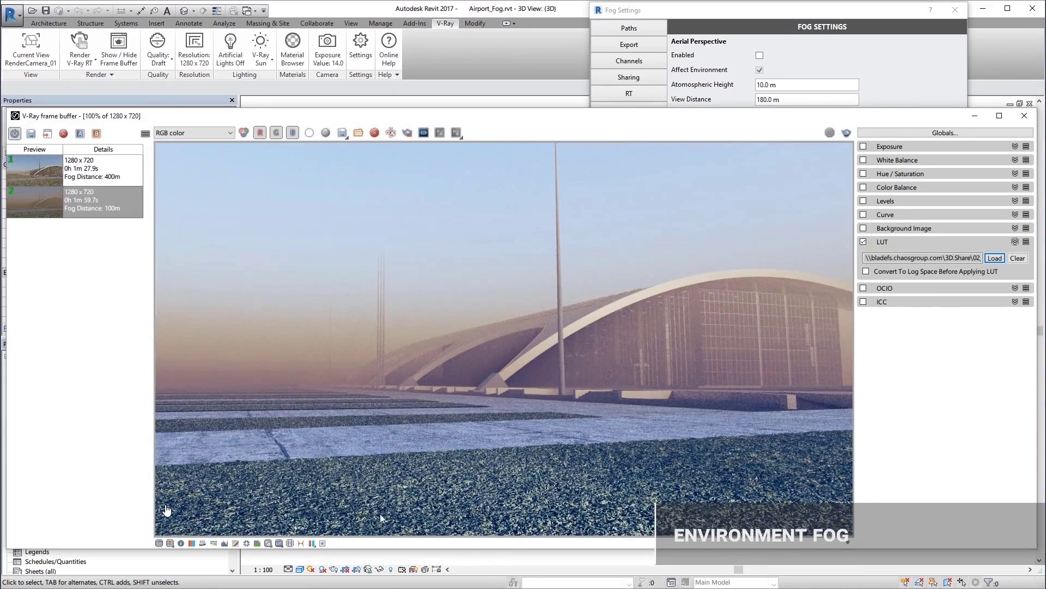
- Hide the render history, open the lens effects settings and turn on the bloom effect
click(290, 543)
click(322, 544)
click(23, 149)
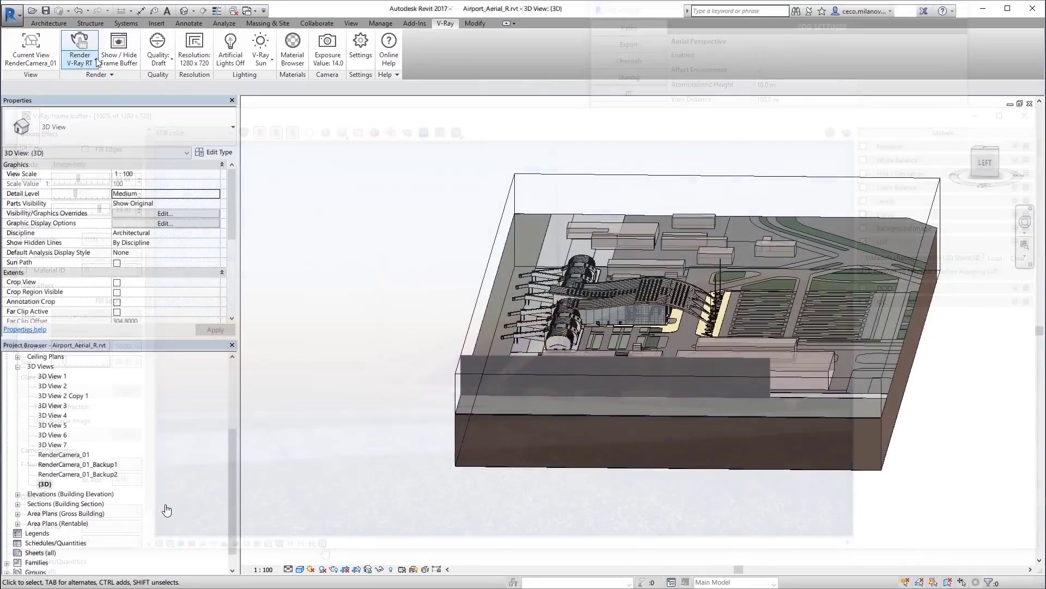
- Start a V-Ray RT render of the Airport_Aerial_R model and enable Aerial Perspective in the fog settings
click(81, 60)
click(83, 102)
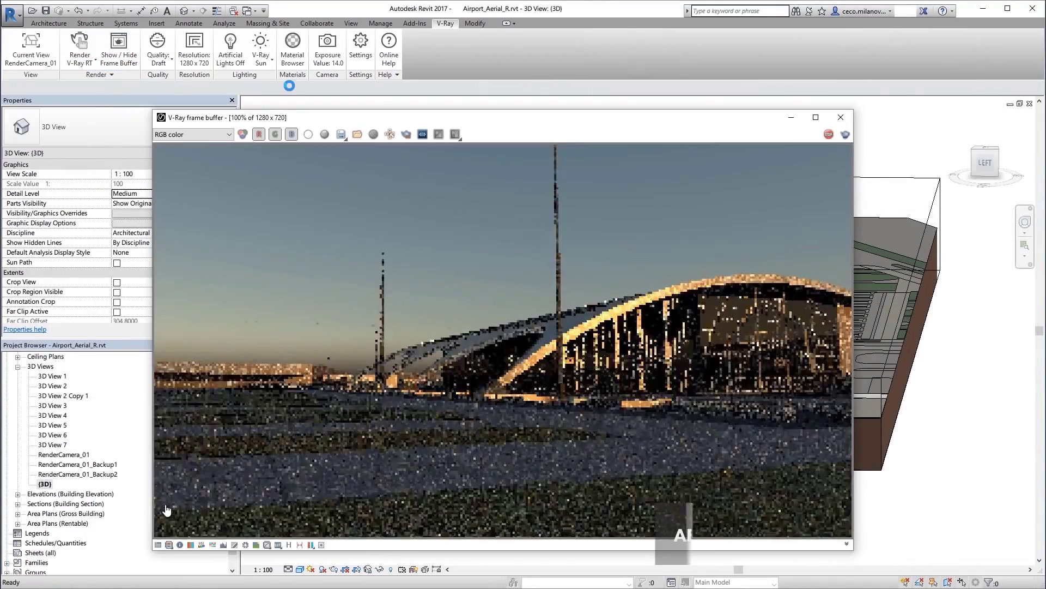
click(360, 54)
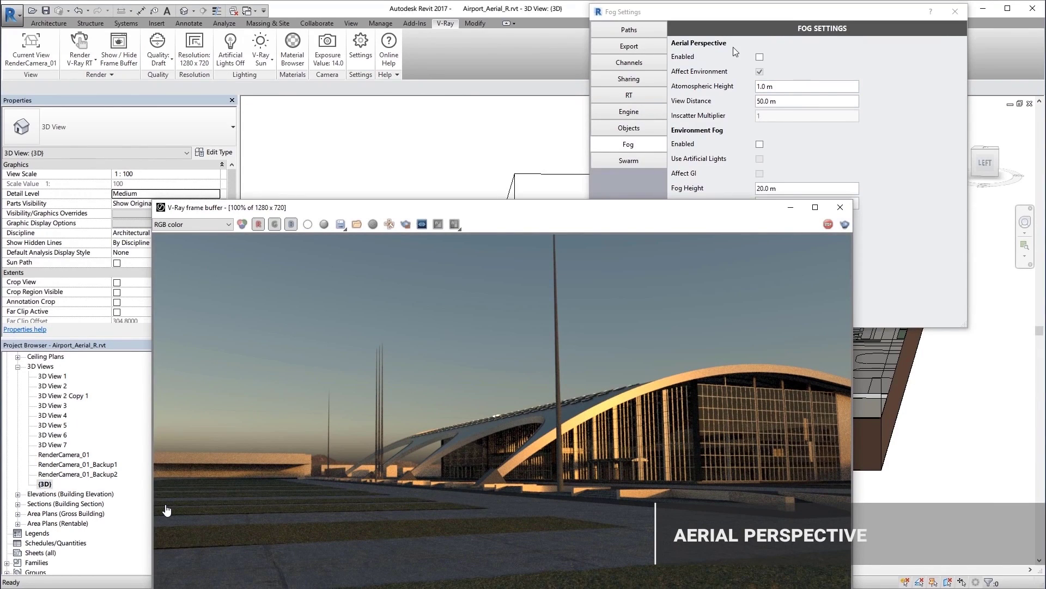
click(760, 57)
drag(539, 209, 539, 120)
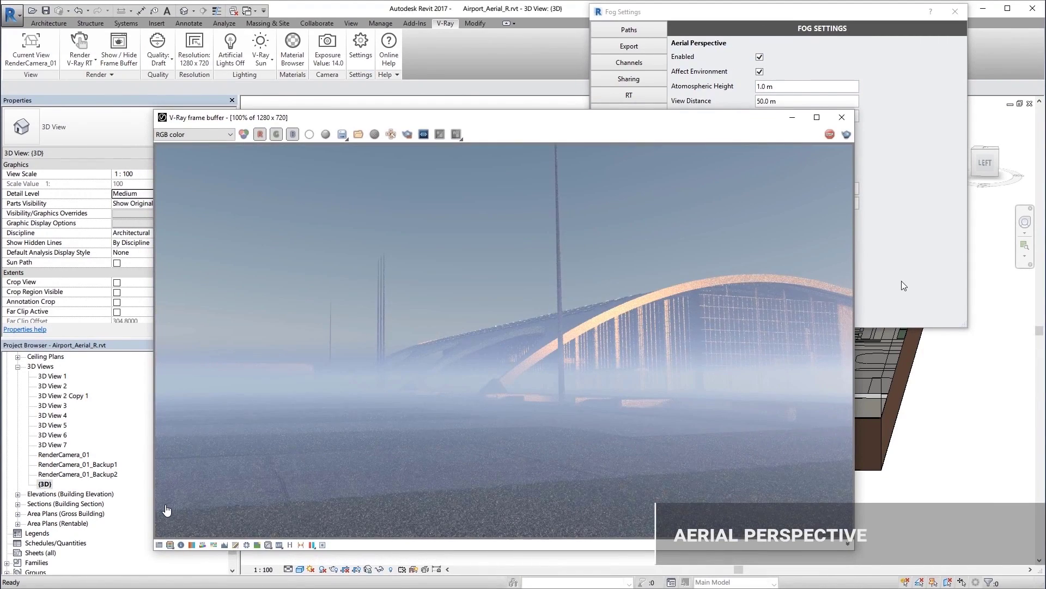
- Show the render history and save the aerial perspective render to it with the note "Height: 1m"
click(289, 544)
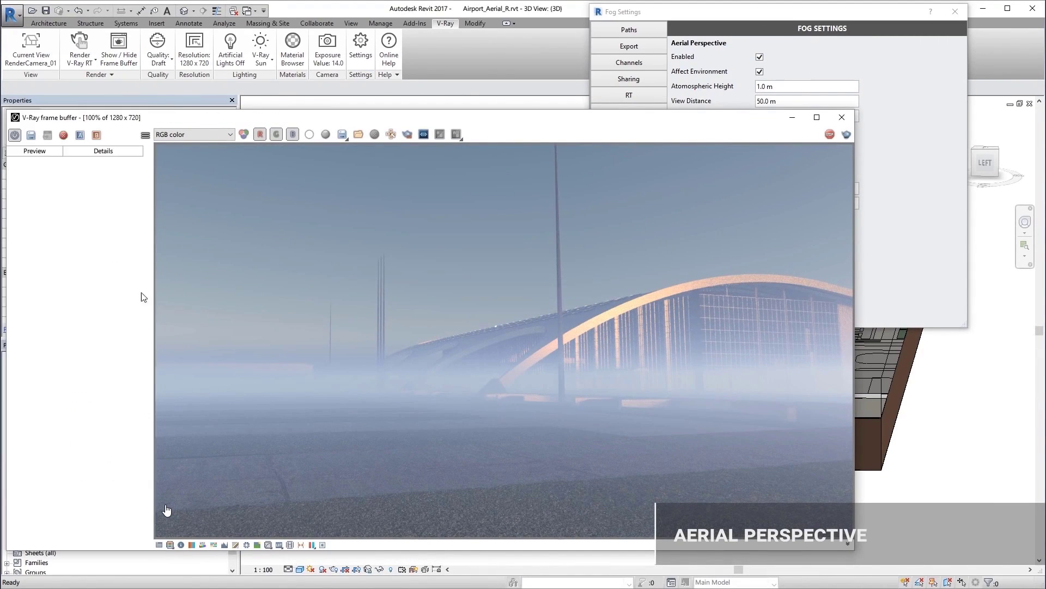
click(31, 135)
right_click(109, 173)
click(145, 180)
text(Height: 1m)
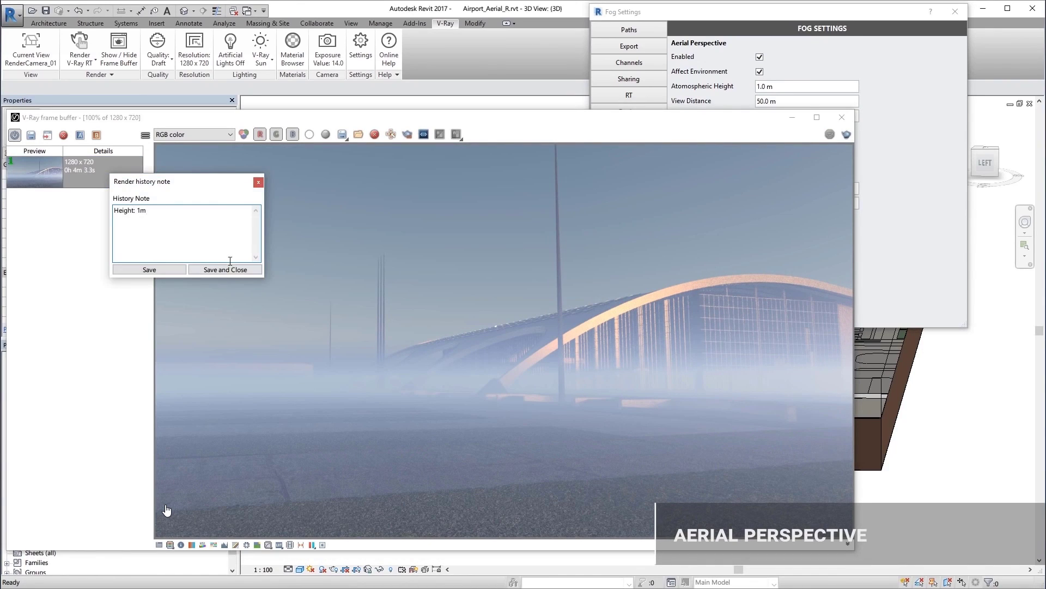
click(231, 269)
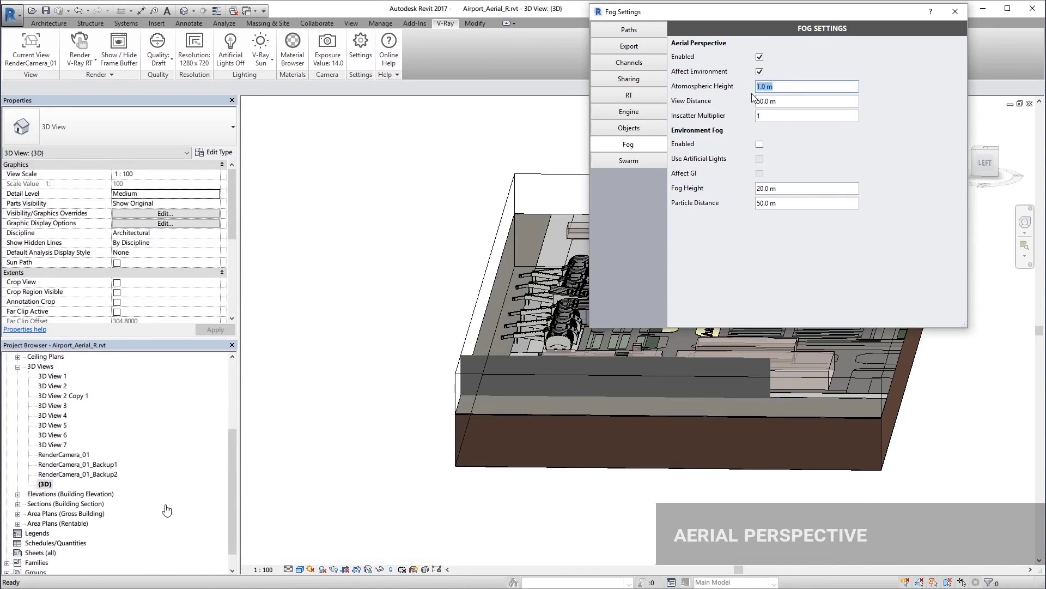
- Set the aerial perspective's atmospheric height to 10.0 m and save the render to the history with the note "Height: 10m/Distance: 50m"
text(10.0 m)
click(118, 49)
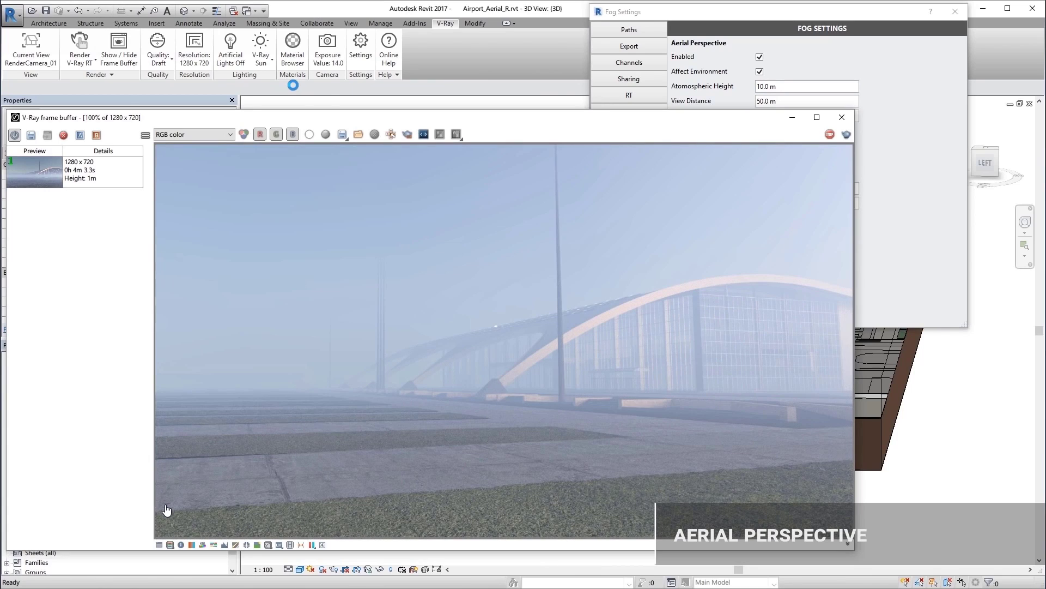
click(31, 135)
right_click(105, 173)
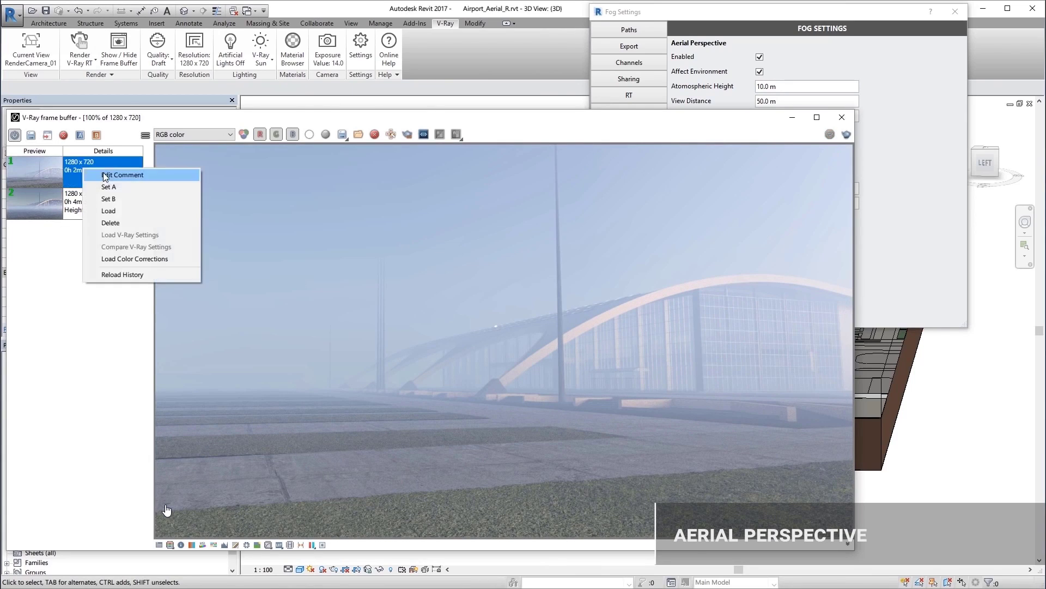
click(105, 175)
text(Height: 10m/Distance: 50m)
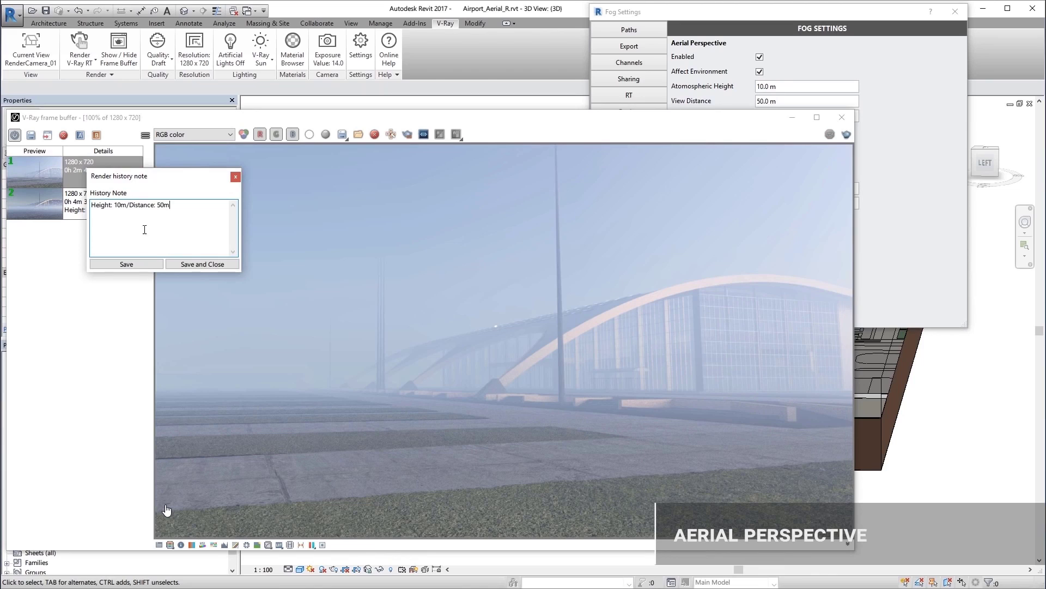
click(230, 261)
- Flip between the 10 m and 1 m atmospheric height renders in the history to compare them
click(119, 249)
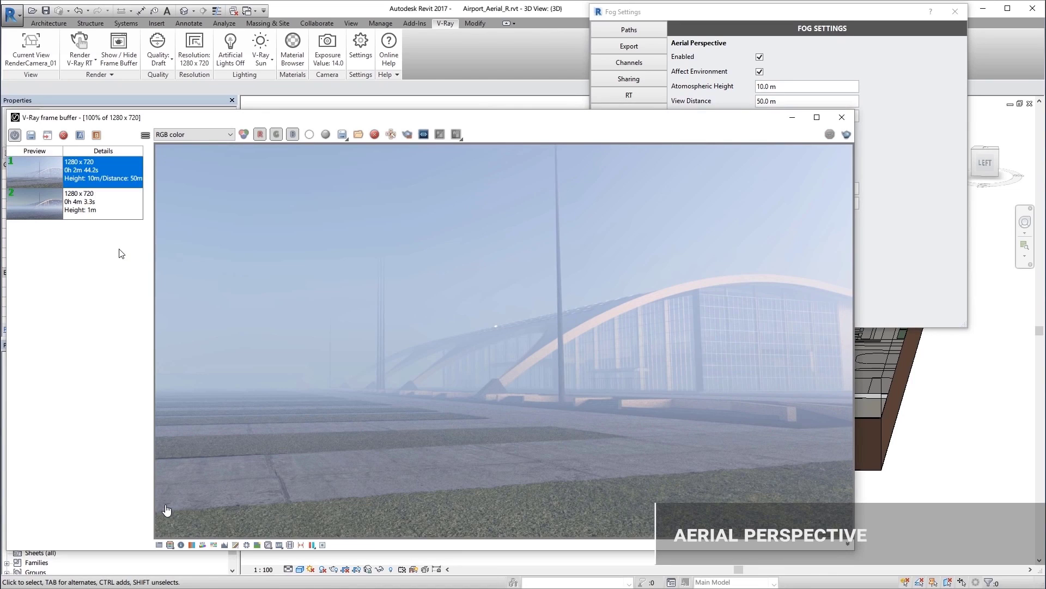
key(Down)
key(Up)
key(Down)
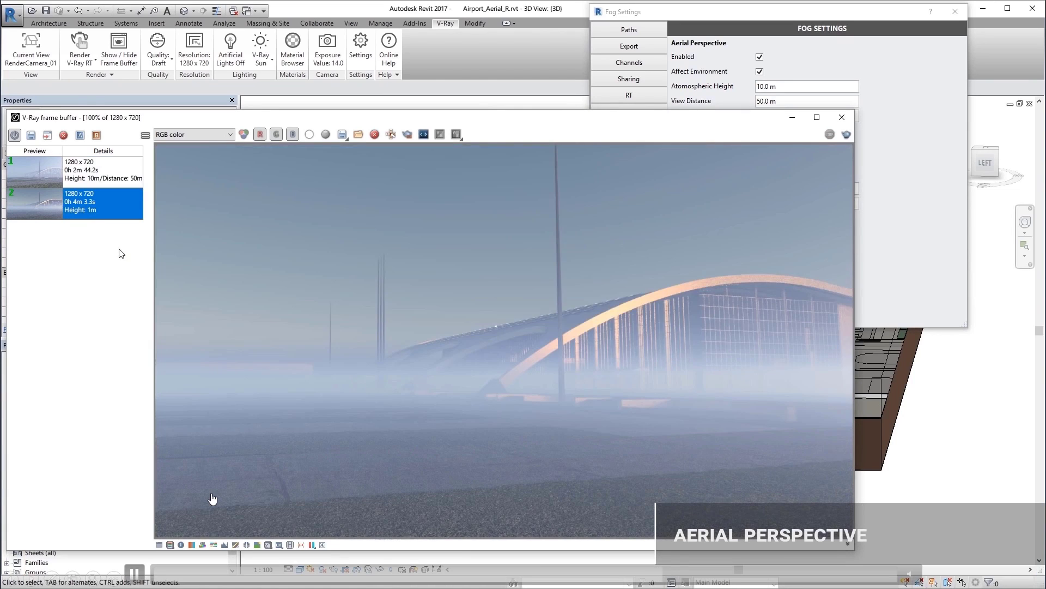
key(Up)
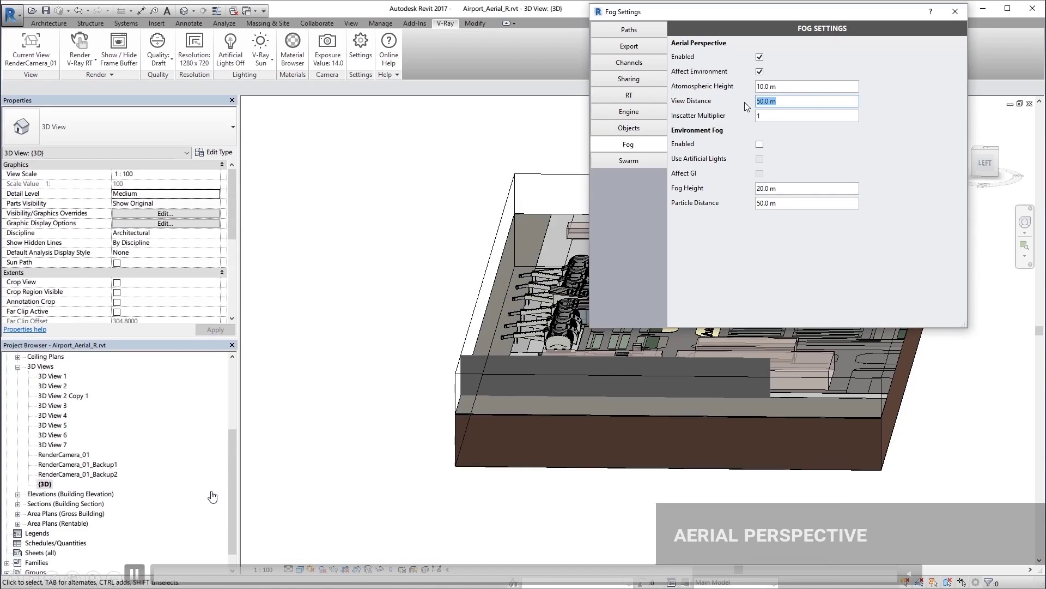
- Set the aerial perspective's view distance to 180 m and save the render to the history with the note "Distance: 180m"
text(180)
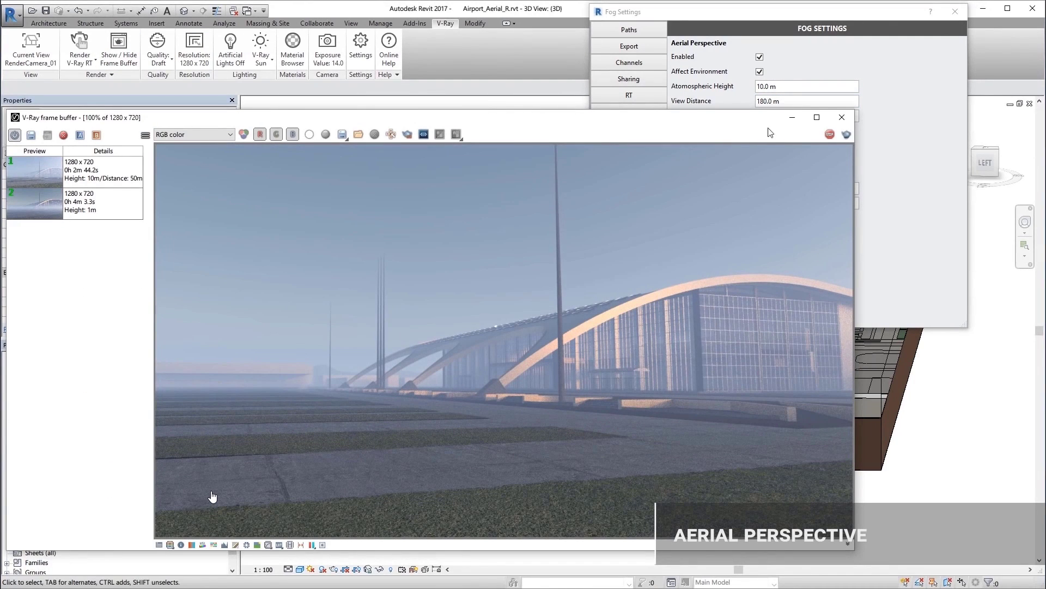
click(30, 134)
right_click(94, 167)
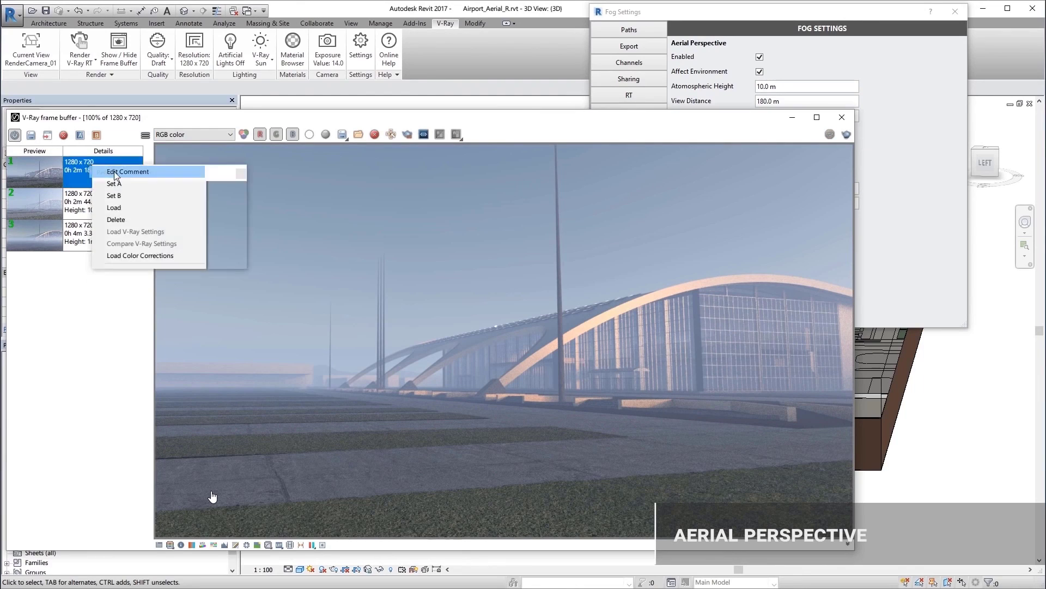
click(115, 173)
text(Distance: 180m)
click(205, 265)
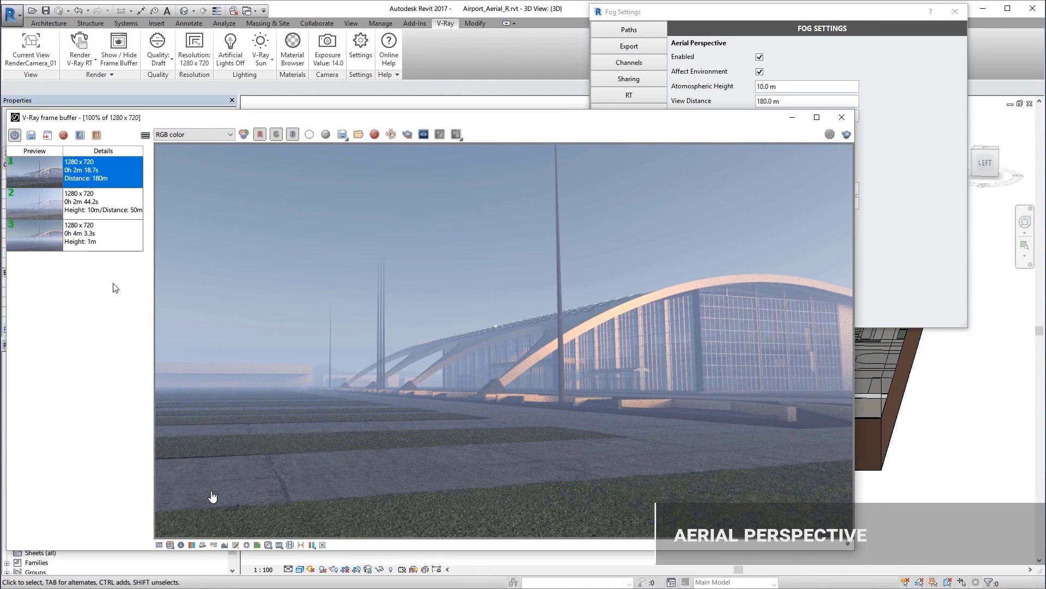
- Compare the 180 m and 50 m view distance renders in the history
key(Down)
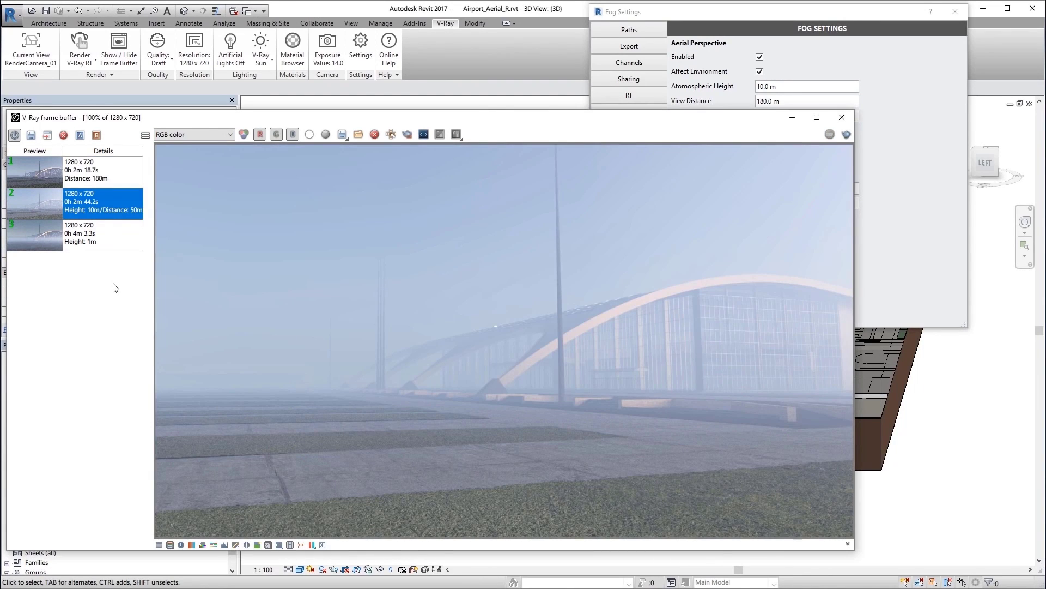
key(Up)
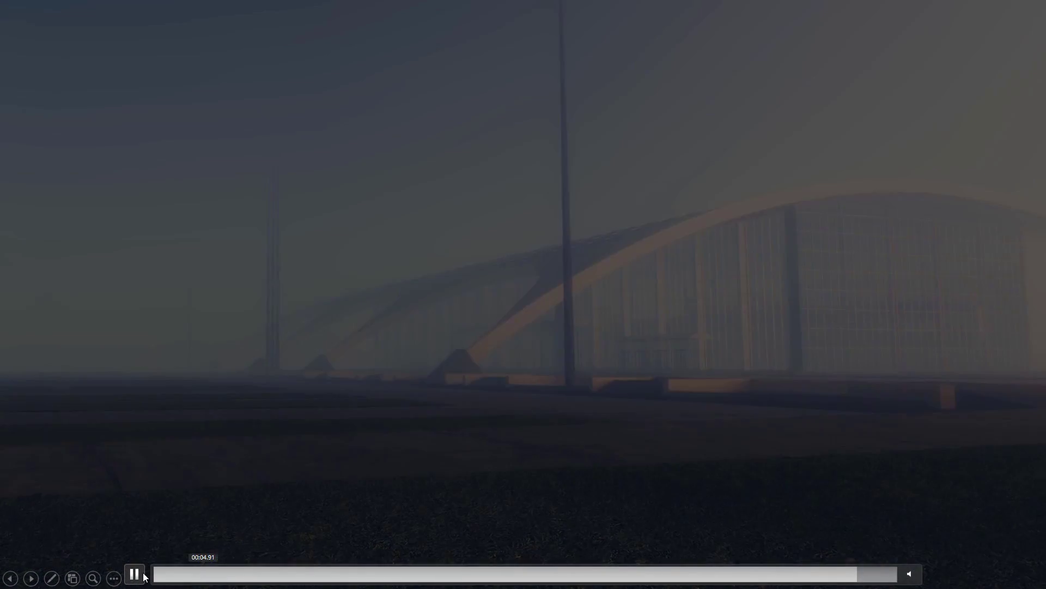
- Pause the slide's embedded video near its end and rewind it a little to review the foggy airport images
click(113, 577)
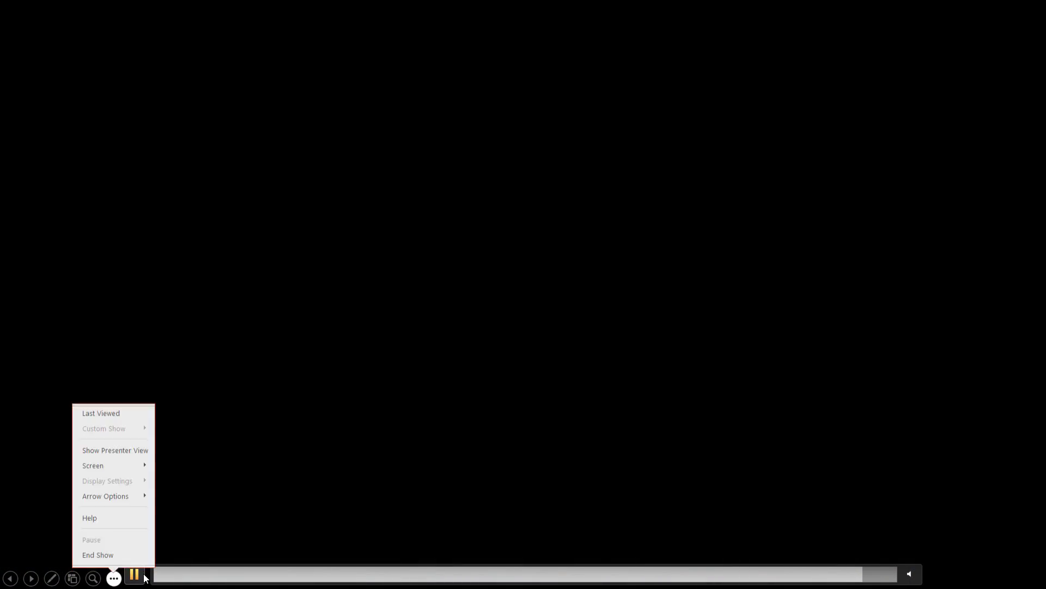
click(146, 579)
click(136, 576)
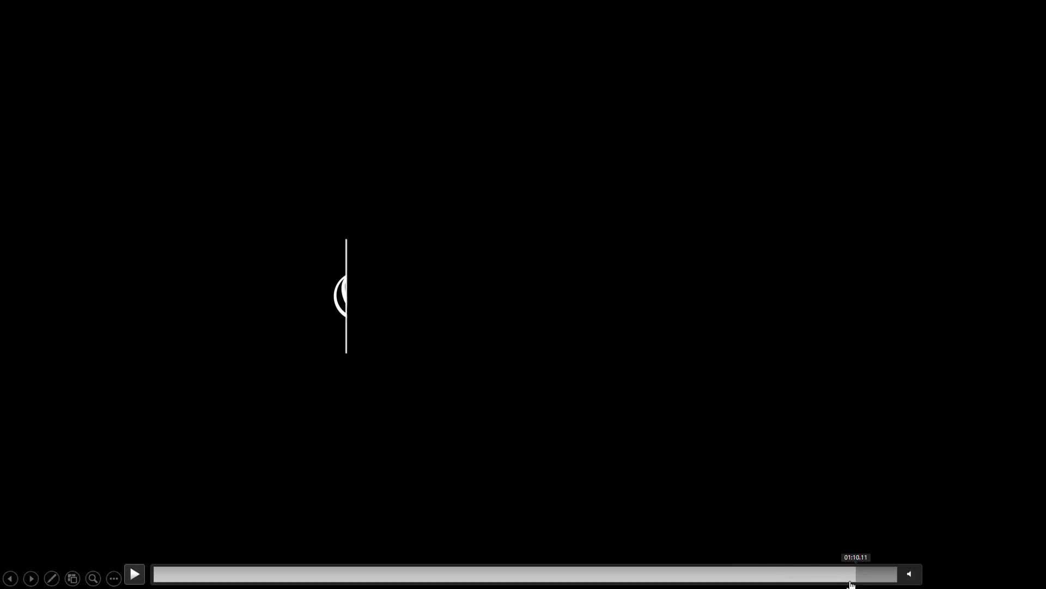
drag(851, 578, 826, 578)
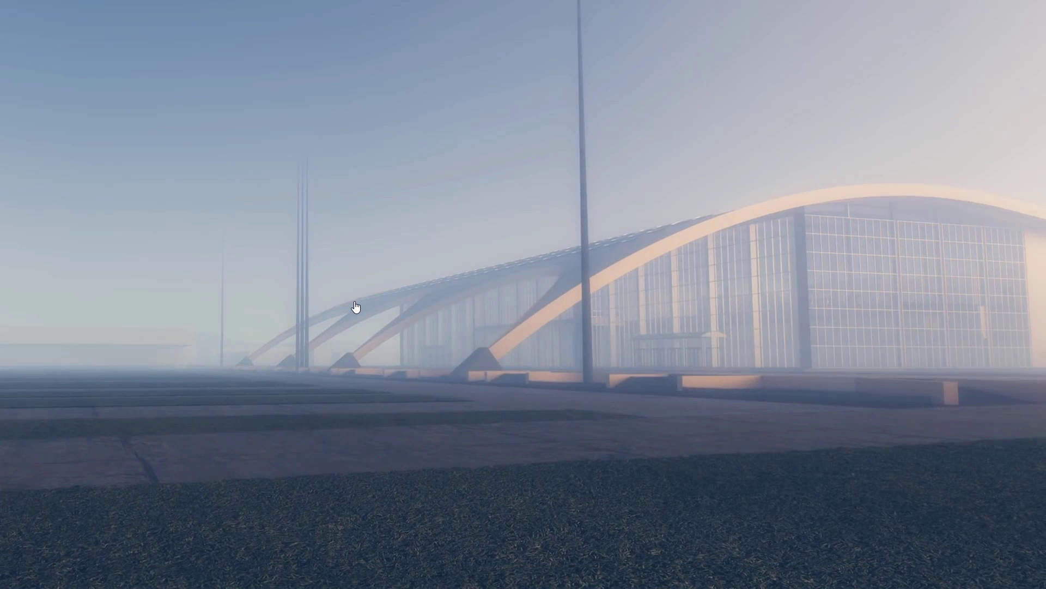
- Advance the slide show to the Materiales slide and switch to the materials1_rich model in Revit
key(Right)
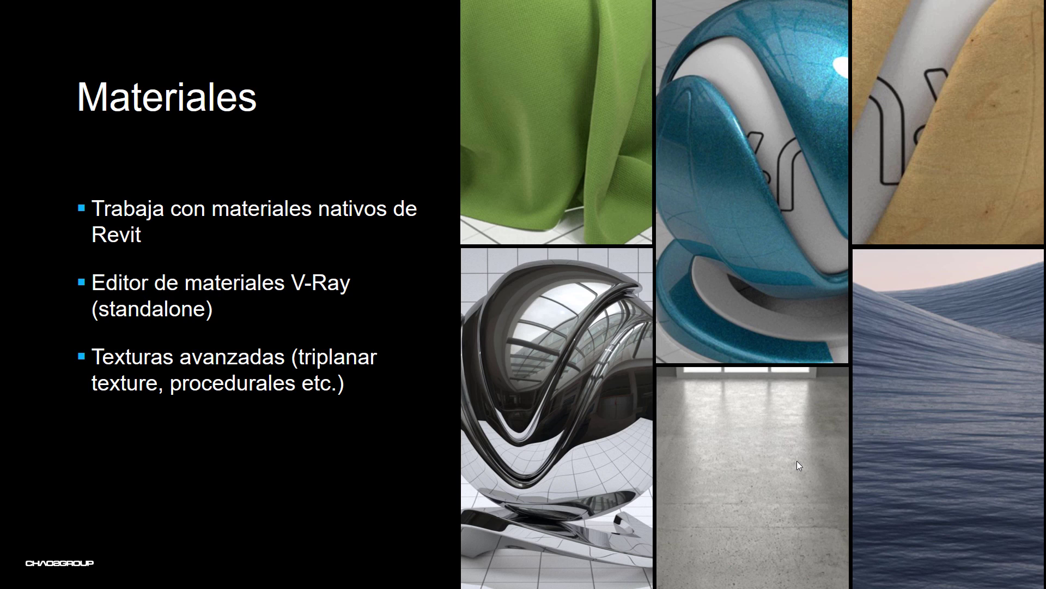
key(alt+Tab)
key(alt+Tab)
key(alt+Tab)
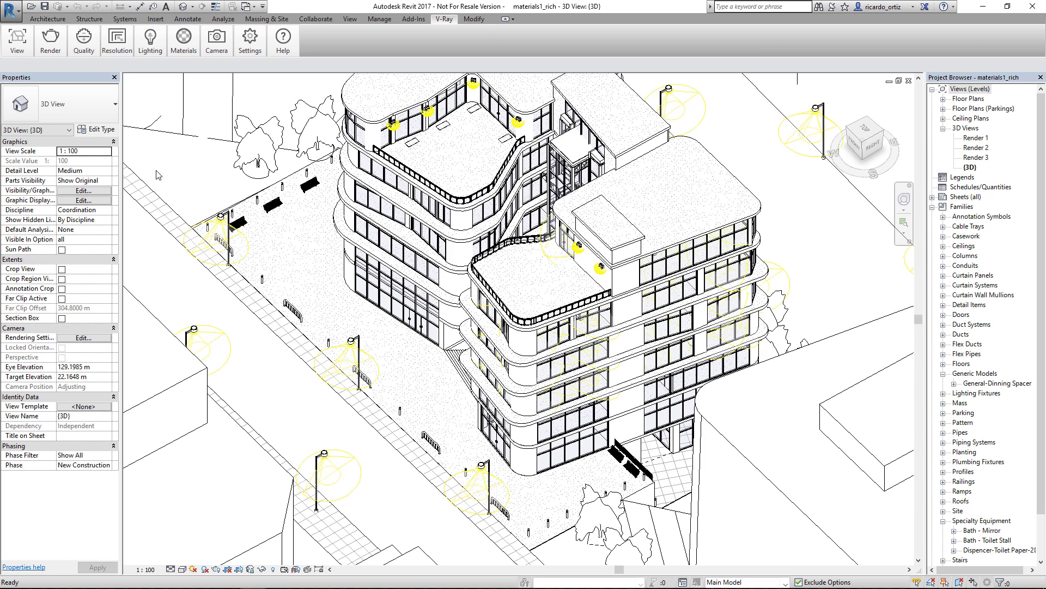
- Show the V-Ray frame buffer with the last exterior render and move its window to uncover more of the model
mouse_move(51, 42)
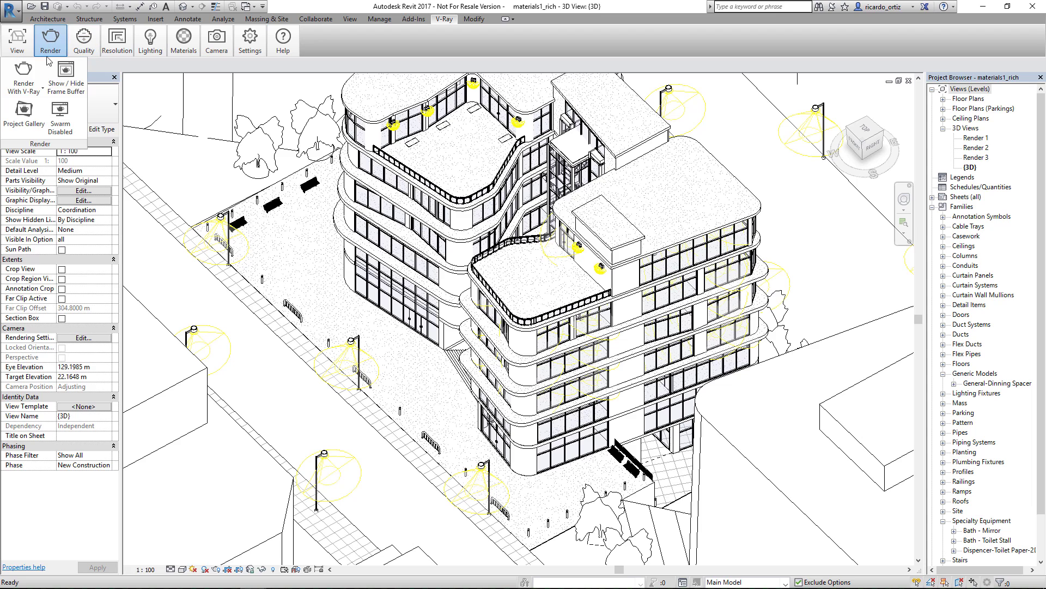
click(66, 81)
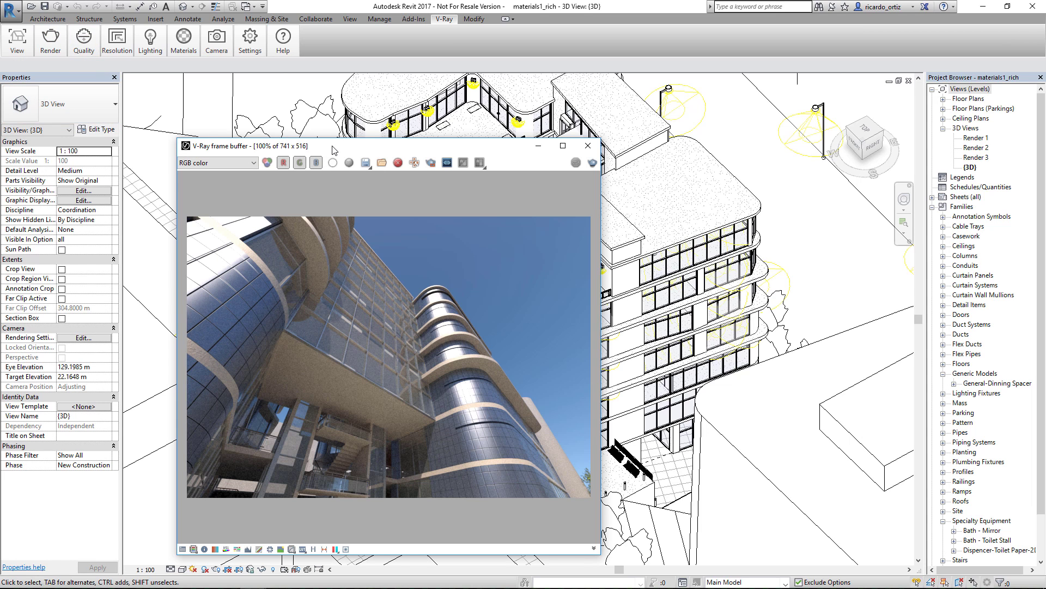
drag(334, 150, 258, 103)
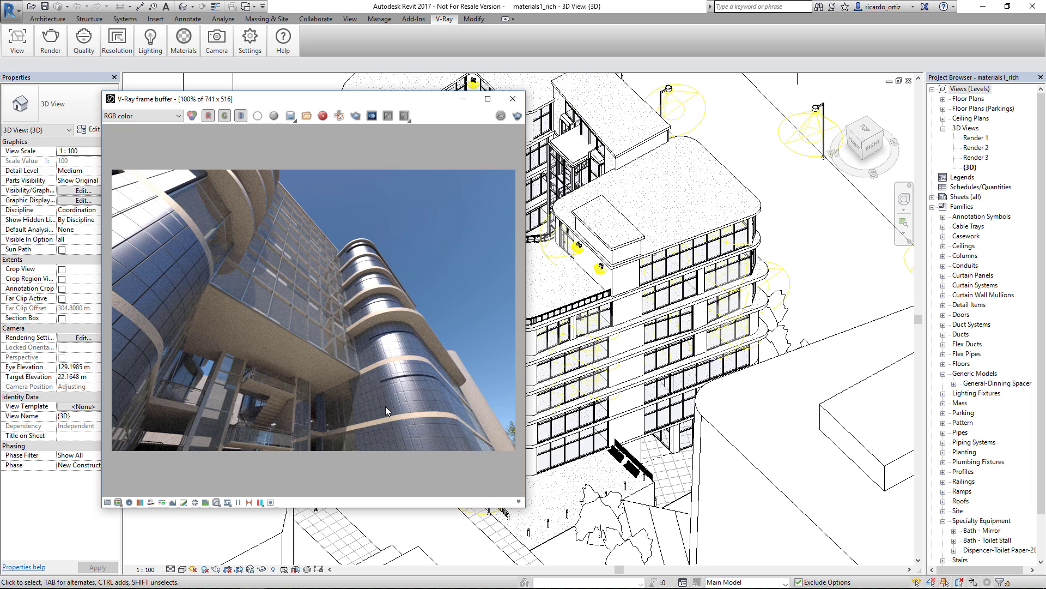
- Inspect the layer structure of the curved top-floor wall's type to identify its exterior finish material, and leave it without changes
drag(425, 103, 333, 101)
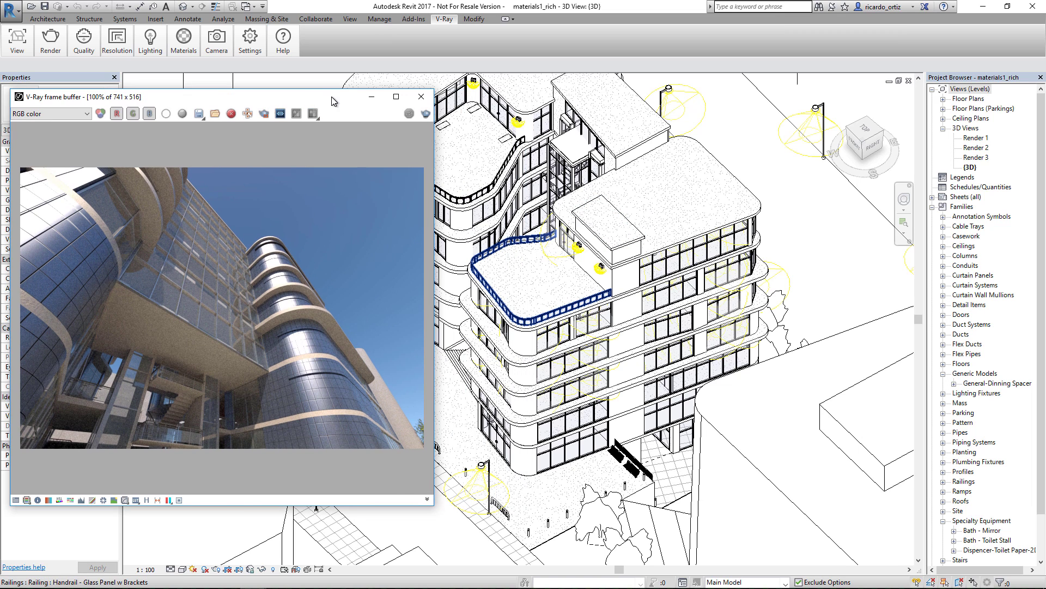
click(538, 351)
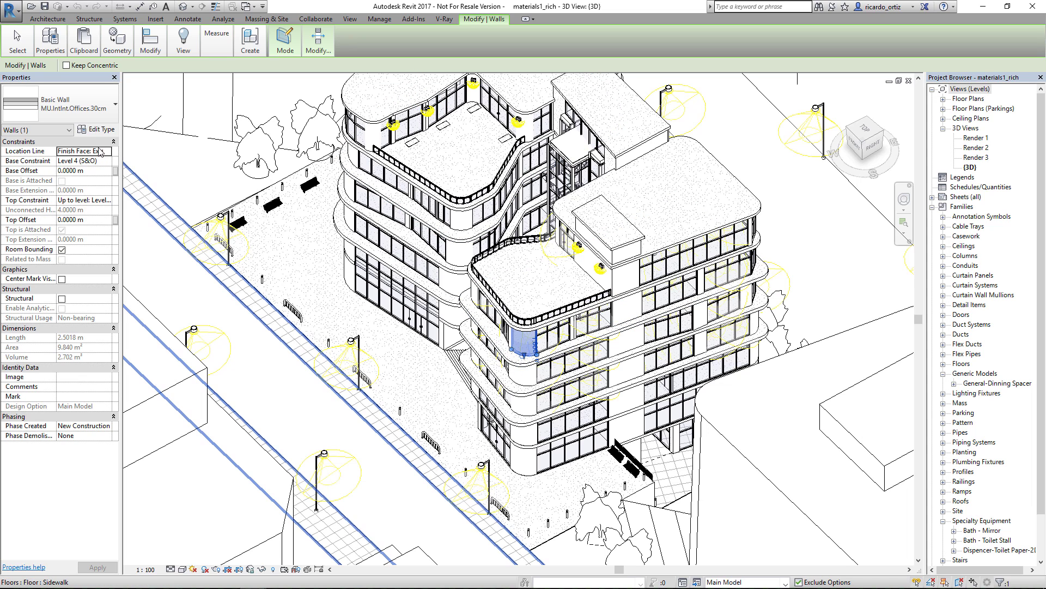
click(97, 131)
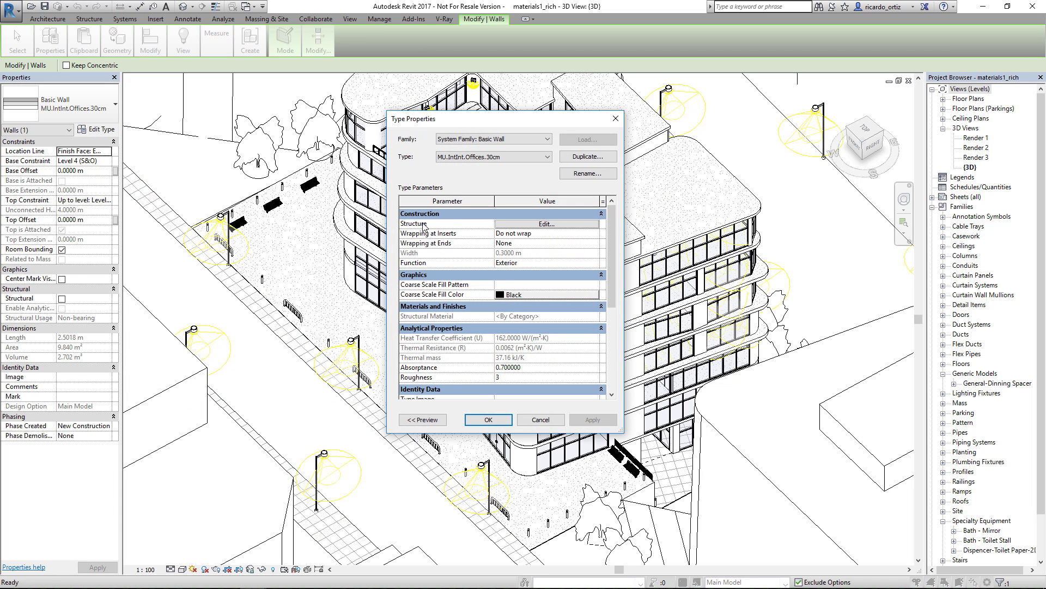
click(531, 225)
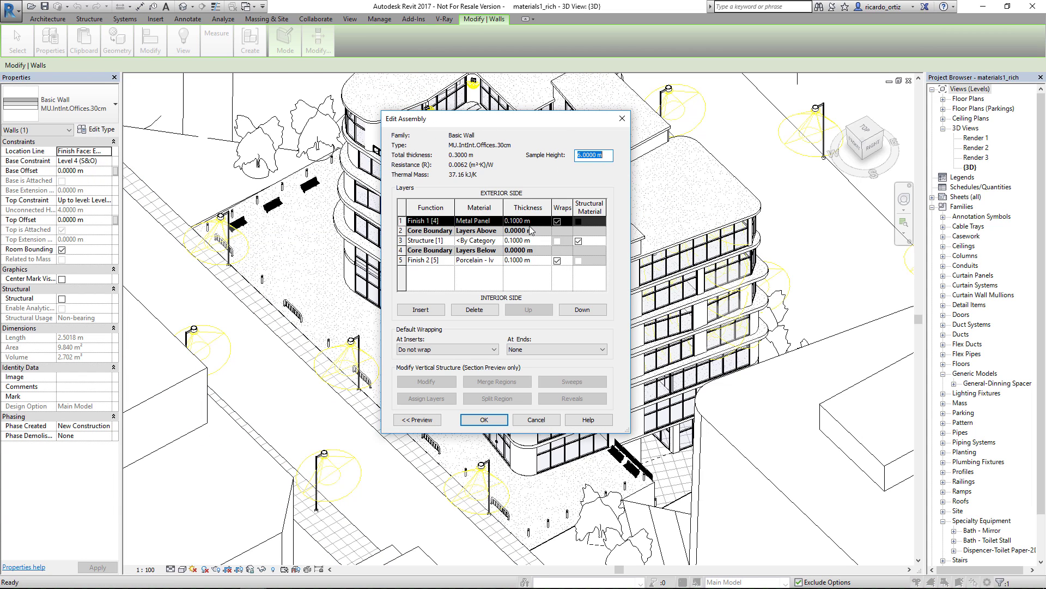
drag(498, 127, 438, 129)
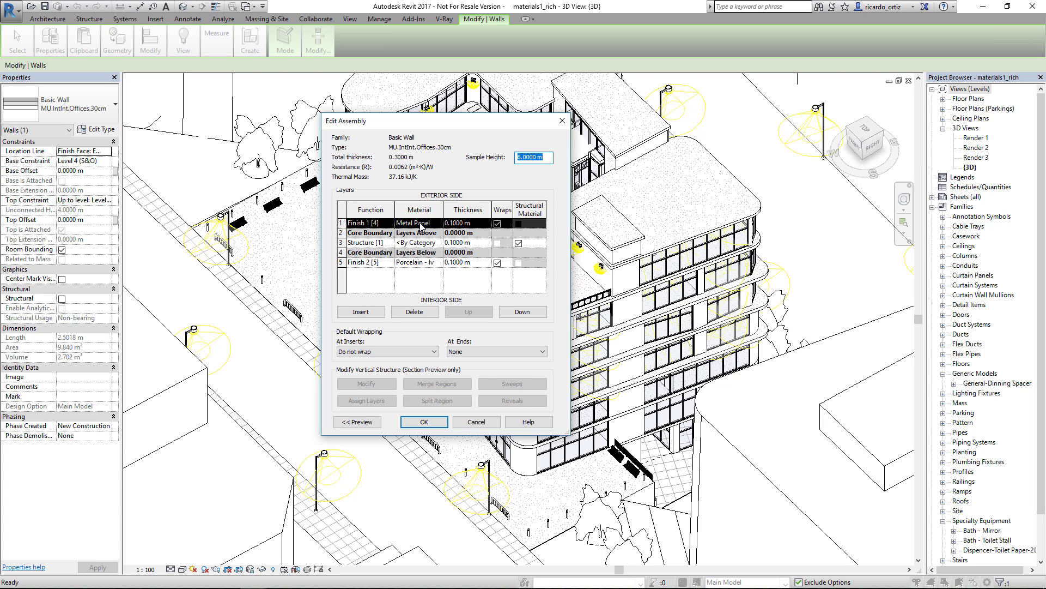
click(481, 424)
click(481, 423)
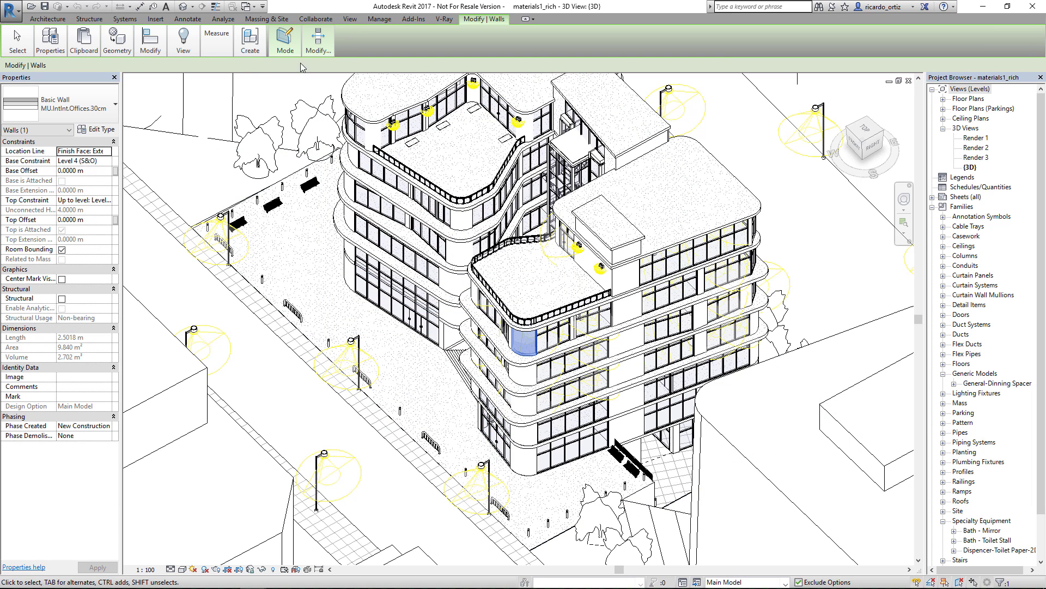
- Open the V-Ray Material Browser and filter the project materials by "metal pa"
click(444, 19)
mouse_move(183, 43)
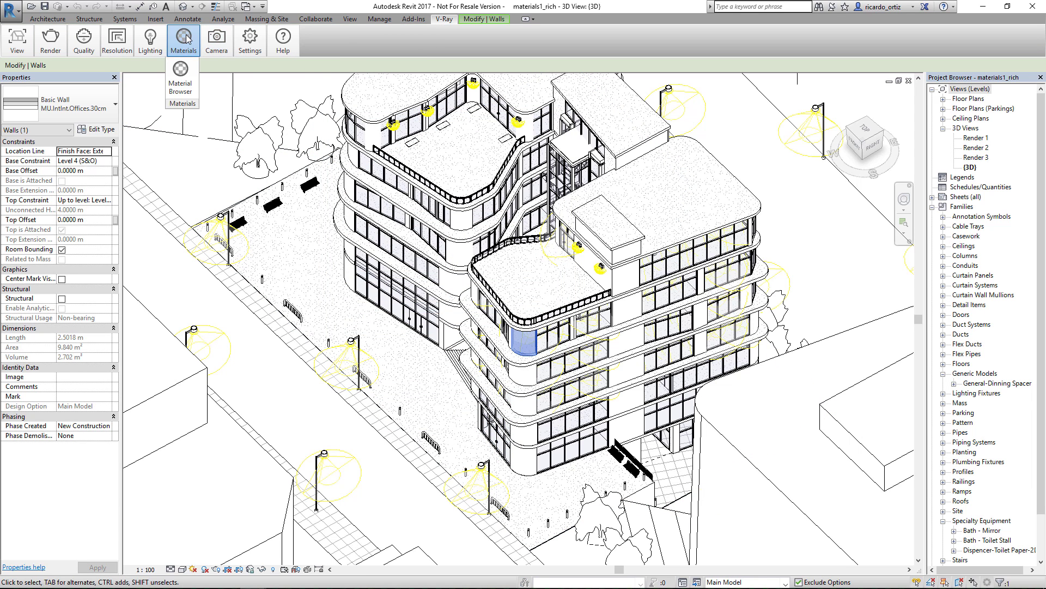
click(181, 82)
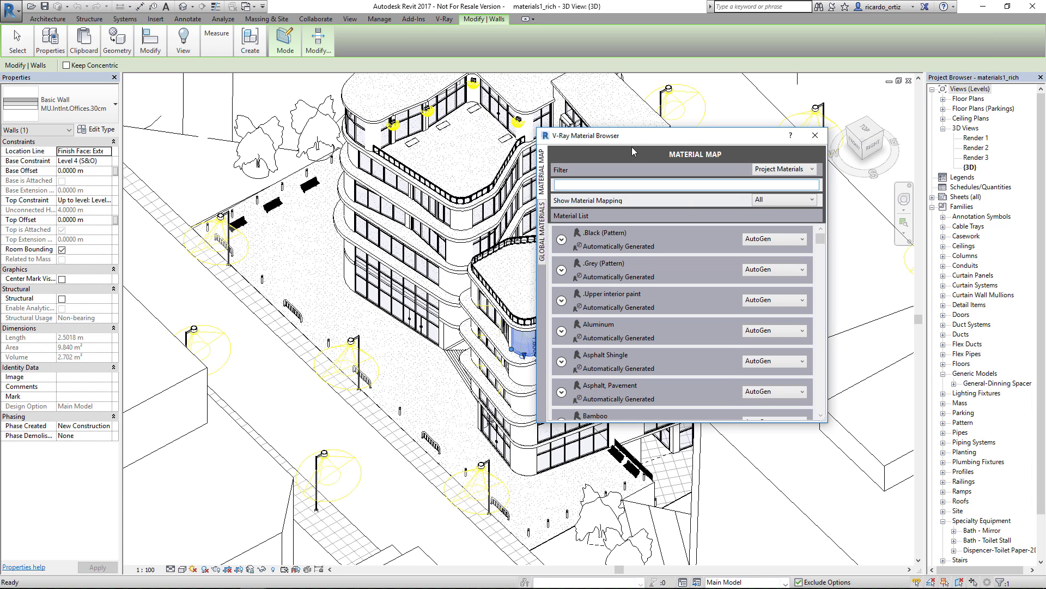
drag(631, 138, 583, 196)
click(527, 246)
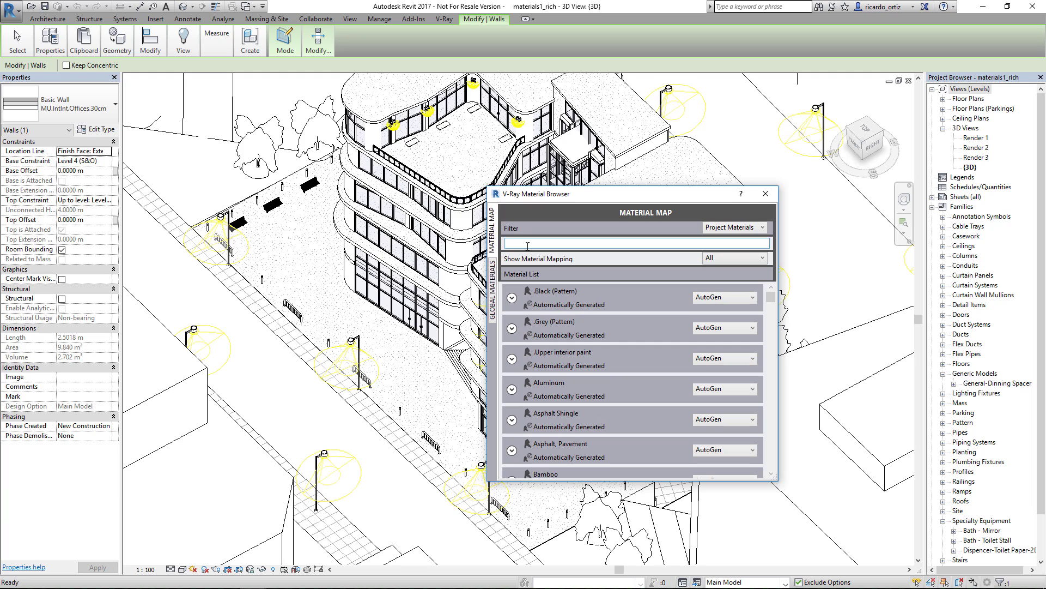
text(m)
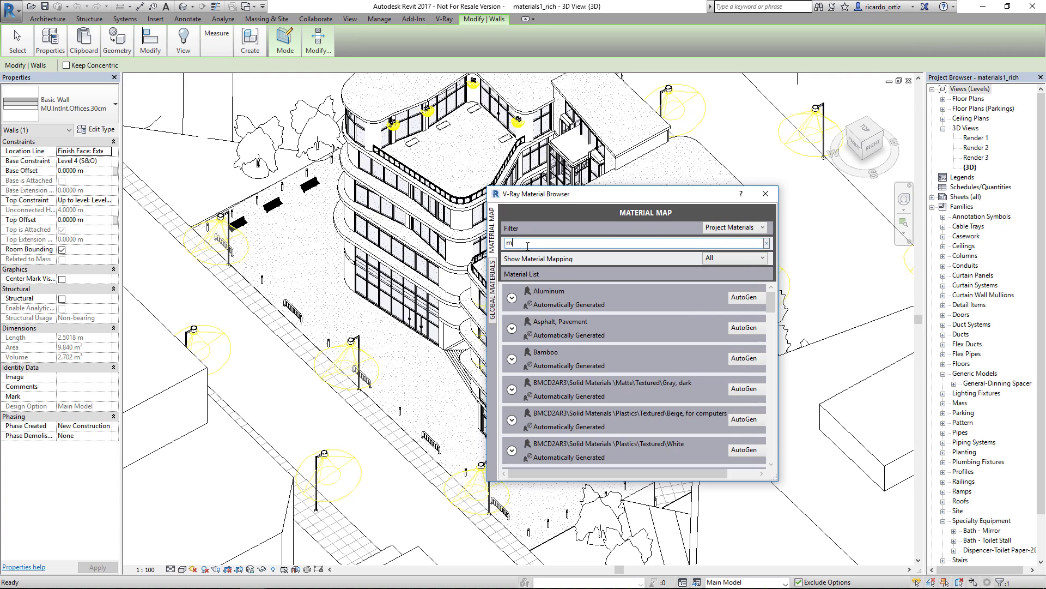
text(etal )
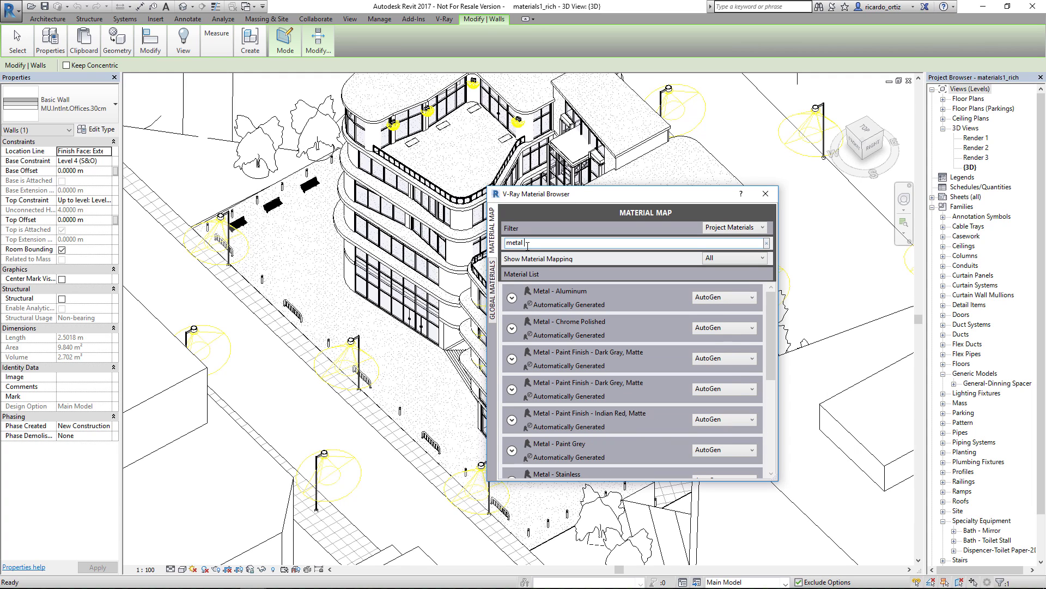
text(pa)
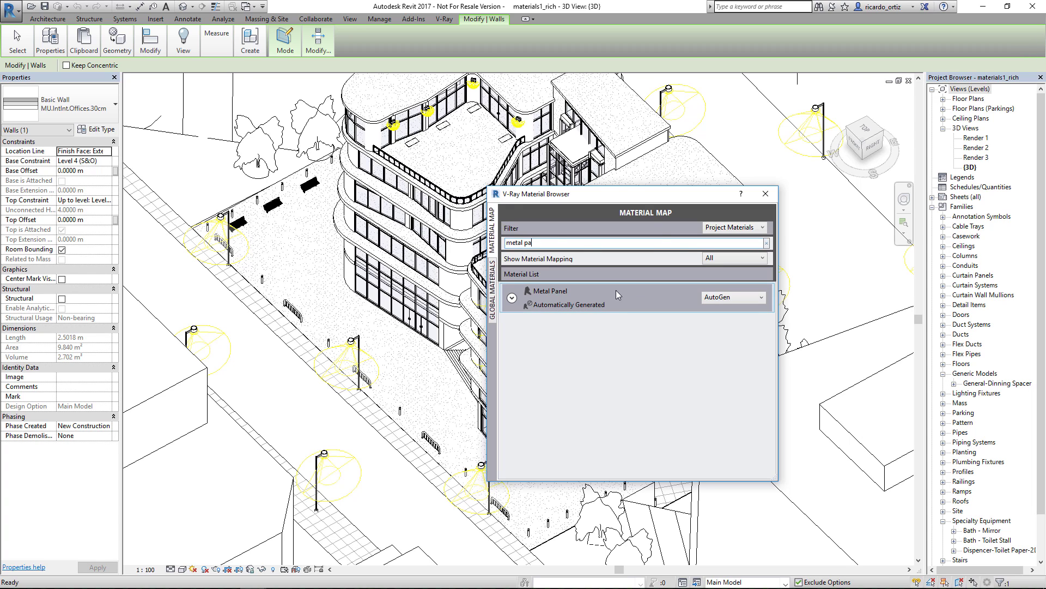
- Map the Metal Panel material to Color, review the available colors and keep the red one
drag(643, 198, 545, 186)
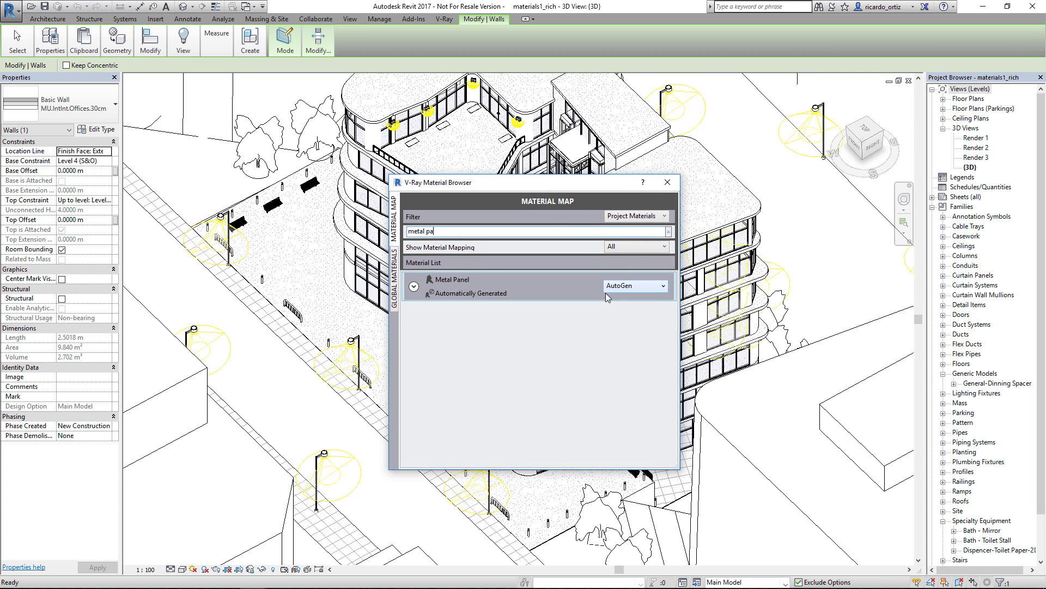
click(631, 285)
click(660, 289)
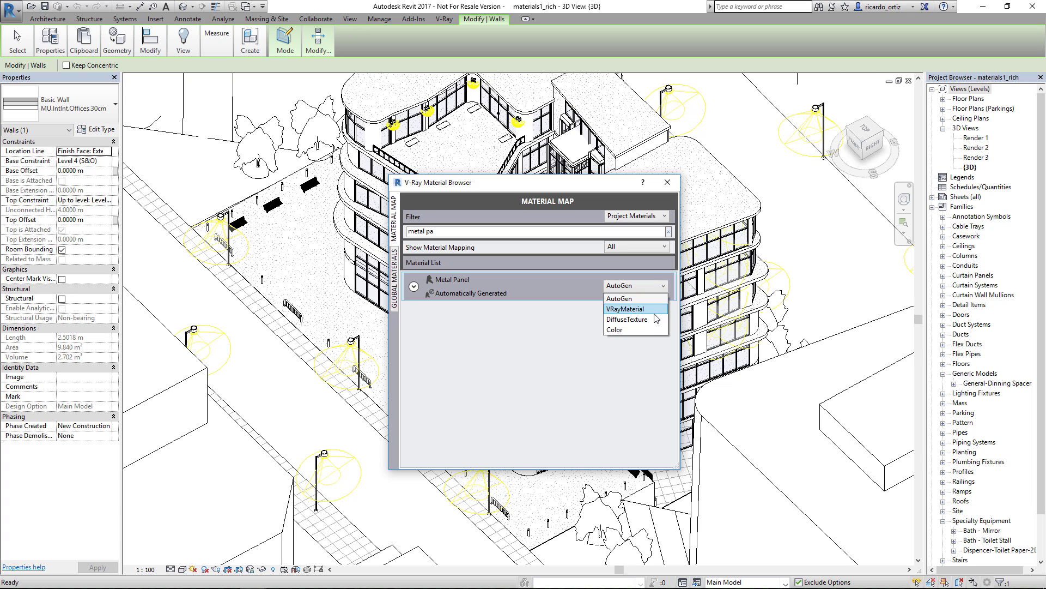
click(627, 330)
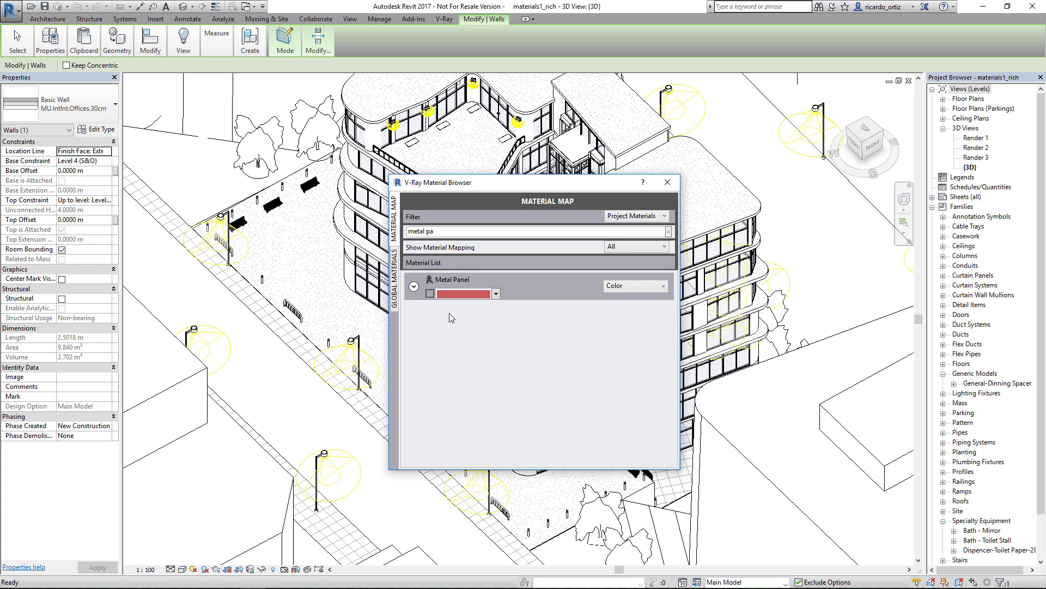
click(496, 293)
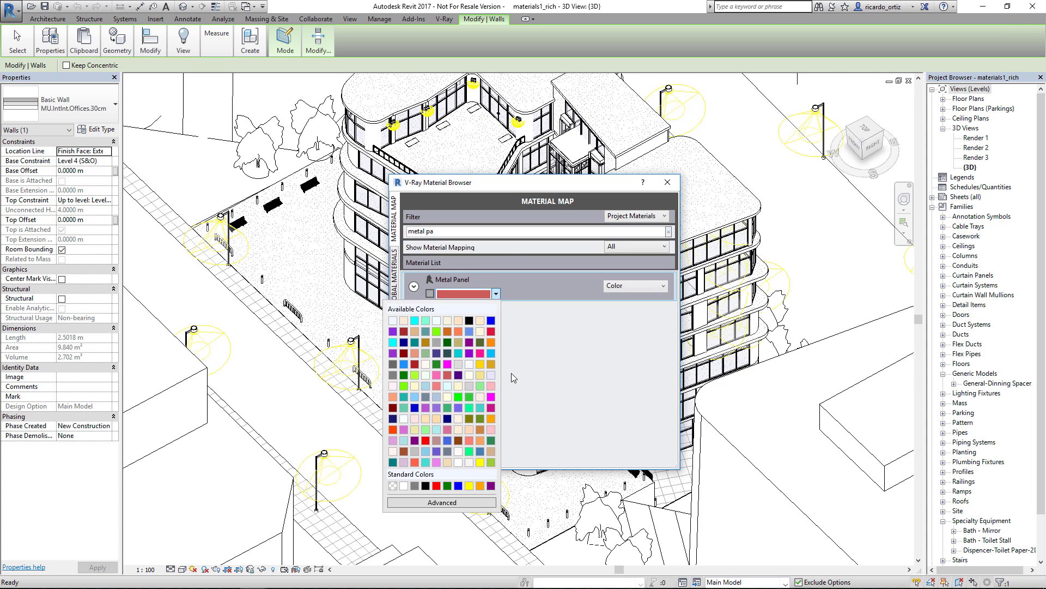
click(535, 363)
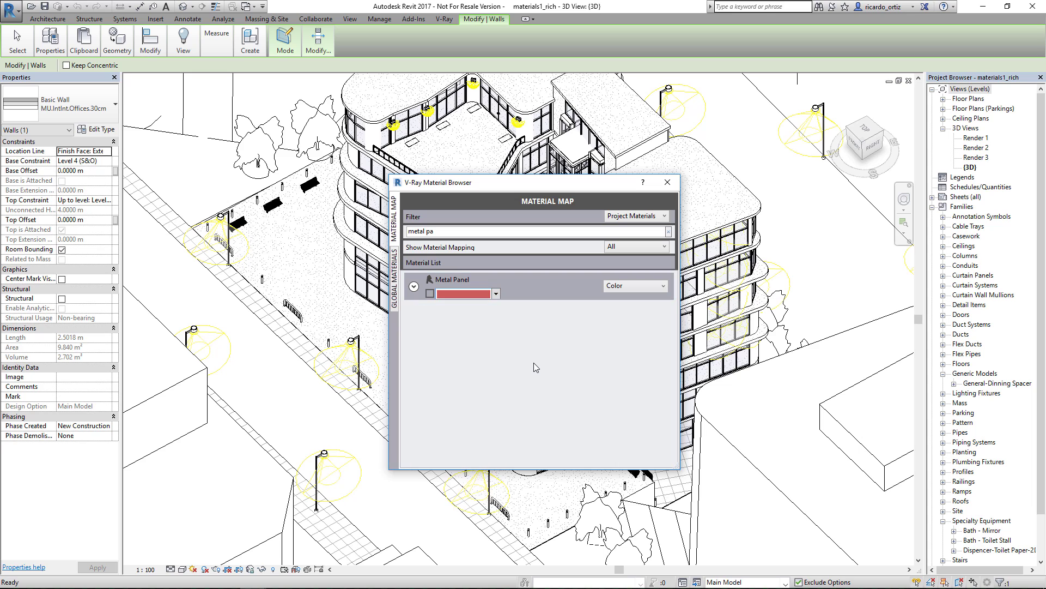
- Show the V-Ray frame buffer and arrange it beside the Material Browser so both can be seen
click(444, 19)
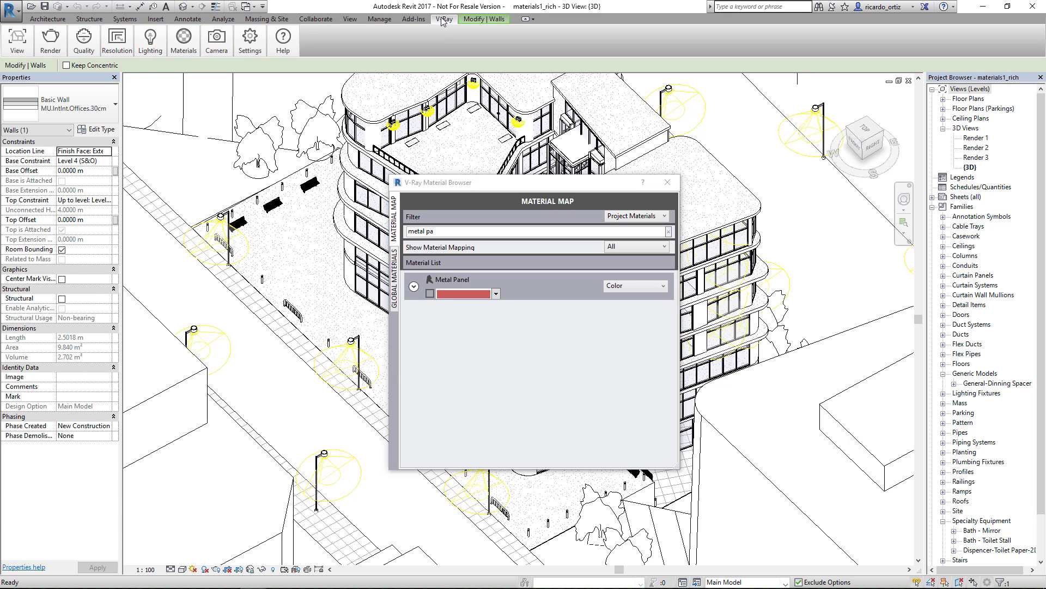
click(51, 40)
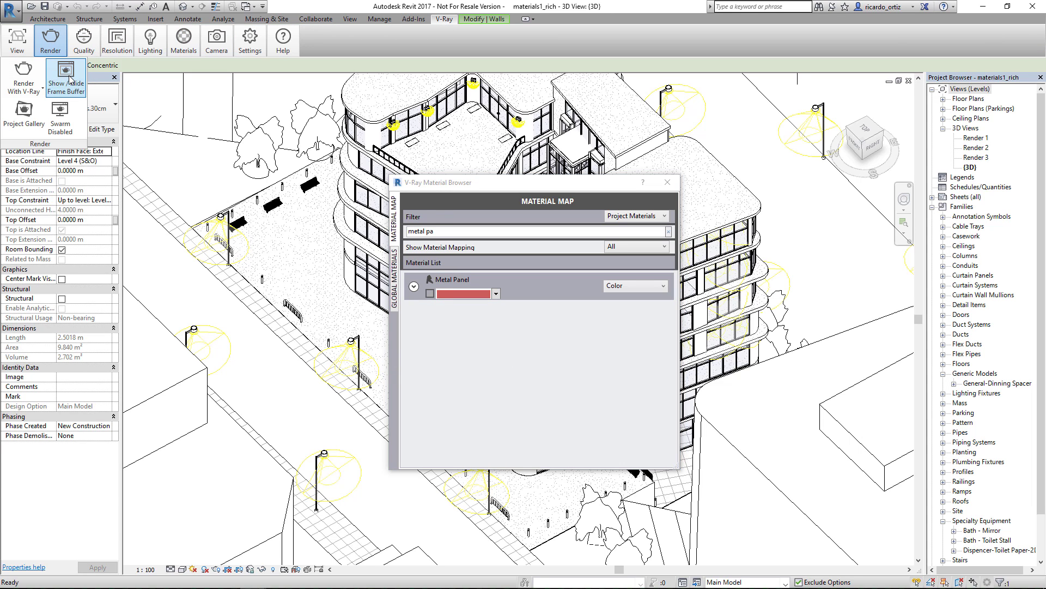
drag(76, 105, 113, 208)
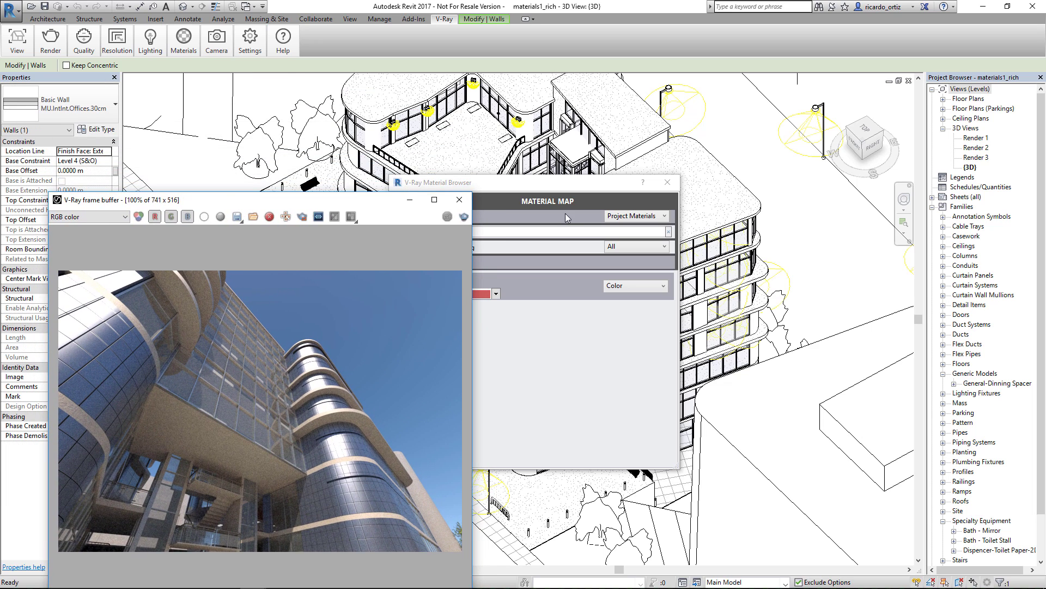
click(558, 192)
drag(558, 192, 744, 173)
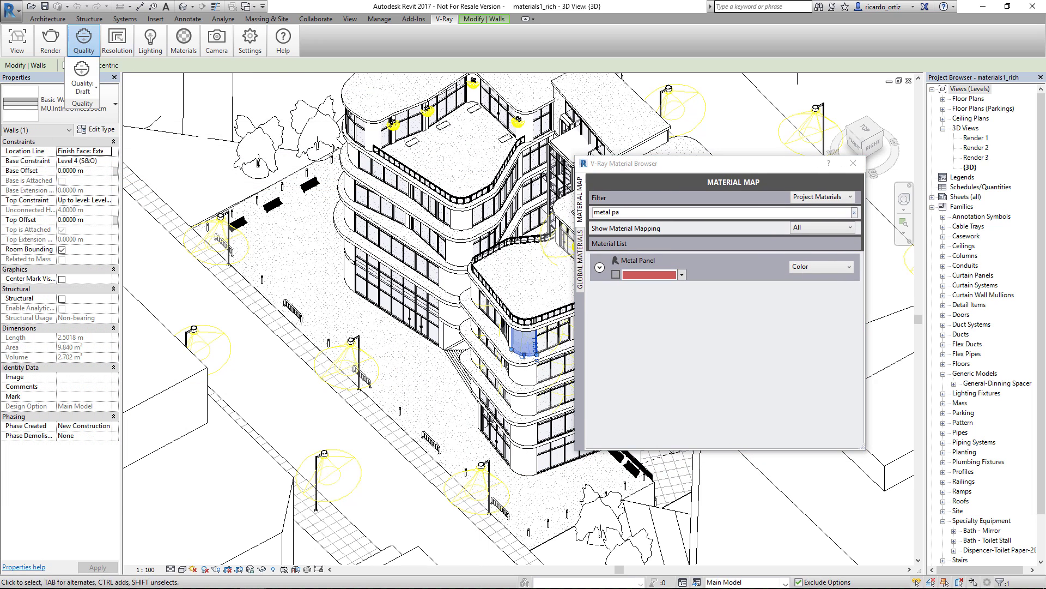
mouse_move(248, 586)
click(359, 523)
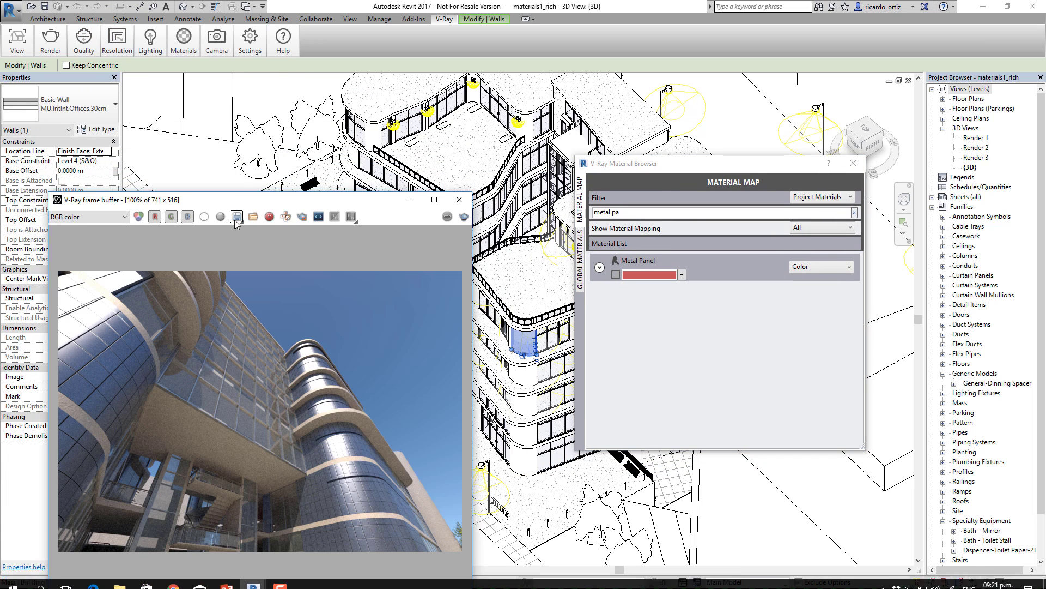
drag(268, 181, 294, 163)
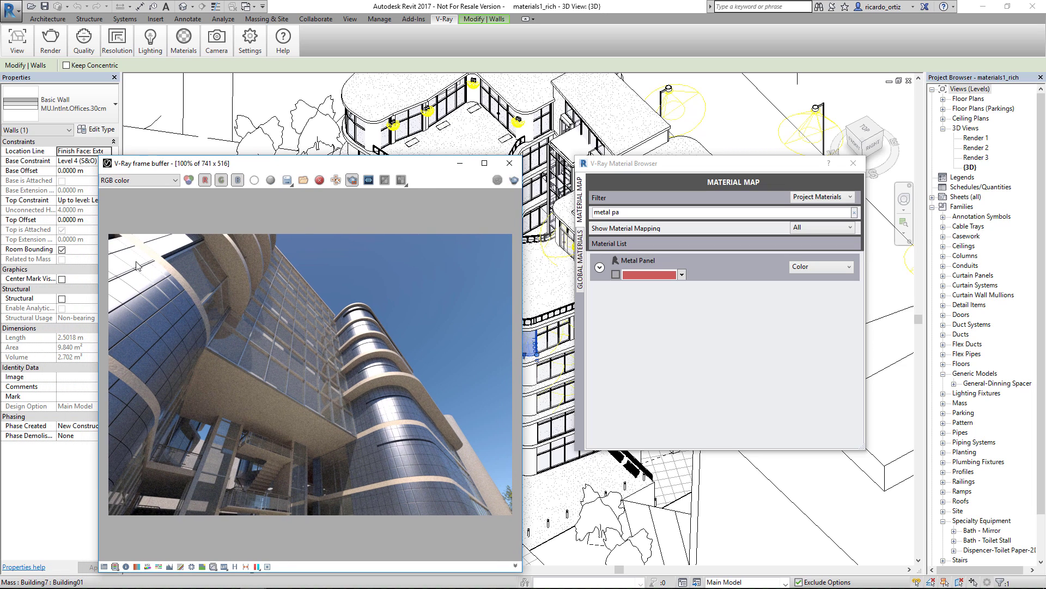
- Define a render region over the curved facade along the image's left side and render it with V-Ray
drag(108, 234, 224, 525)
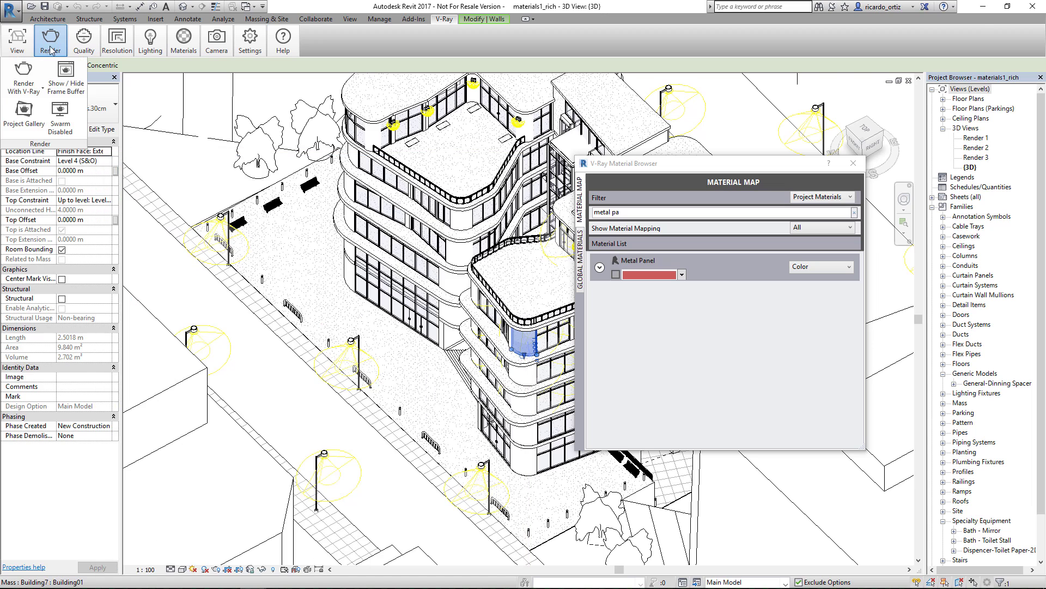
click(52, 43)
click(24, 73)
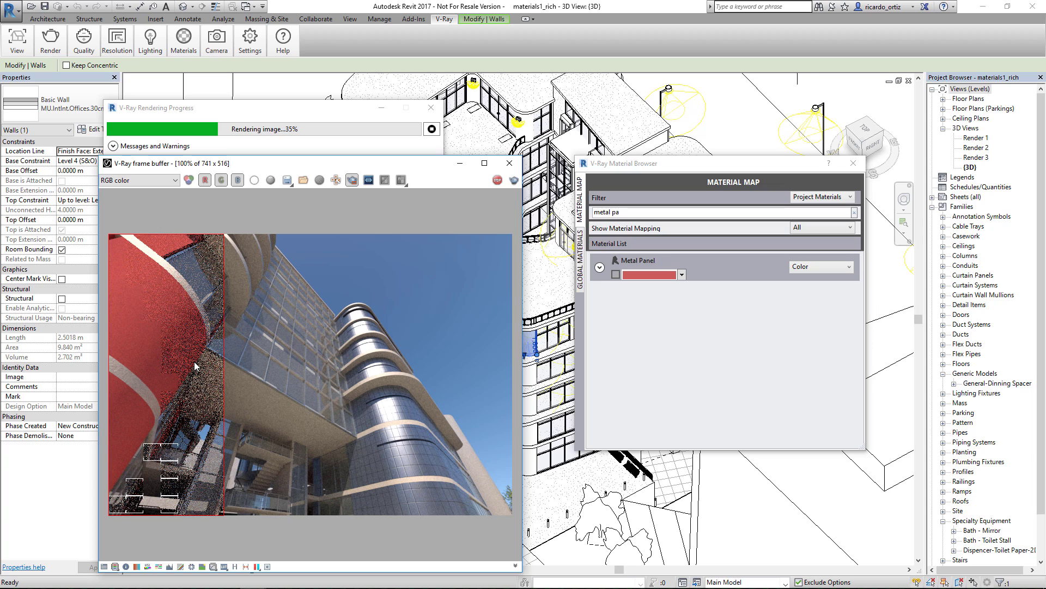
drag(266, 169, 279, 163)
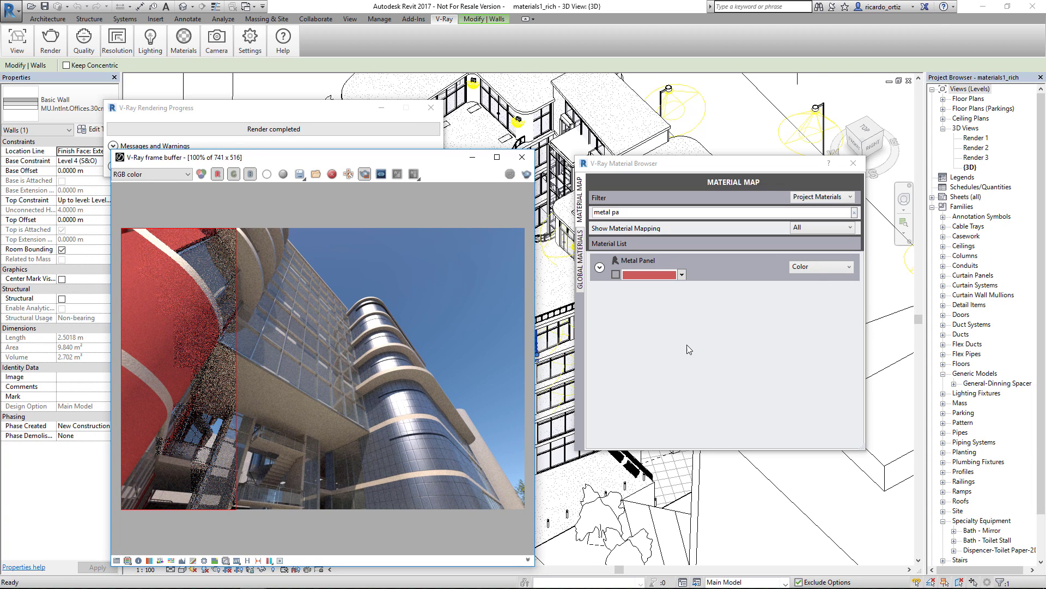
- Switch the Metal Panel mapping to DiffuseTexture and load the Brick_diffuse image from the VRayRevit_QS05_Materials folder
click(816, 266)
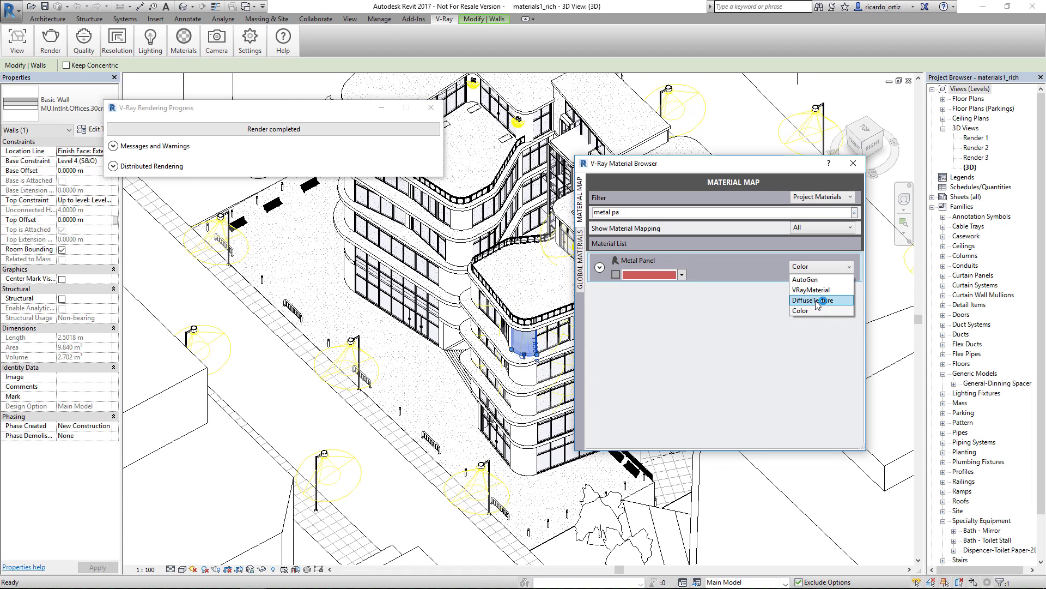
click(818, 300)
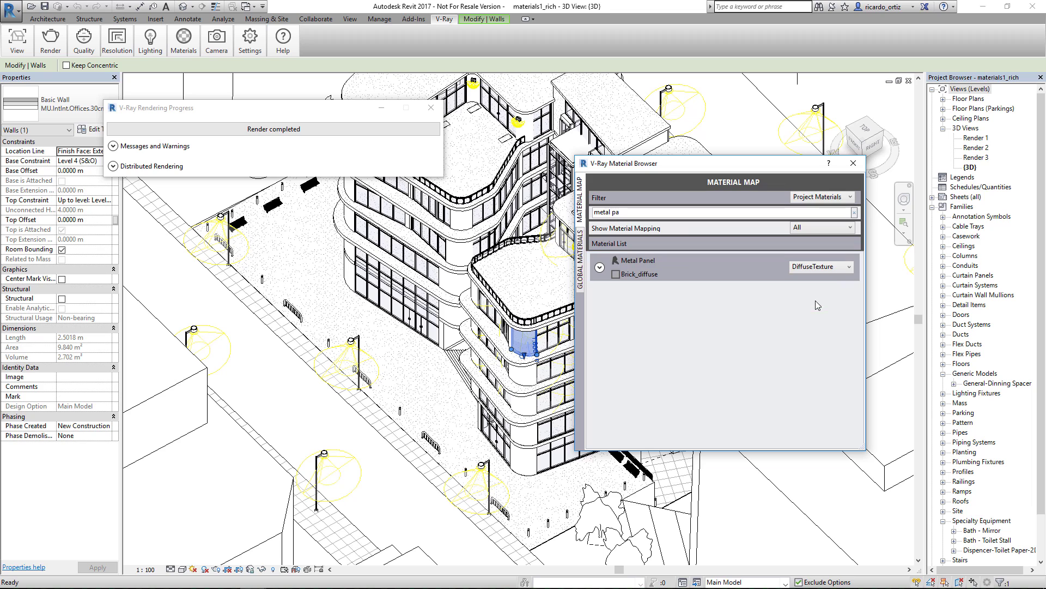
click(647, 273)
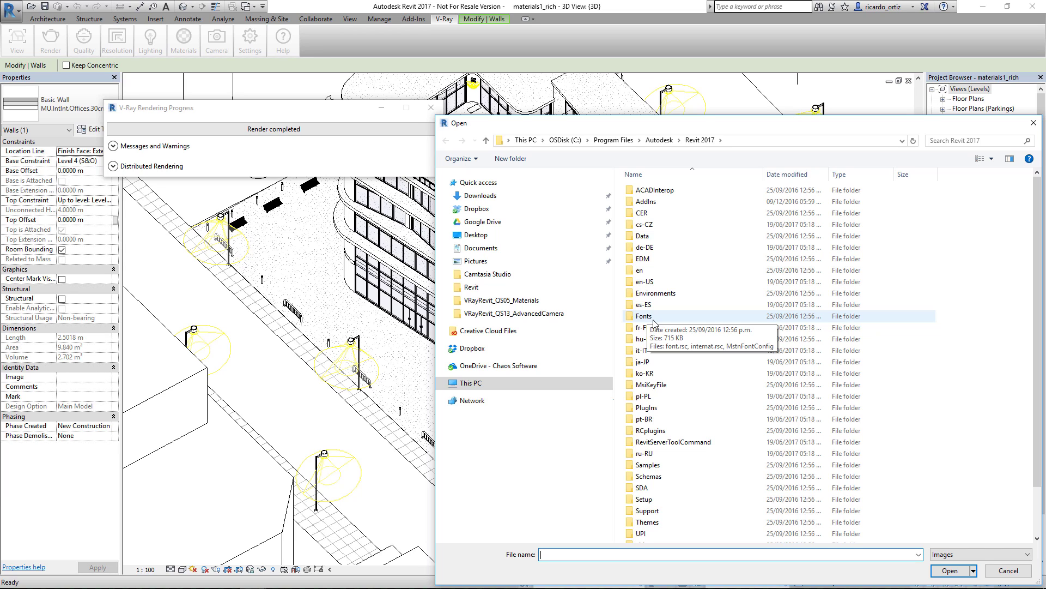
click(513, 287)
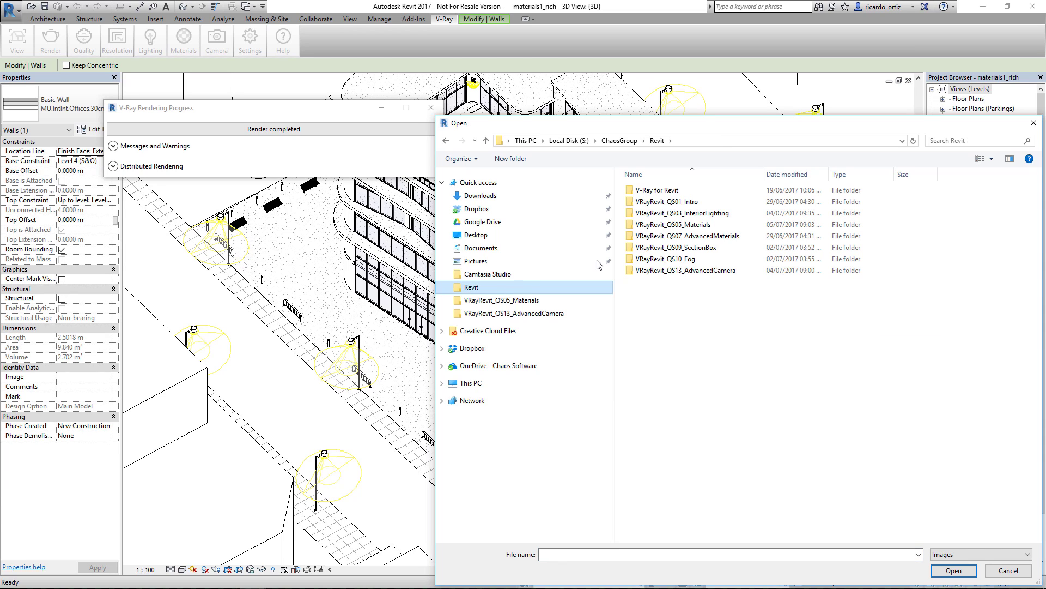
double_click(702, 224)
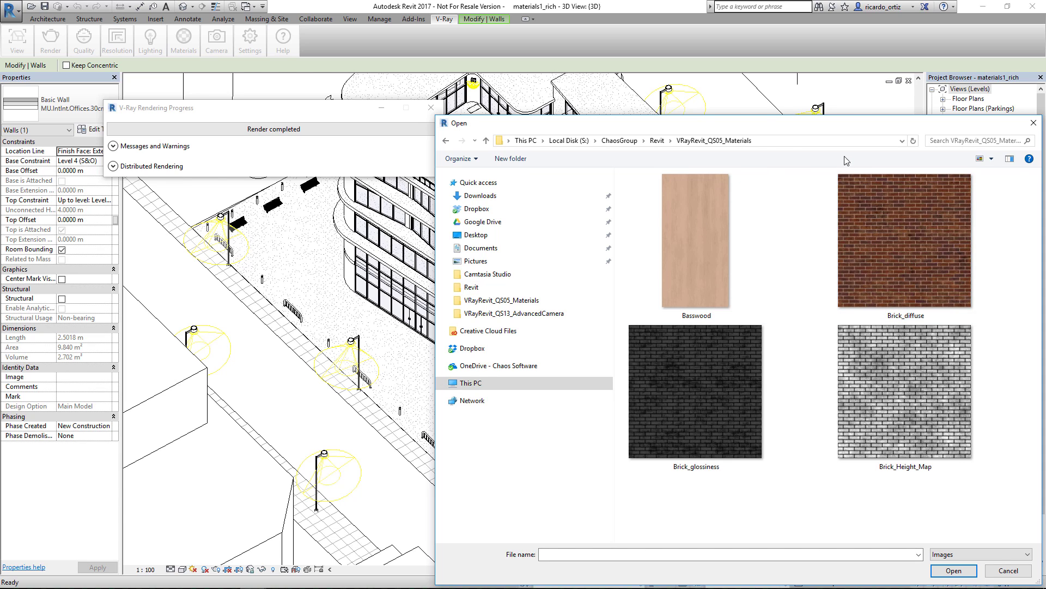
drag(832, 127, 729, 141)
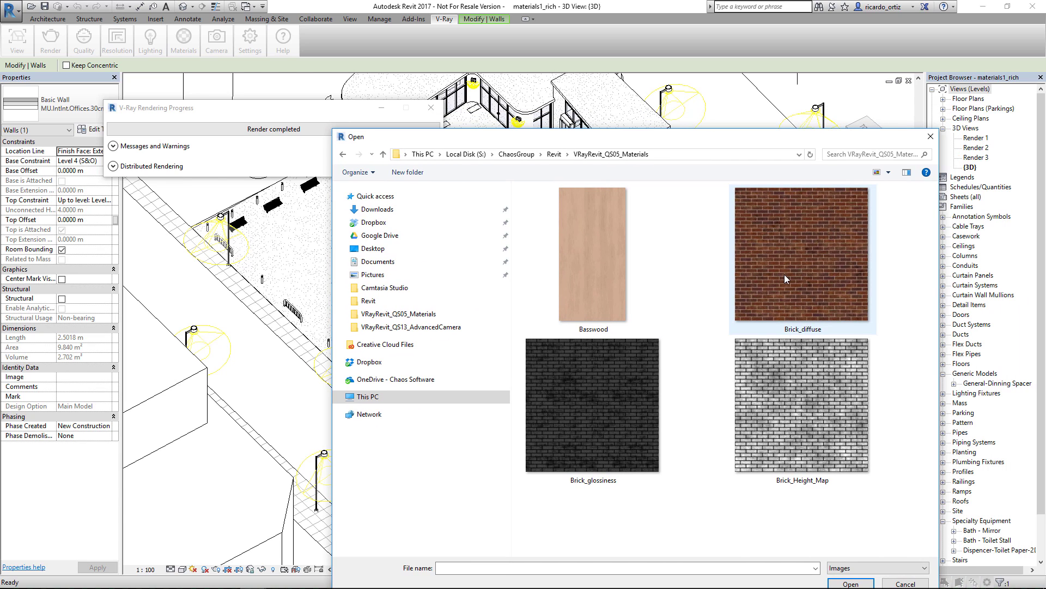
click(800, 299)
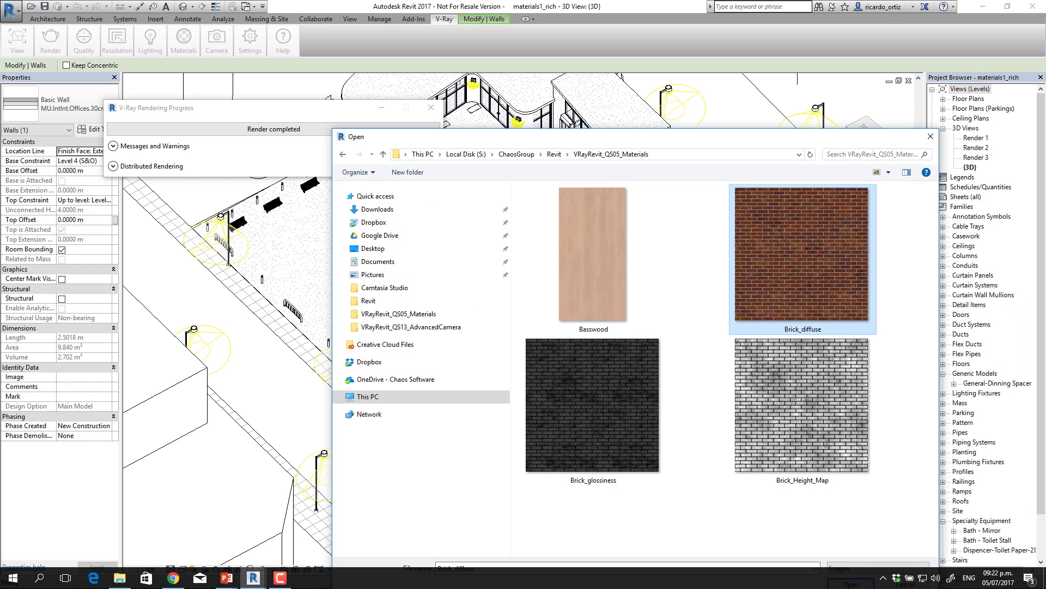
drag(753, 121, 753, 99)
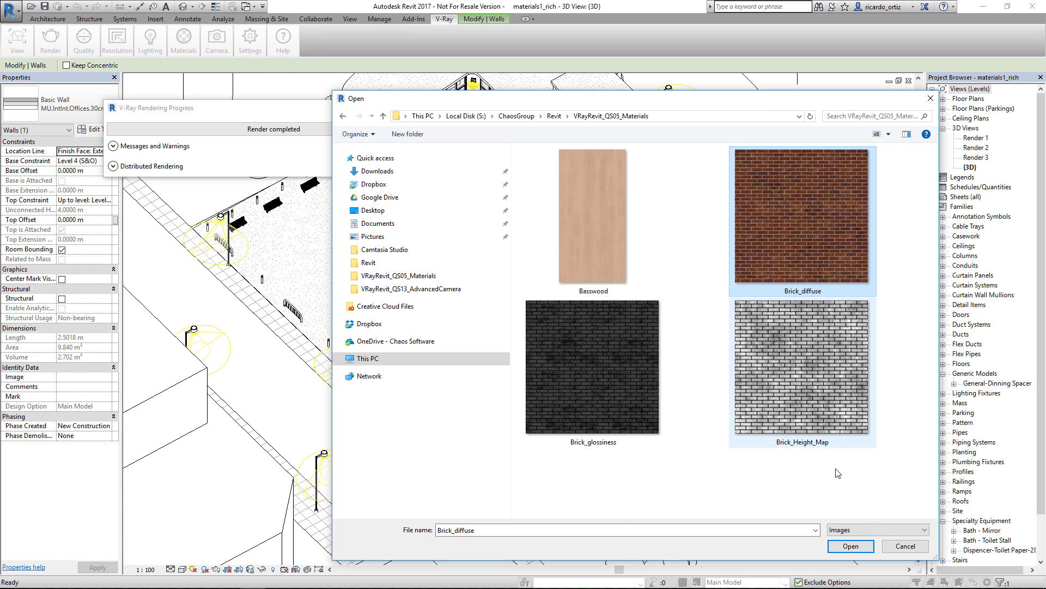
click(844, 546)
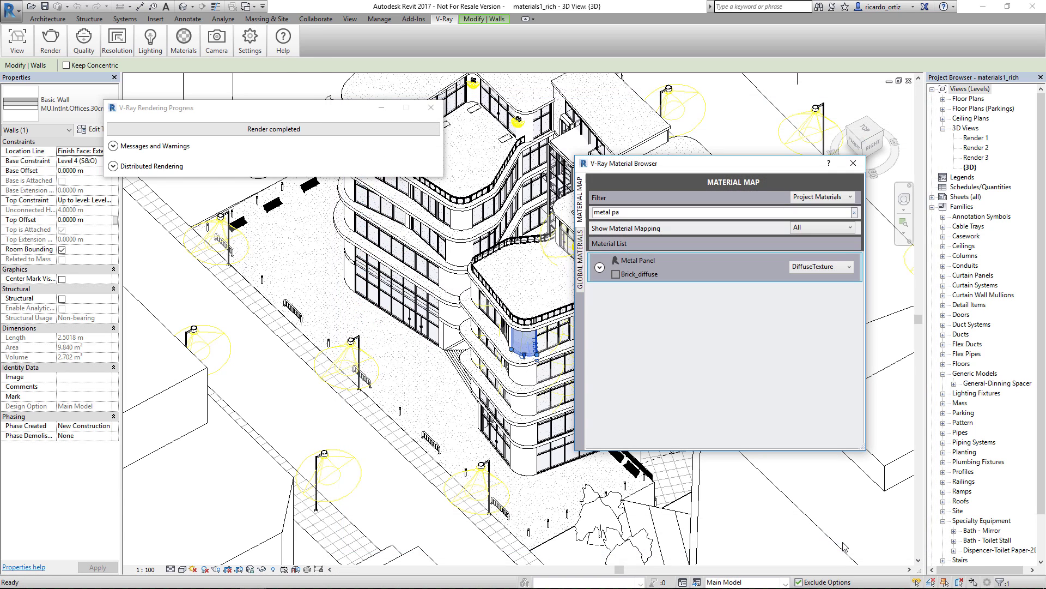
- Review the sample size width, height and rotation settings of the Brick_diffuse texture mapped to Metal Panel
click(600, 267)
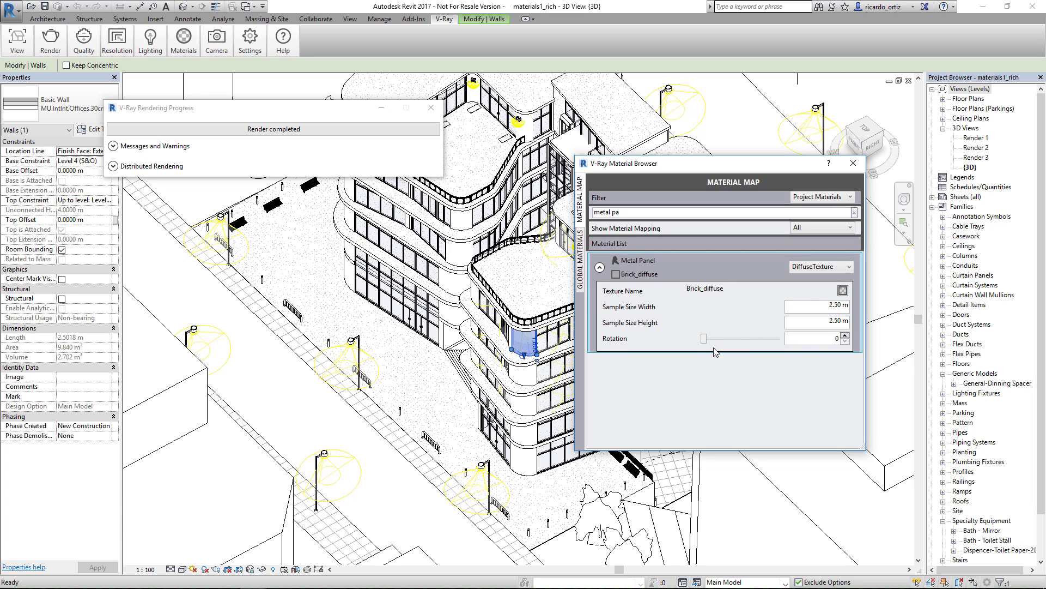
click(837, 305)
click(826, 323)
drag(823, 323, 849, 326)
click(599, 267)
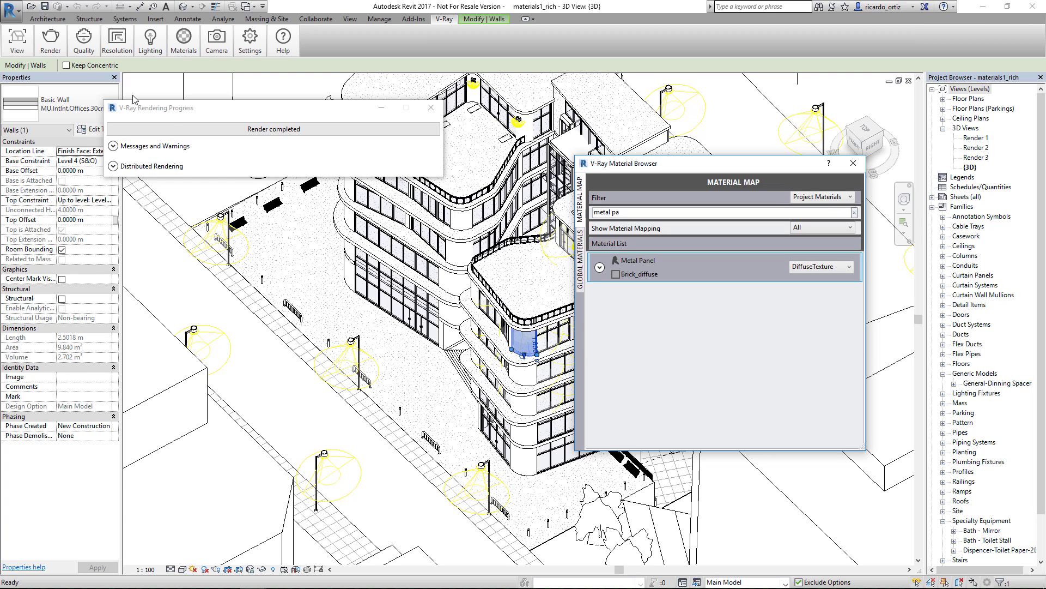
- Render the facade region with V-Ray using the brick texture and inspect the bricks up close at 200%
click(49, 44)
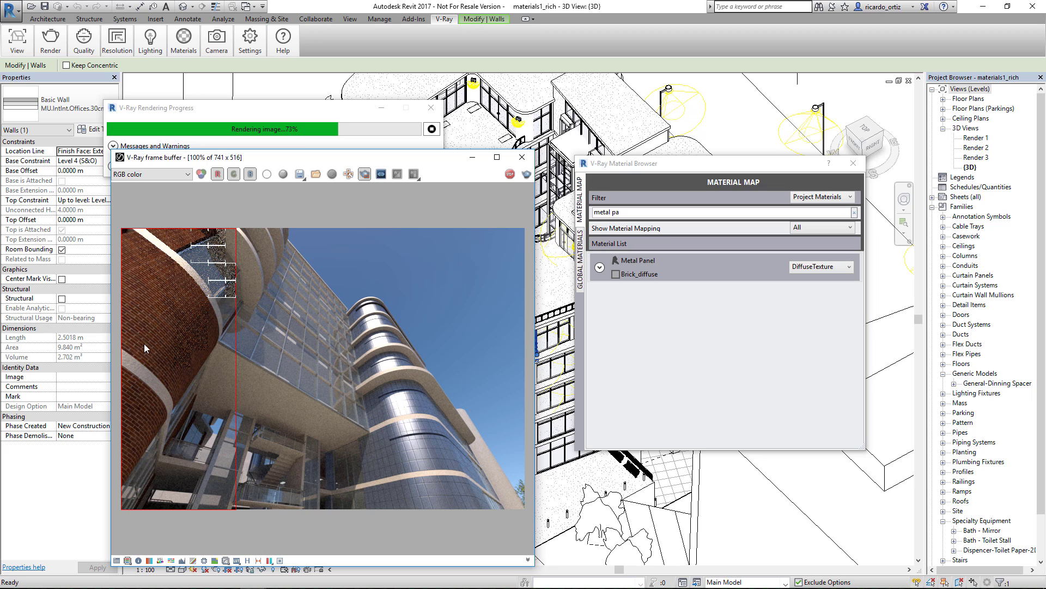
scroll(145, 344, up, 1)
scroll(174, 371, down, 1)
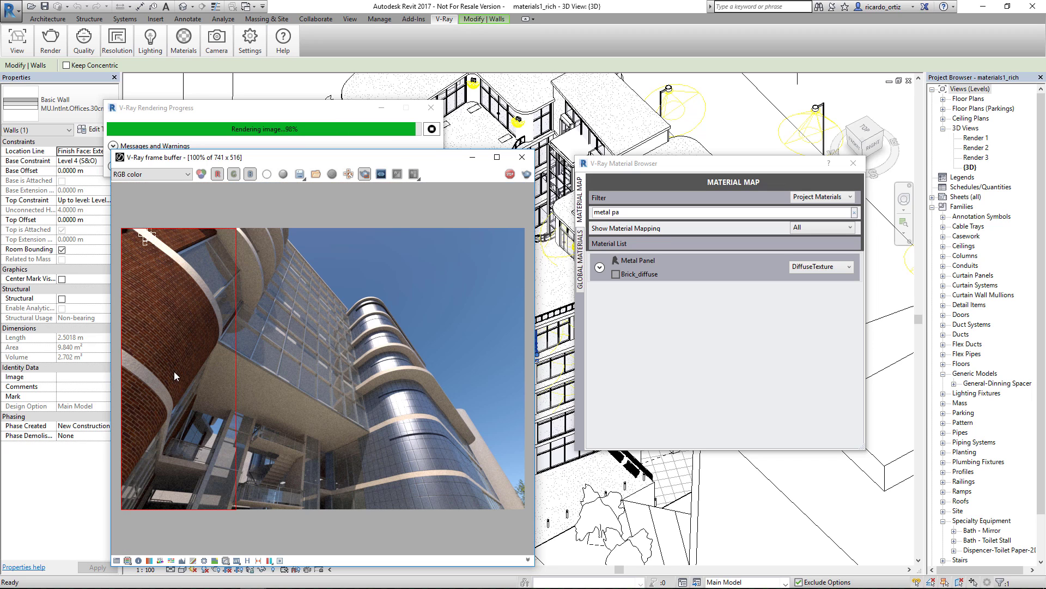
scroll(151, 338, up, 1)
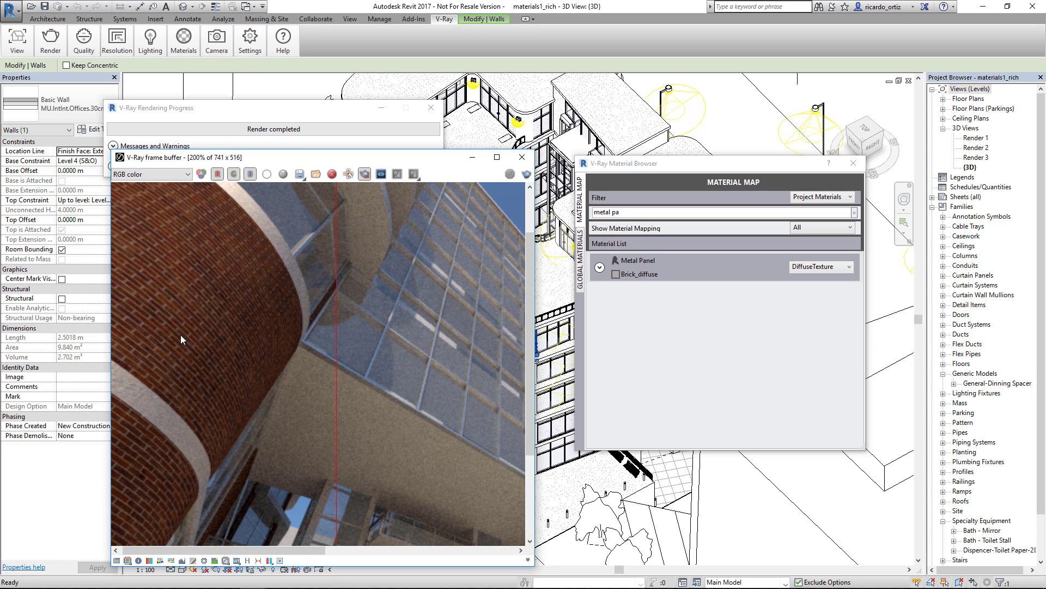
scroll(181, 340, down, 1)
scroll(178, 342, up, 1)
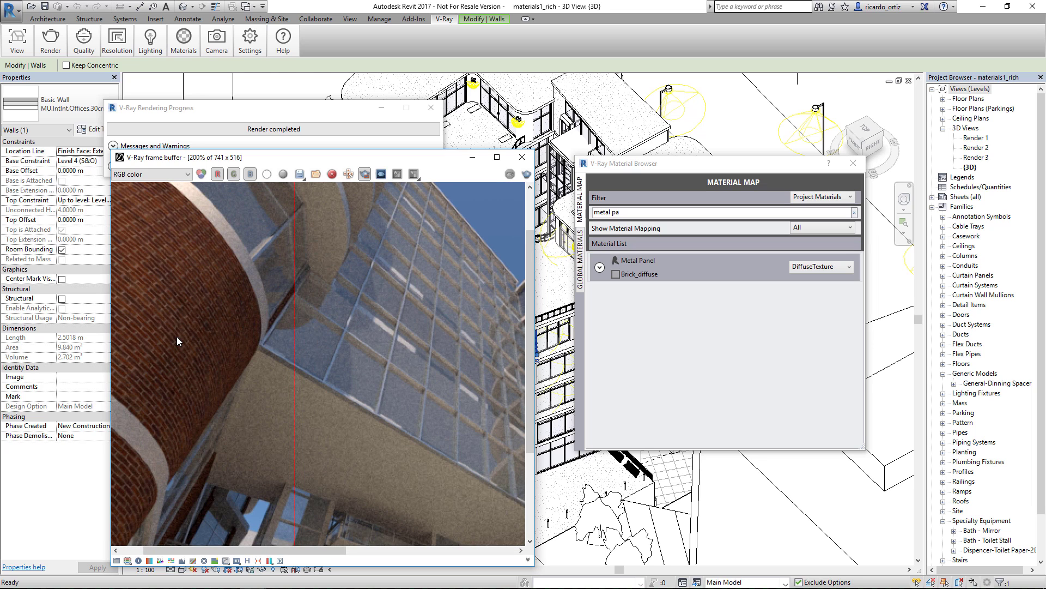
scroll(167, 336, down, 1)
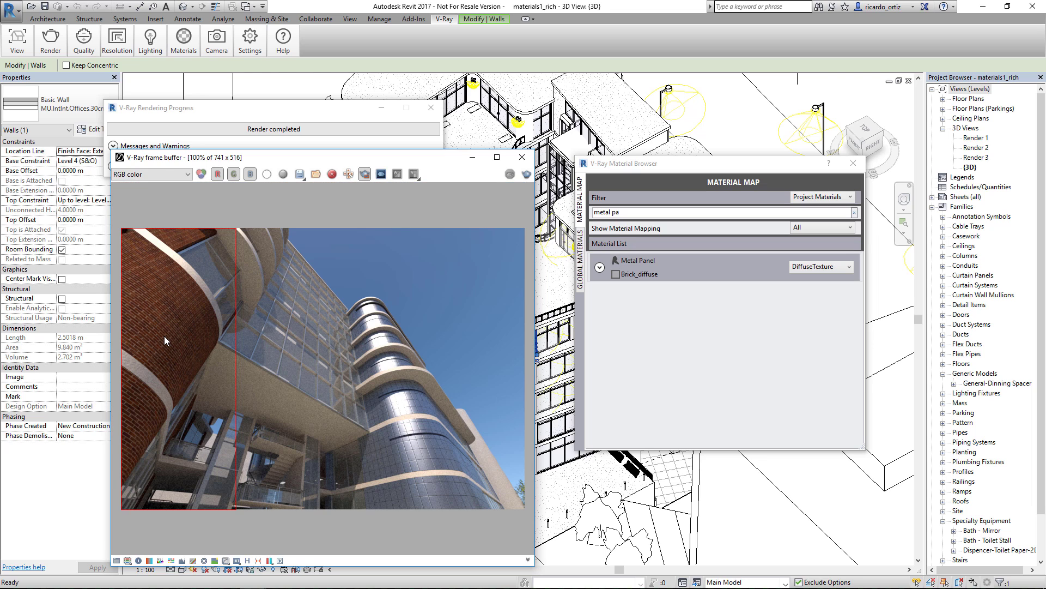
scroll(164, 336, up, 1)
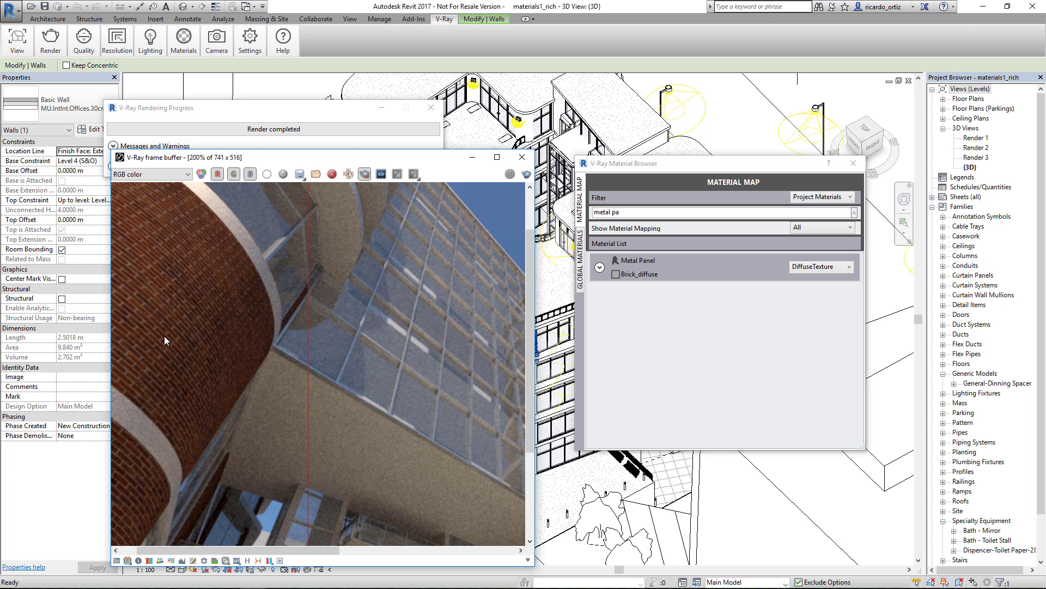
scroll(165, 336, down, 1)
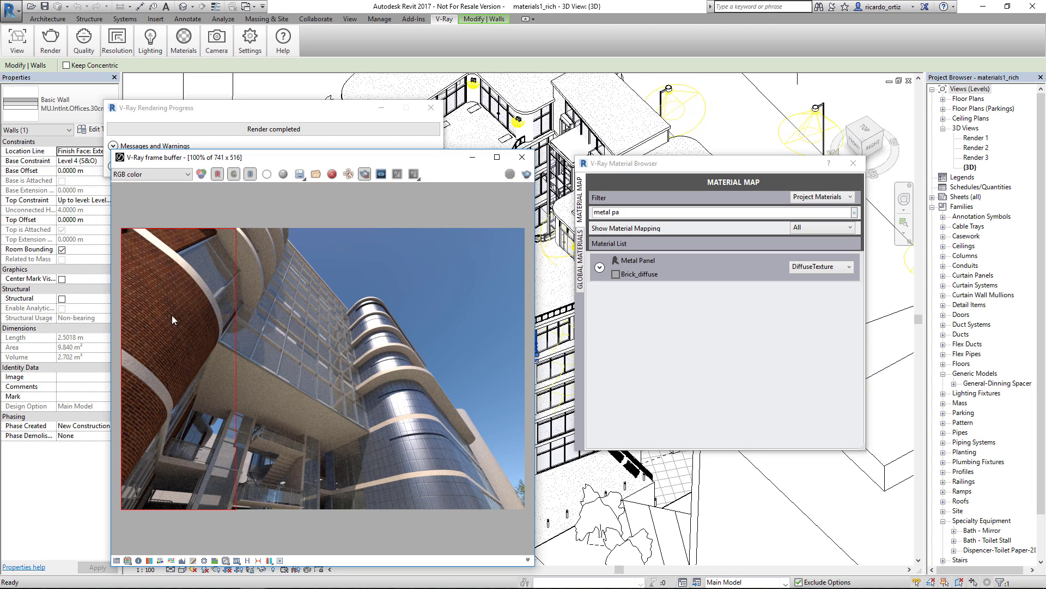
- Switch the Metal Panel mapping to VRayMaterial with the brick material and expand its settings
click(819, 266)
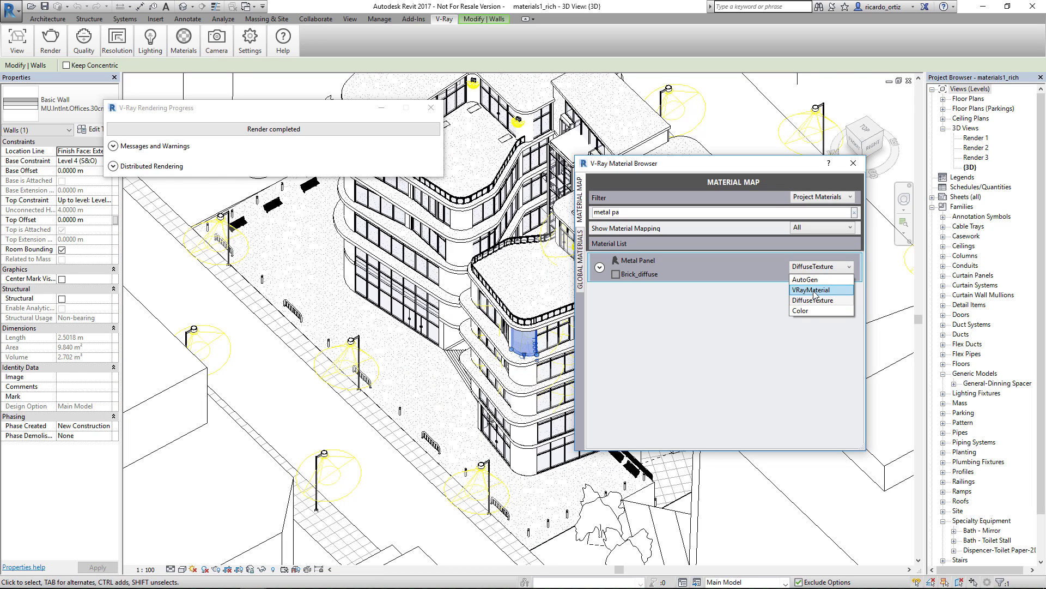
click(816, 290)
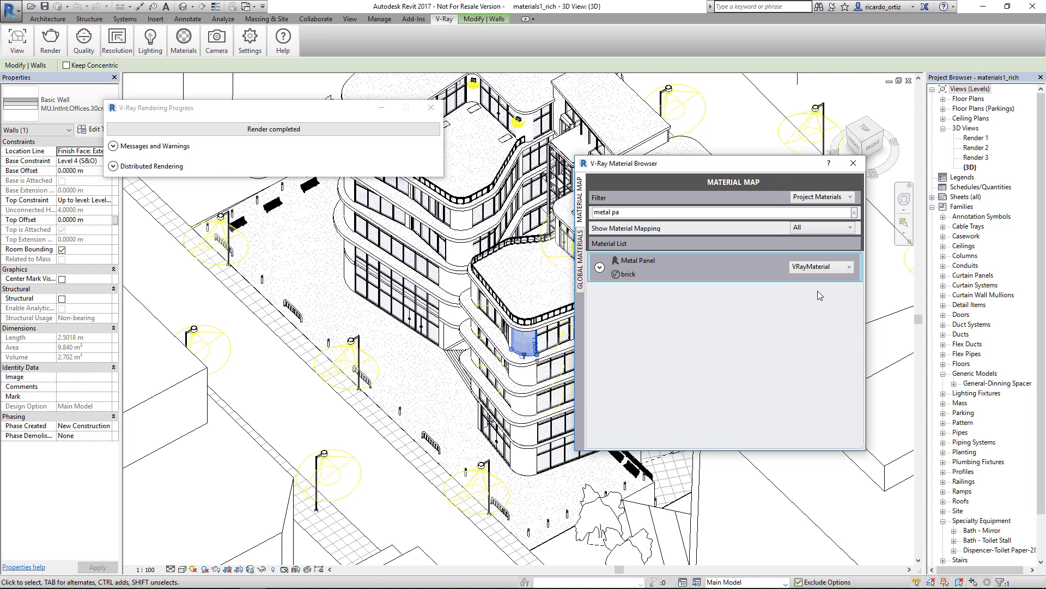
click(600, 268)
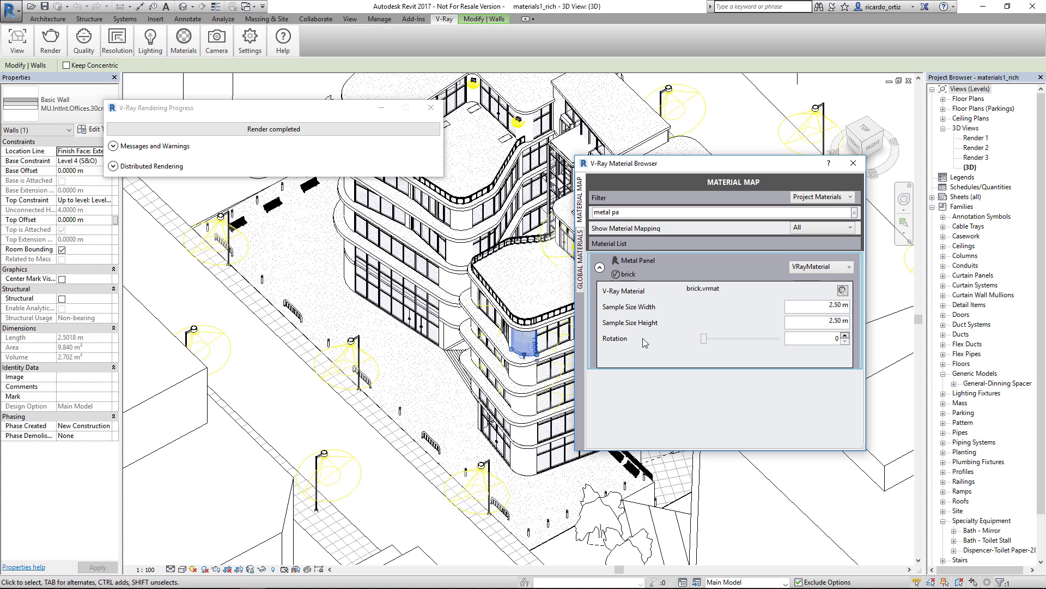
- Examine the basic and advanced parameters of brick.vrmat in the VRMat Editor and its sample size in the material mapping
click(843, 290)
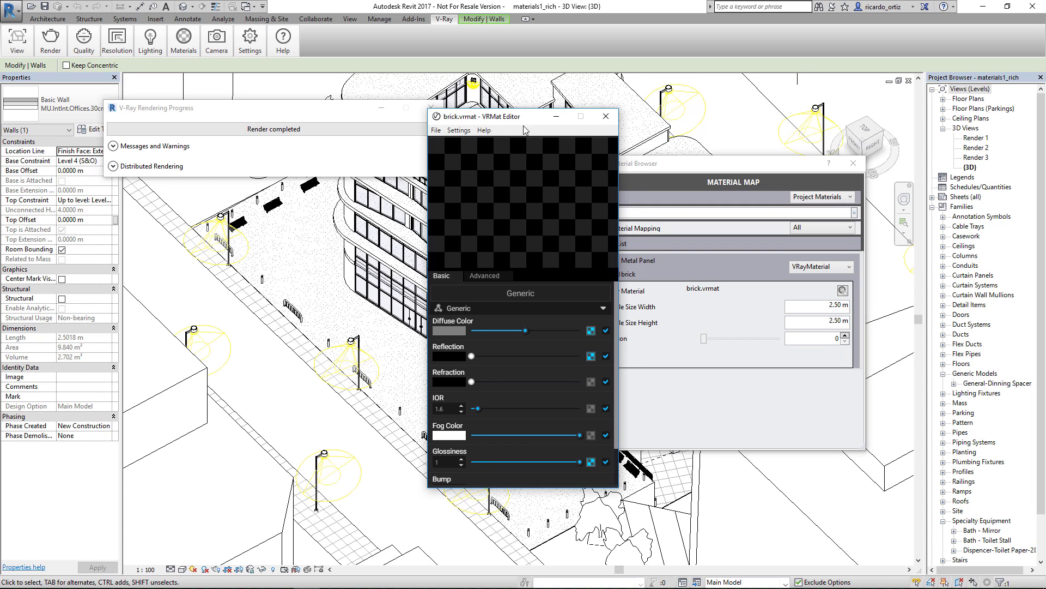
drag(515, 123, 586, 173)
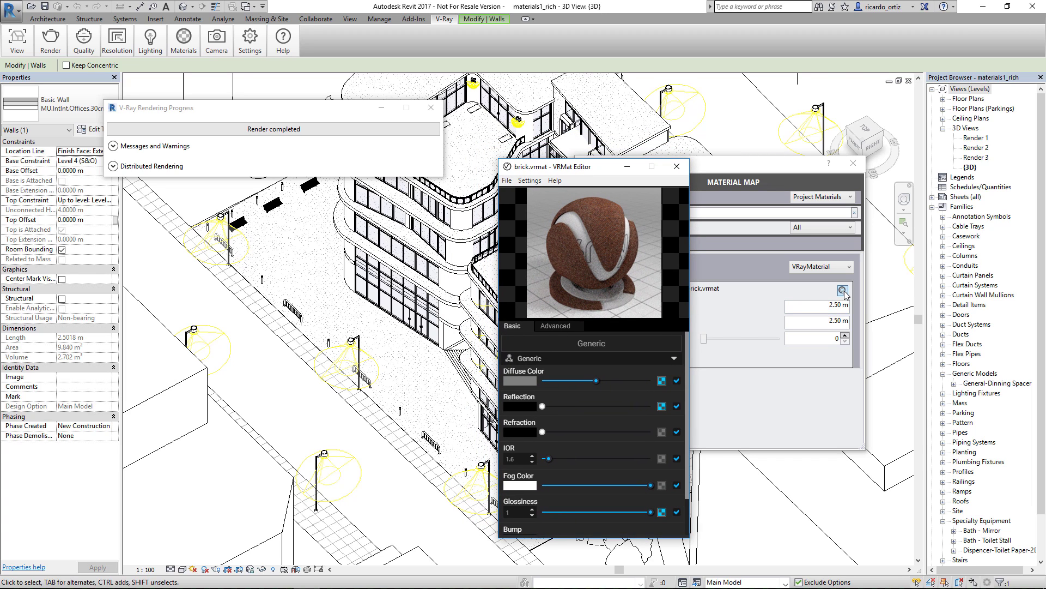
drag(582, 175, 592, 173)
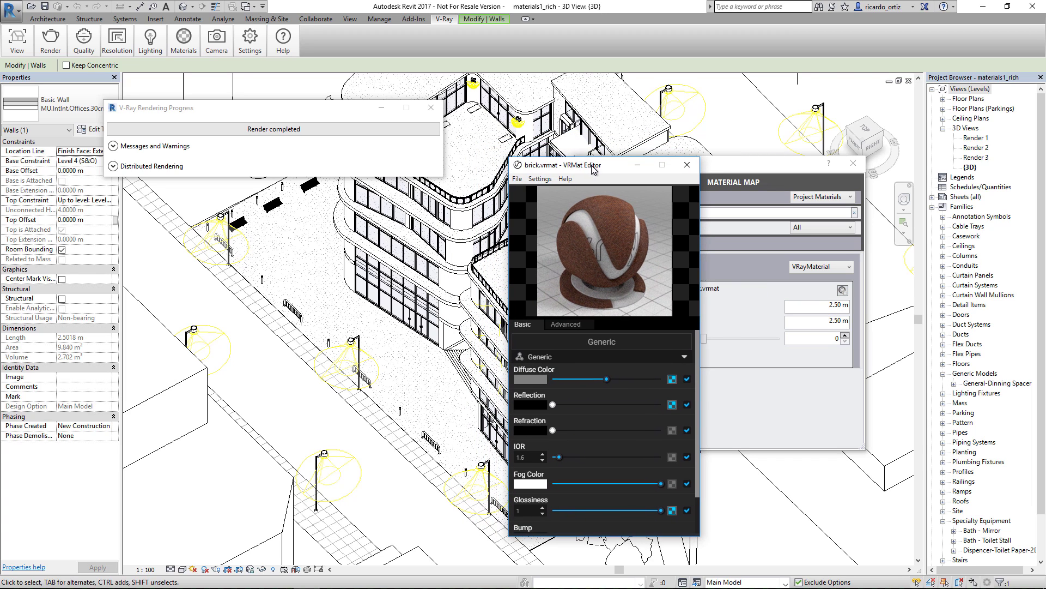
click(566, 324)
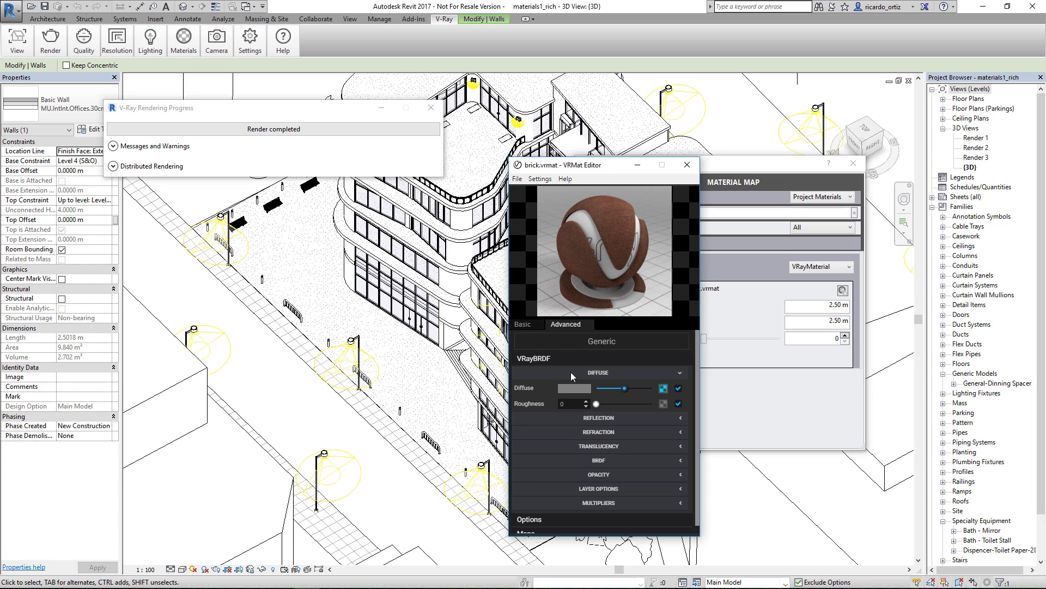
click(532, 325)
scroll(609, 453, down, 3)
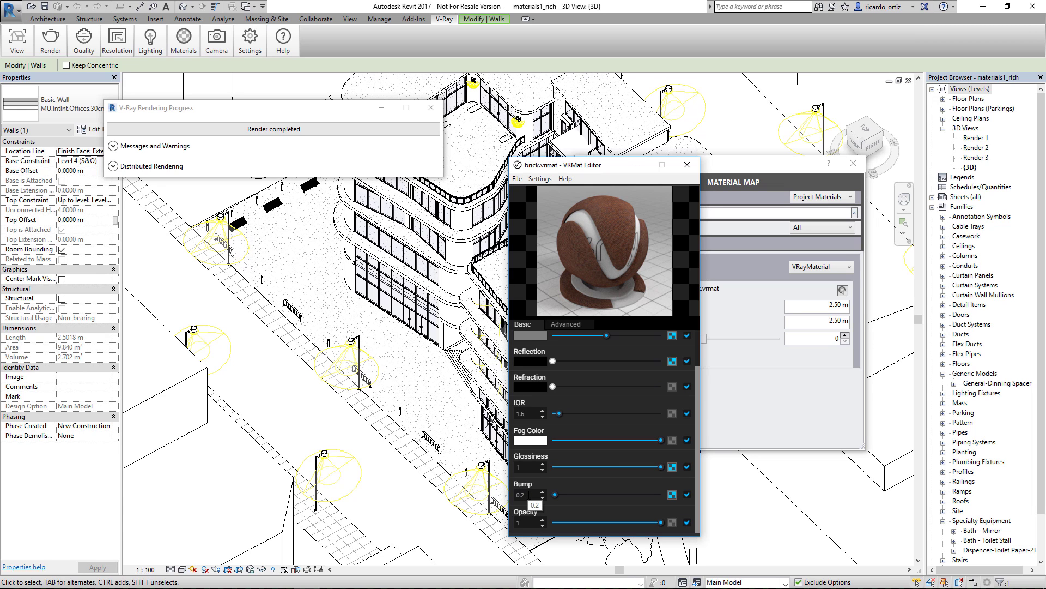
click(690, 168)
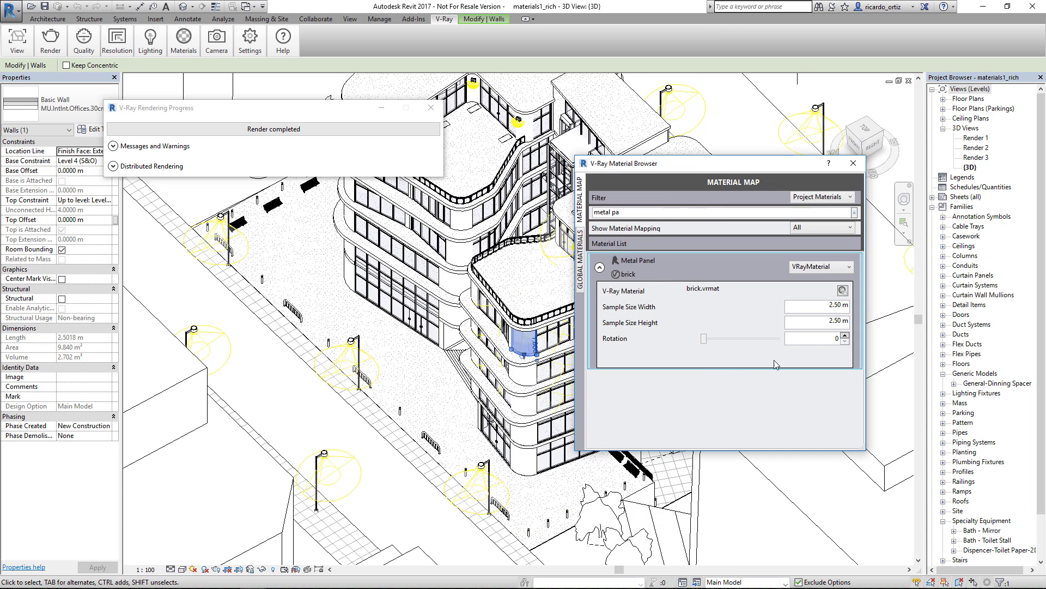
drag(825, 305, 849, 323)
click(600, 267)
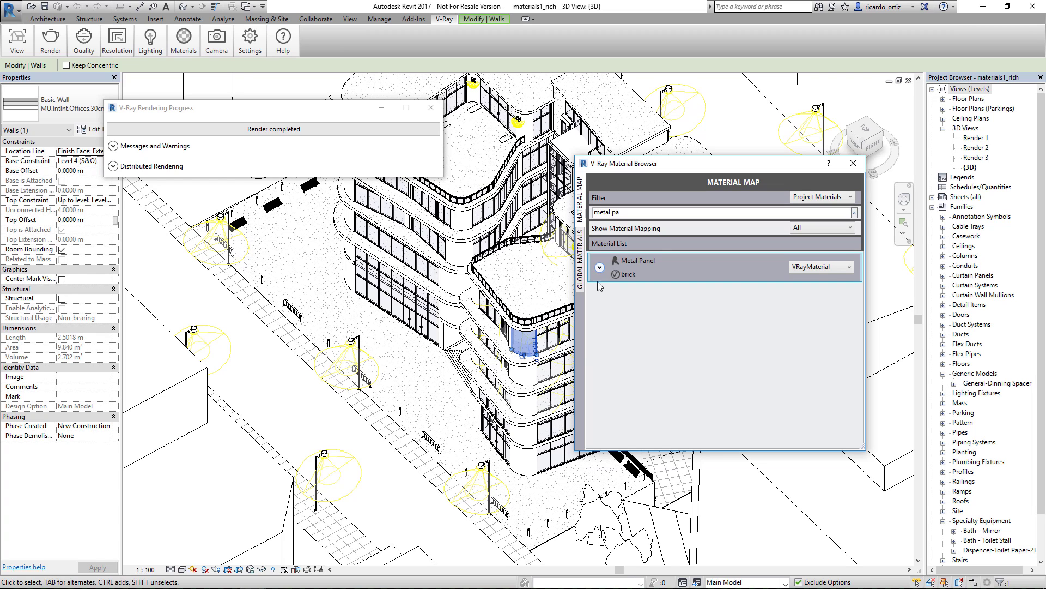
- Render the facade region with V-Ray using the brick V-Ray material and shift the frame buffer slightly
click(50, 39)
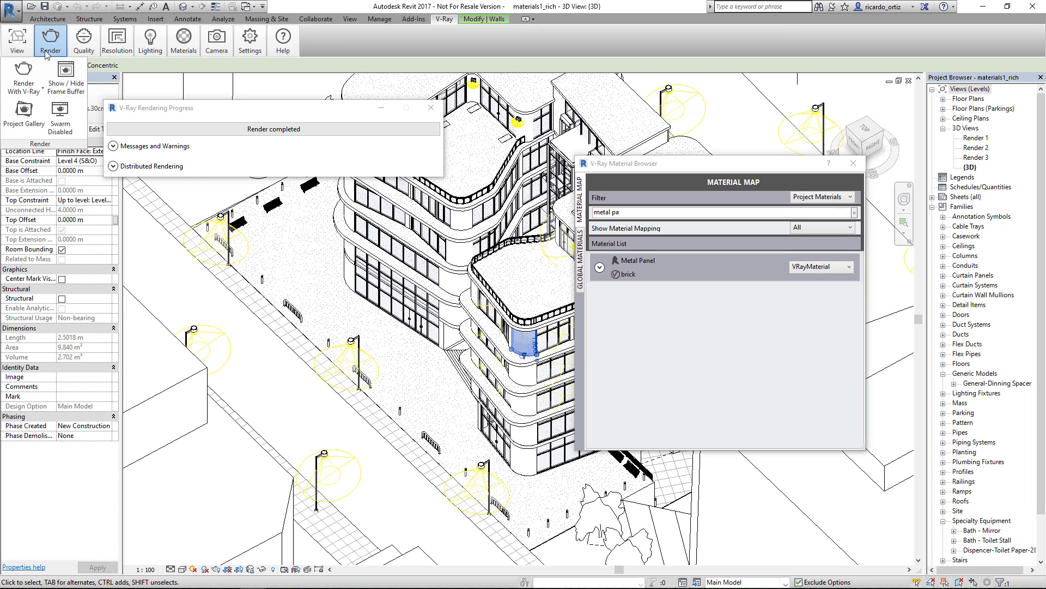
click(24, 87)
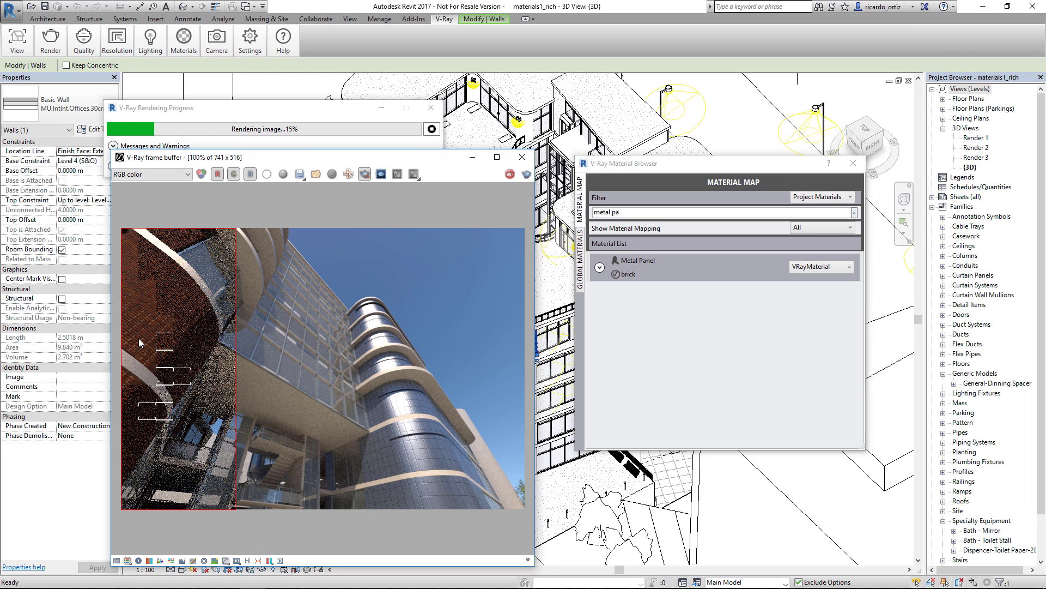
scroll(162, 330, up, 1)
scroll(158, 333, down, 1)
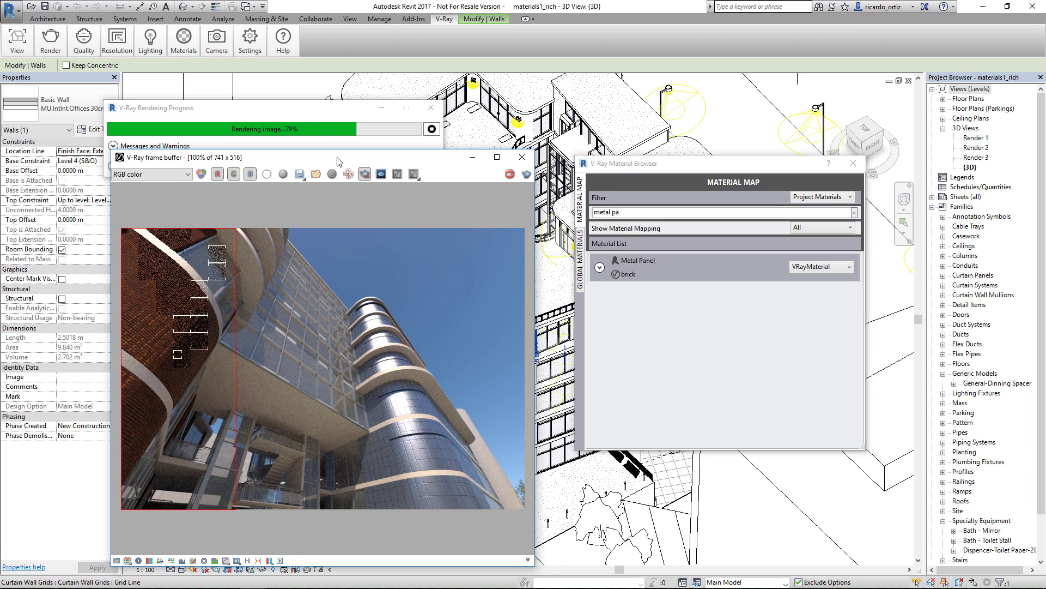
drag(349, 158, 354, 157)
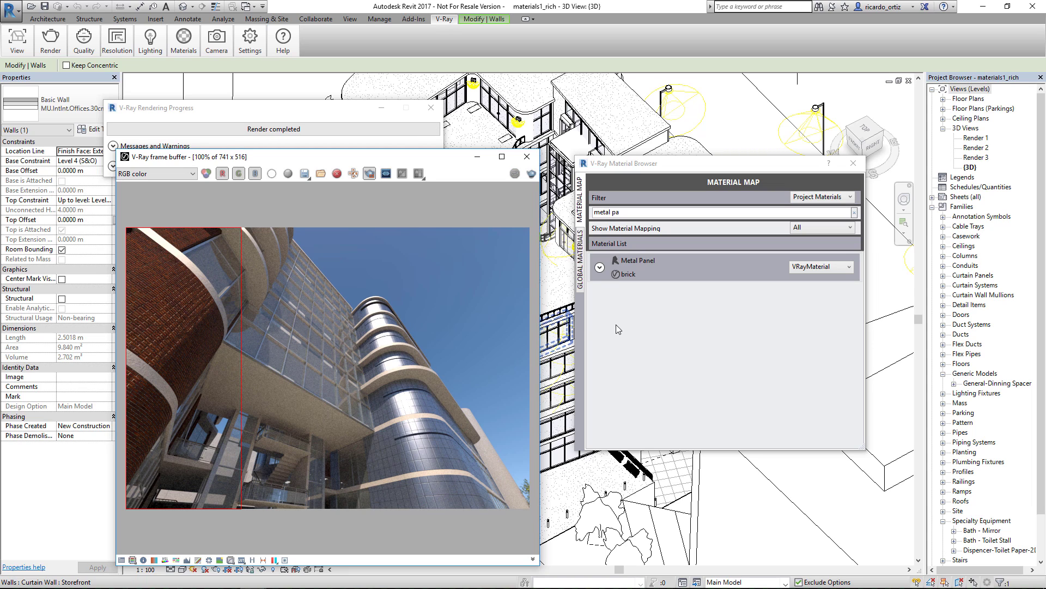
- Review the available mapping types for Metal Panel, keep VRayMaterial and close the V-Ray Material Browser
click(819, 267)
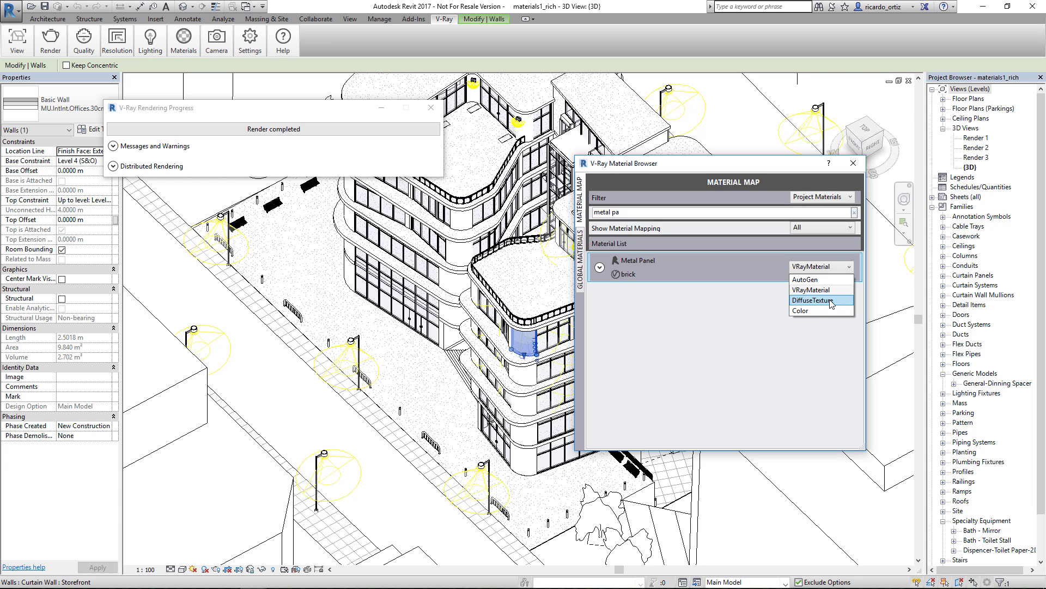
click(801, 327)
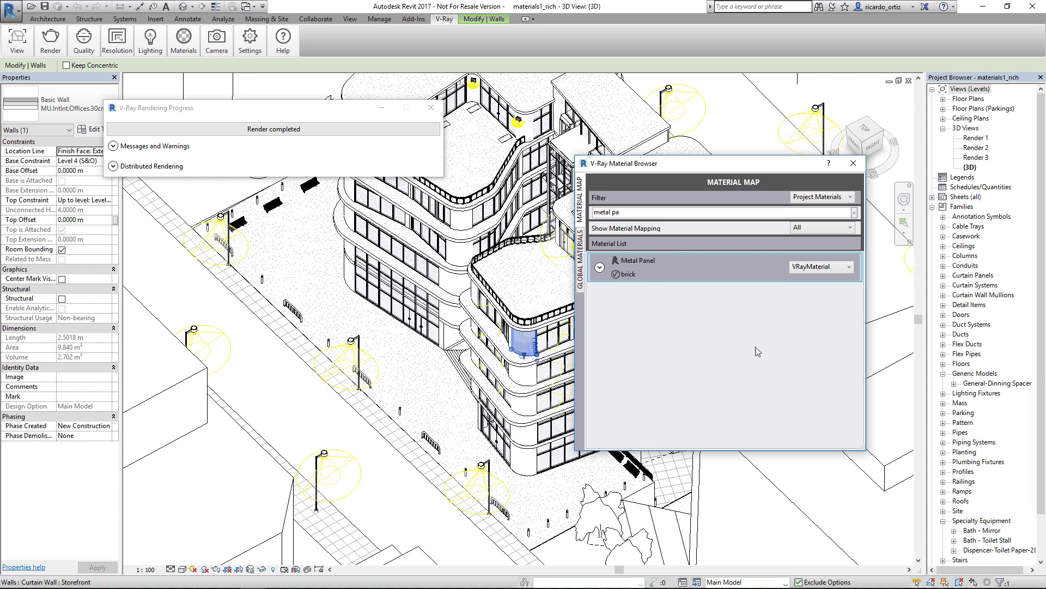
click(853, 164)
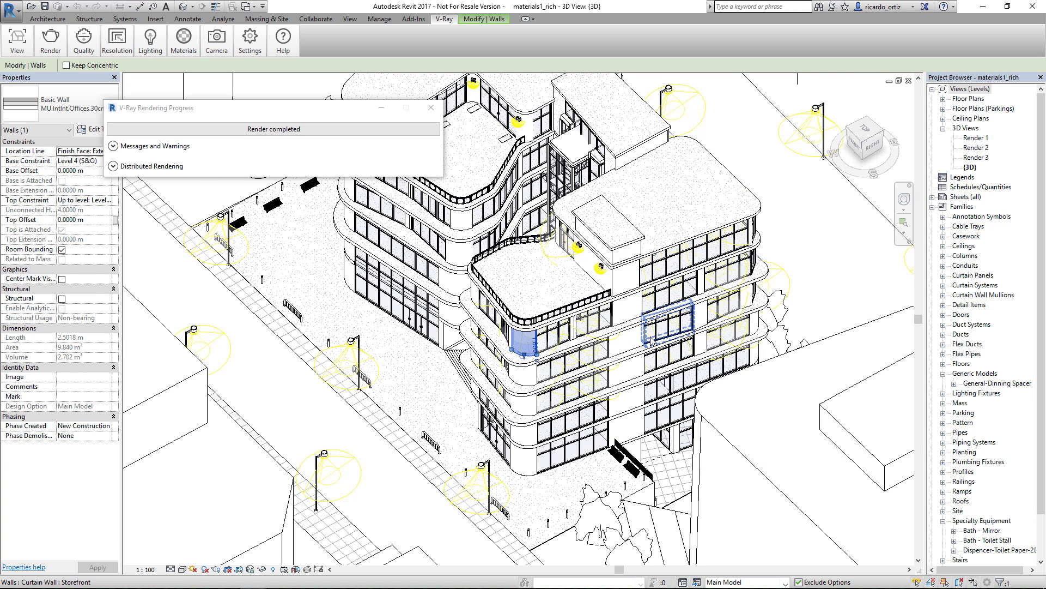
- Switch from Revit to the slide presentation showing the Materiales slide
key(space)
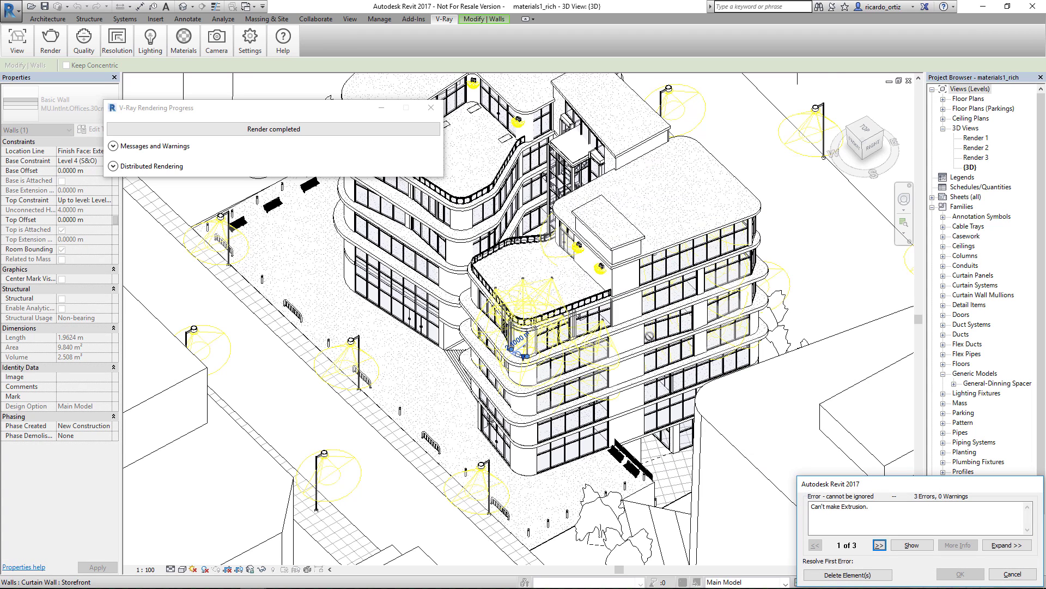
key(alt+Tab)
key(alt+Tab)
key(alt+Tab)
key(alt+Tab)
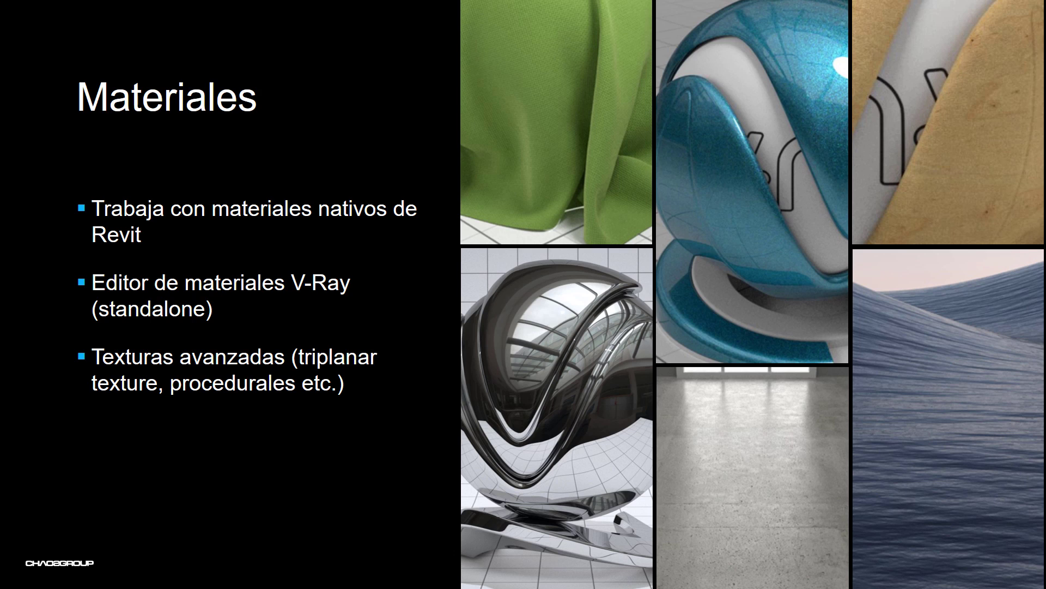
key(Right)
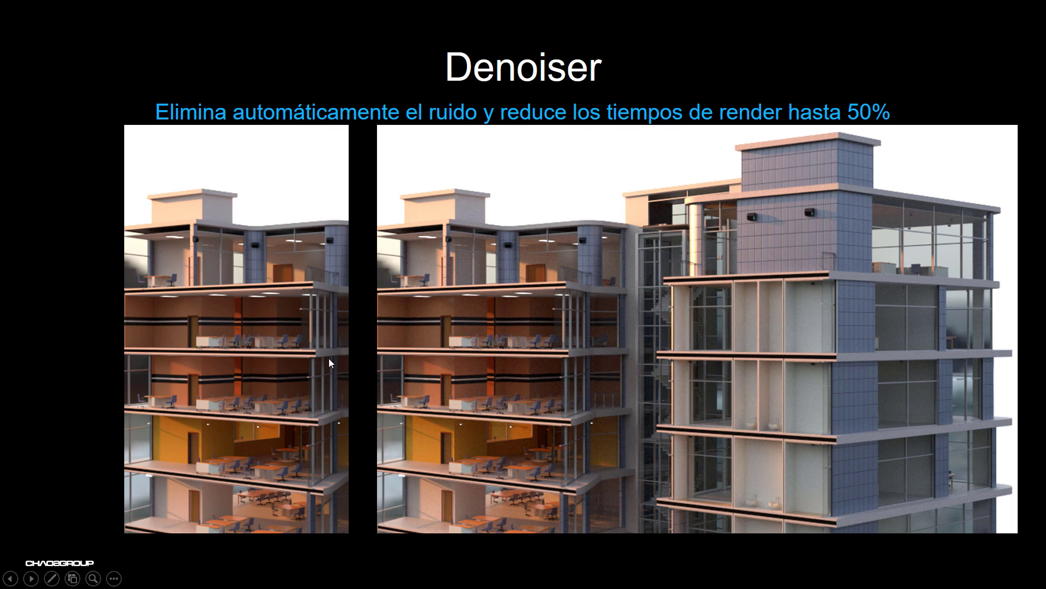
click(382, 365)
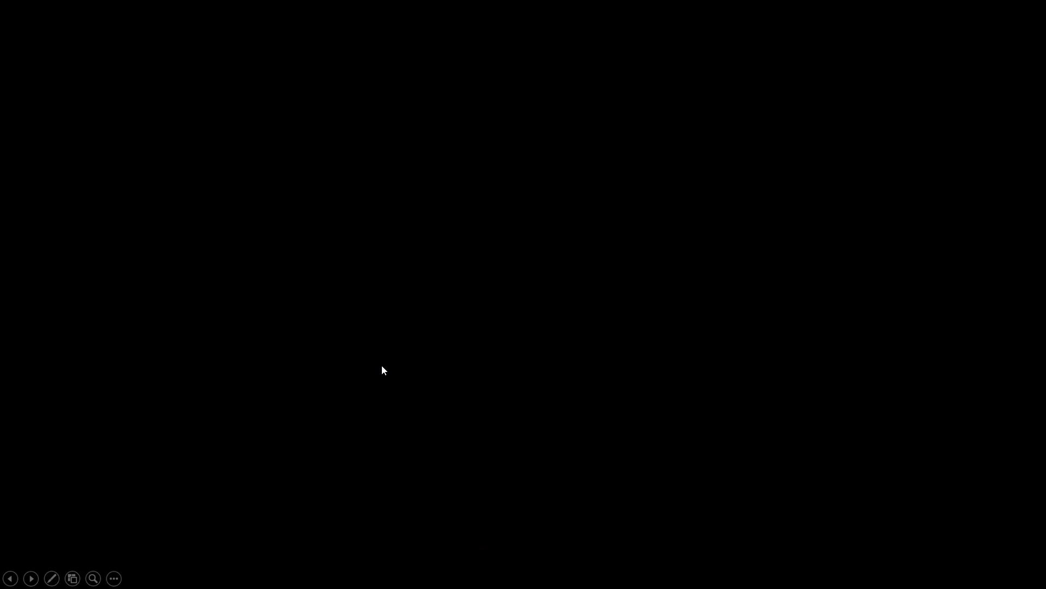
mouse_move(122, 535)
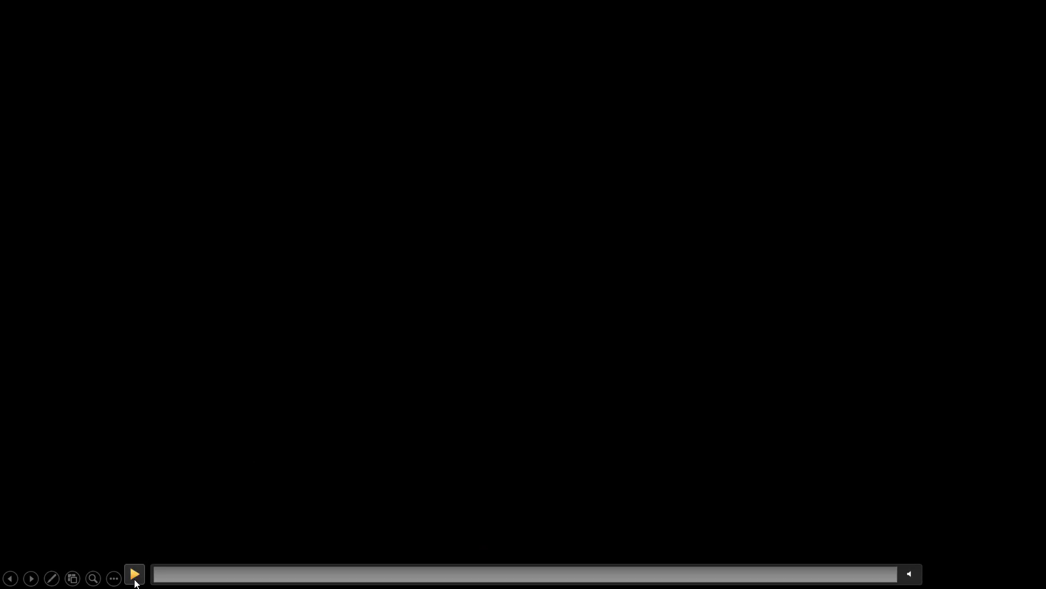
click(134, 575)
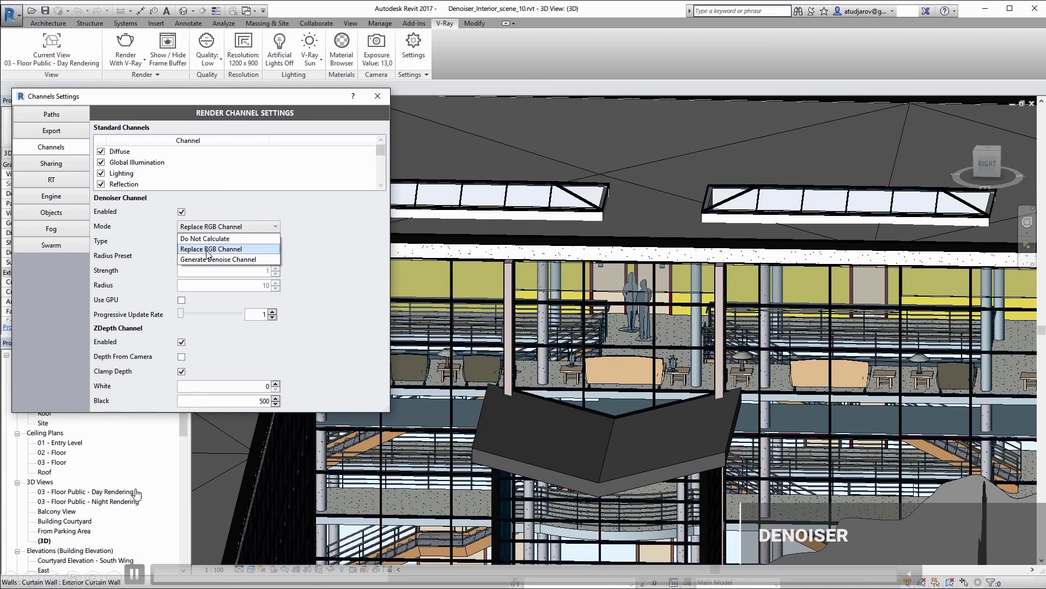
click(134, 573)
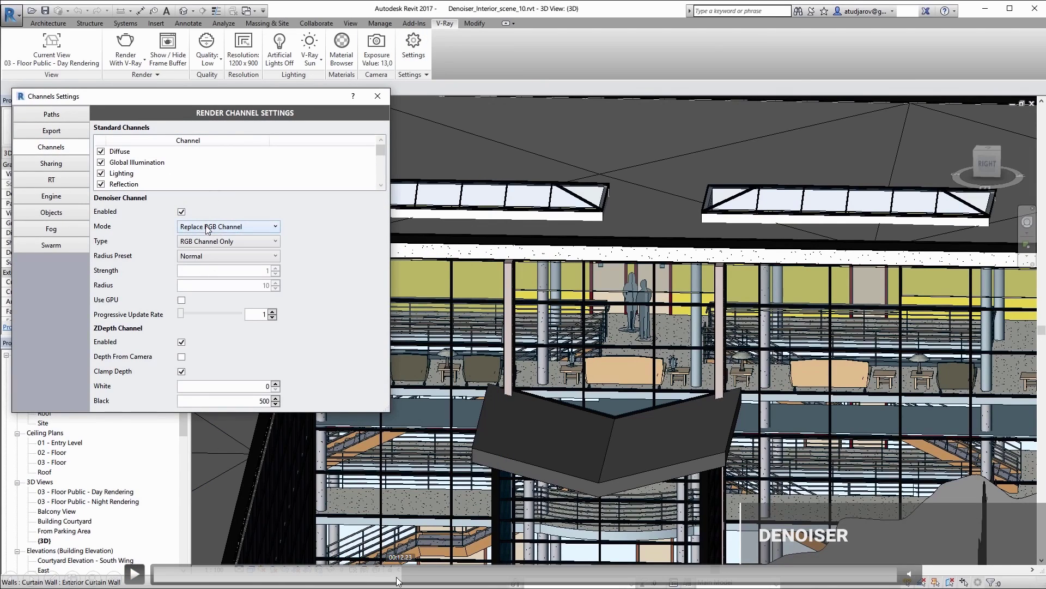
drag(397, 577, 274, 579)
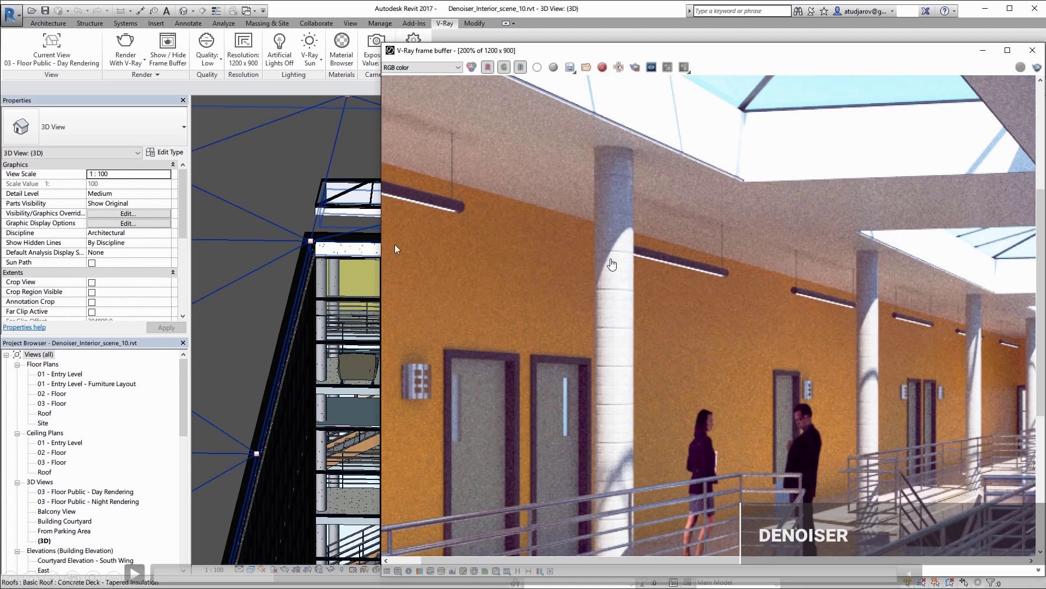
click(136, 572)
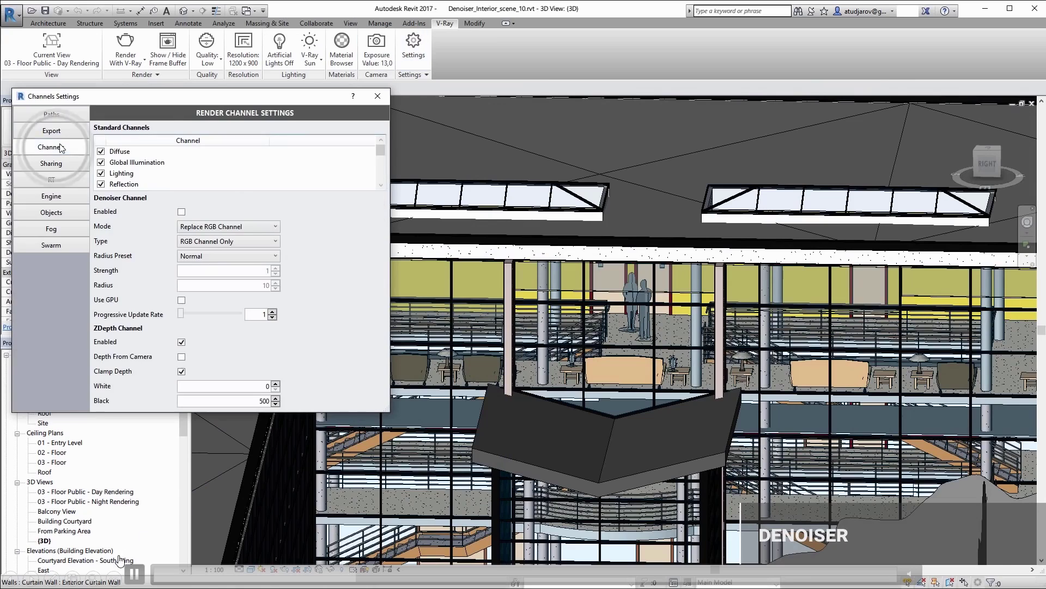
- Pause and resume the Denoiser demonstration video in the slide presentation
click(134, 574)
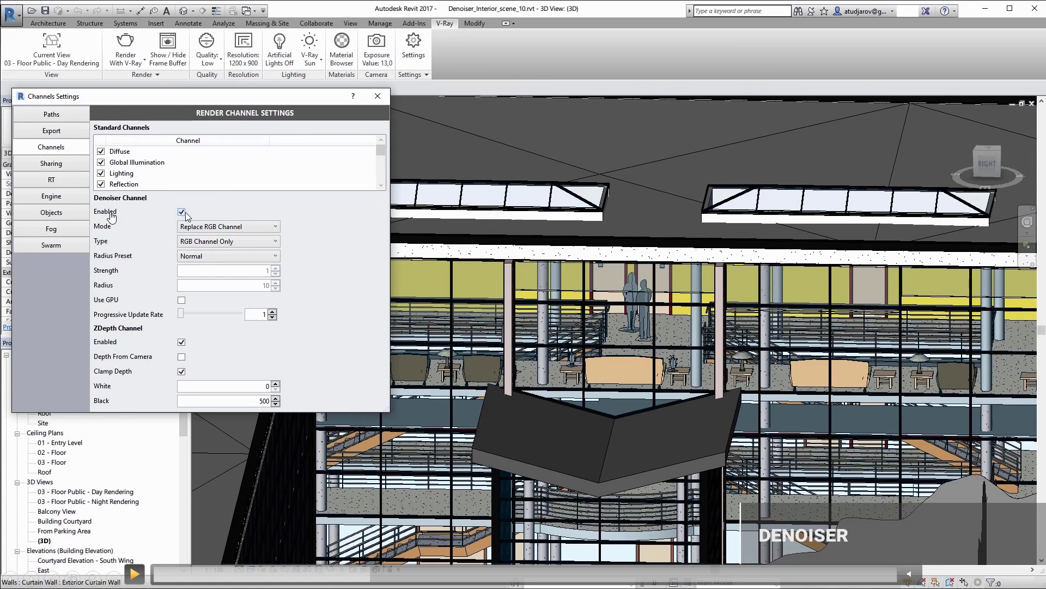
click(135, 574)
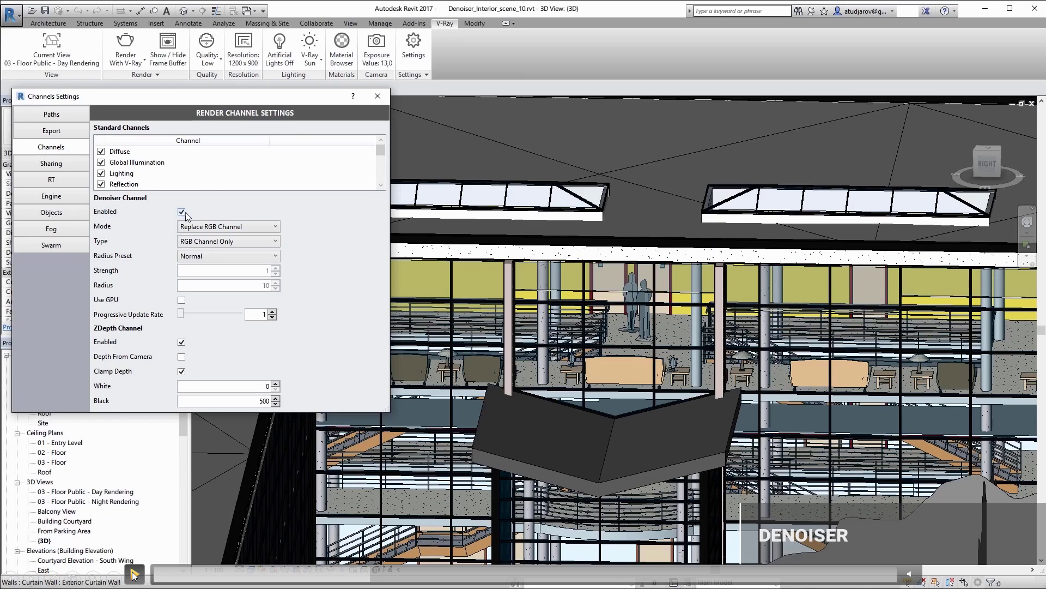
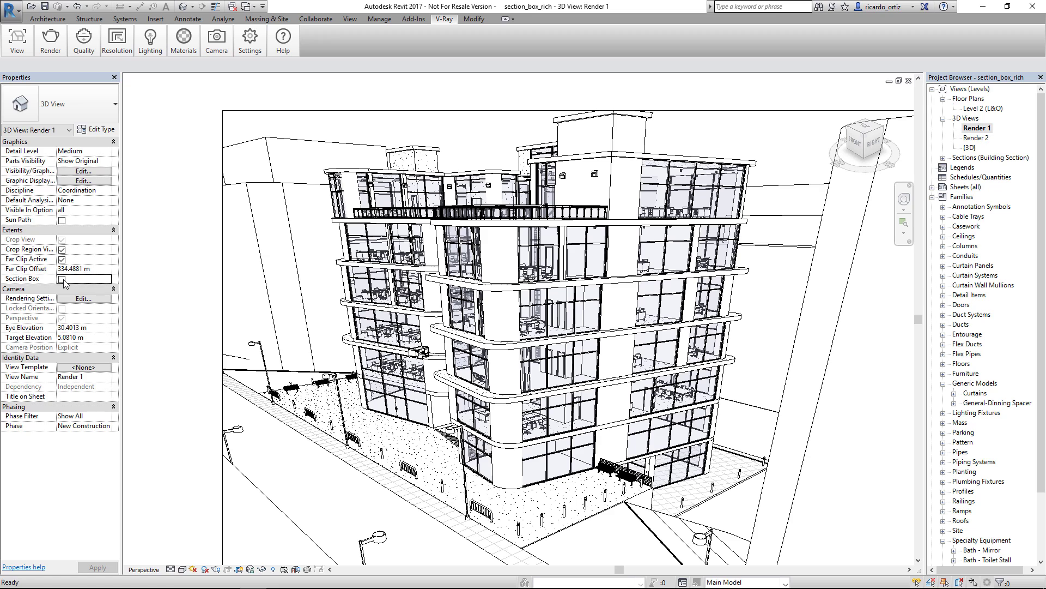
- Enable the section box for the Render 1 view and show it in the Level 2 (L&O) floor plan
click(976, 128)
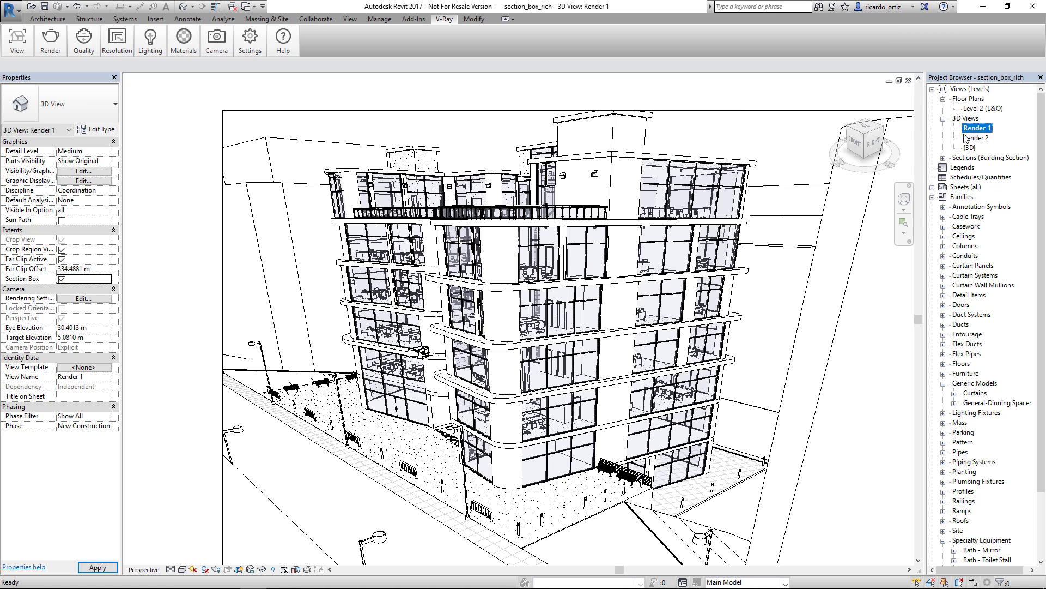
double_click(978, 109)
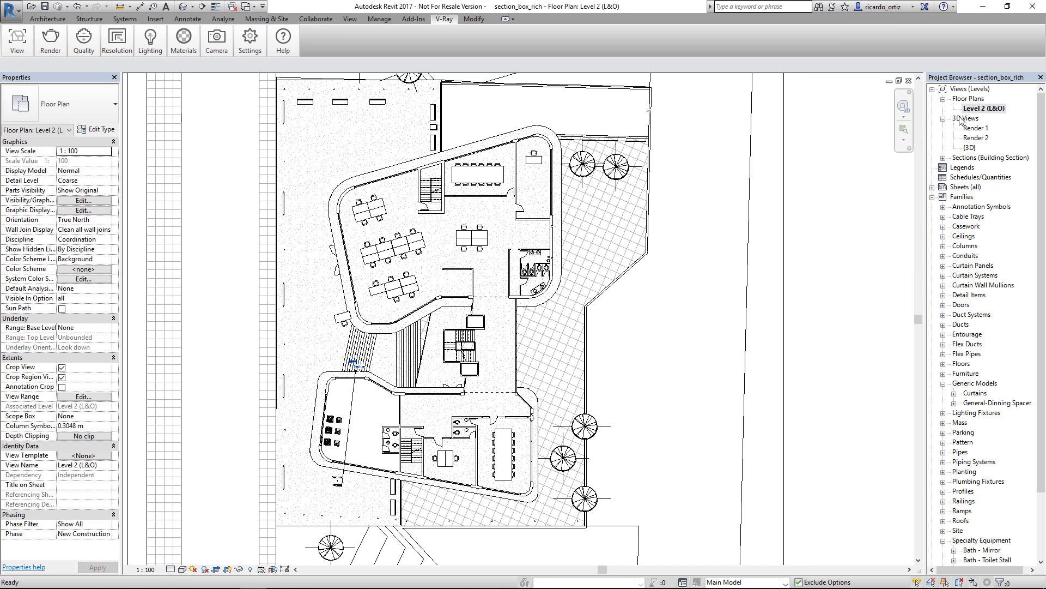
click(975, 129)
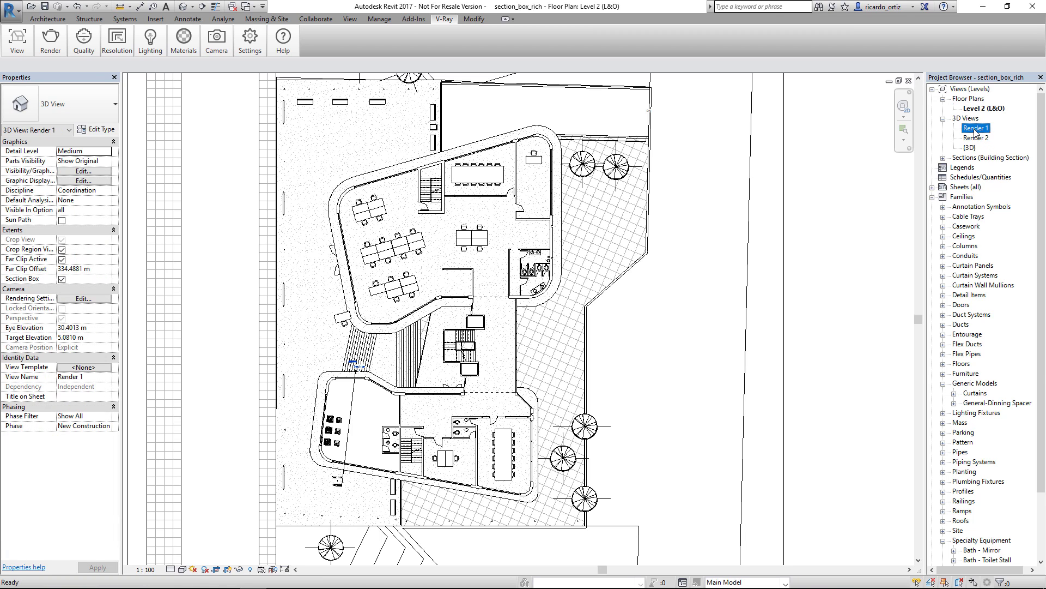
right_click(975, 129)
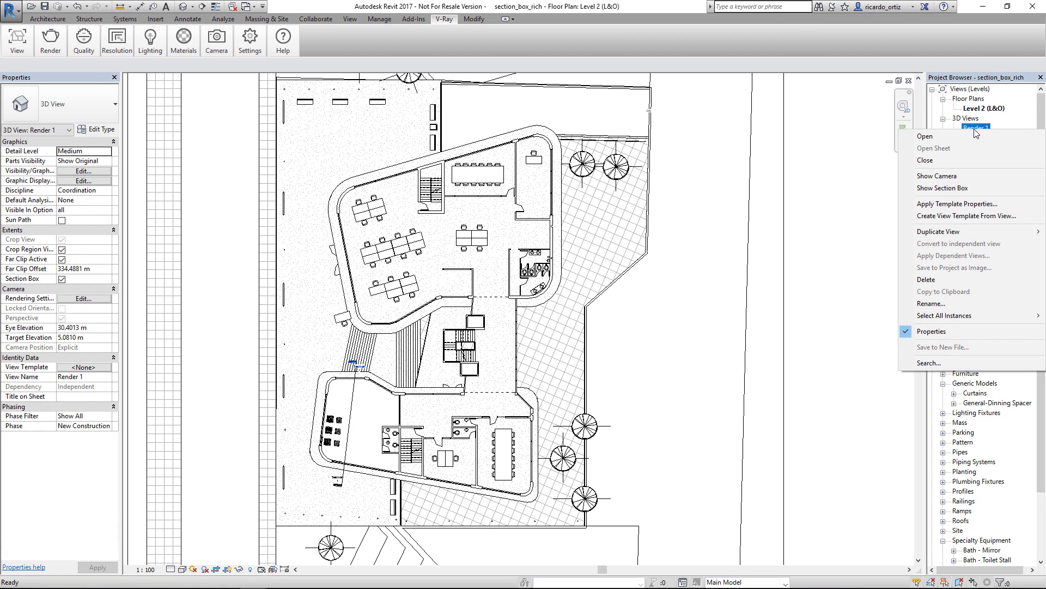
click(958, 188)
- Pull all four sides of the oversized section box inward so it closely surrounds the building in plan
scroll(634, 294, down, 4)
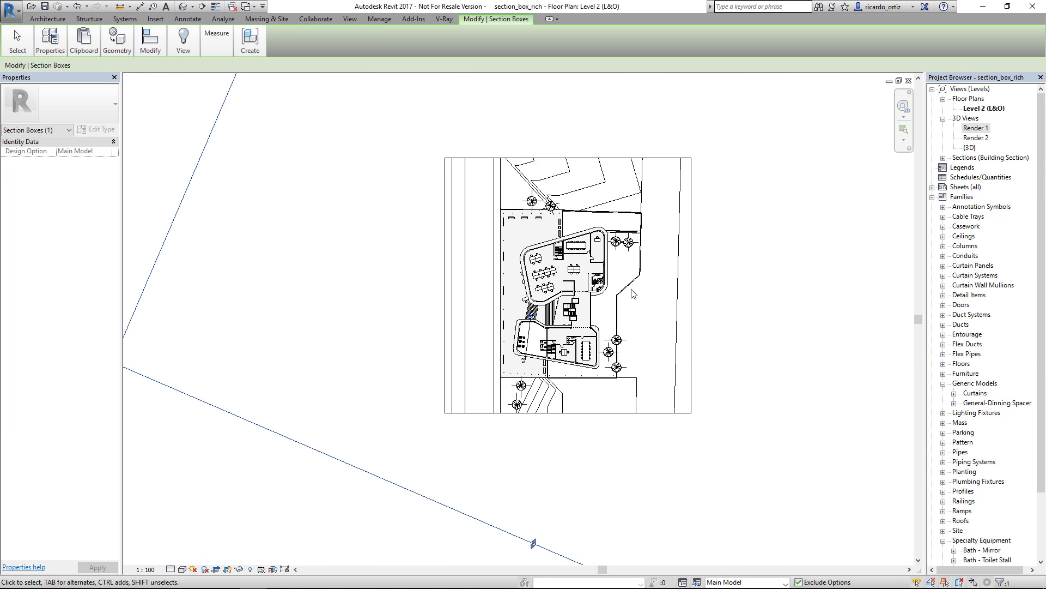
scroll(633, 295, down, 6)
drag(837, 329, 648, 262)
drag(472, 170, 573, 231)
scroll(615, 278, up, 3)
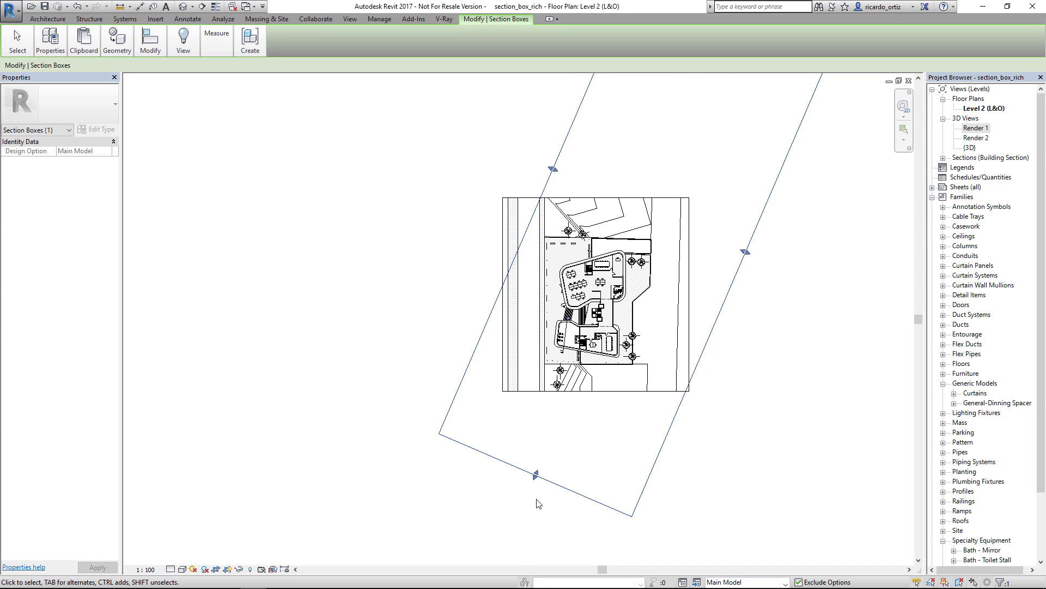
drag(536, 478, 578, 376)
scroll(710, 355, down, 2)
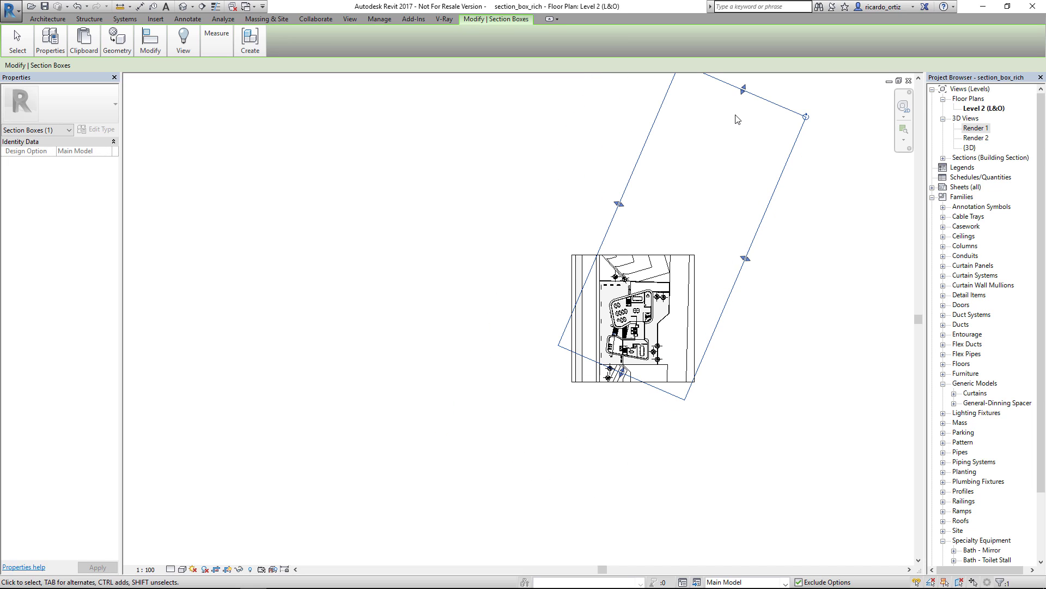
drag(739, 93, 658, 271)
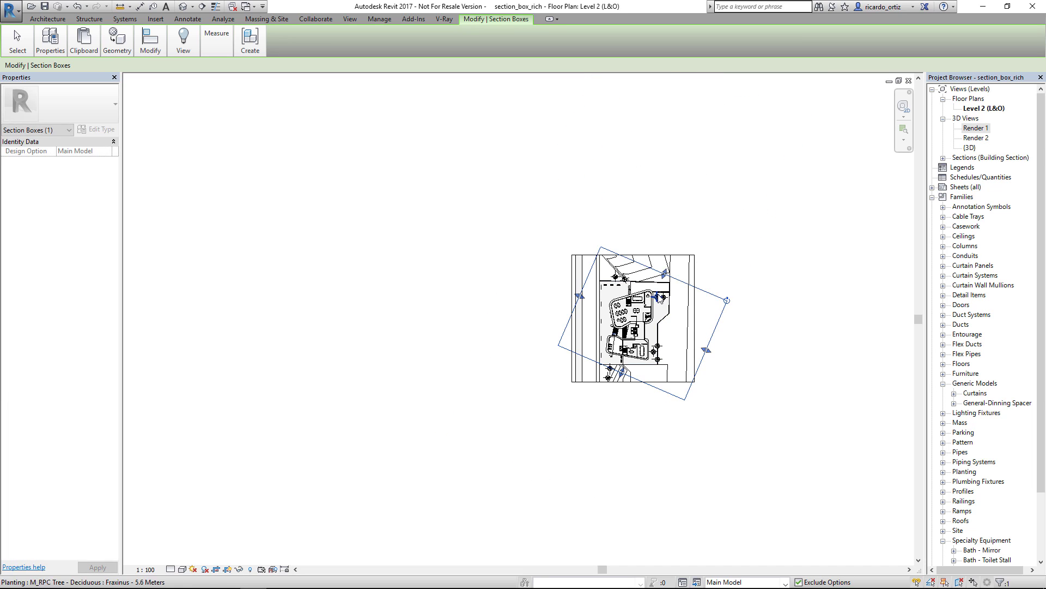
scroll(658, 293, up, 3)
drag(755, 406, 695, 381)
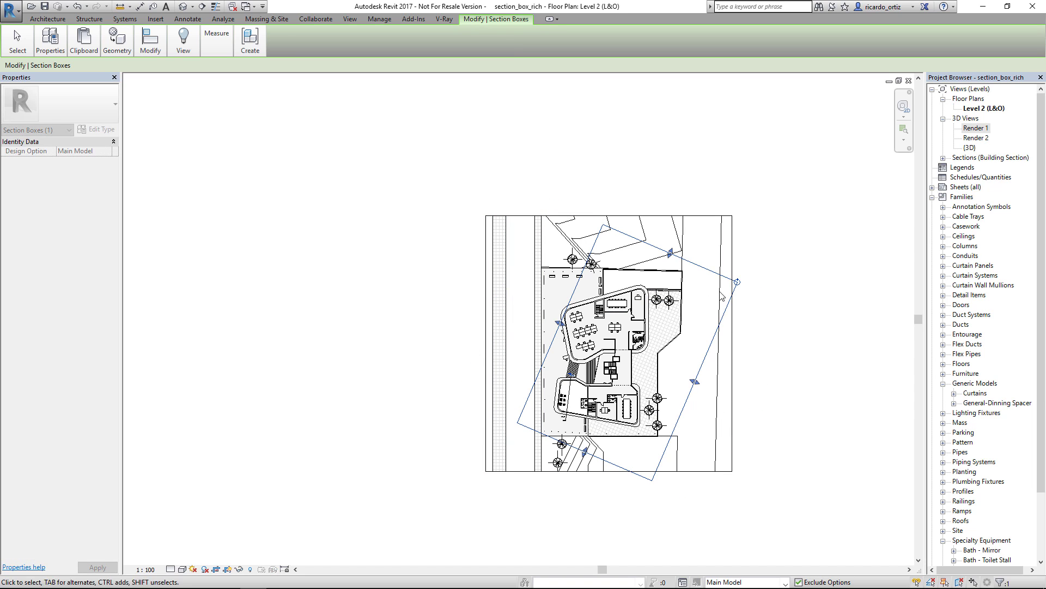
- Rotate the section box in plan until its sides run horizontally and vertically
click(737, 282)
click(725, 242)
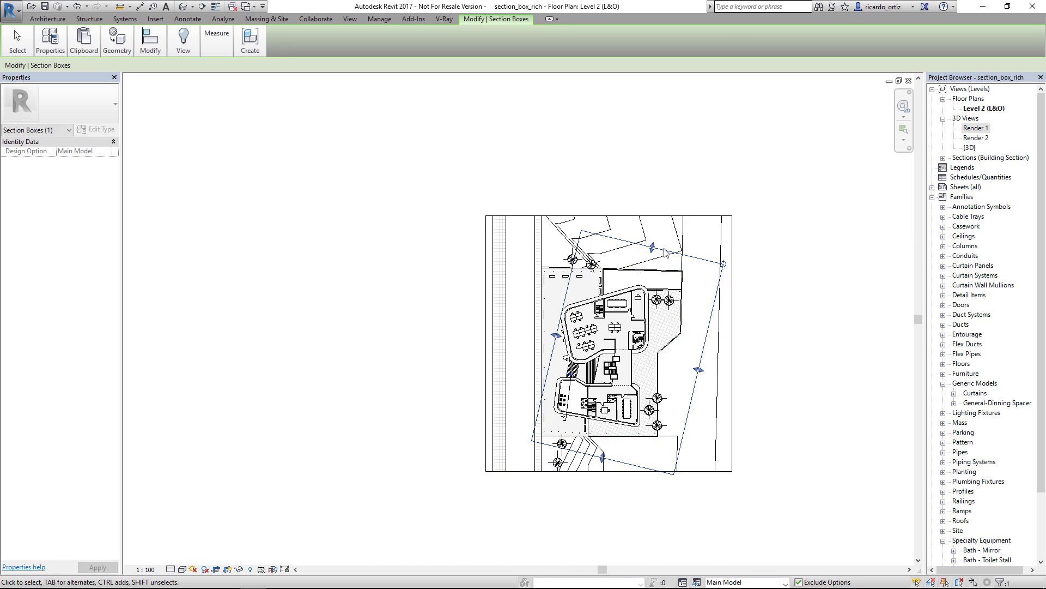
scroll(709, 267, up, 8)
click(906, 366)
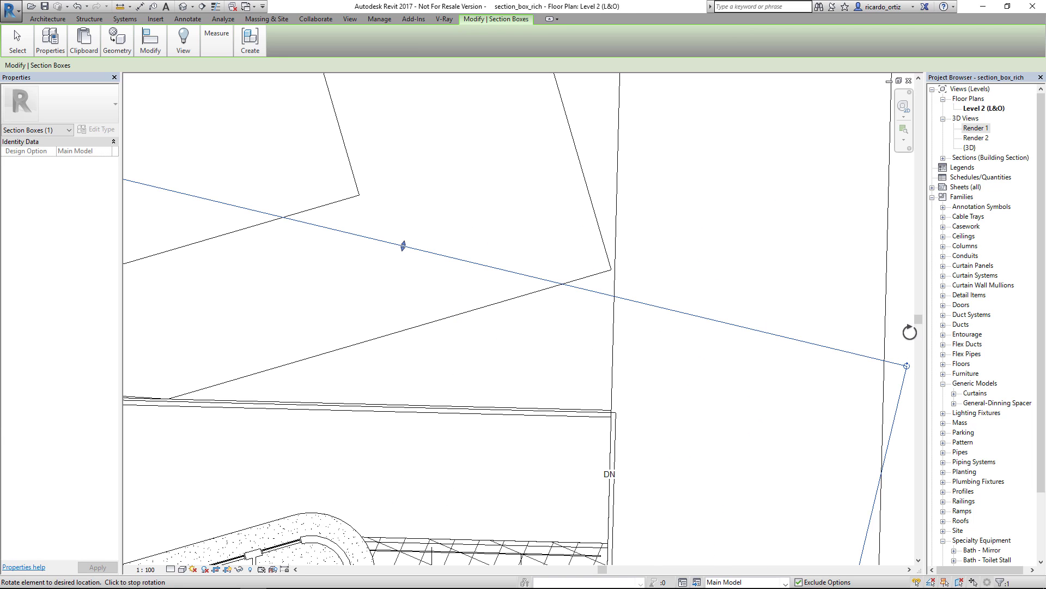
click(839, 236)
scroll(681, 257, down, 3)
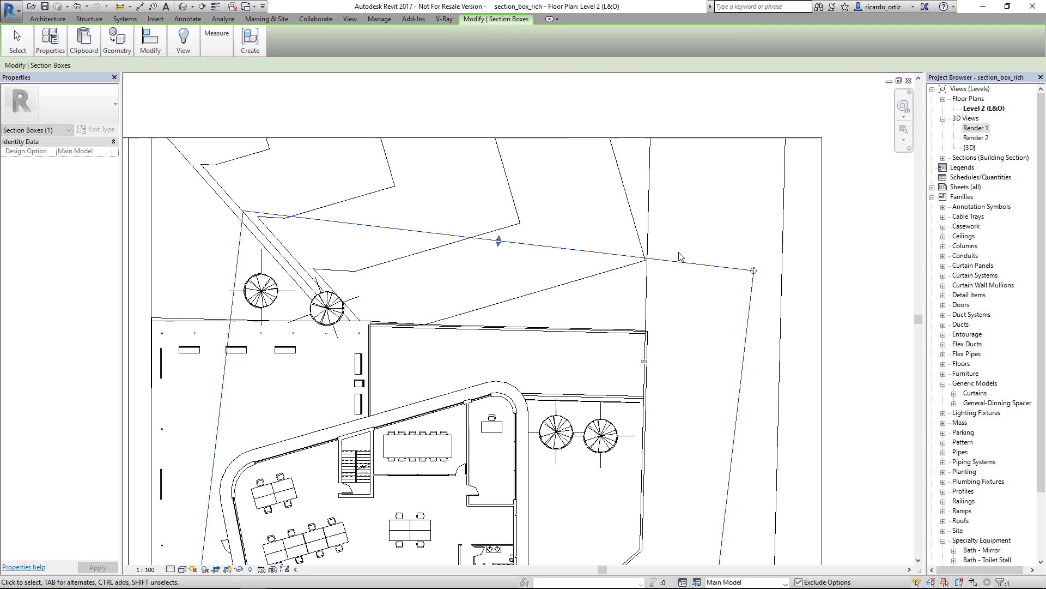
click(755, 271)
click(746, 217)
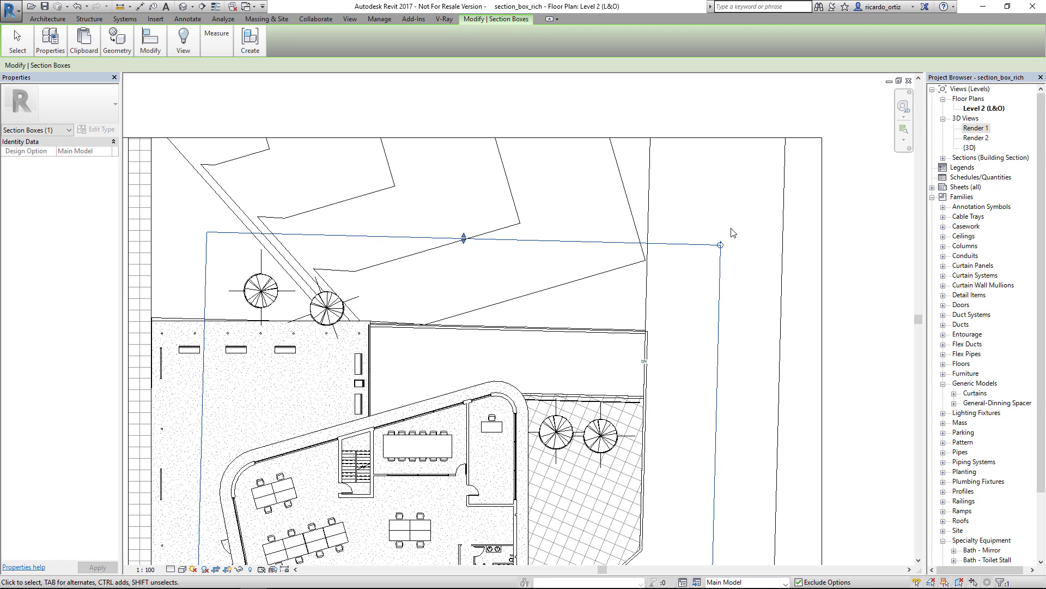
scroll(666, 217, up, 2)
drag(751, 260, 748, 245)
scroll(750, 249, down, 6)
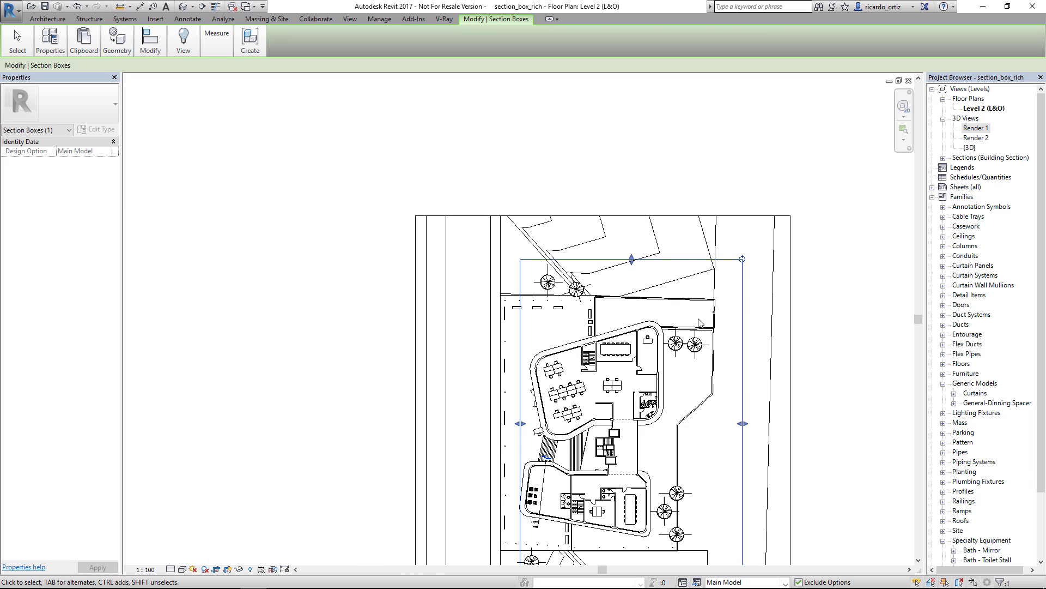
- Move the east and west sides of the section box inward so the west side cuts through the building's office wings
drag(743, 423, 705, 424)
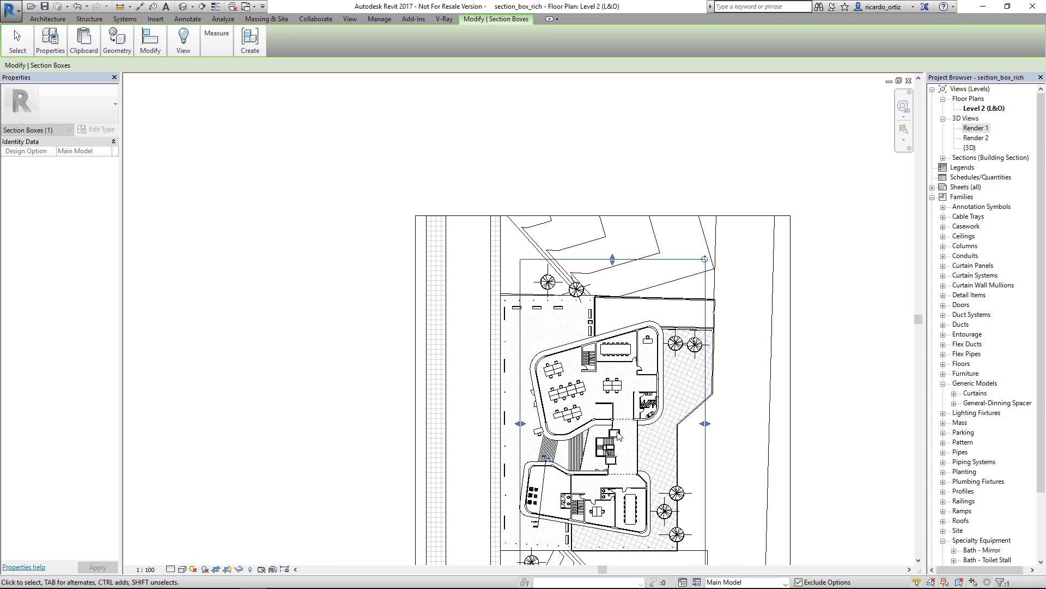
drag(524, 424, 554, 424)
scroll(603, 366, down, 2)
scroll(582, 471, up, 2)
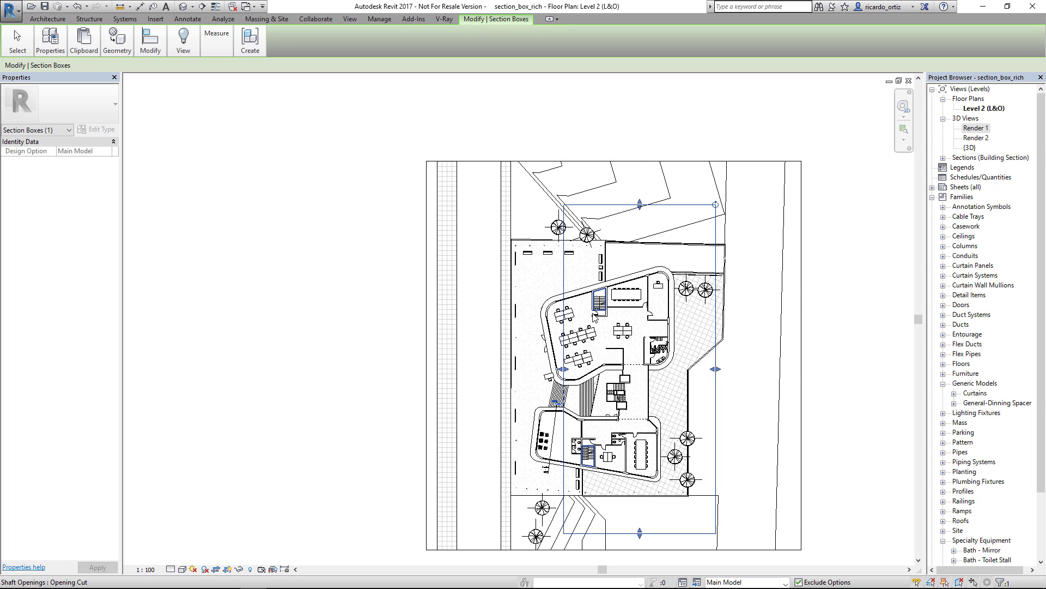
middle_drag(766, 347, 654, 316)
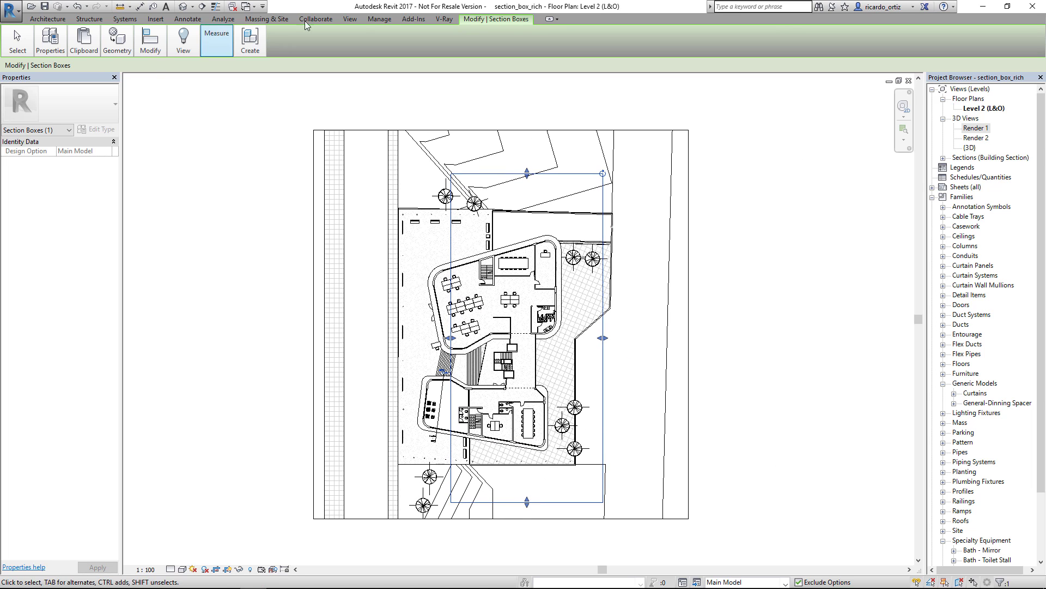
- Set Render 1 as the active view for V-Ray rendering
click(444, 19)
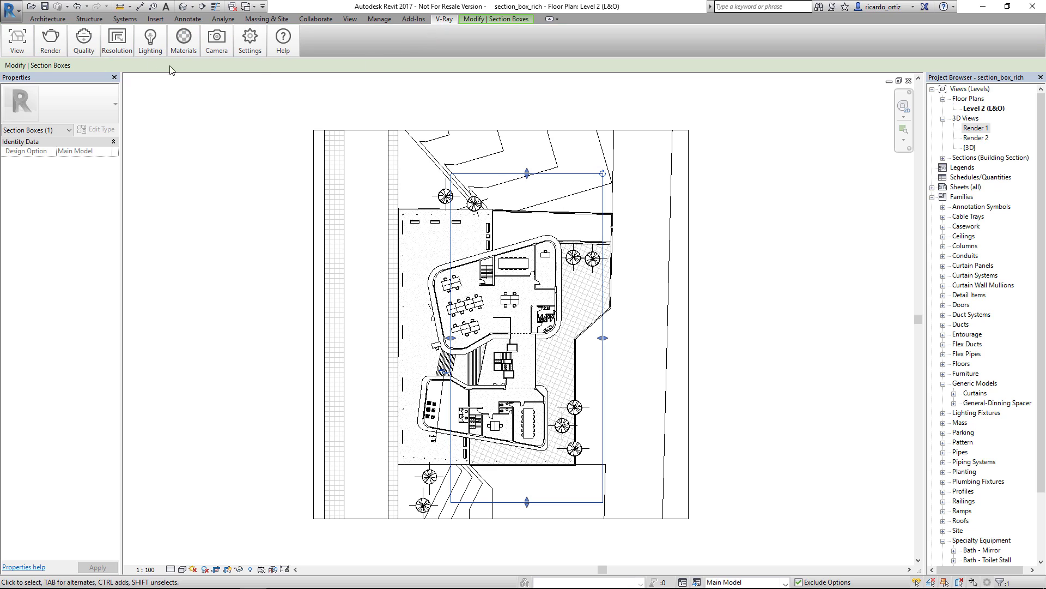
click(17, 40)
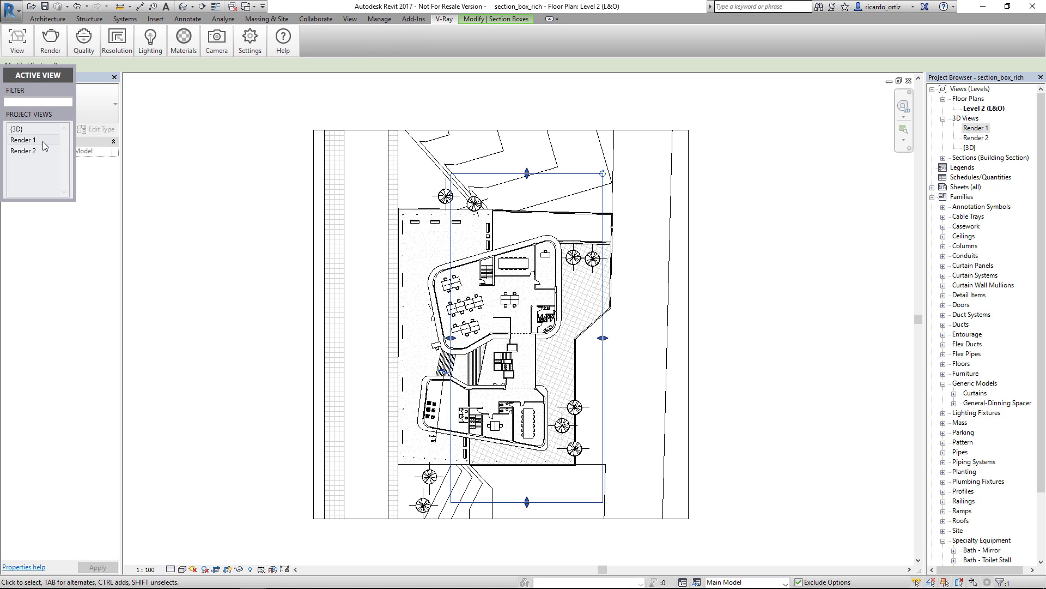
click(44, 140)
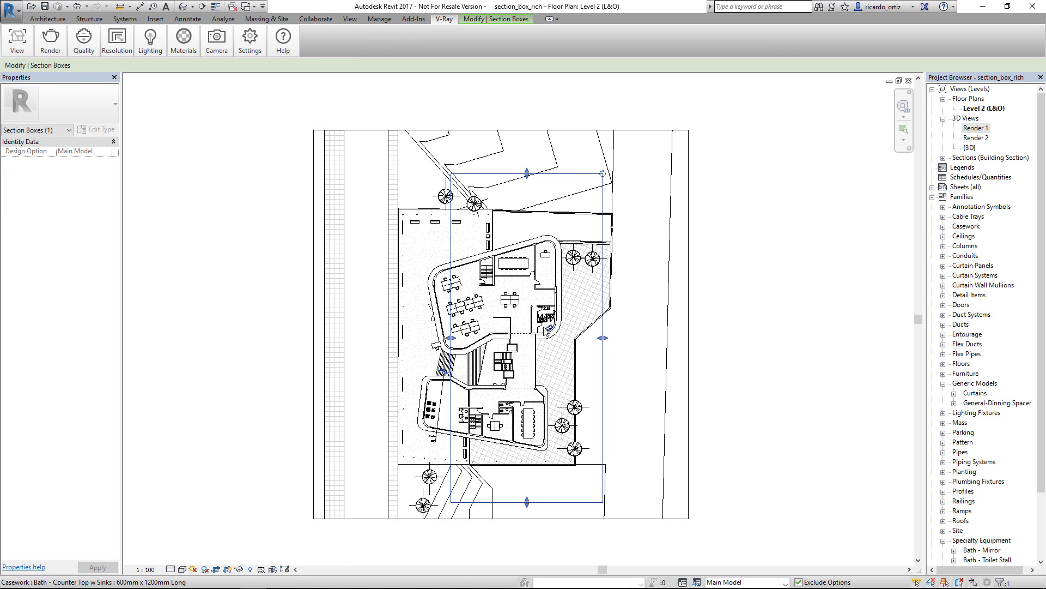
scroll(608, 300, up, 2)
scroll(439, 356, up, 2)
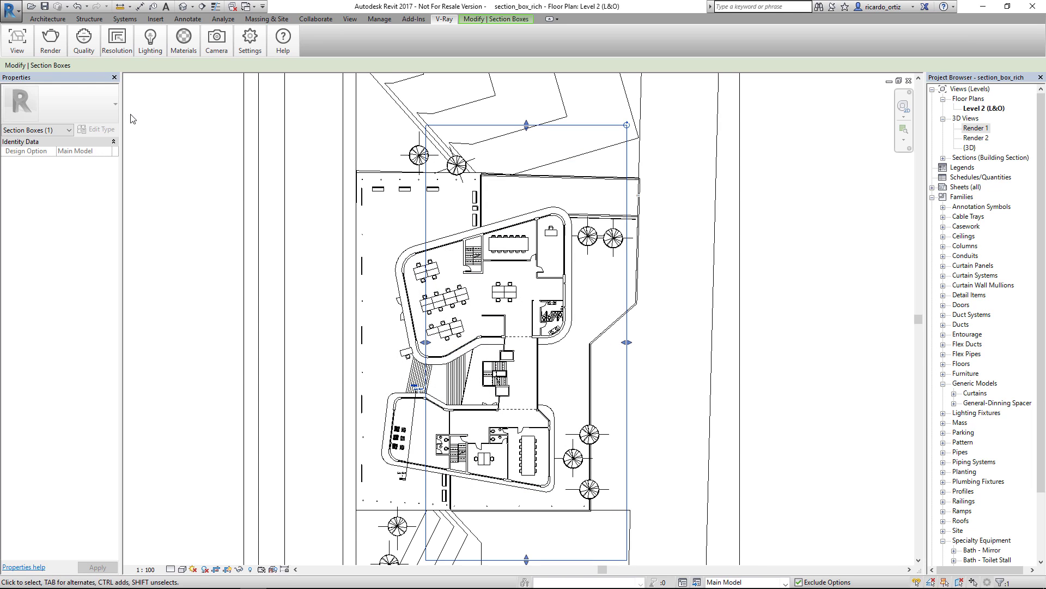
- Switch the render command from Export VR Scene to Render With V-Ray, render Render 1 and move the frame buffer aside
click(50, 39)
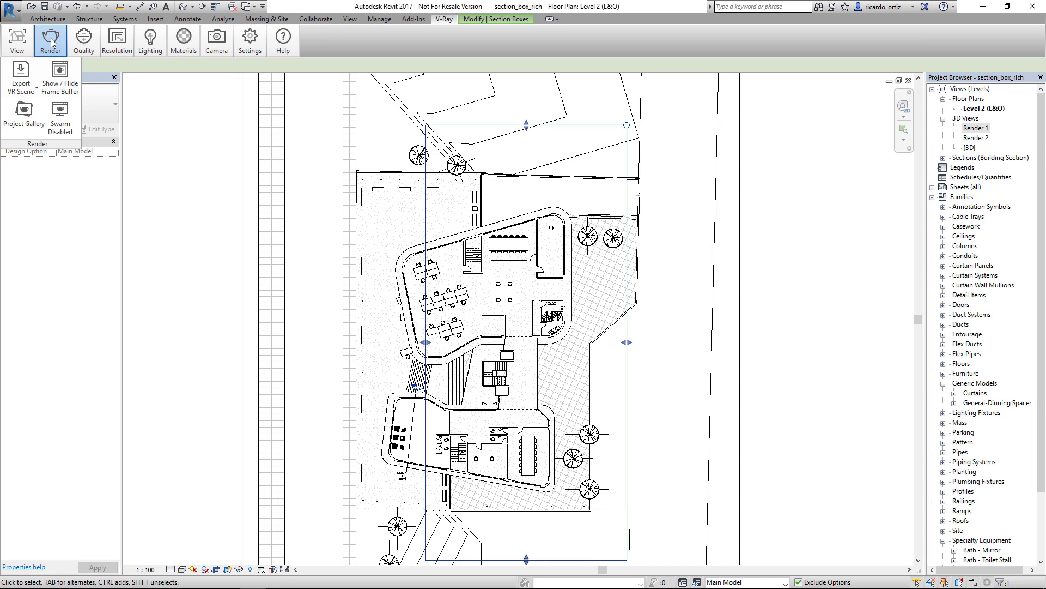
click(37, 87)
click(42, 114)
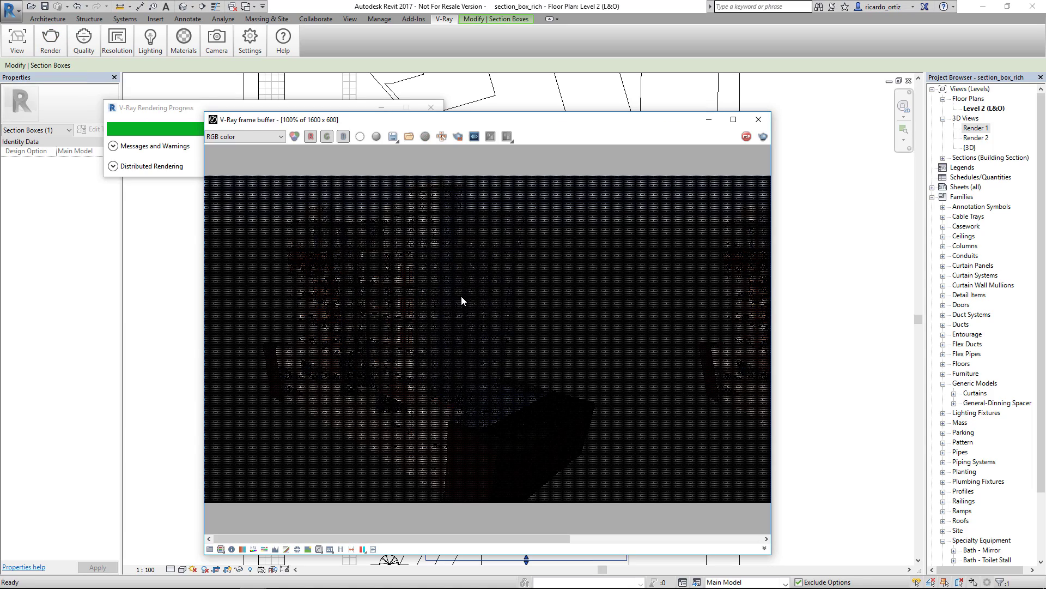
drag(489, 117, 611, 111)
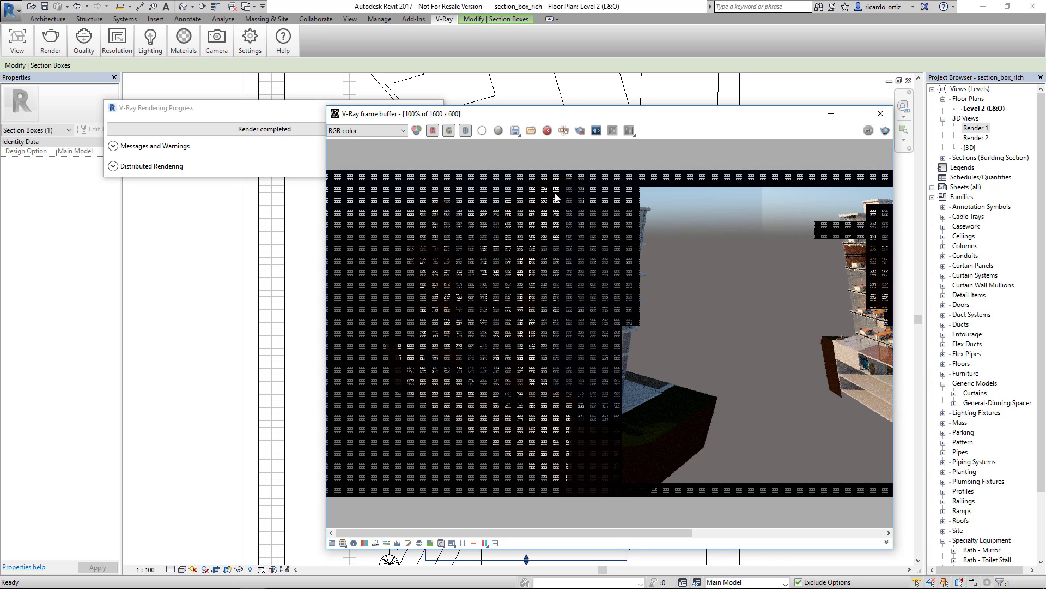
- Set the V-Ray camera mode to Standard Camera and close the camera settings
click(217, 39)
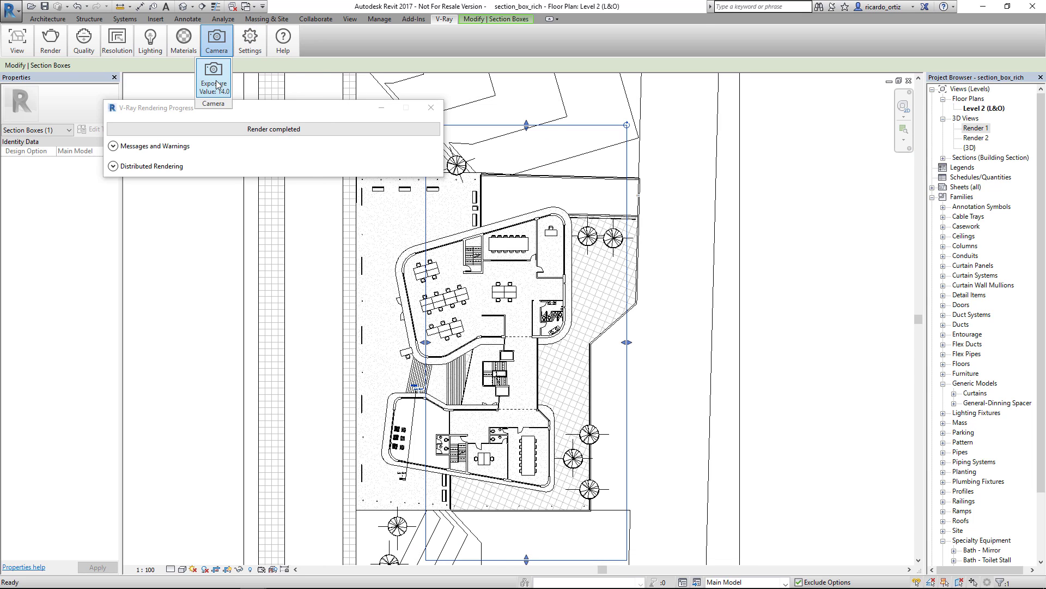
click(216, 85)
click(323, 127)
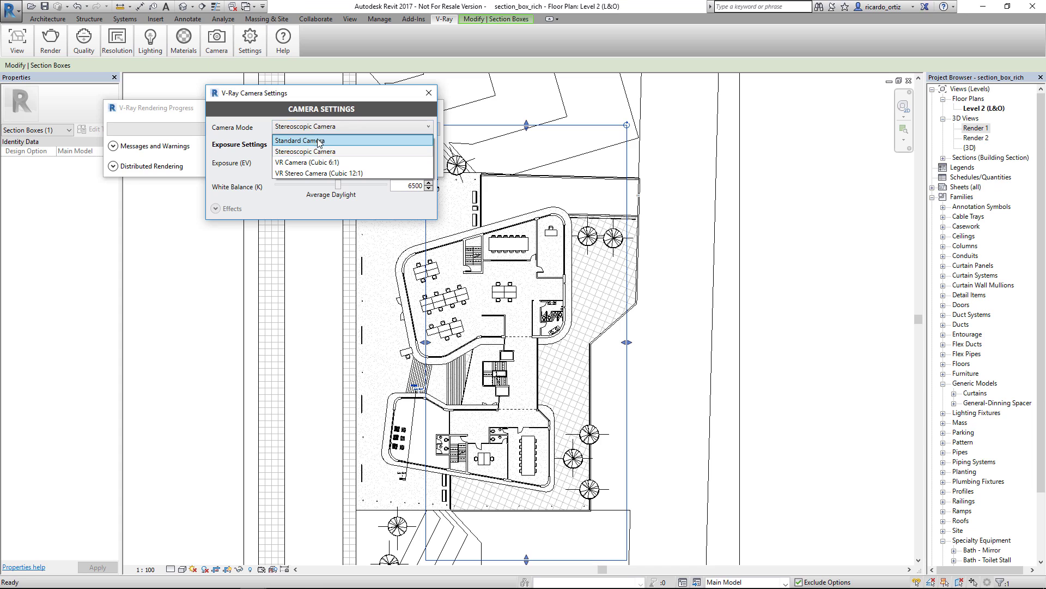
click(319, 140)
click(429, 92)
- Render the sectioned building with V-Ray using the standard camera, and stop once the preview is clear
click(50, 39)
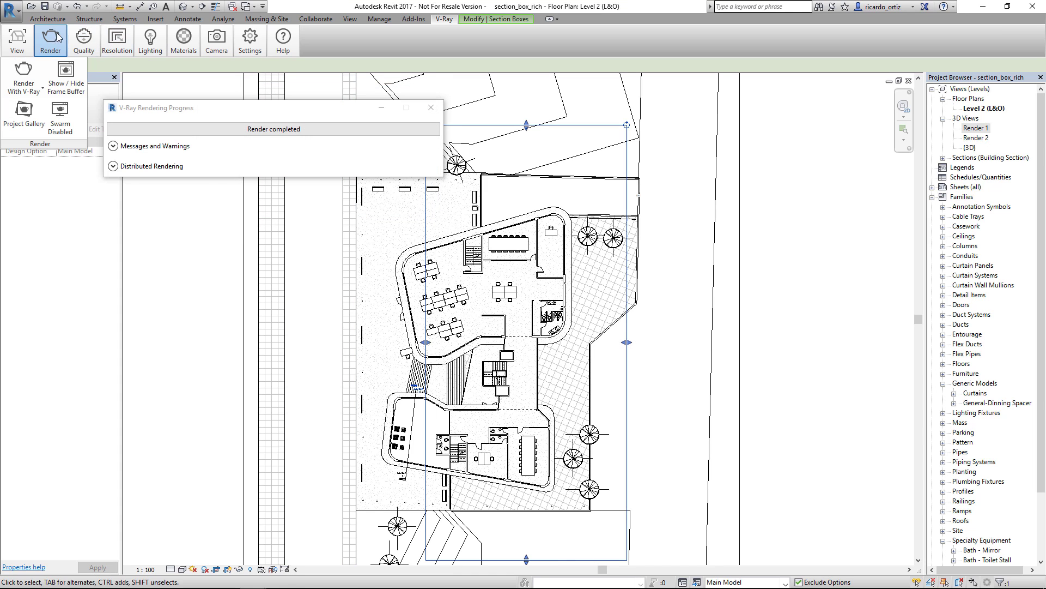
click(34, 67)
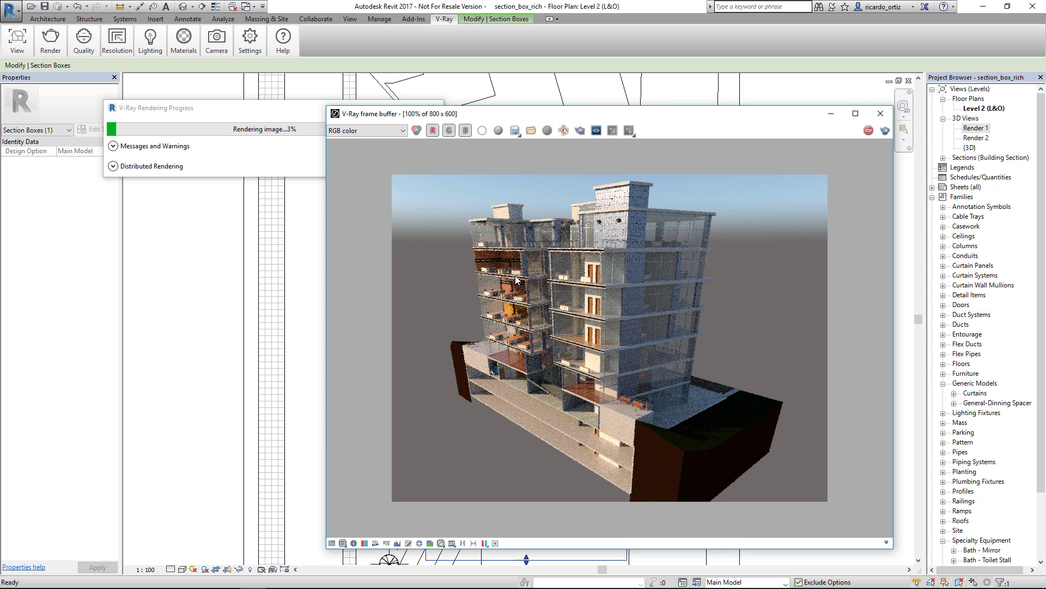
click(869, 131)
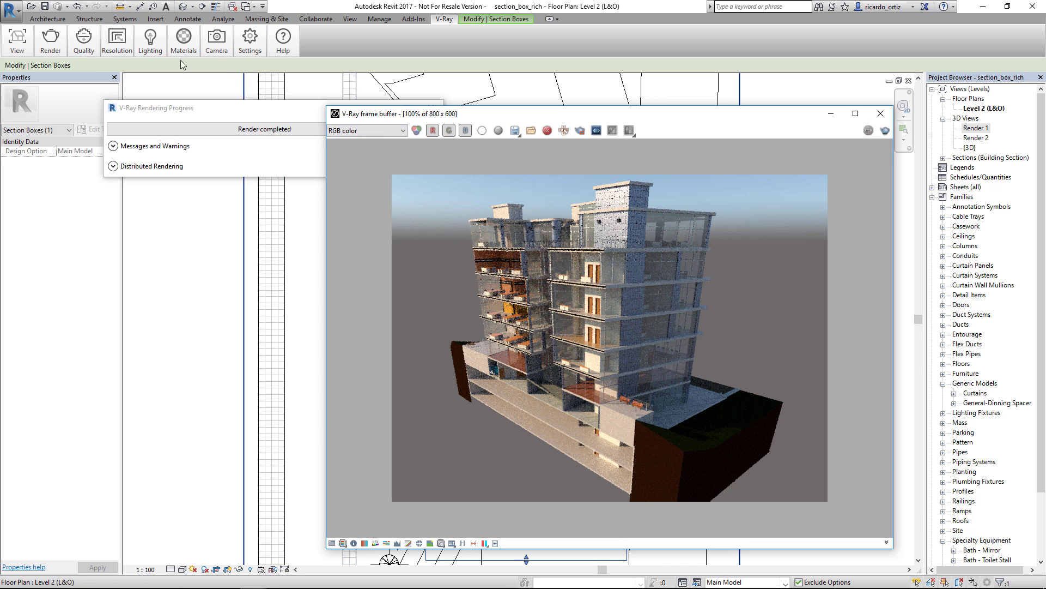
- Switch V-Ray's environment lighting from the V-Ray Sun to another option and render the sectioned building again
click(150, 41)
click(160, 89)
click(141, 131)
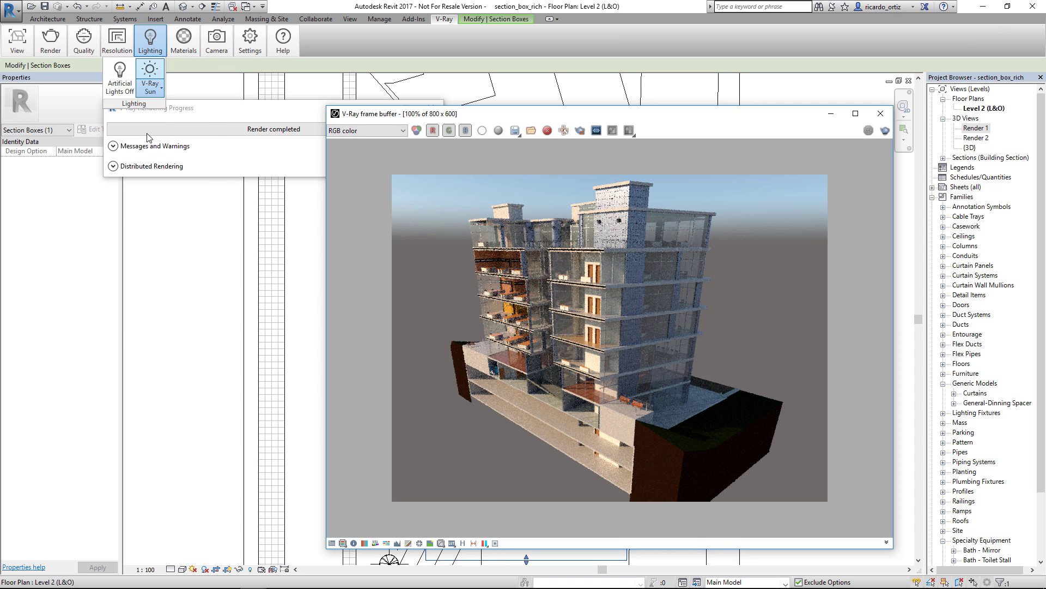
click(201, 136)
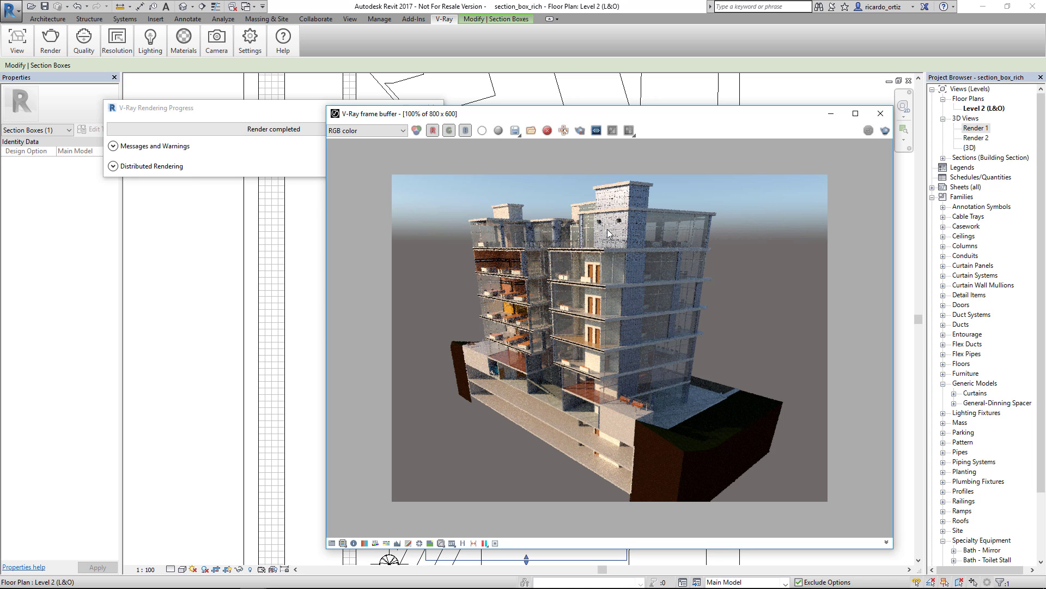
click(885, 131)
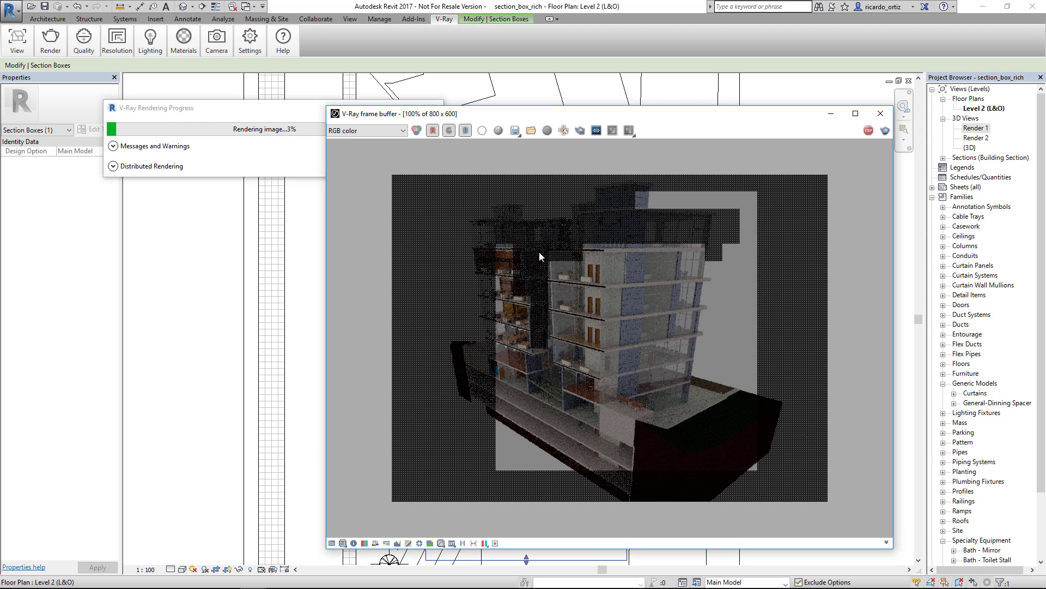
- Set the rendered image's exposure to 1.53 and contrast to 0.15 in the V-Ray frame buffer's color corrections
drag(570, 113, 498, 93)
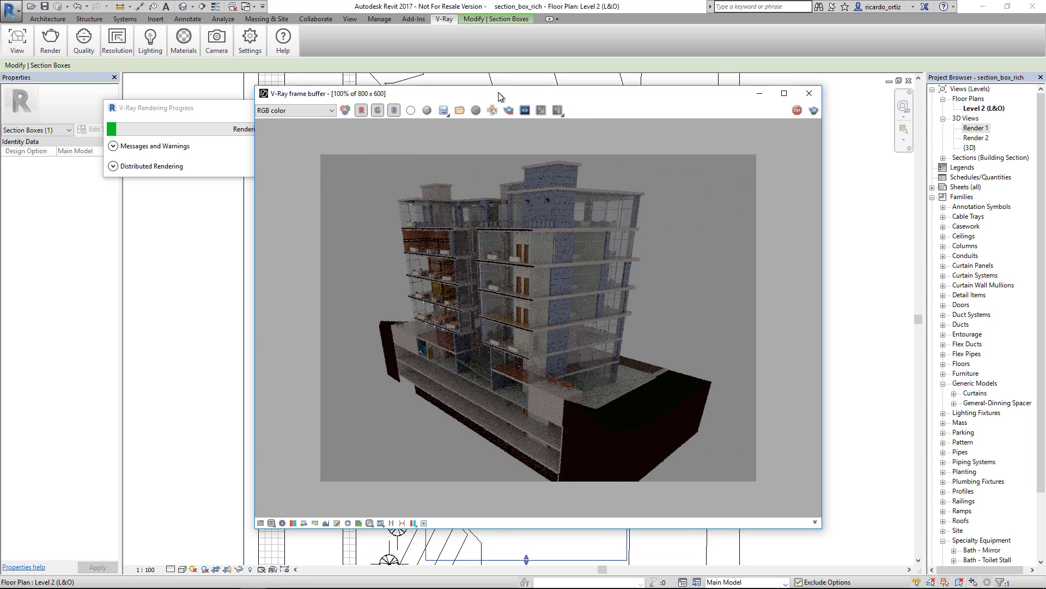
click(261, 523)
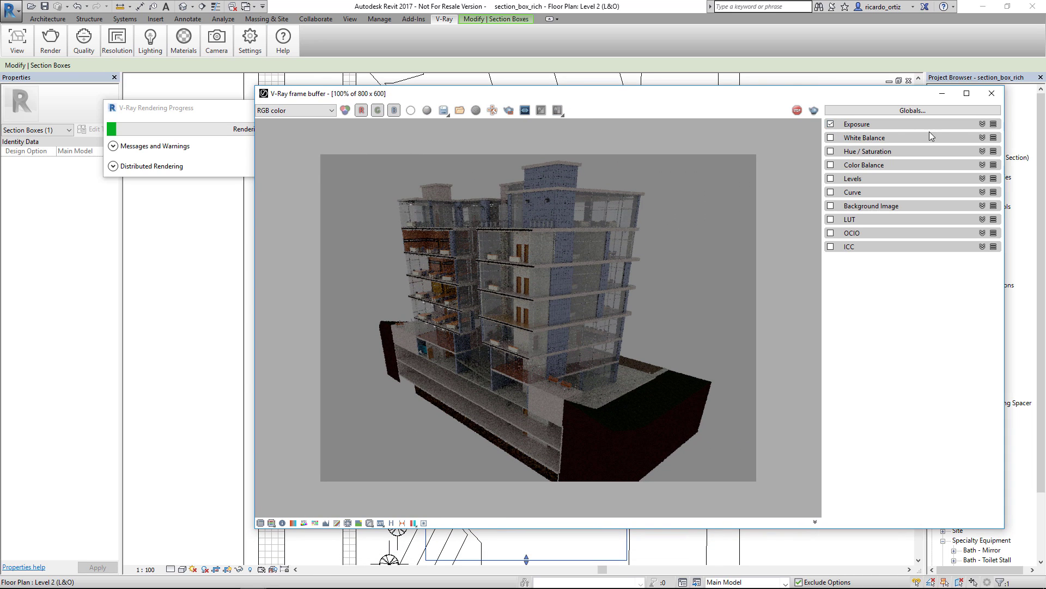
click(982, 124)
drag(903, 146, 915, 147)
drag(902, 183, 914, 188)
drag(916, 150, 925, 153)
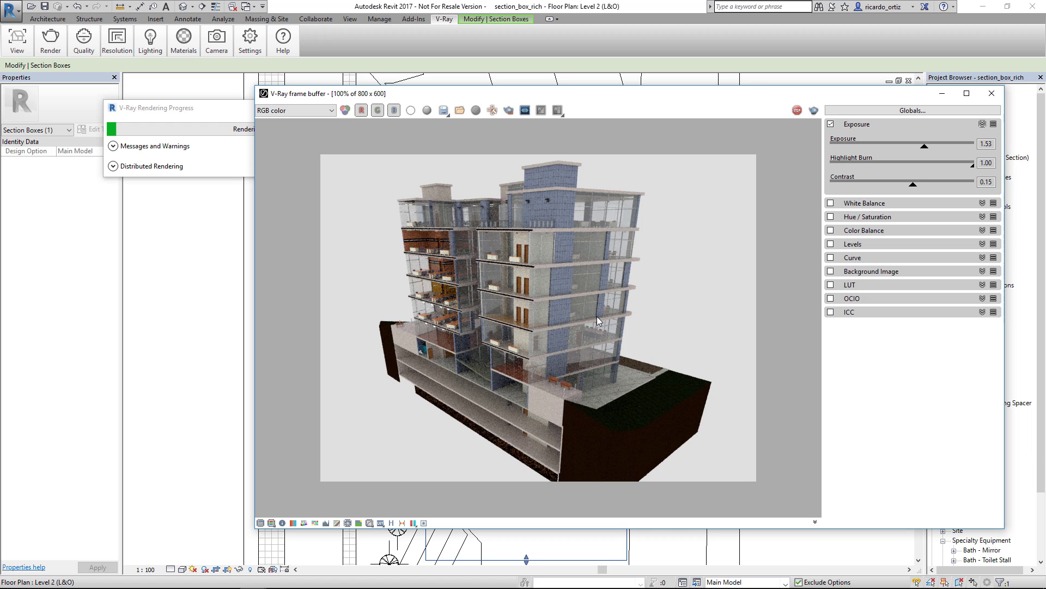
- Stop the rendering and close the color corrections, moving the frame buffer away from the progress window
drag(603, 101, 655, 108)
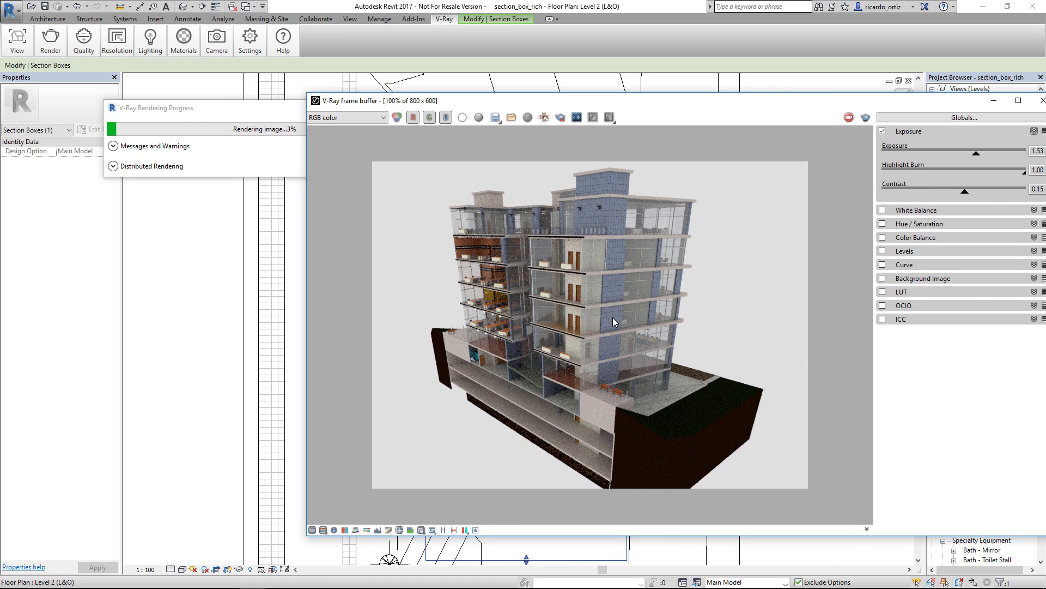
drag(712, 106, 663, 113)
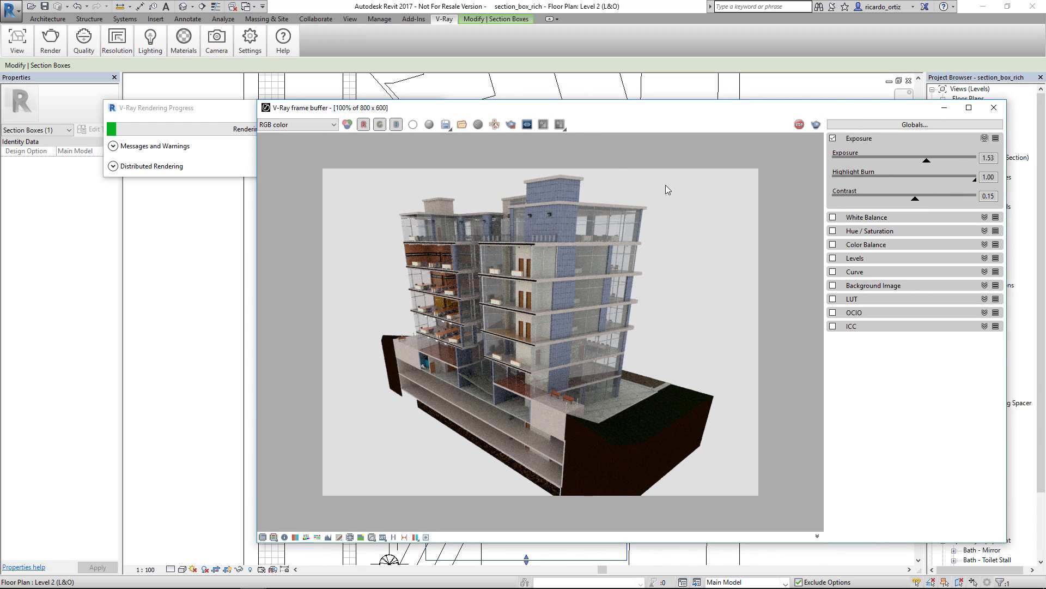
click(805, 126)
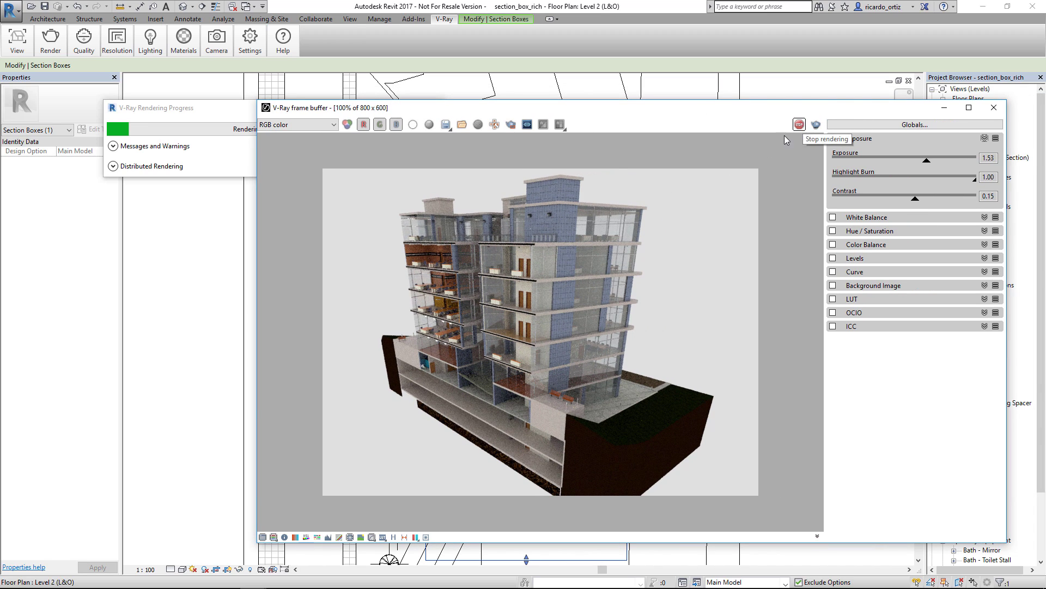
click(262, 538)
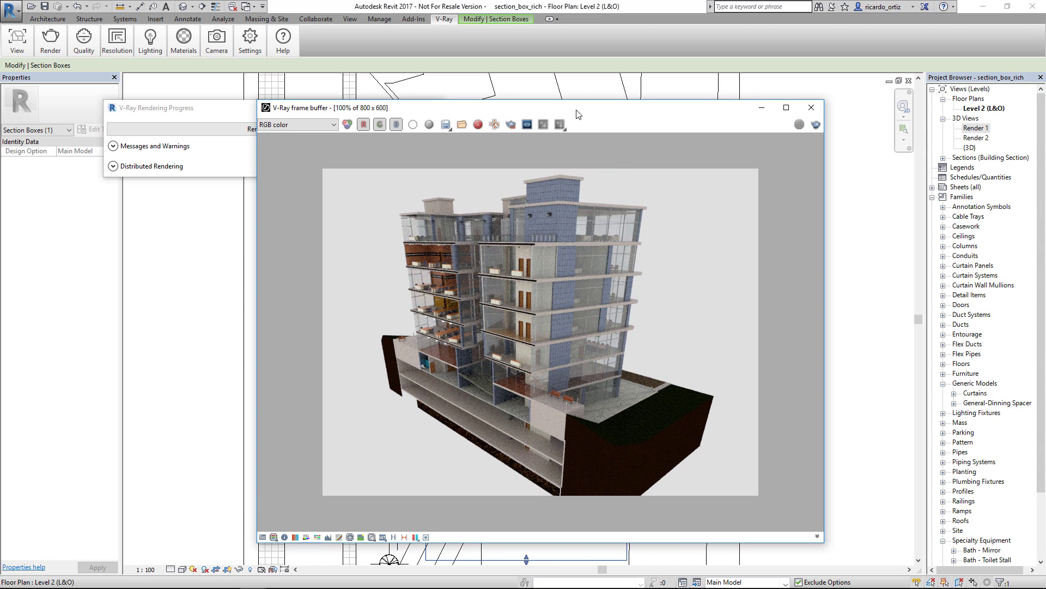
drag(579, 113, 671, 133)
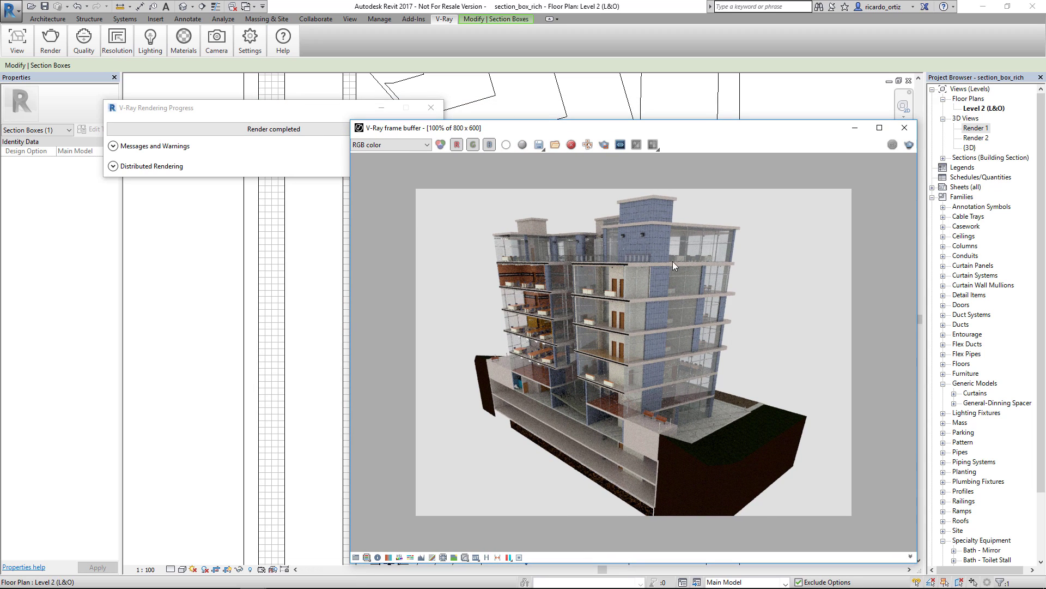
- Export the sectioned building's V-Ray scene as a VRScene file named test in the Revit folder
click(50, 43)
click(43, 88)
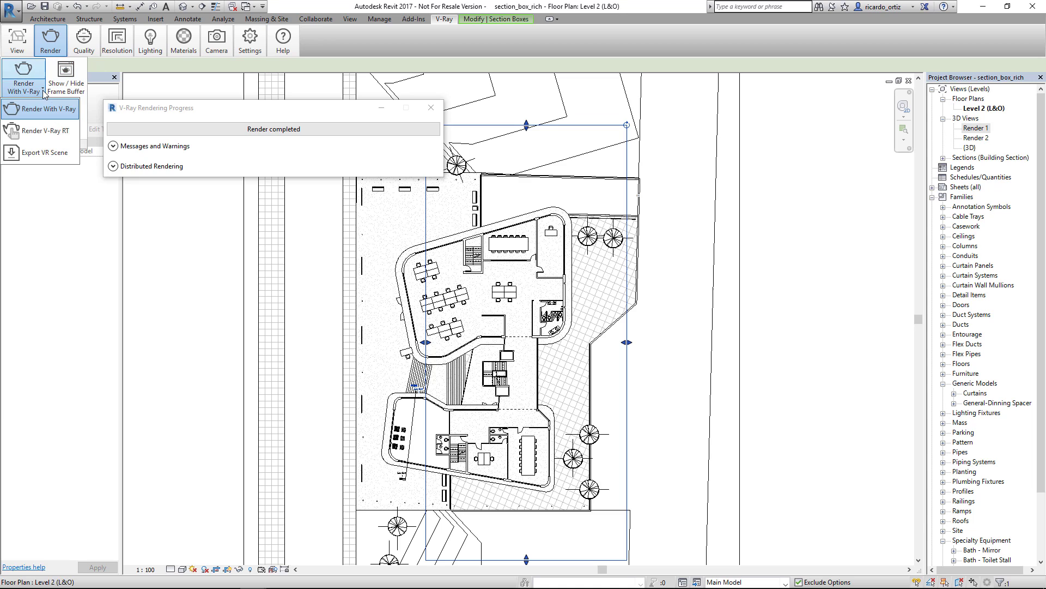
click(43, 156)
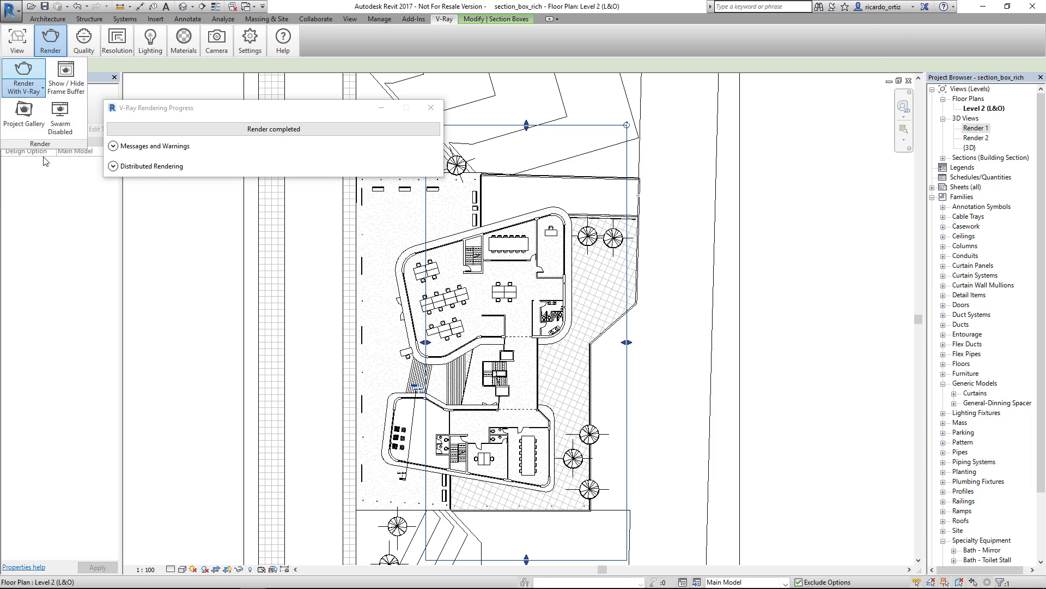
drag(540, 61, 572, 72)
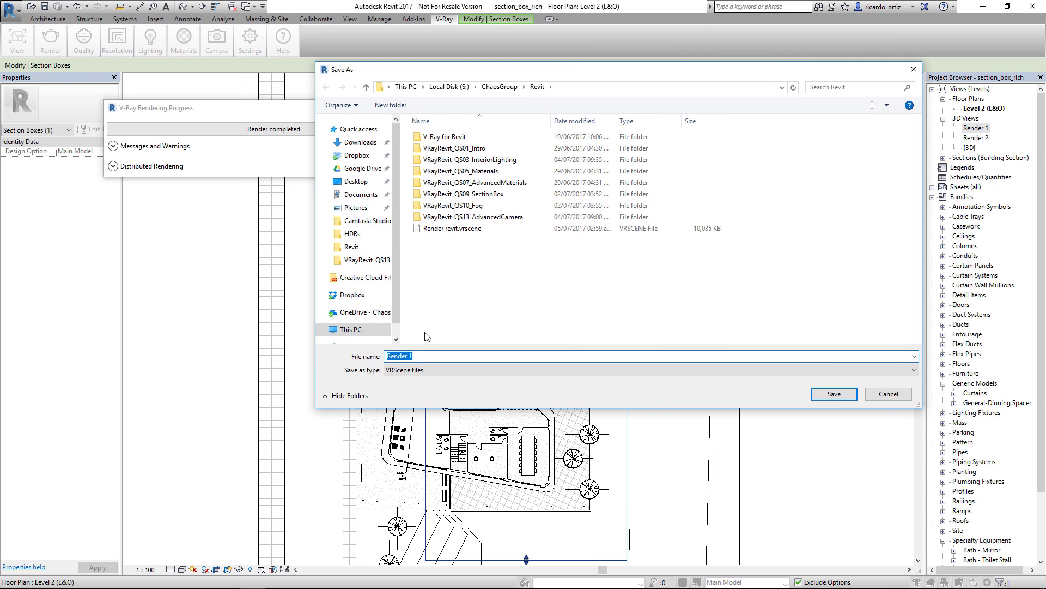
click(422, 356)
drag(393, 358, 376, 367)
click(412, 357)
text(test)
click(830, 397)
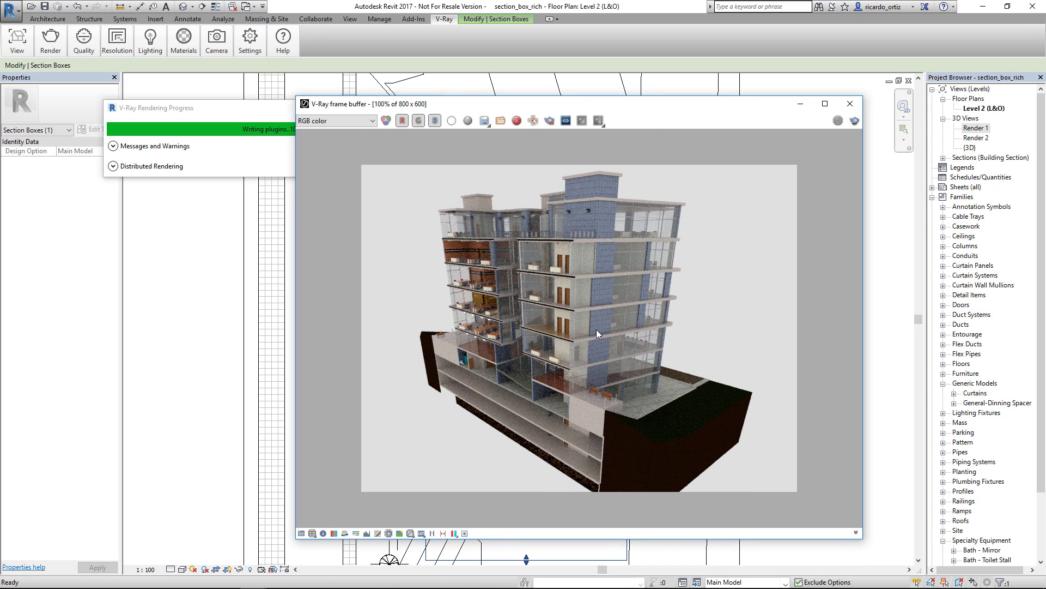
- Switch to the slide presentation and play the stereoscopic rendering video on the next slide, pausing it during the render
key(alt+Tab)
key(Tab)
key(Tab)
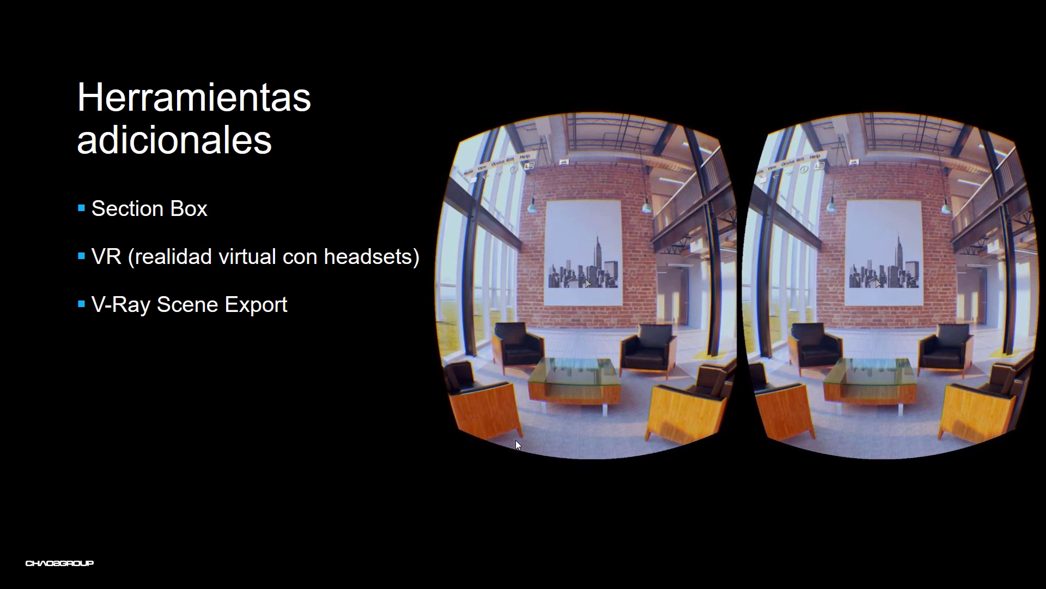
key(Right)
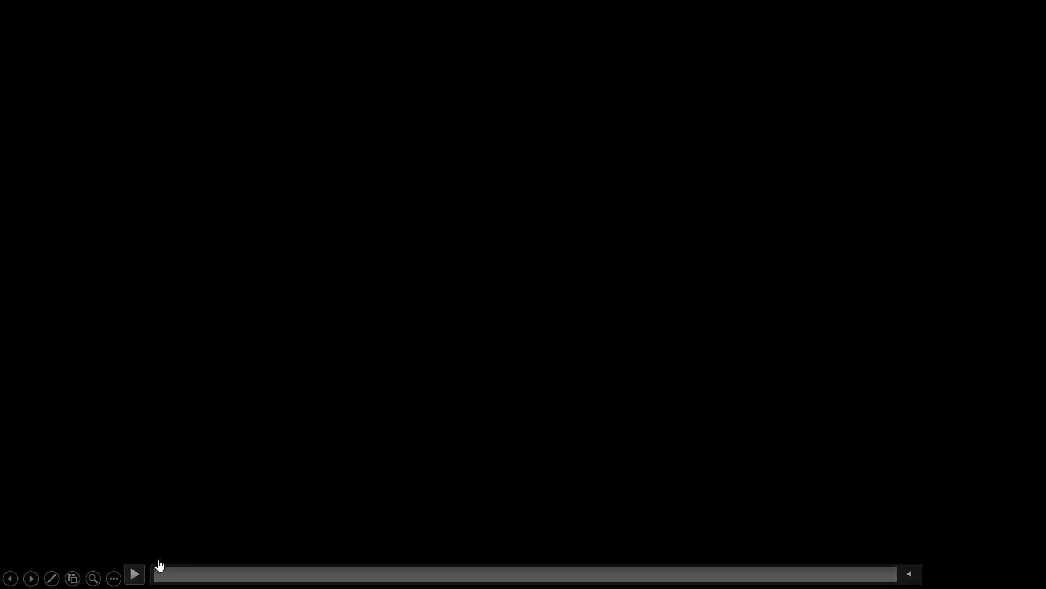
click(135, 574)
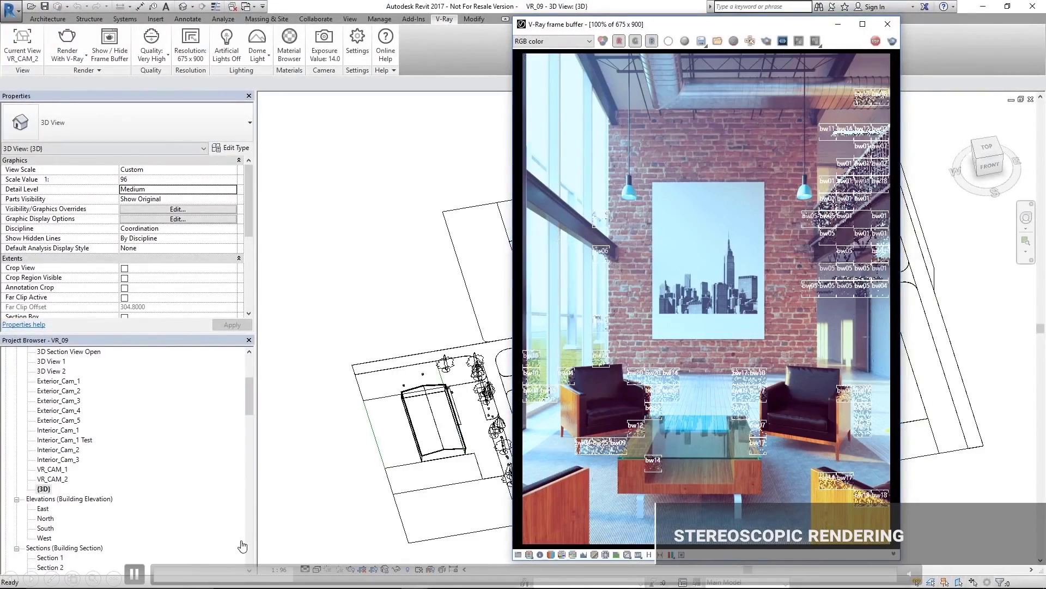
click(143, 576)
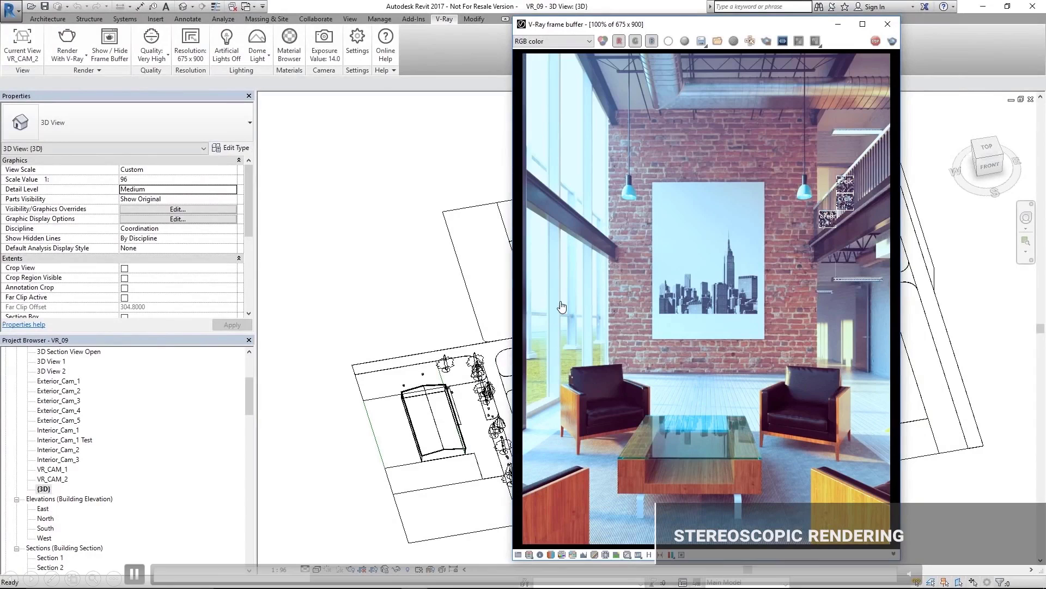
- Close the frame buffer and set the V-Ray camera mode to VR Stereo Camera (Cubic 12:1)
click(888, 24)
click(324, 43)
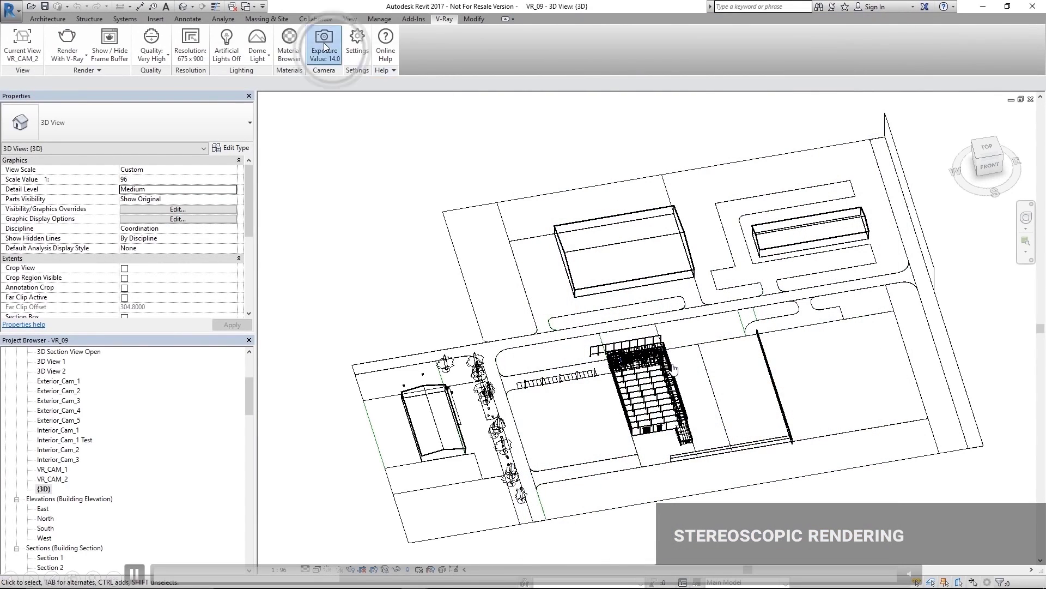
click(348, 88)
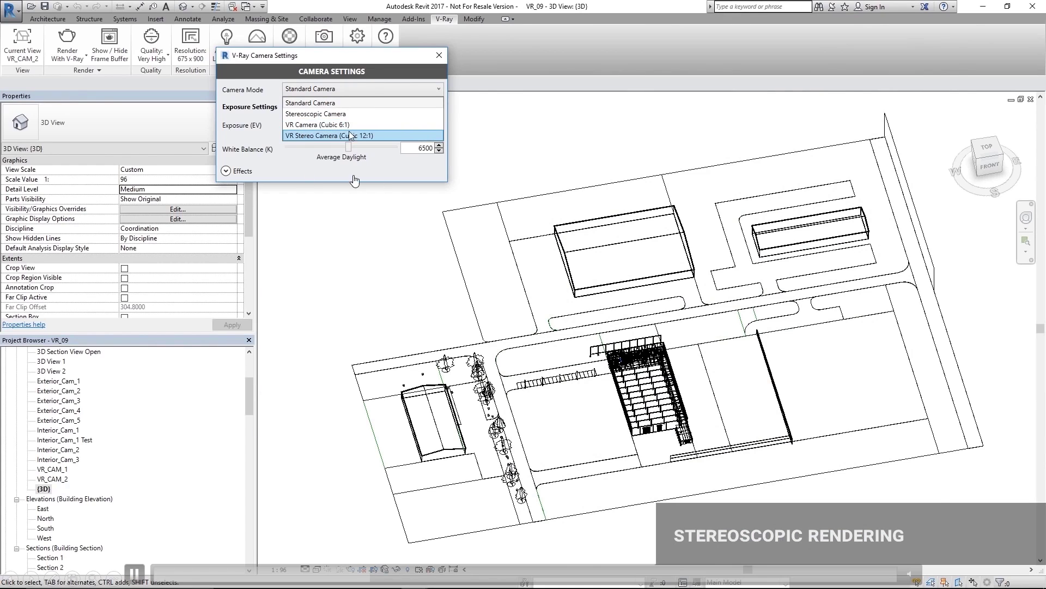
click(343, 136)
click(438, 56)
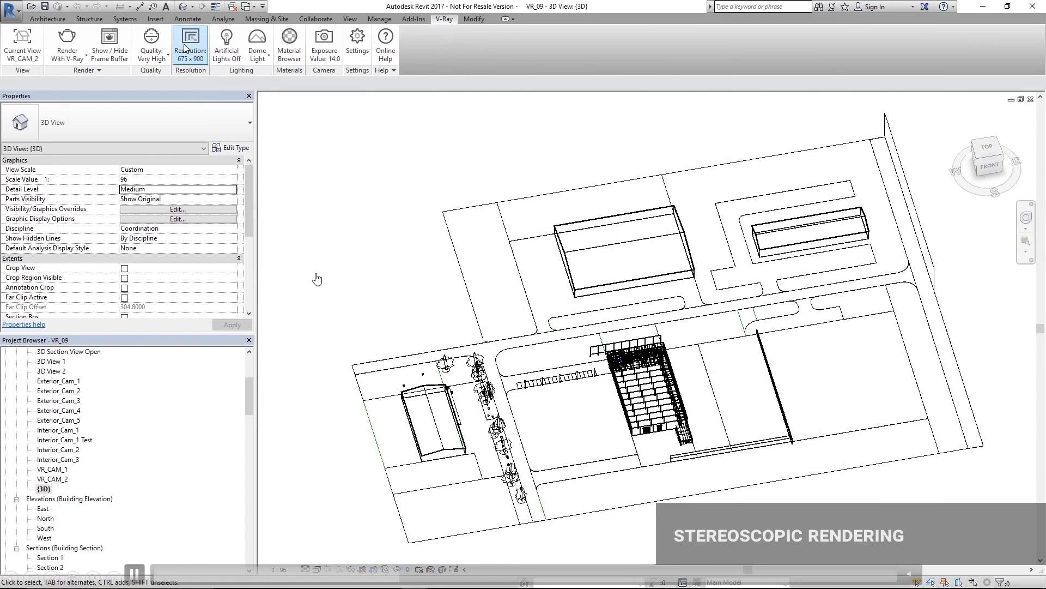
- Set the custom V-Ray render resolution to a width of 1500 with the 0.75 aspect locked
click(184, 48)
drag(179, 141, 145, 145)
text(150)
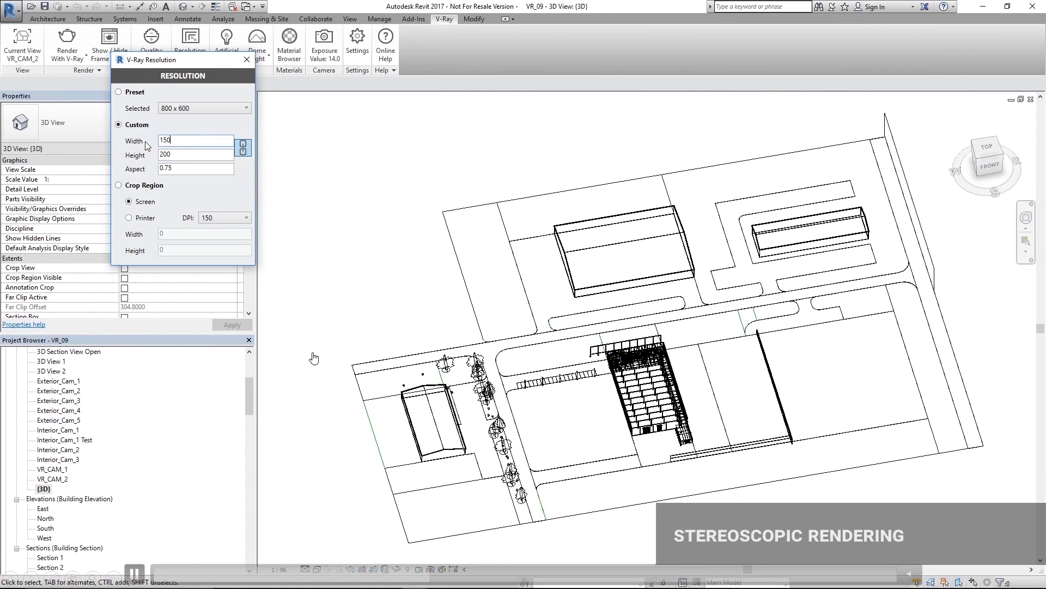
text(0)
click(247, 59)
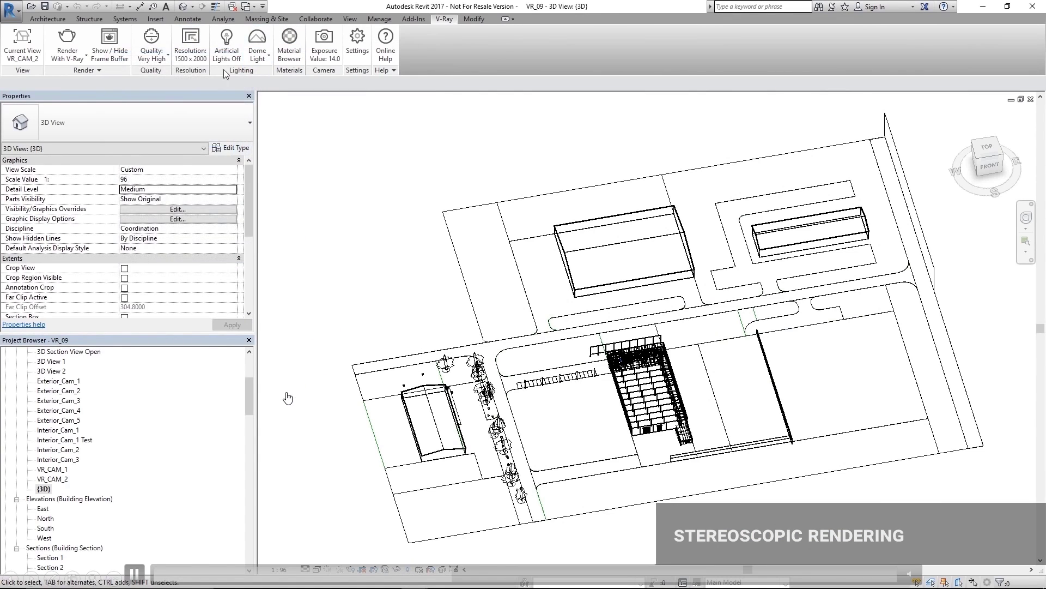
- Render the VR stereo view with V-Ray and examine the denoised image enlarged to 50%
click(60, 38)
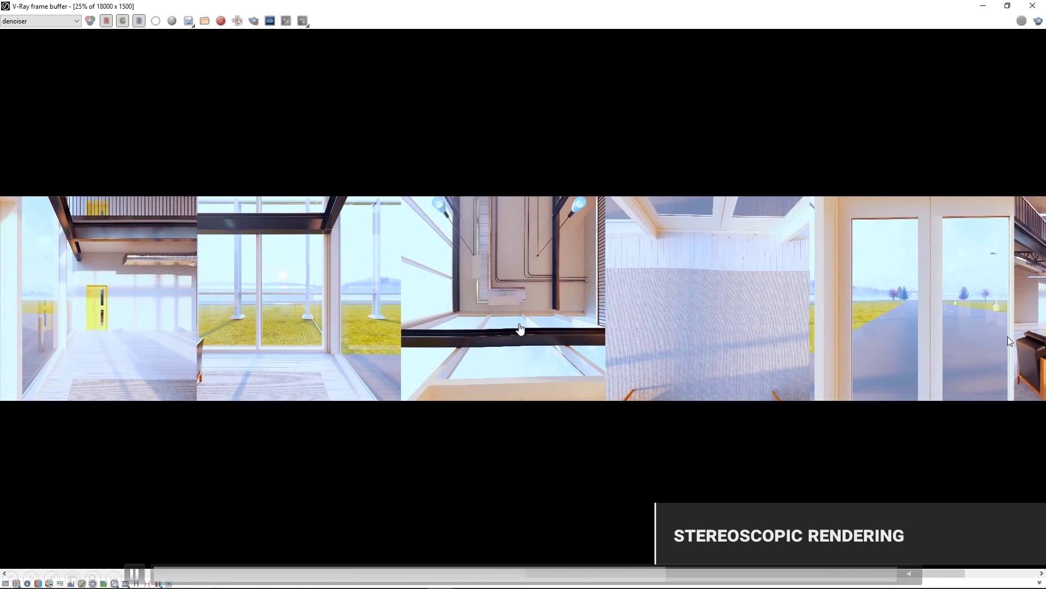
scroll(998, 313, up, 1)
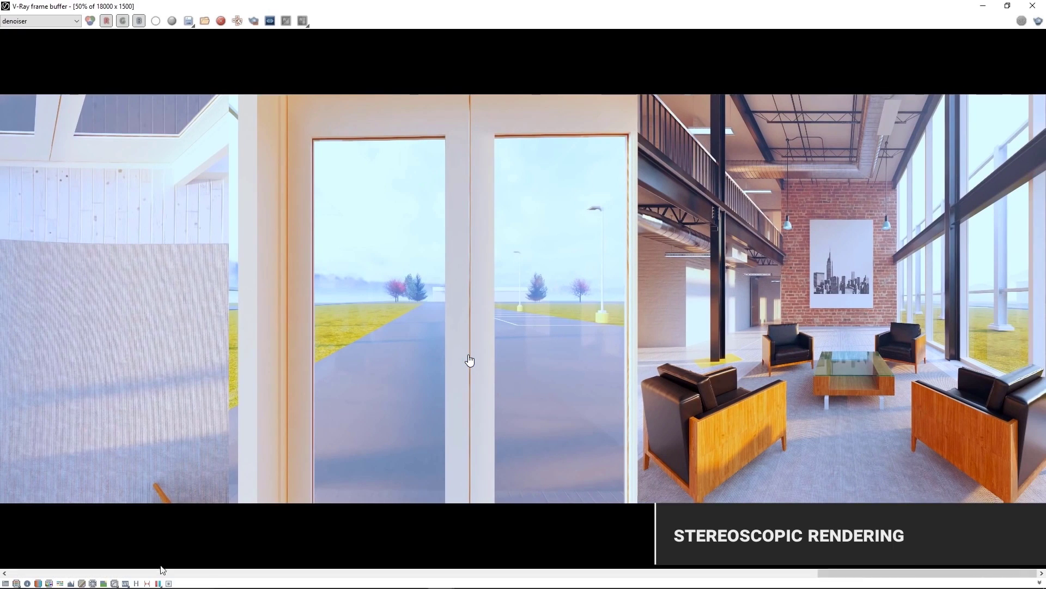
click(159, 583)
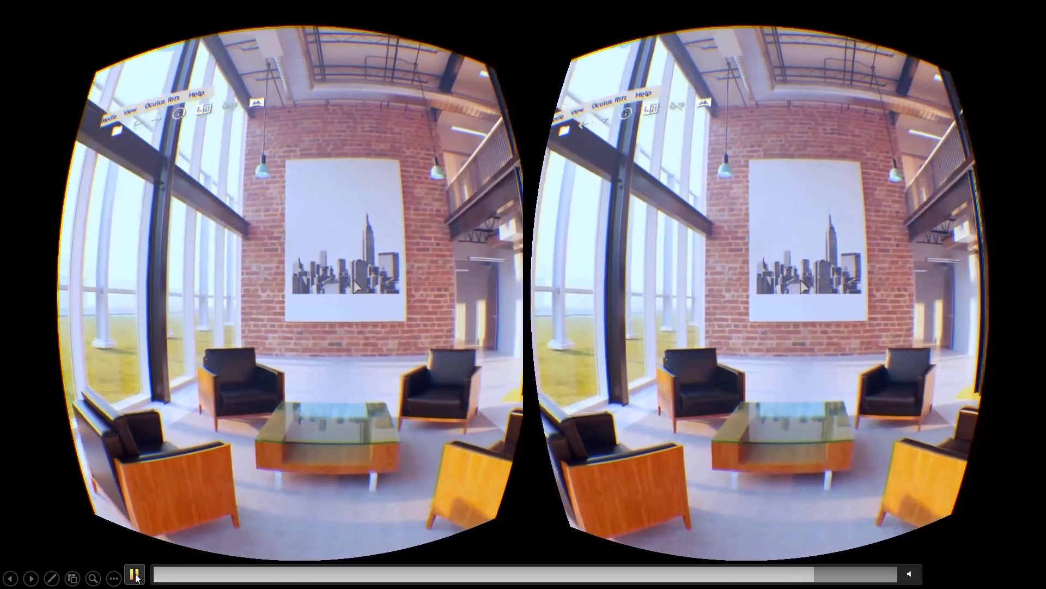
- Pause the presentation video on the VR headset view of the interior
click(134, 574)
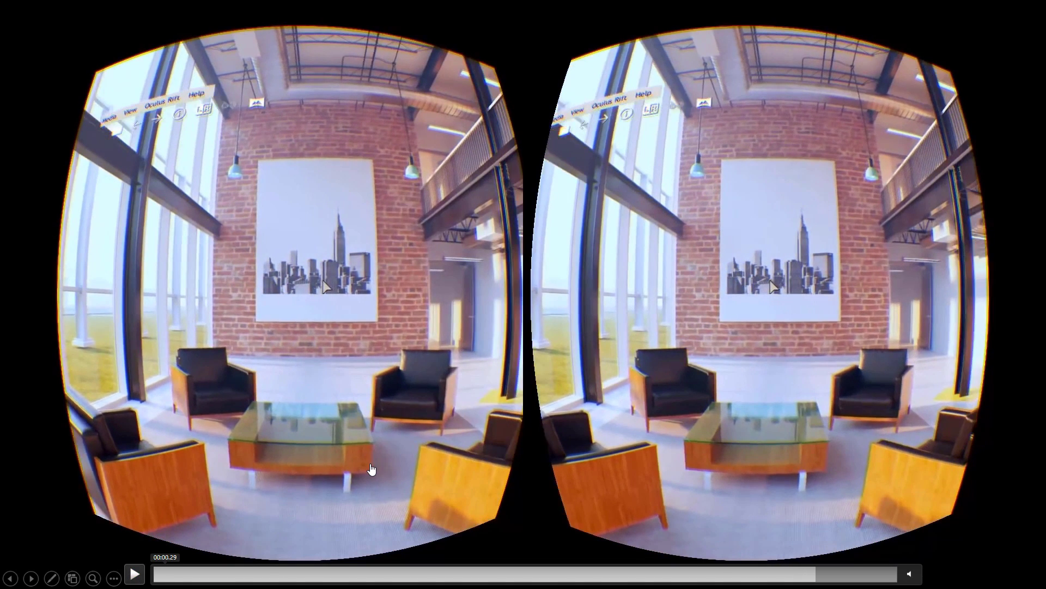